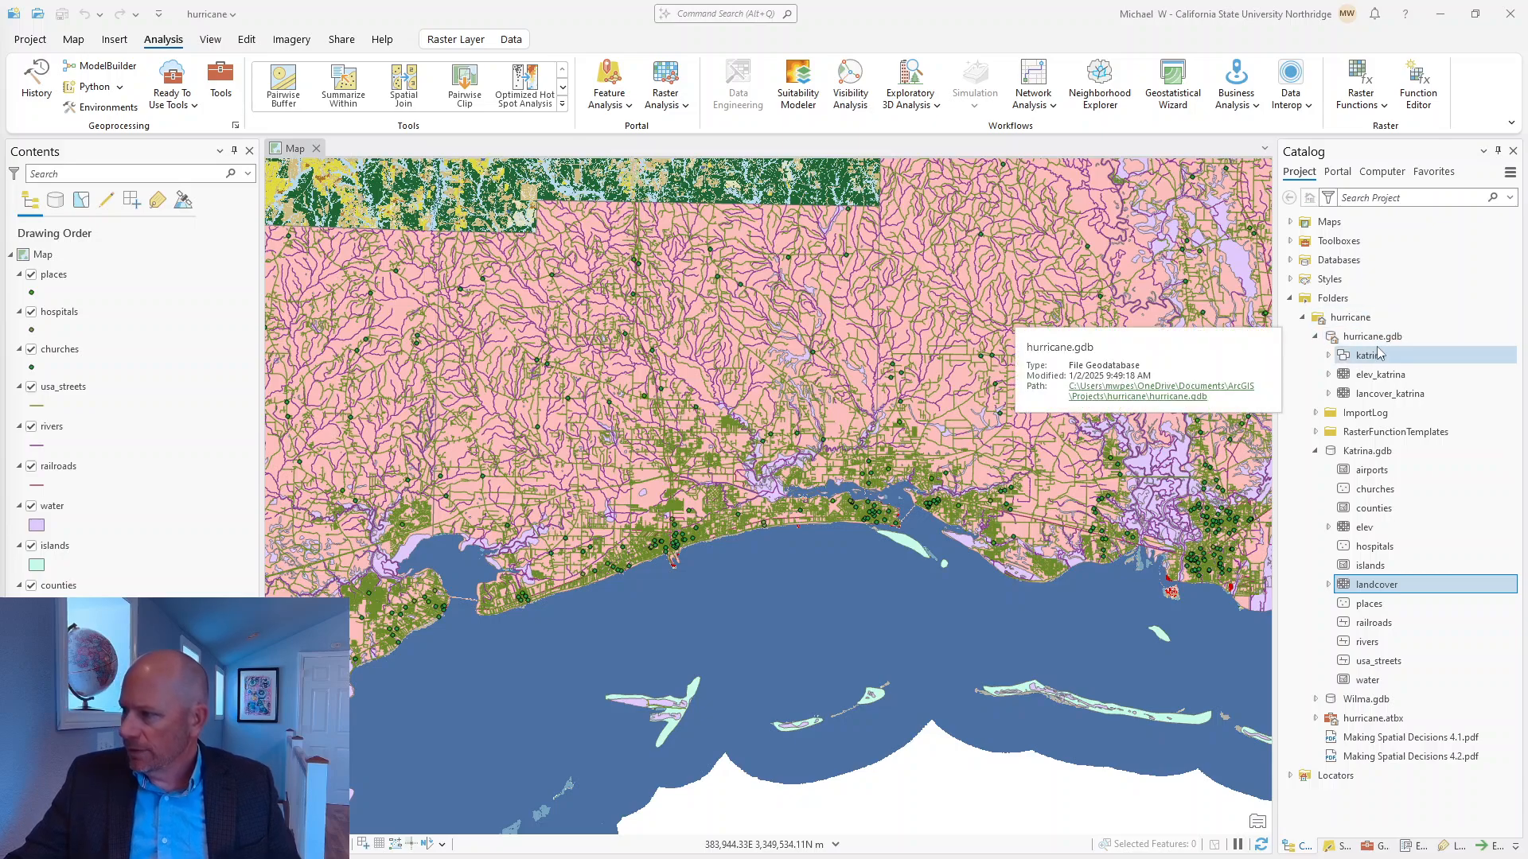
Expand the katrina feature dataset in hurricane.gdb to view its feature classes, and collapse Katrina.gdb.
left_click(1328, 356)
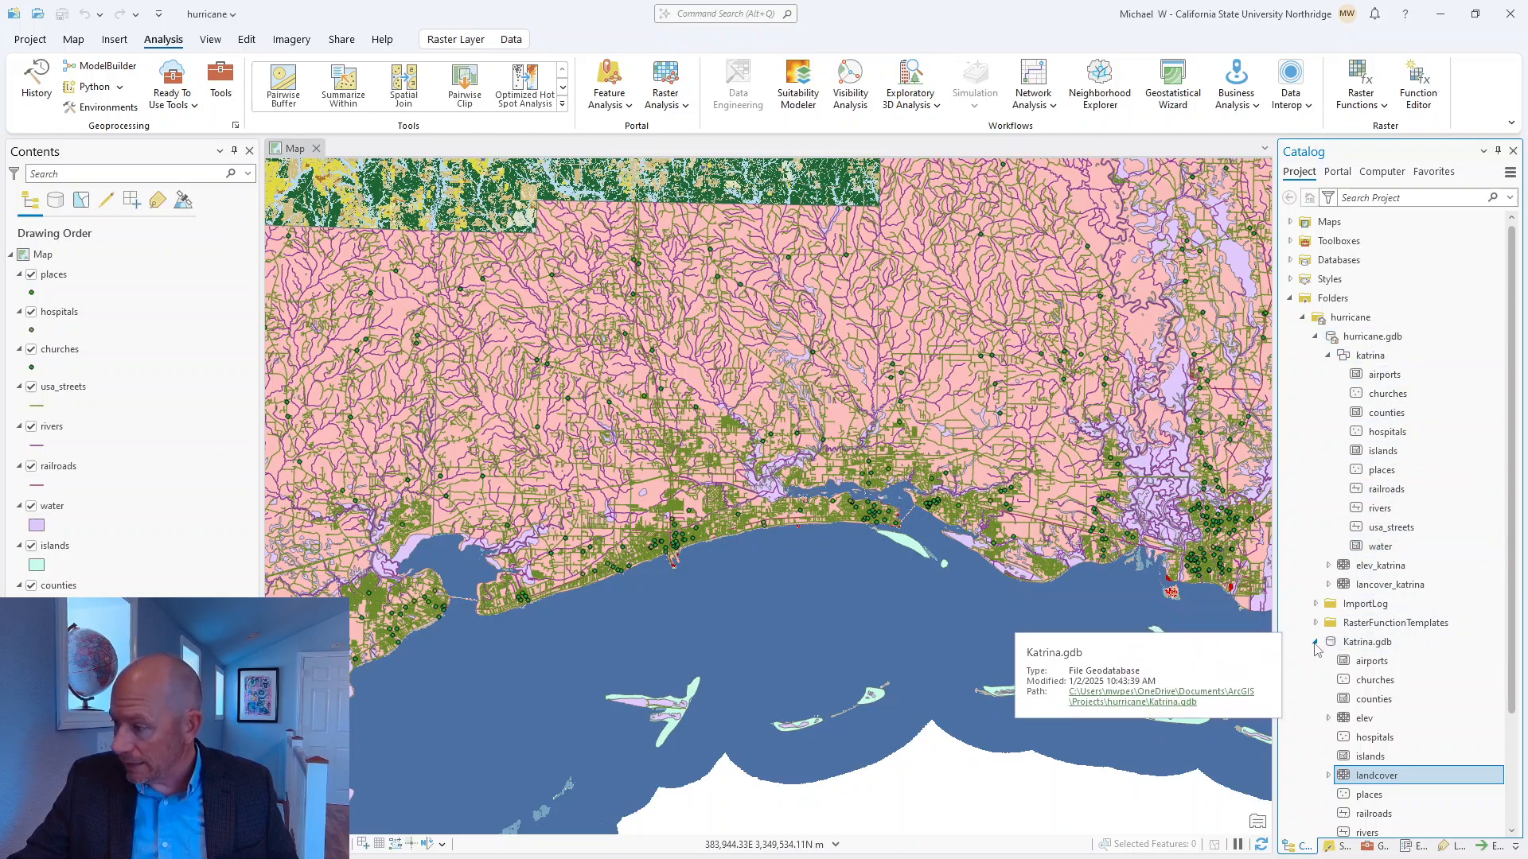
left_click(1315, 642)
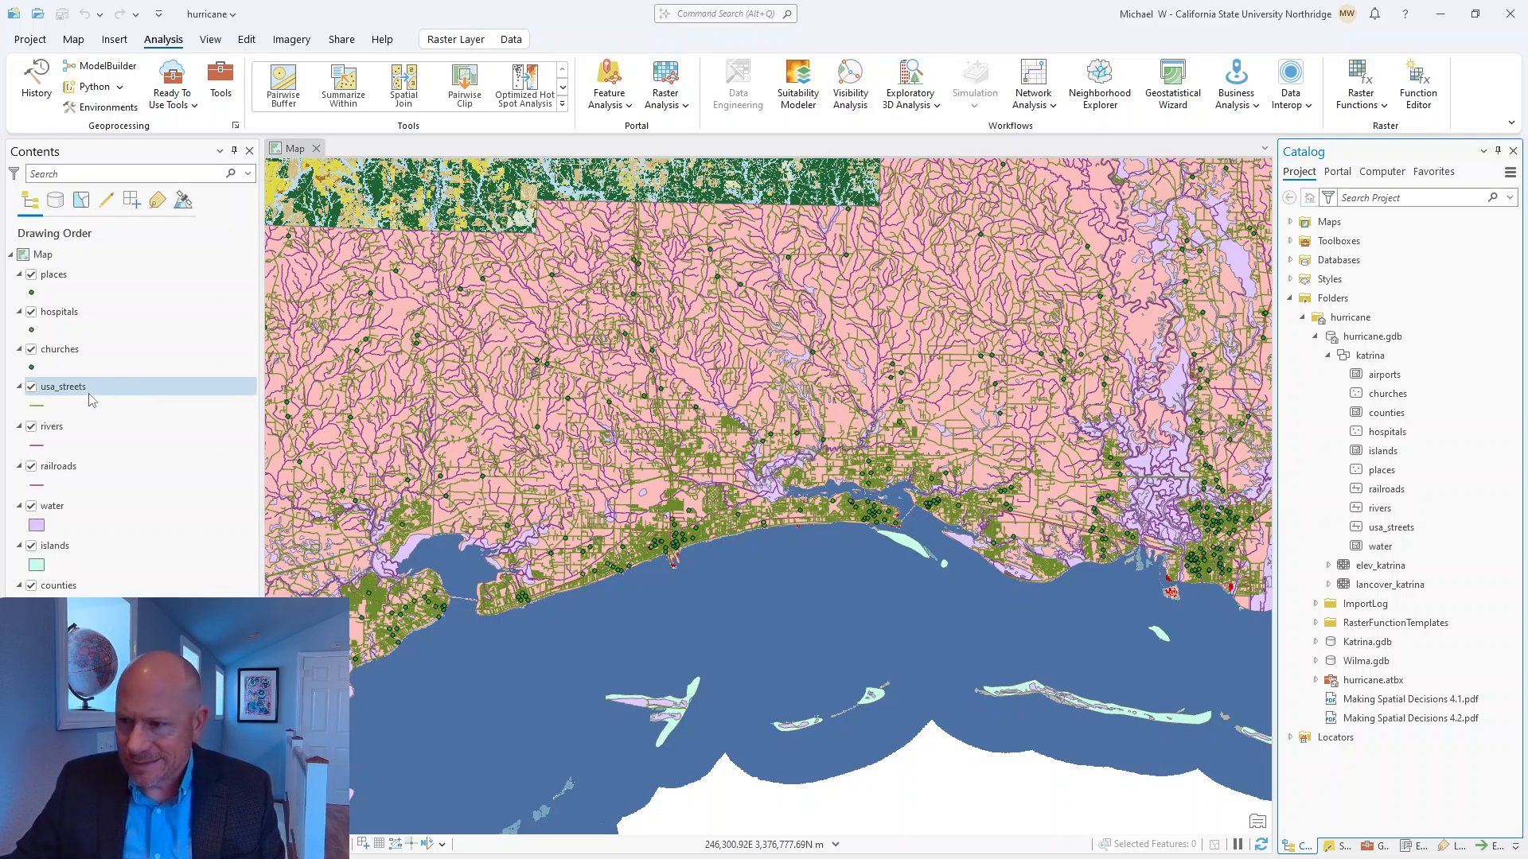
Remove the places, hospitals, churches, usa_streets, rivers and railroads layers from the map together.
left_click(59, 278)
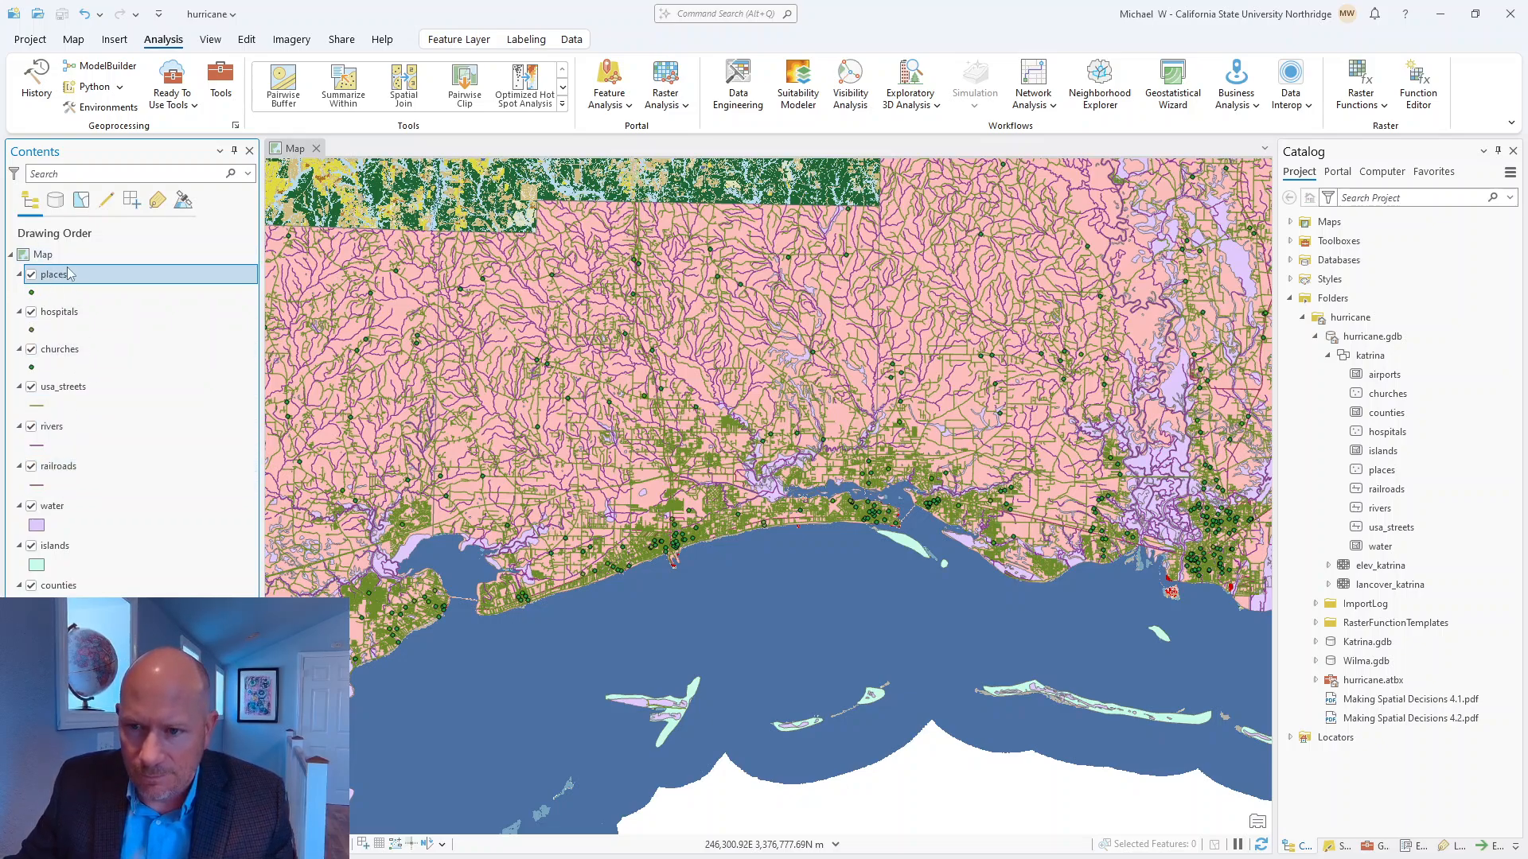
left_click(63, 473, "shift")
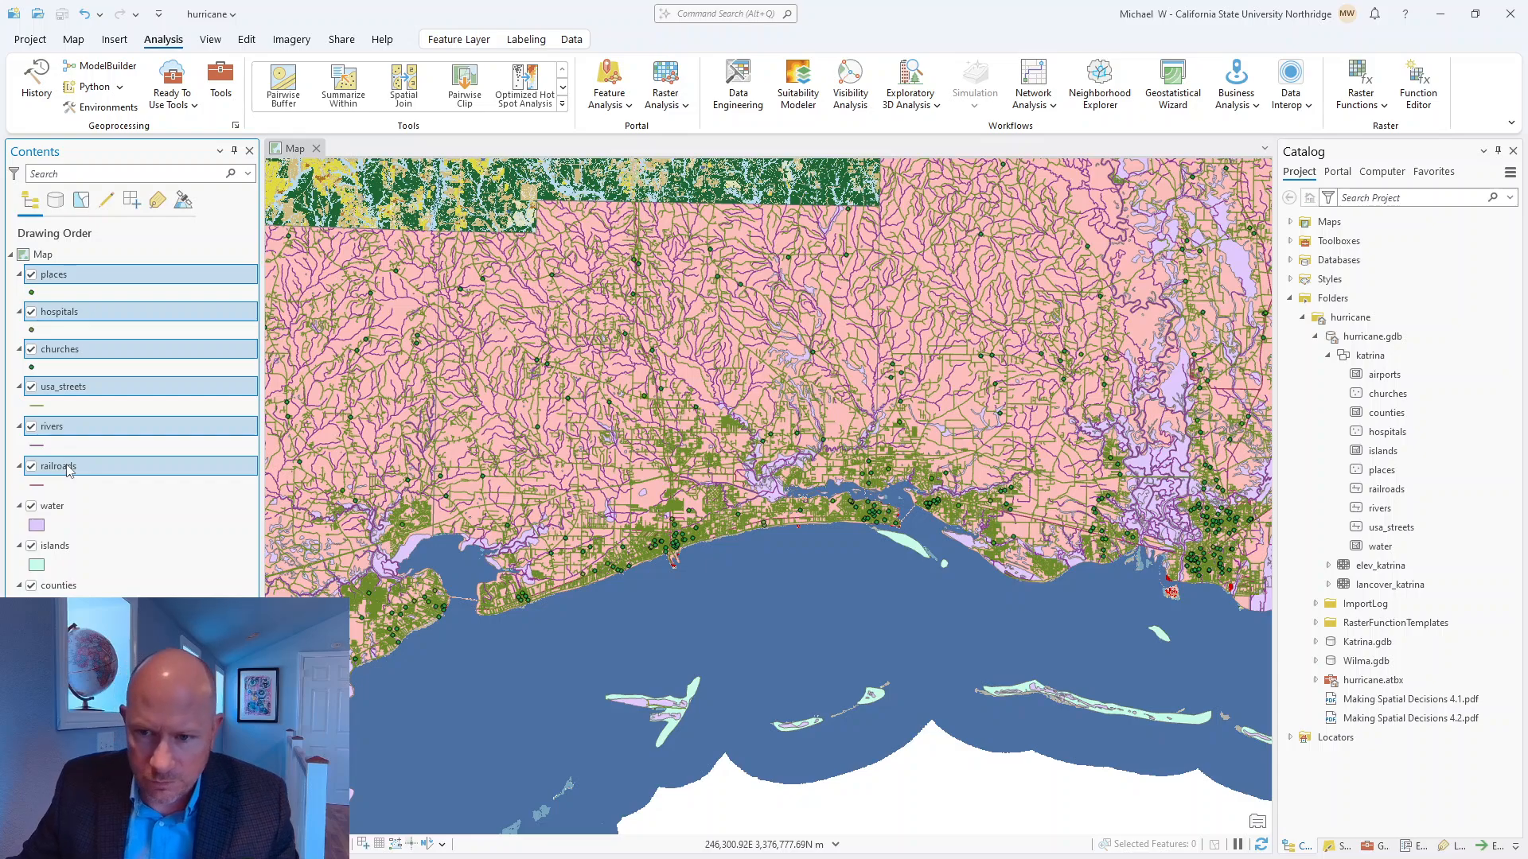
right_click(69, 471)
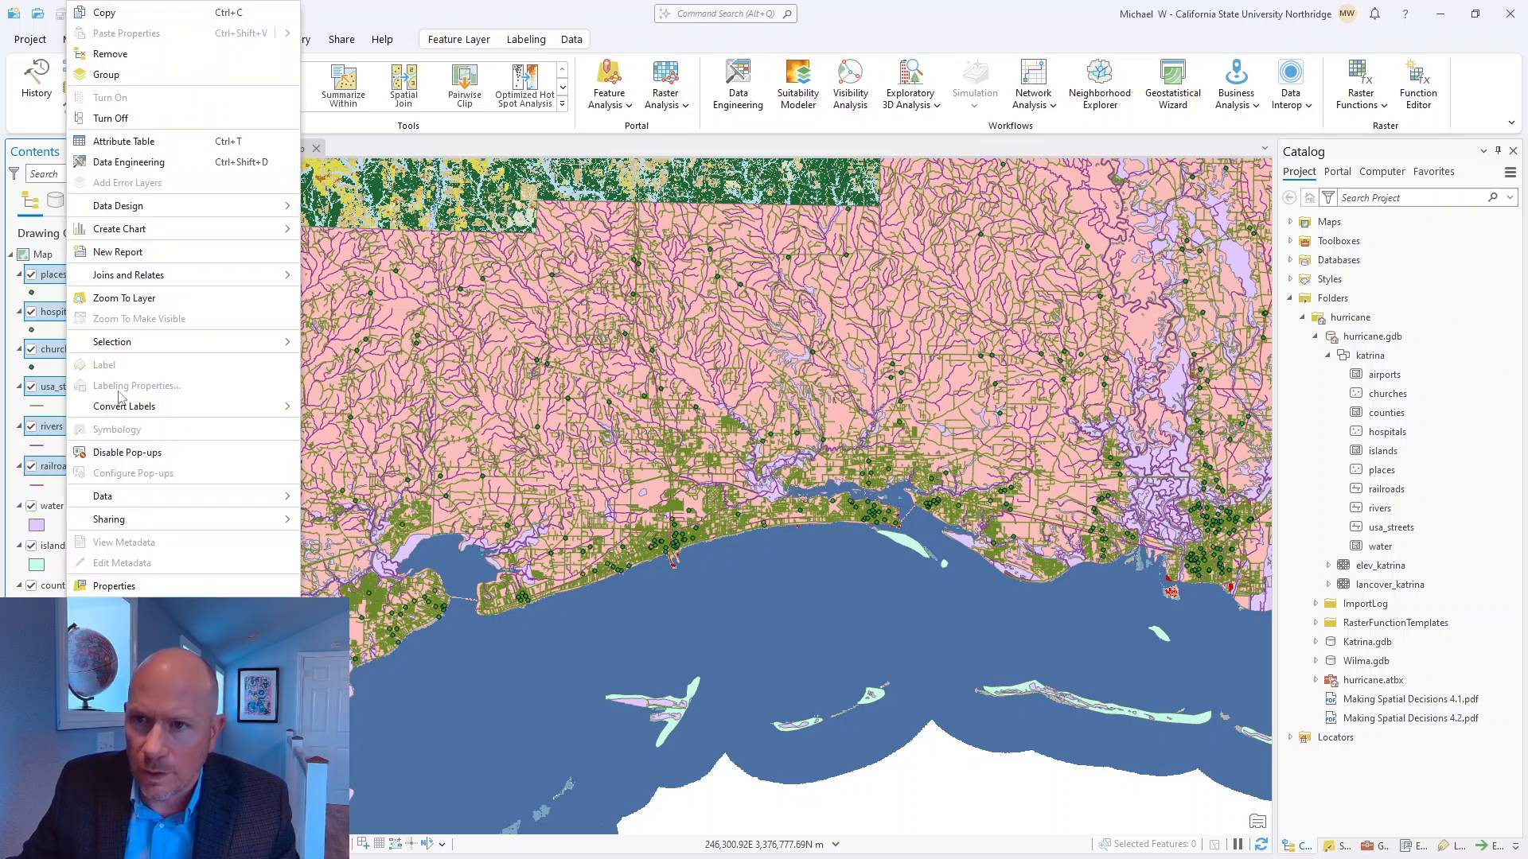
left_click(111, 54)
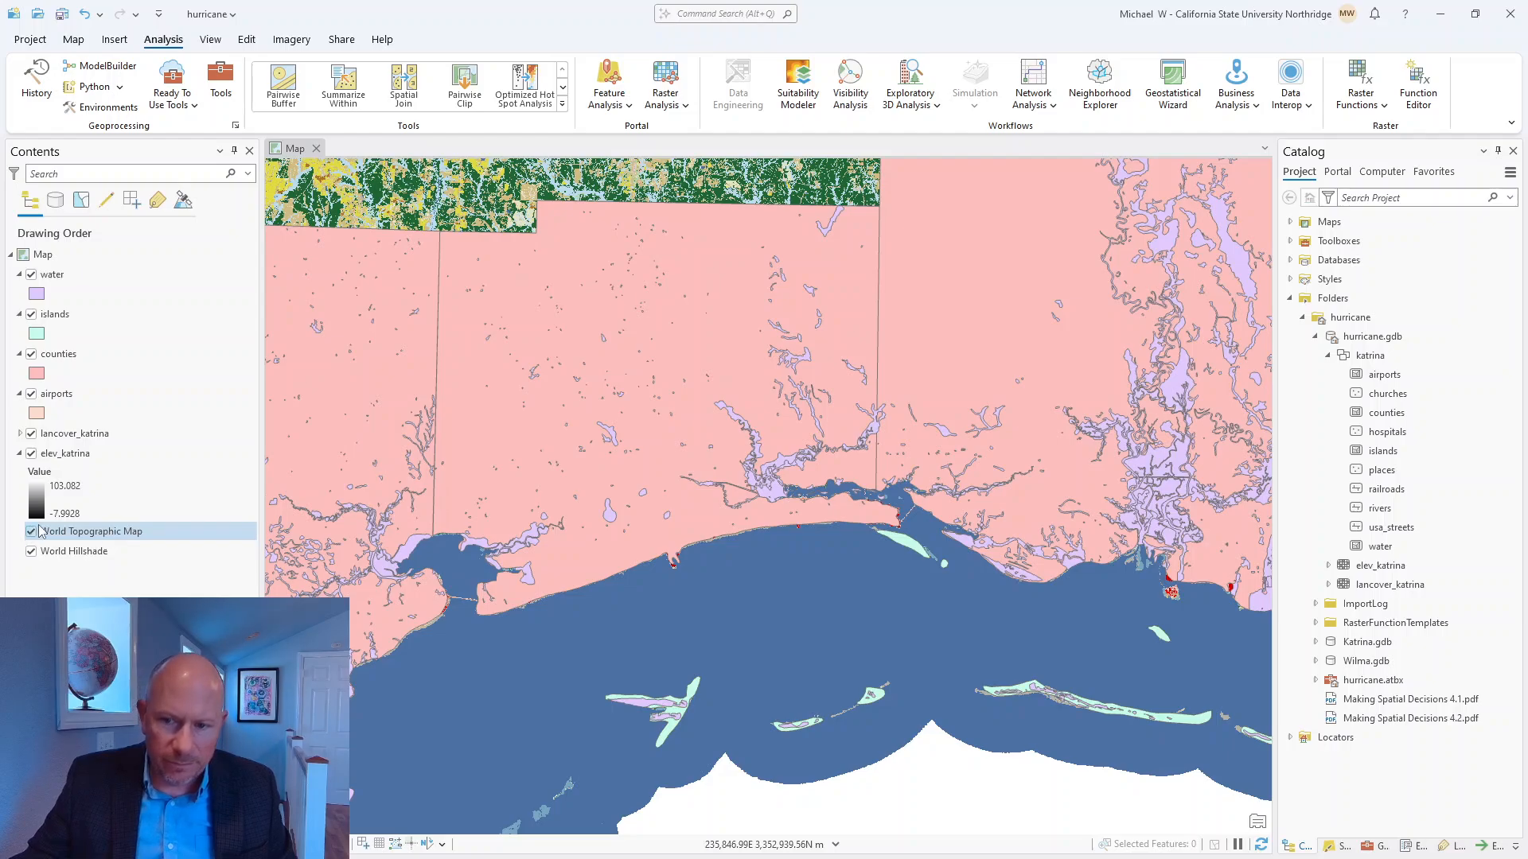
Remove the World Topographic Map and World Hillshade basemap layers and save the project.
left_click(89, 539)
right_click(90, 539)
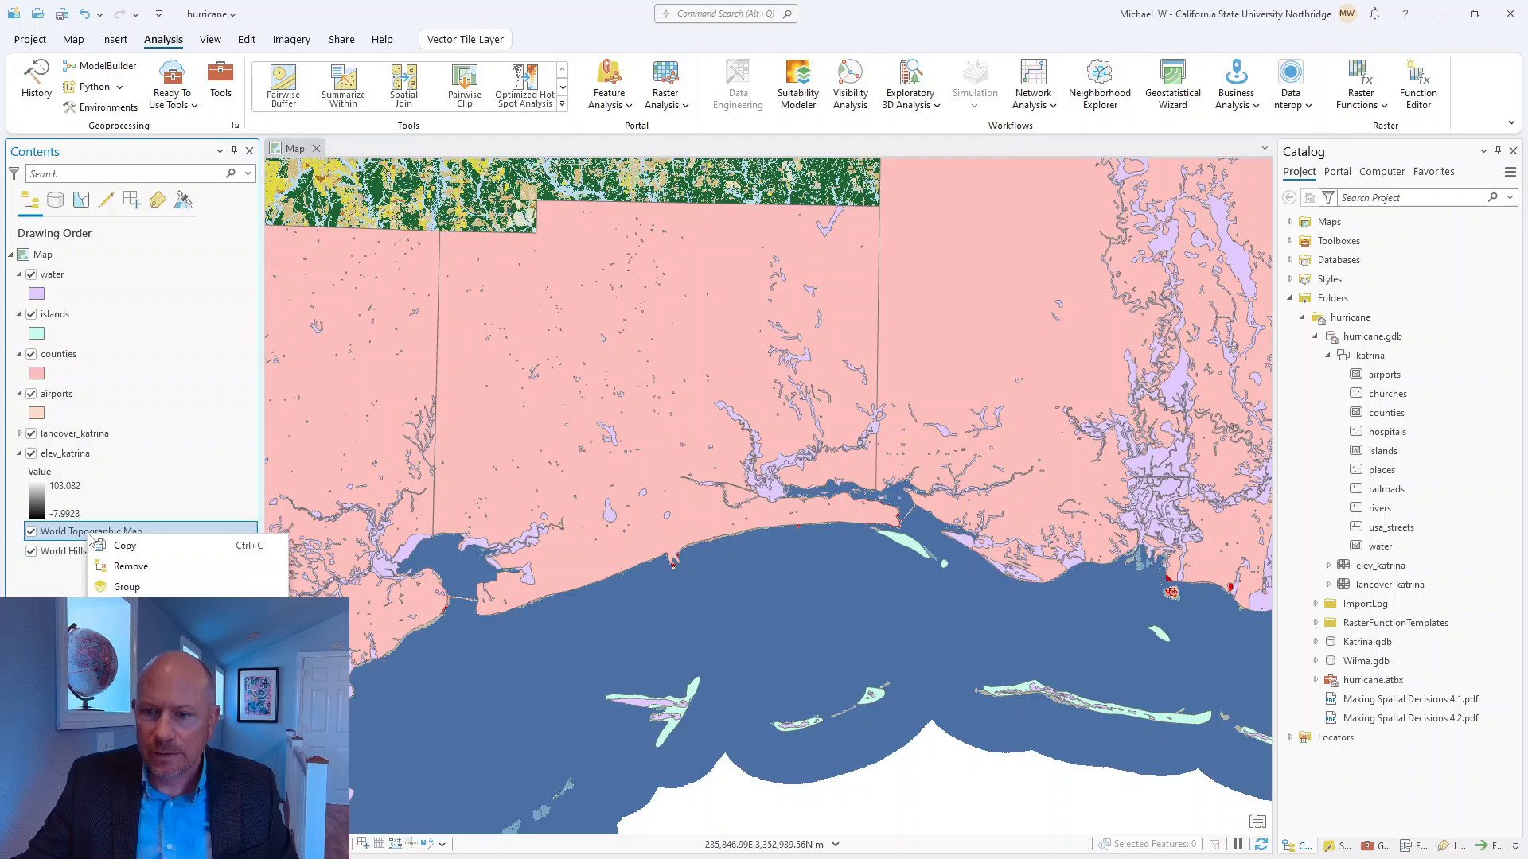
left_click(120, 569)
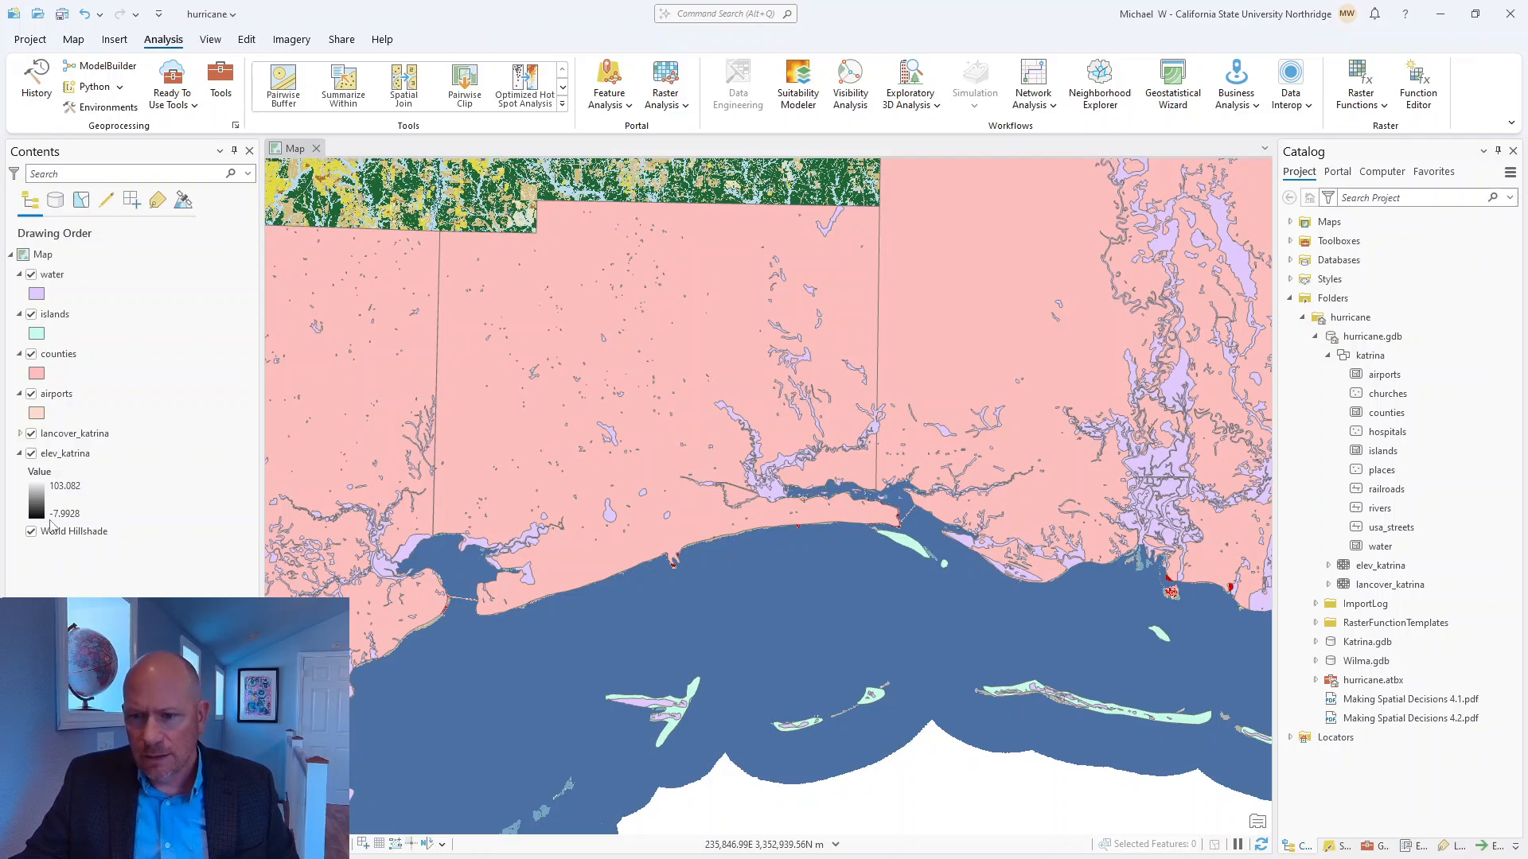
left_click(57, 531)
right_click(60, 534)
left_click(106, 566)
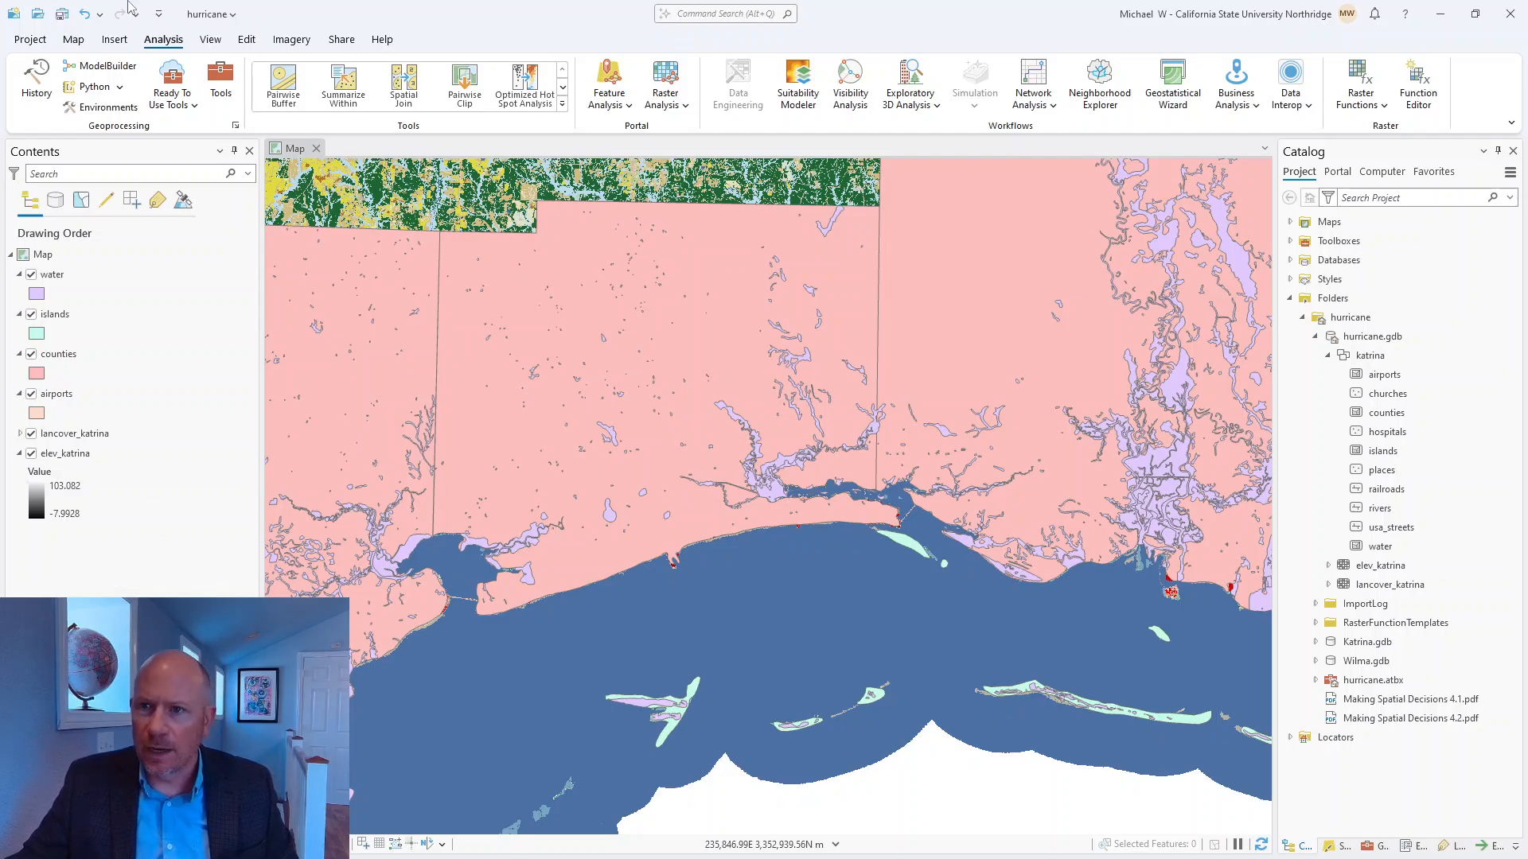
left_click(61, 14)
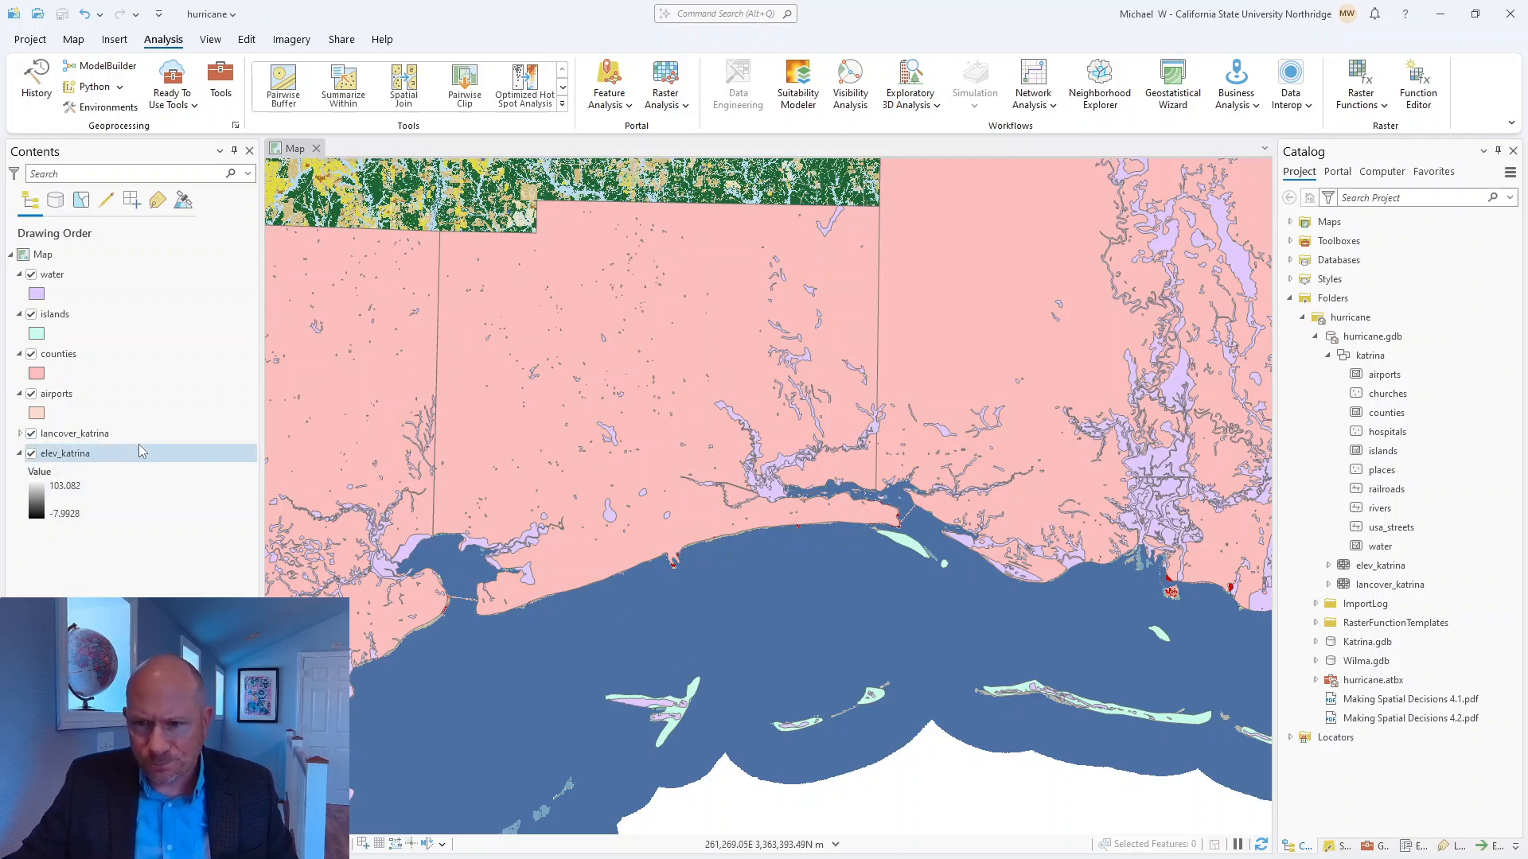
Remove the airports, islands and water layers from the map.
right_click(49, 394)
left_click(102, 348)
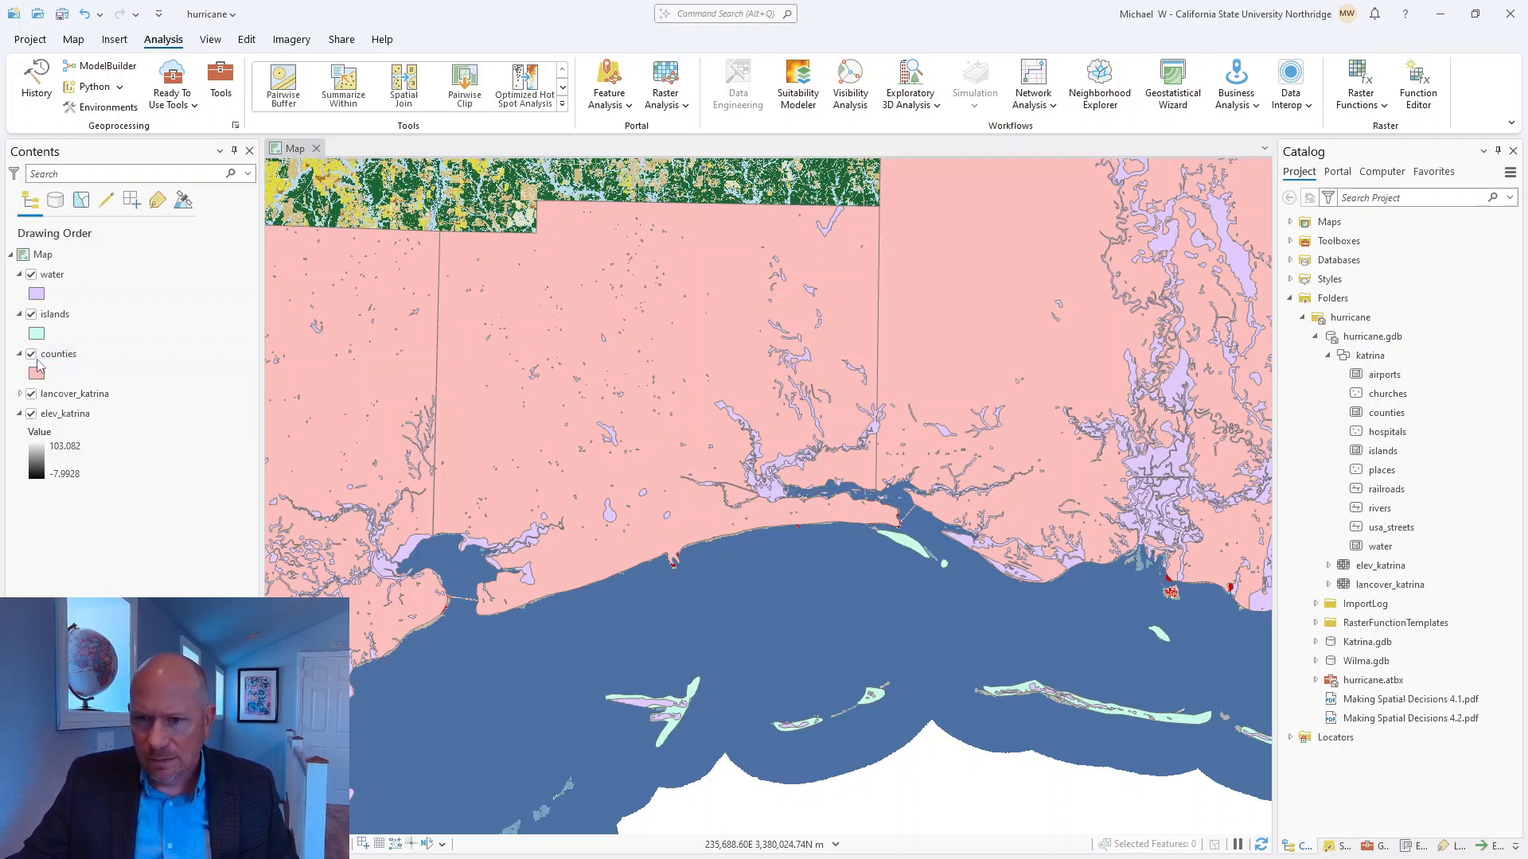
right_click(57, 318)
left_click(84, 265)
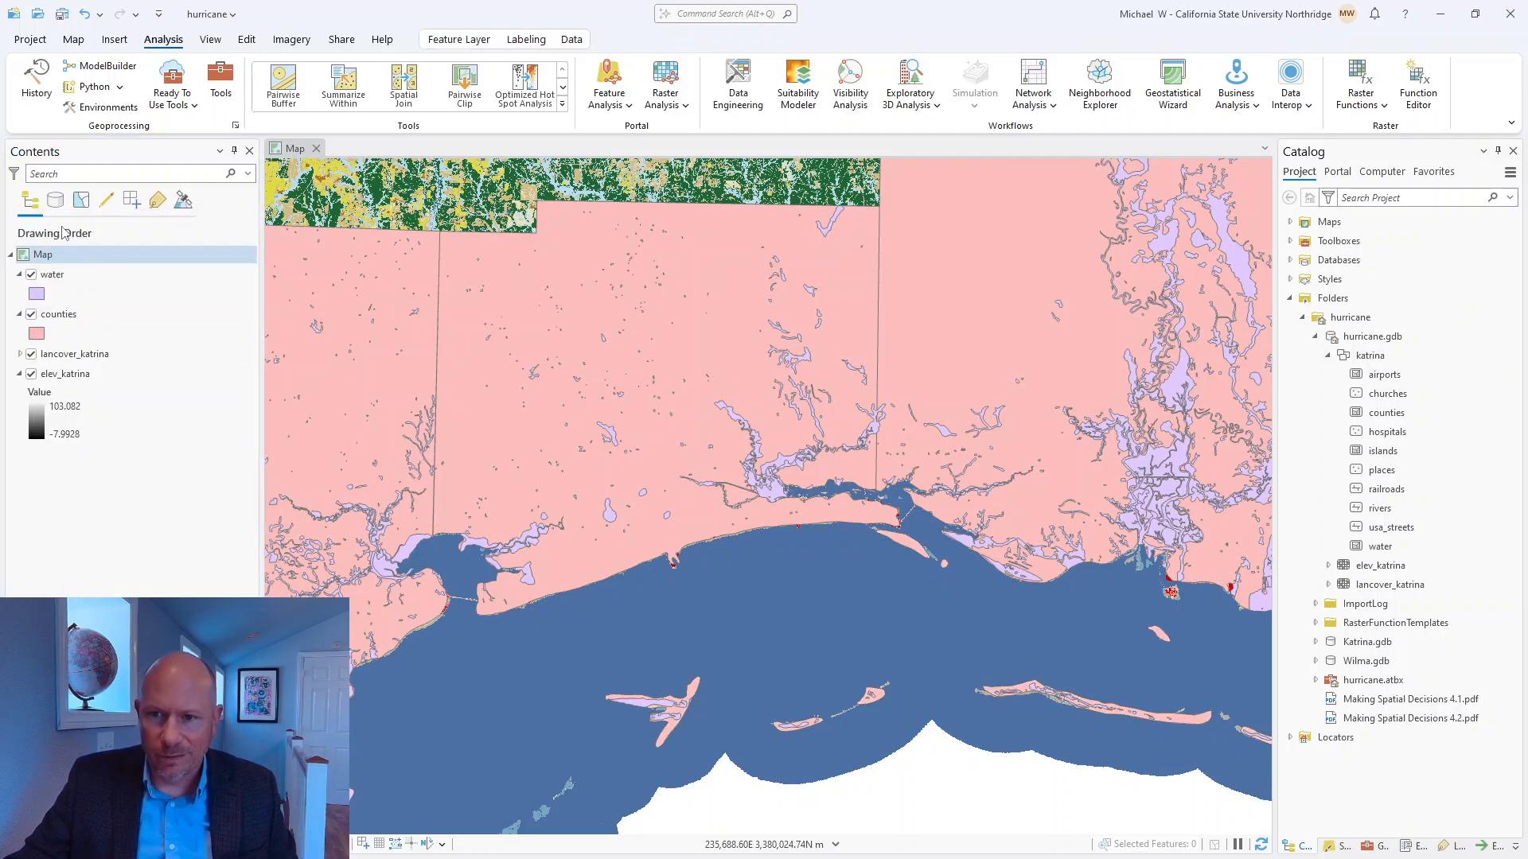
right_click(55, 278)
left_click(80, 227)
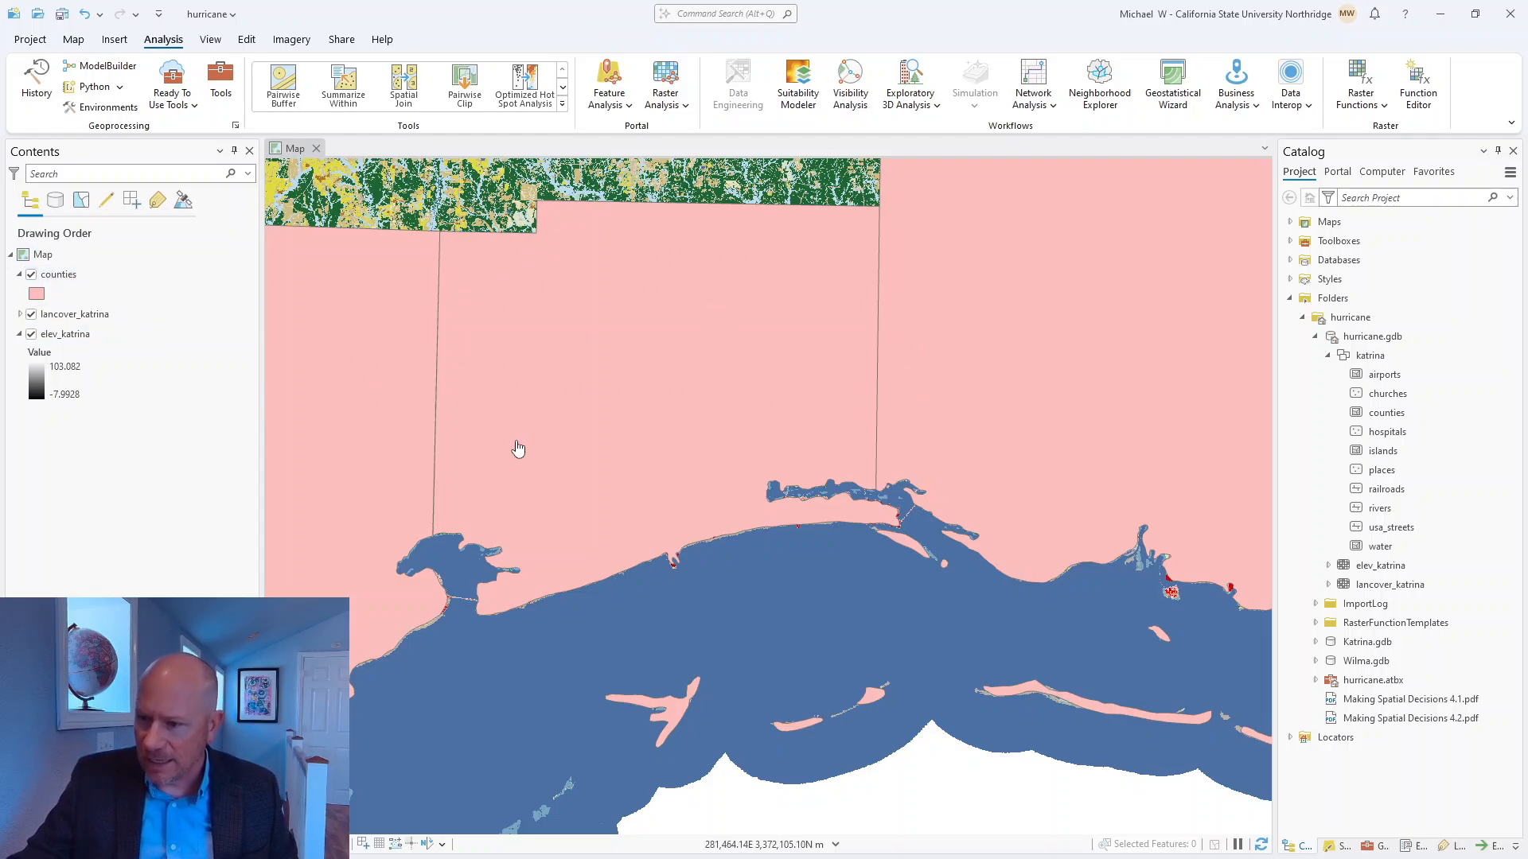
Symbolize the counties layer with the unfilled Black Outline symbol from ArcGIS 2D and save the project.
left_click(39, 295)
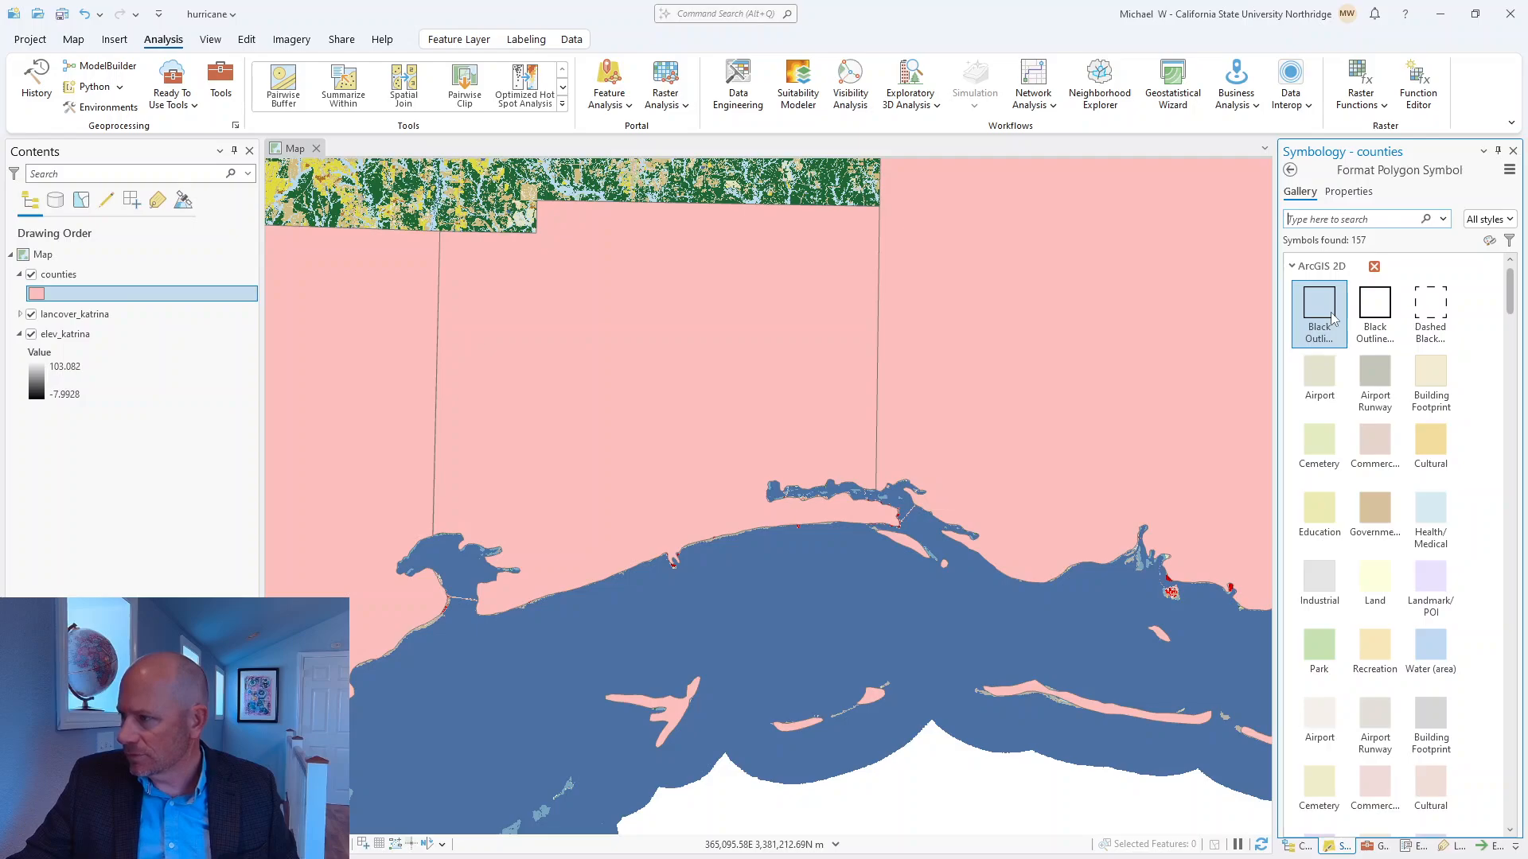
left_click(1333, 318)
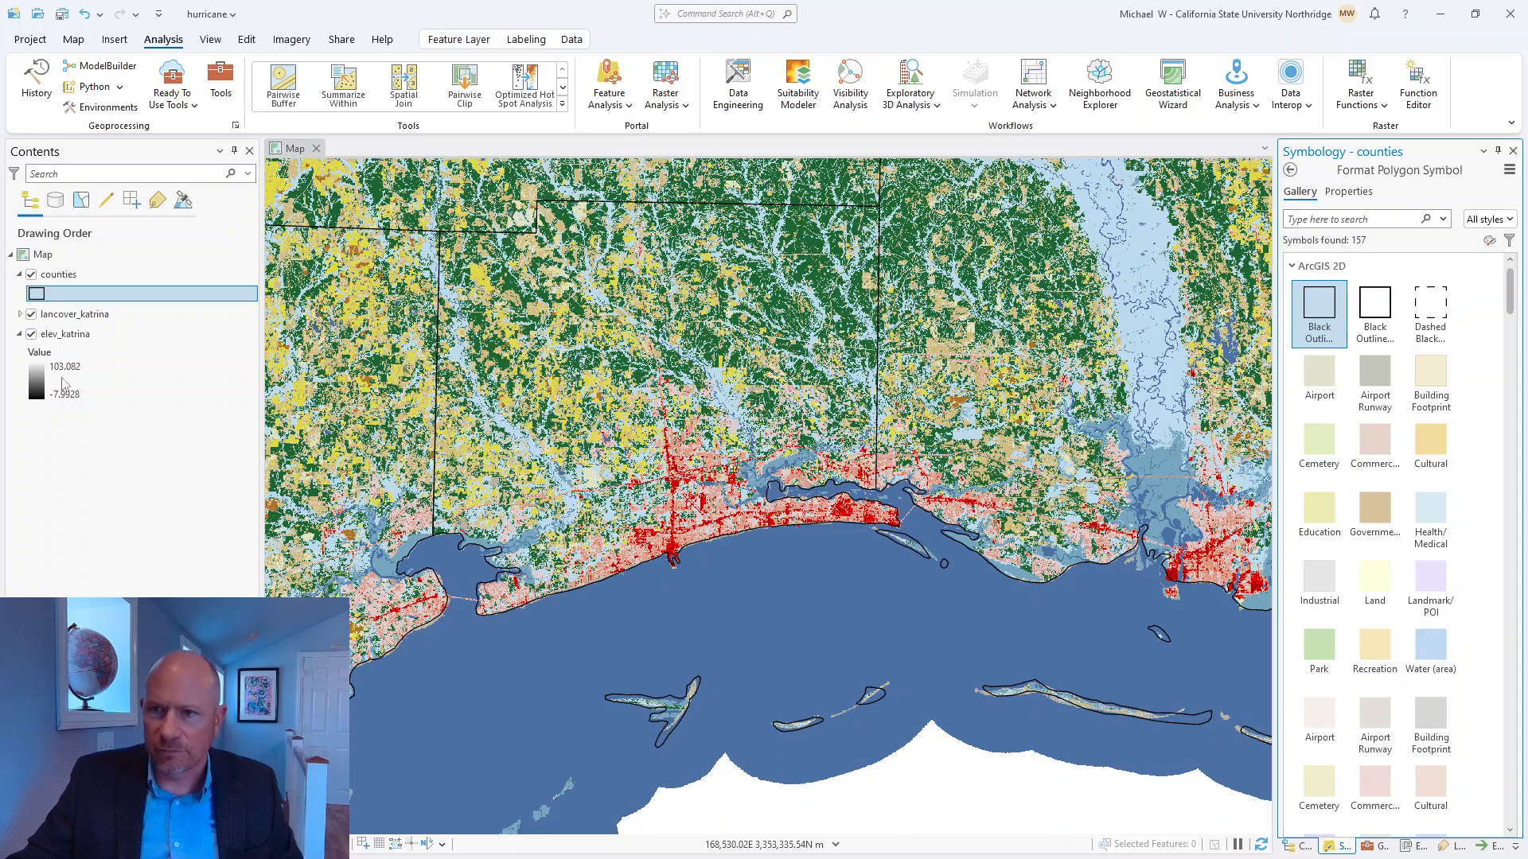
left_click(63, 14)
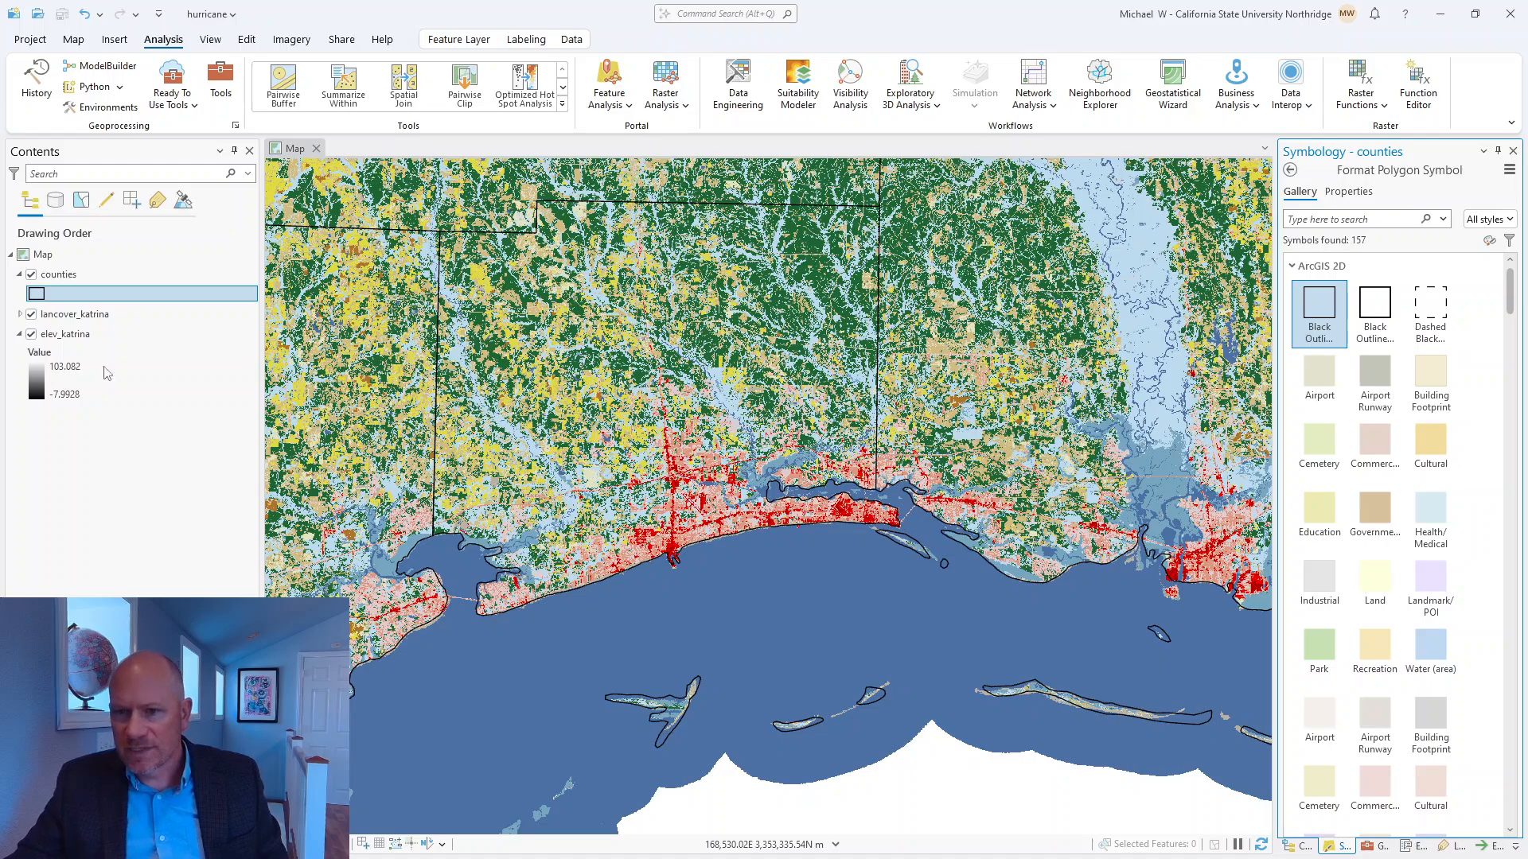
Hide the lancover_katrina layer and examine the elev_katrina raster down to its individual cells.
left_click(31, 315)
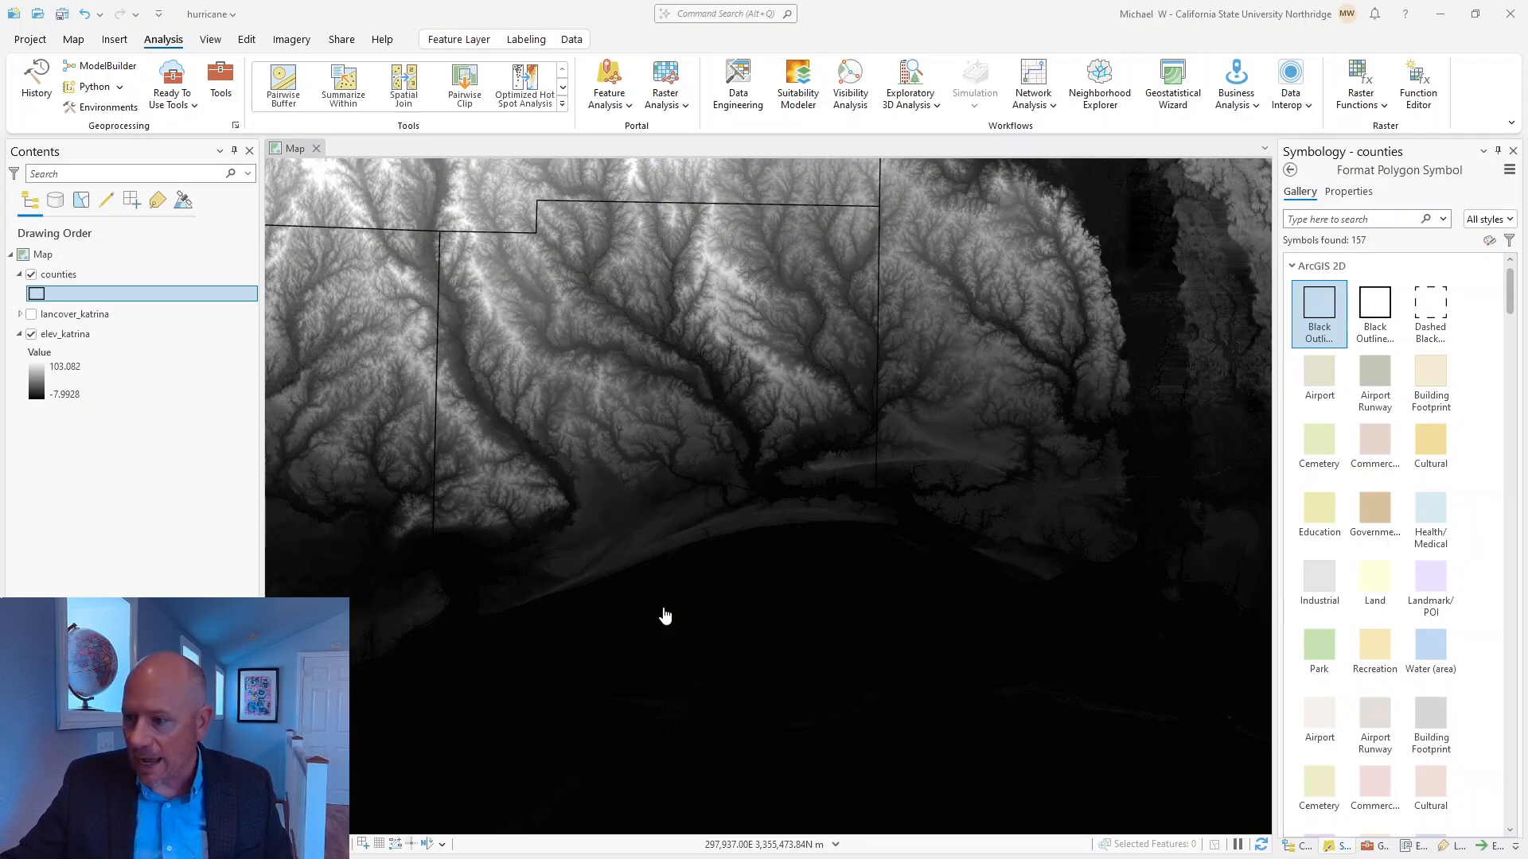
scroll(665, 589, "down", 4)
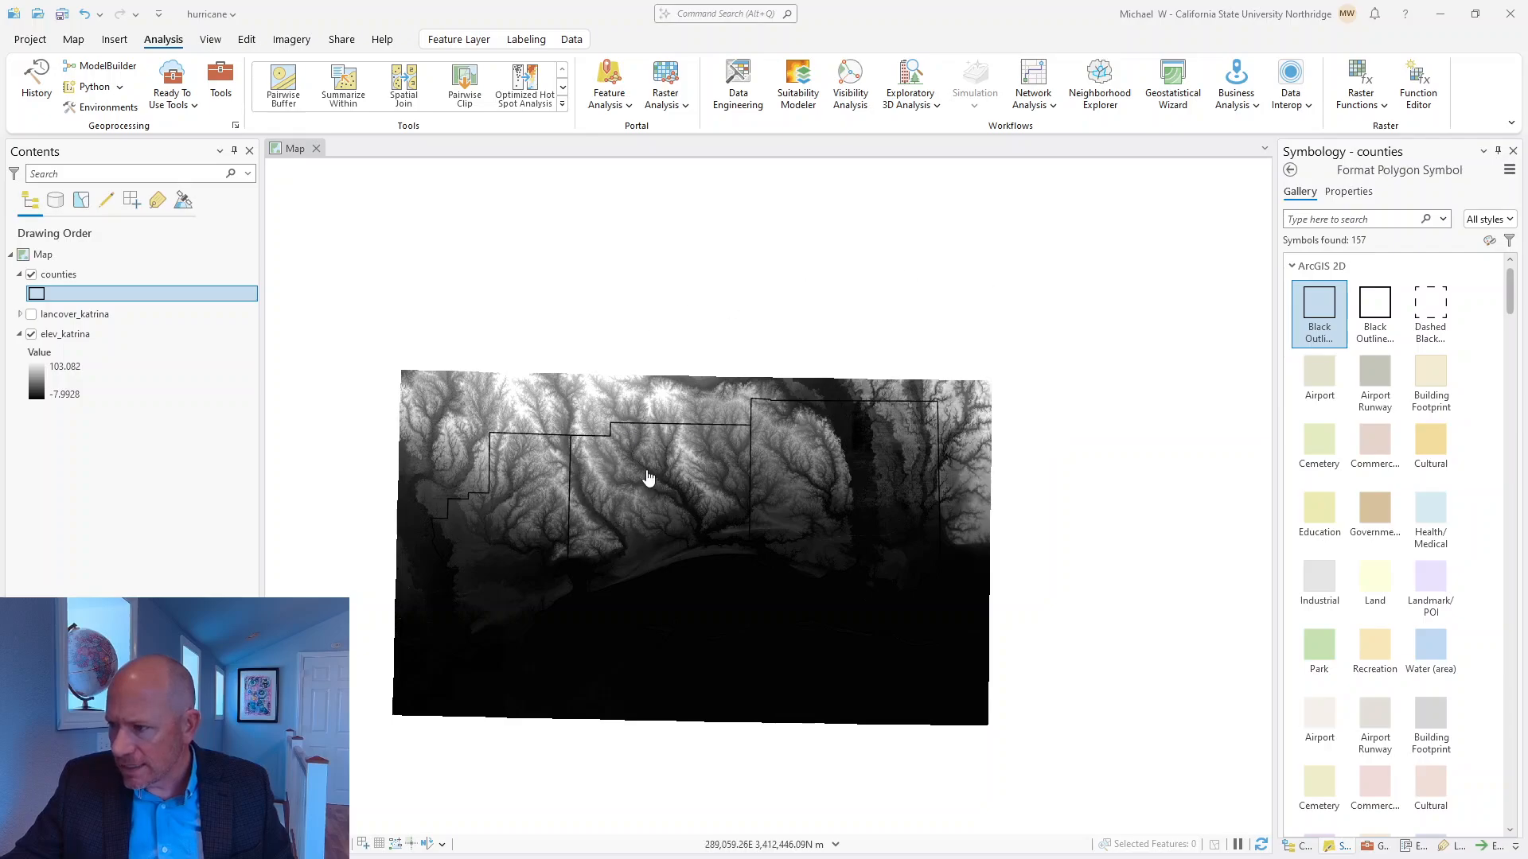
scroll(768, 419, "up", 5)
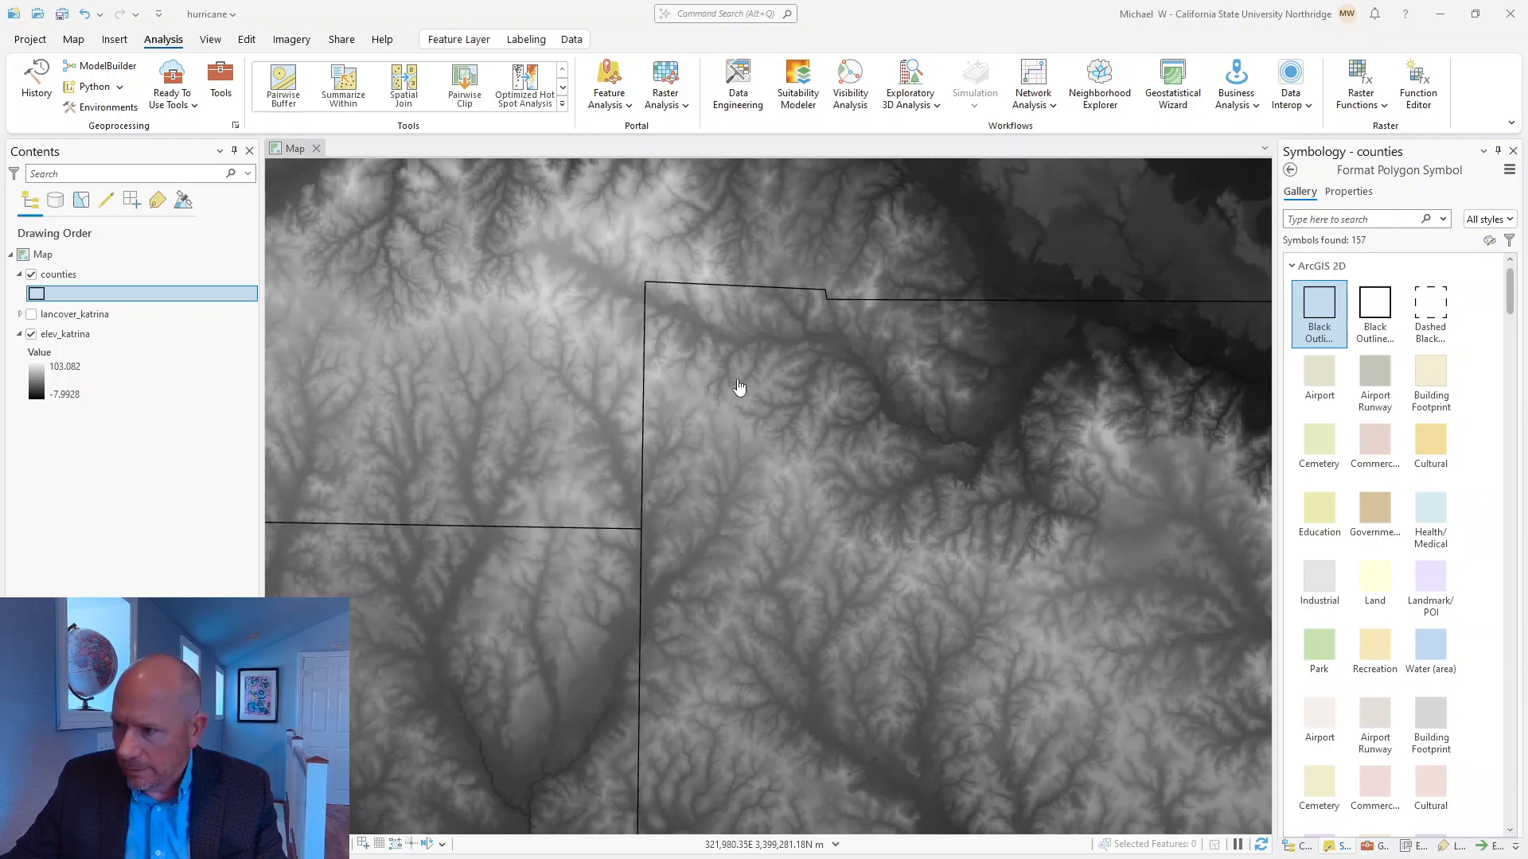
left_click_drag(745, 383, 764, 397)
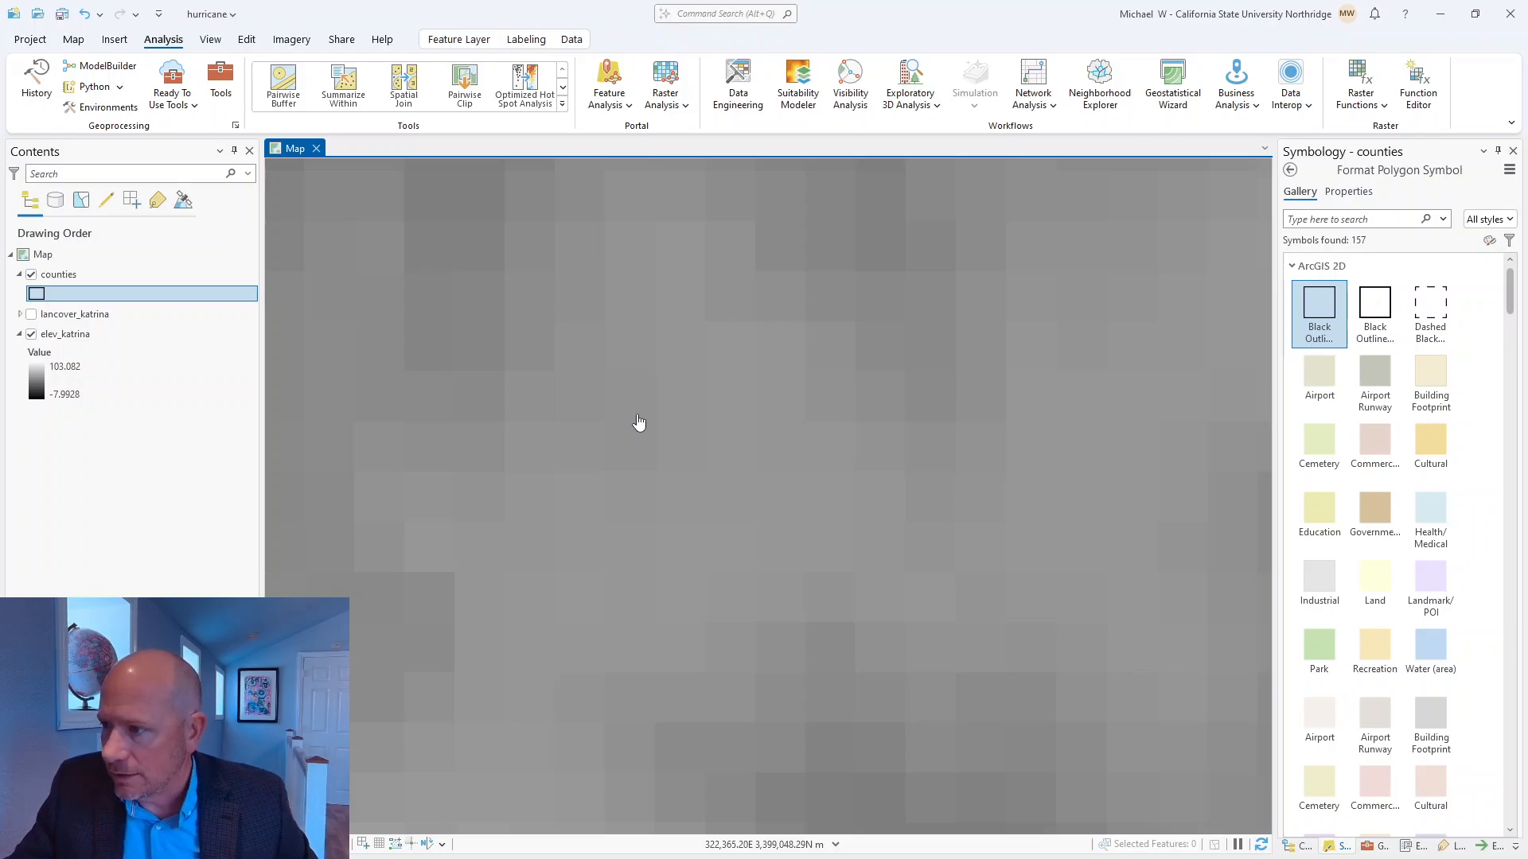
Identify a location among the elevation cells to view its counties pop-up, and close the pop-up.
left_click(781, 300)
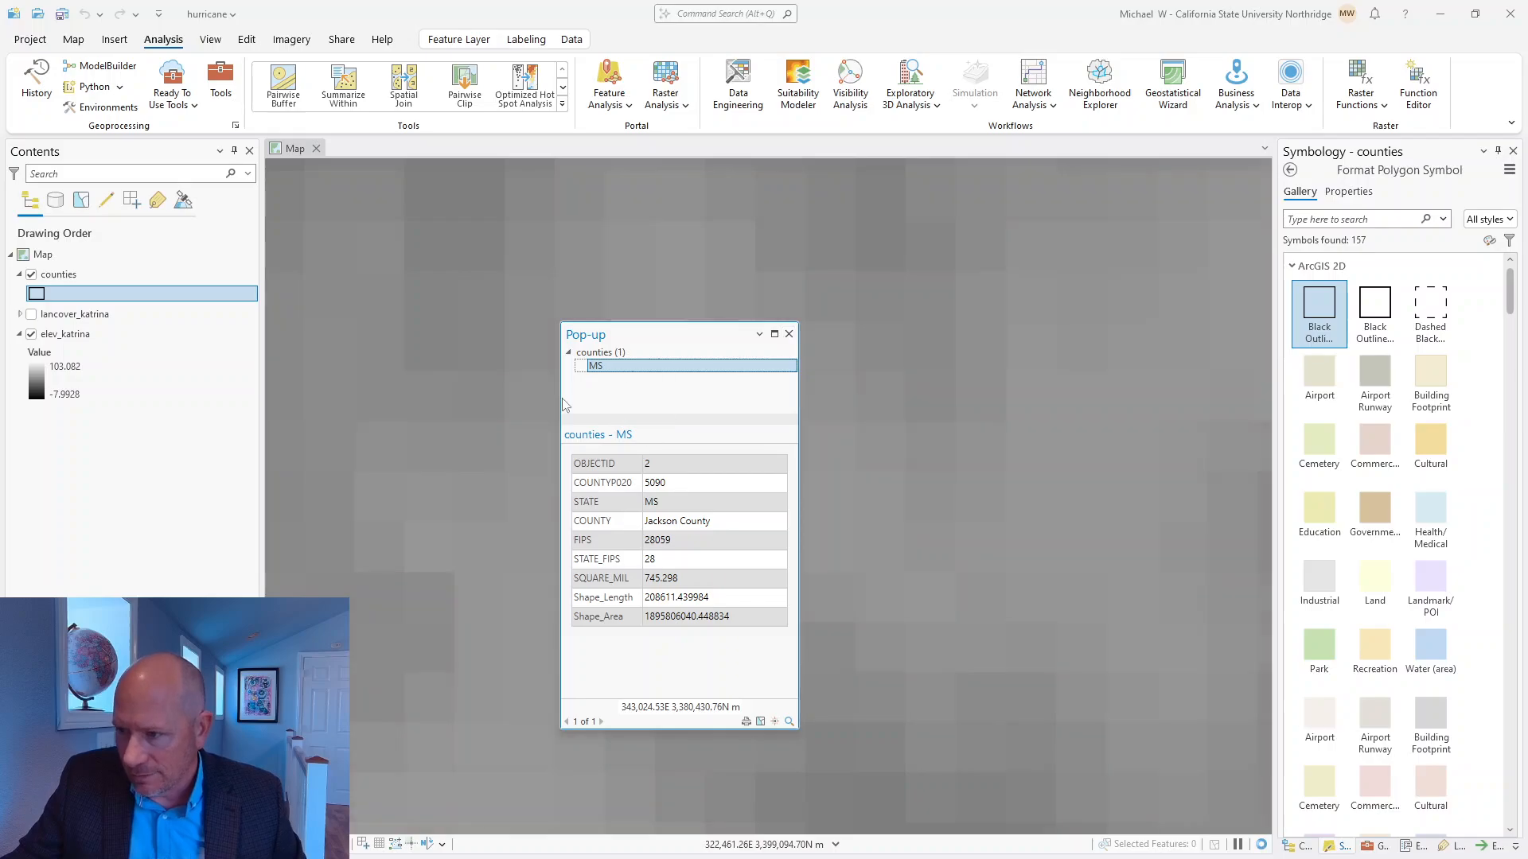
left_click(569, 354)
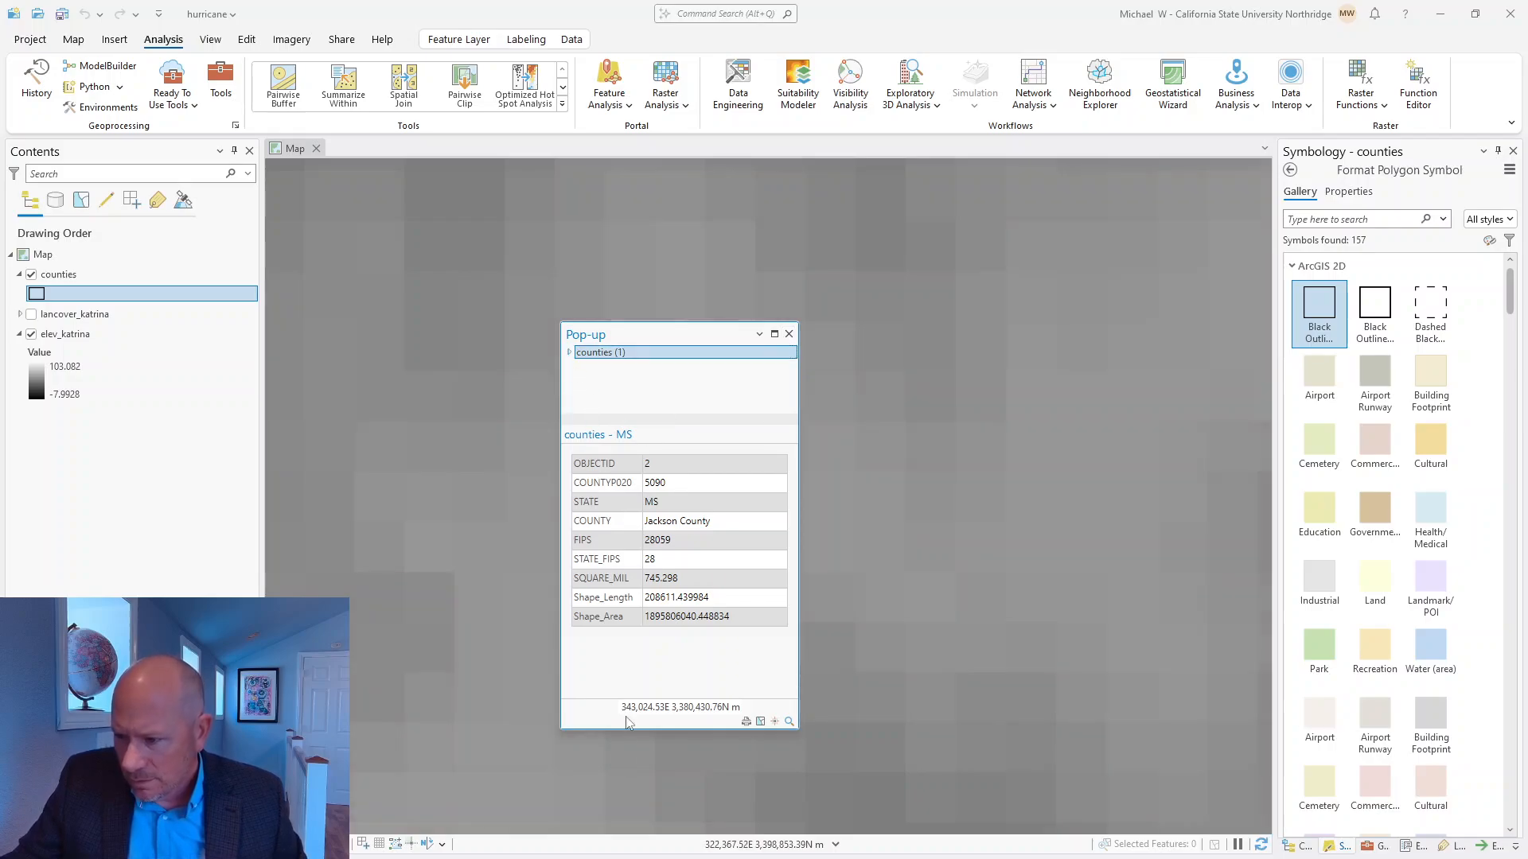
left_click(789, 335)
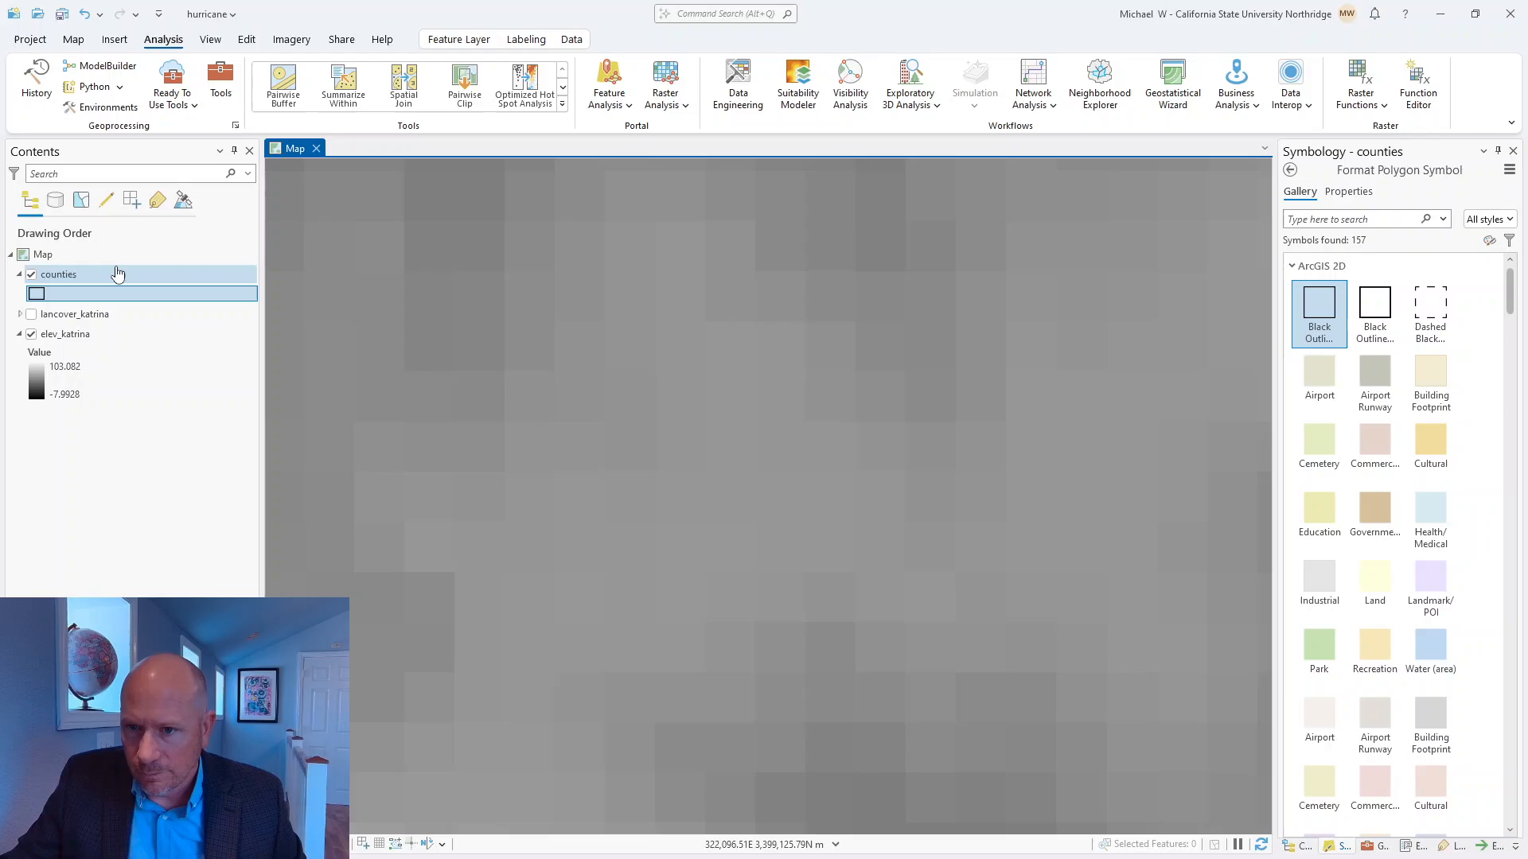
Hide the counties layer and identify two different elev_katrina cells to read their pixel values.
left_click(31, 274)
left_click(782, 345)
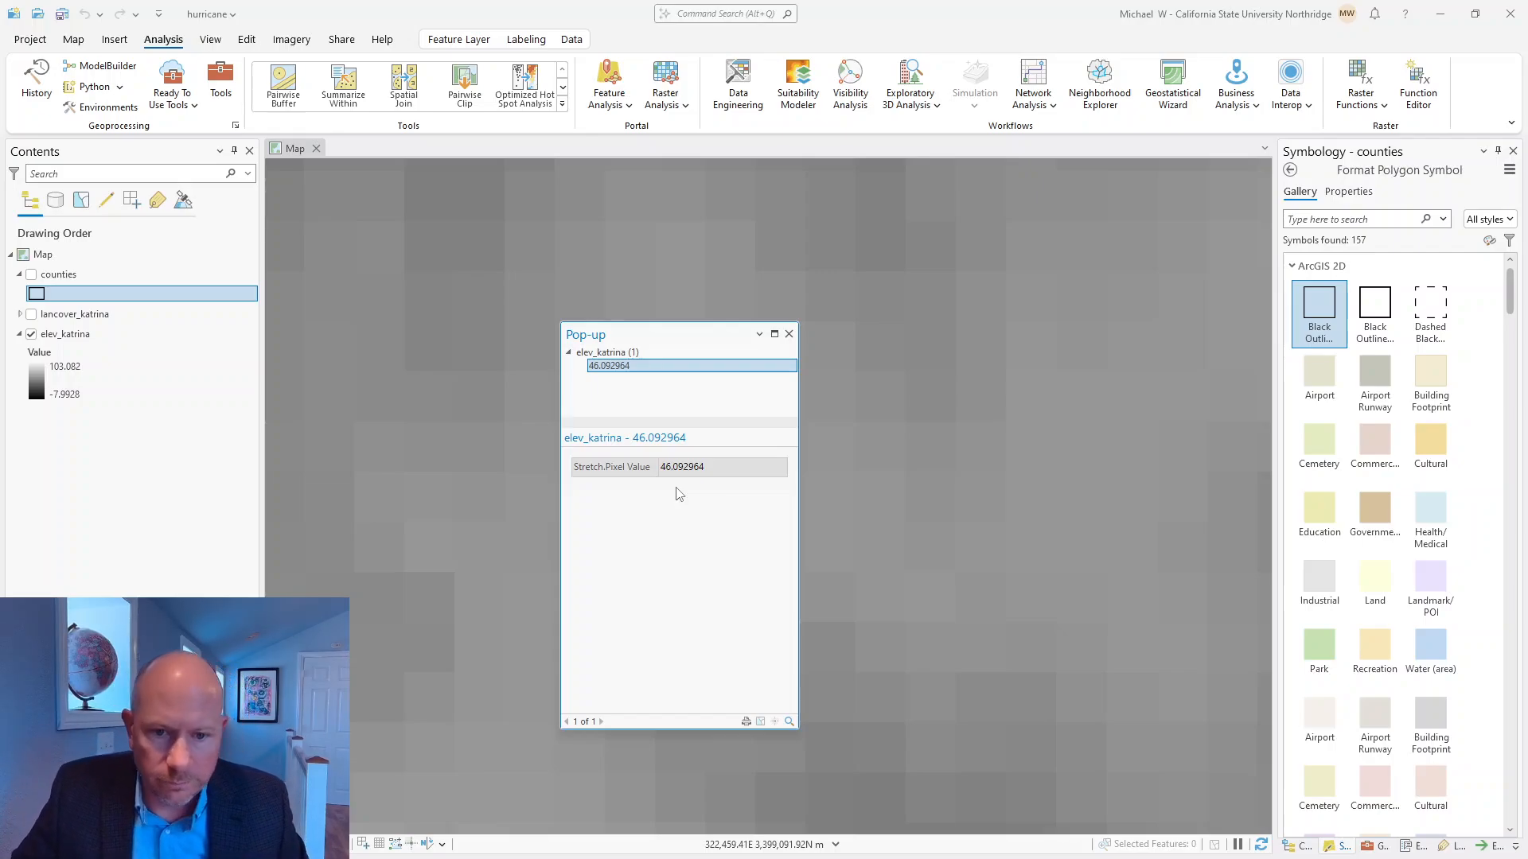
left_click(788, 334)
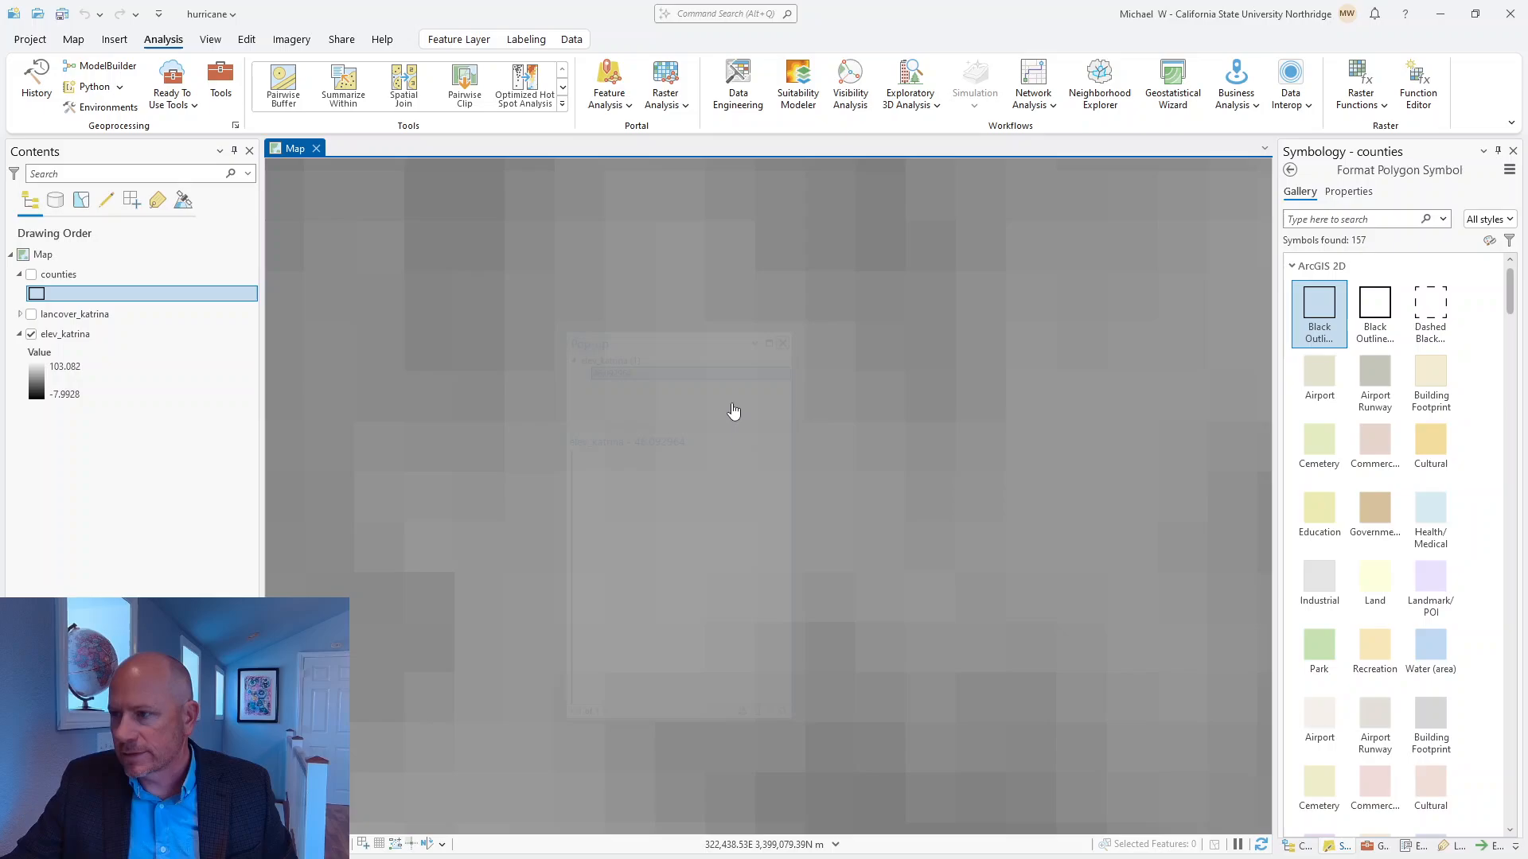
left_click(873, 253)
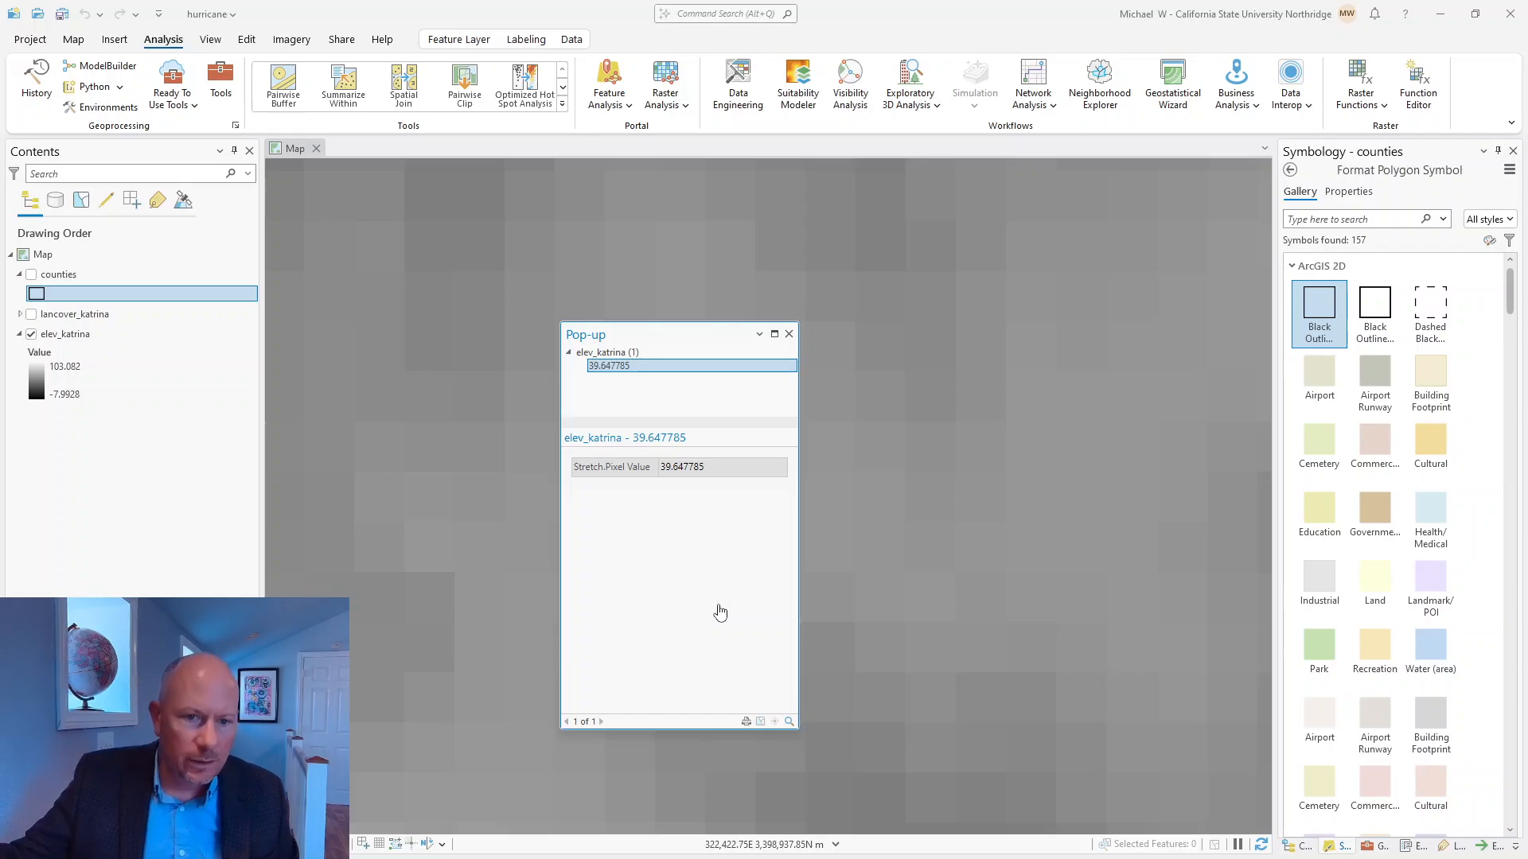
left_click(789, 334)
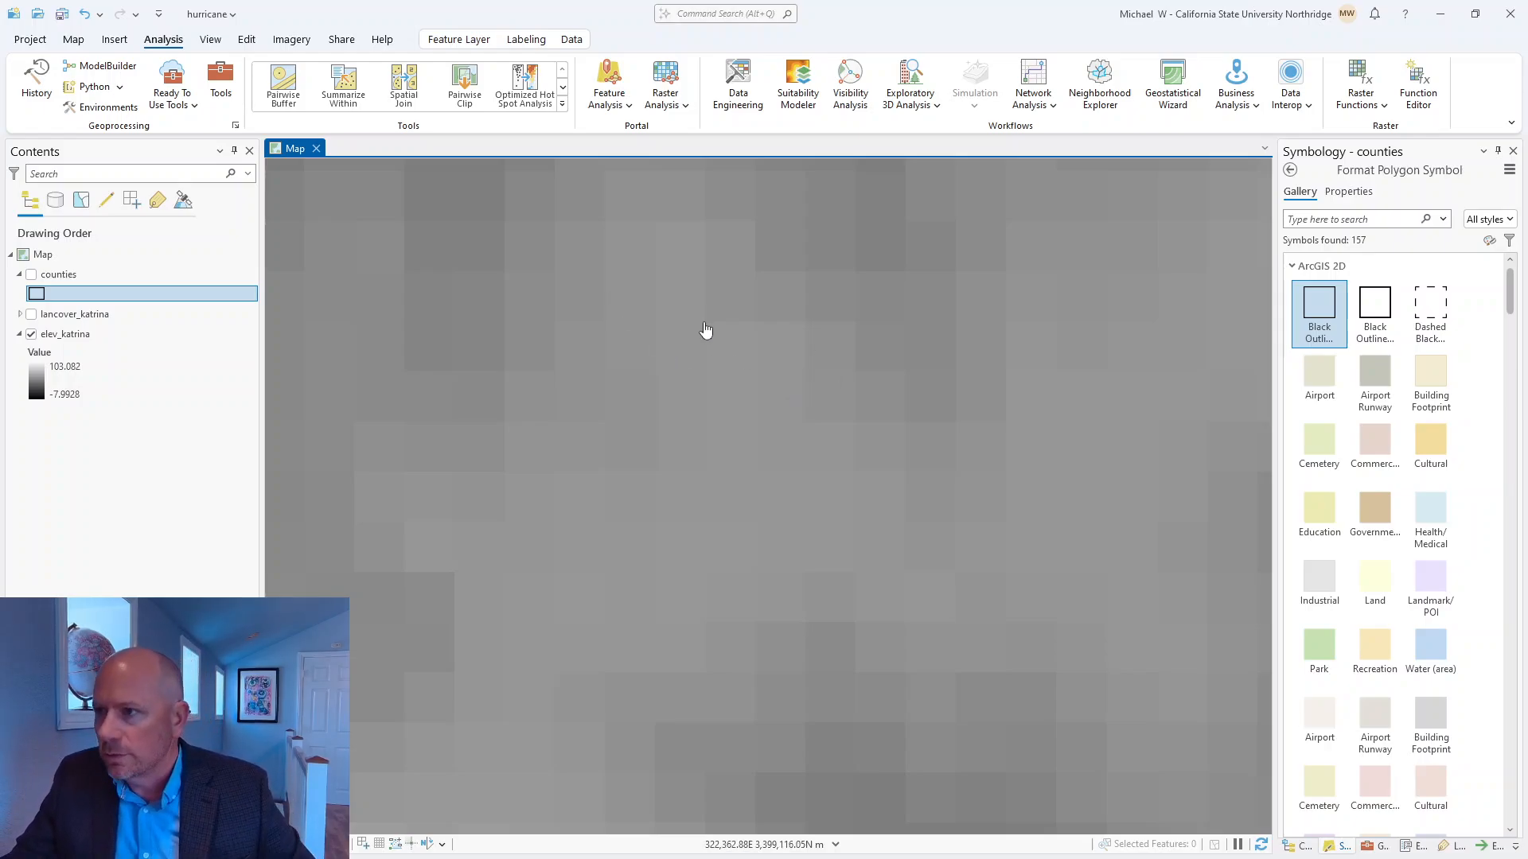
Measure the planar distance across a single elev_katrina raster cell in metric units, and close the measurement.
left_click(73, 39)
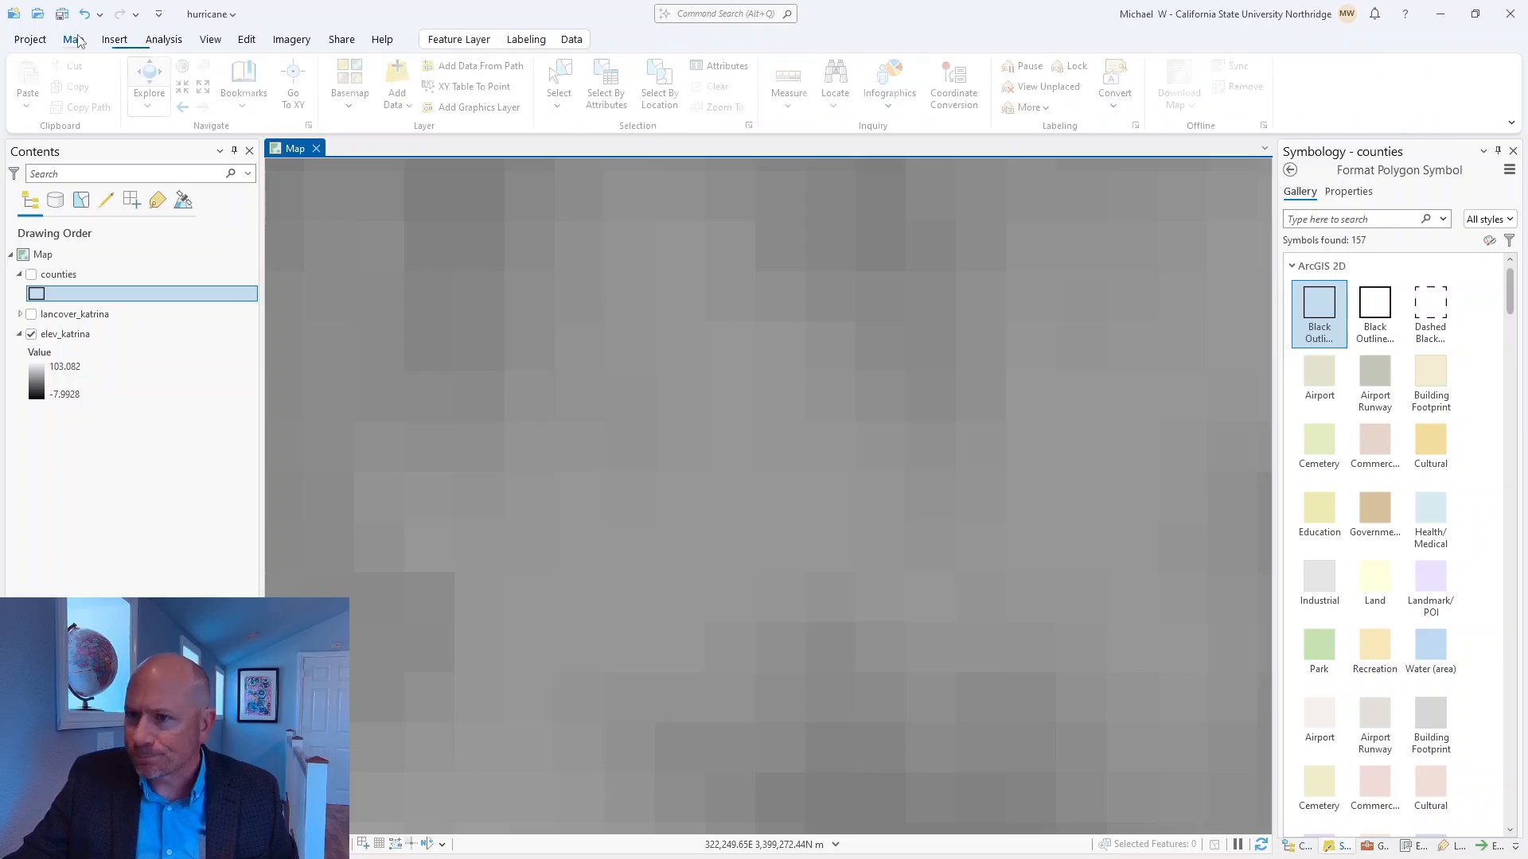
left_click(797, 97)
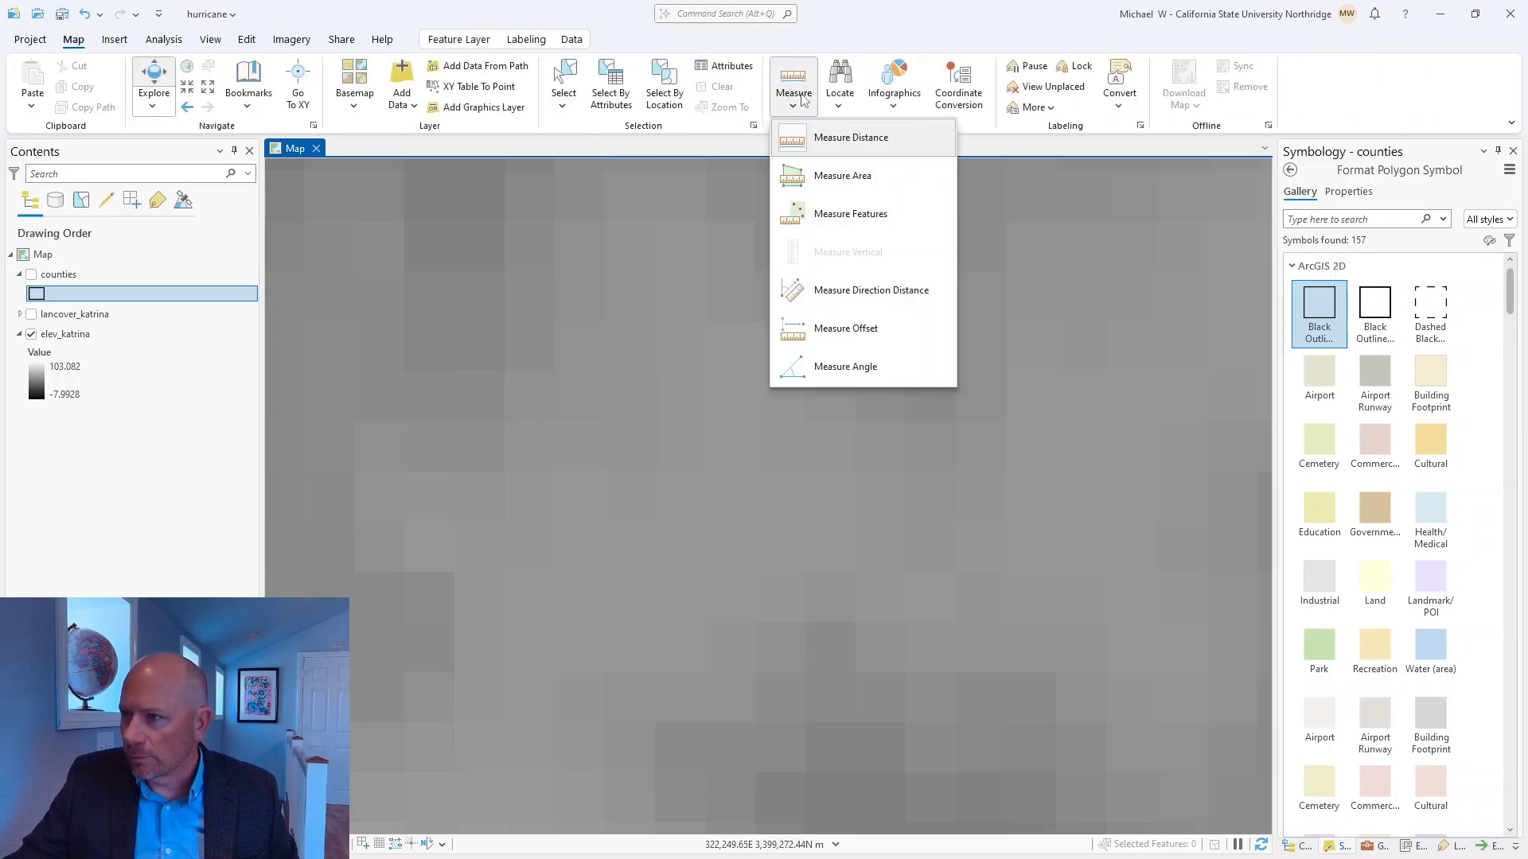
left_click(835, 135)
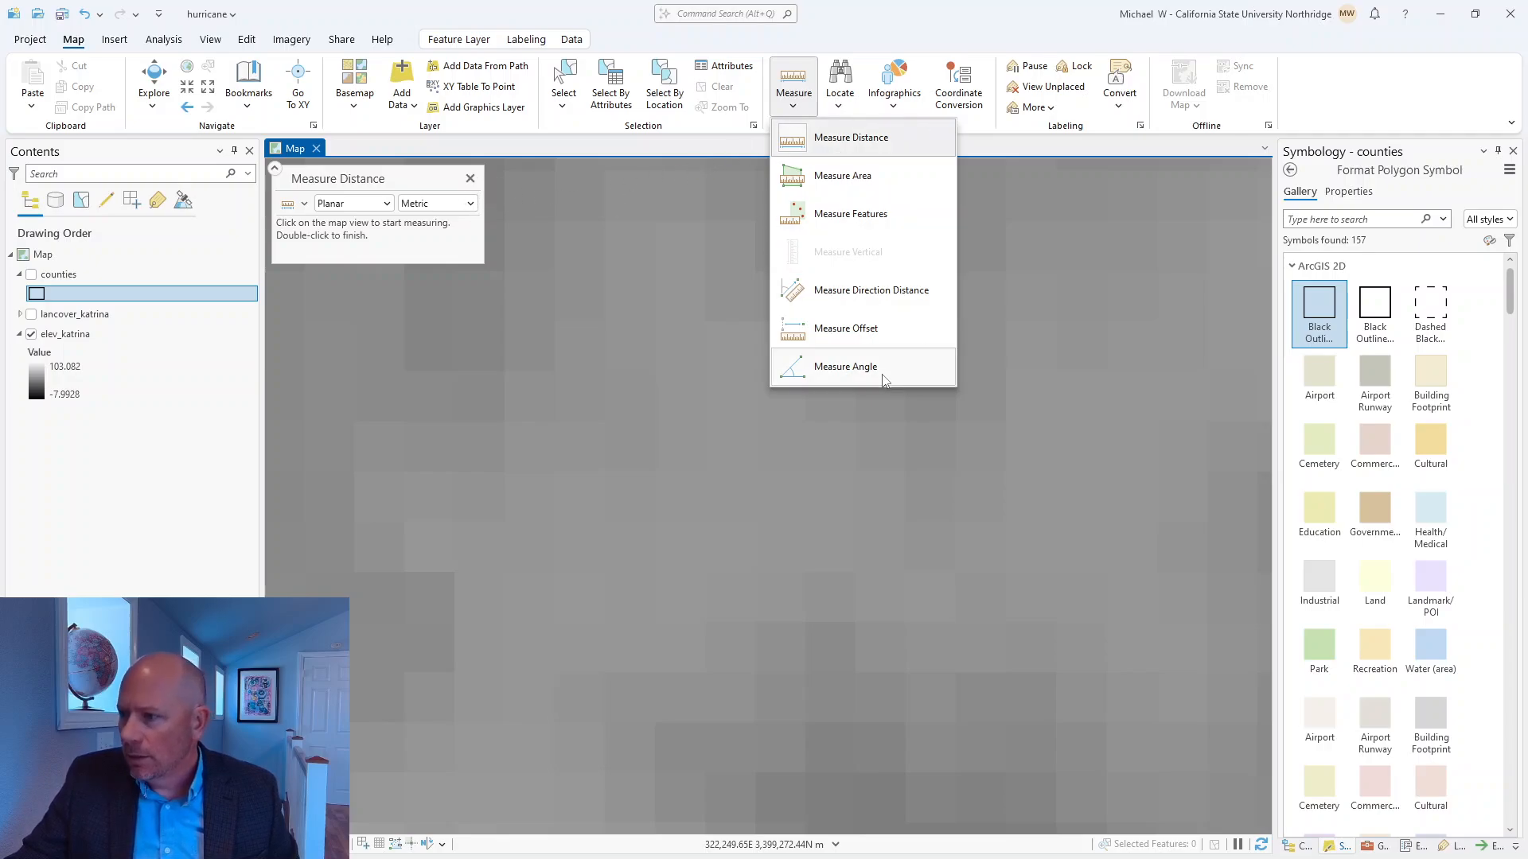
left_click(560, 151)
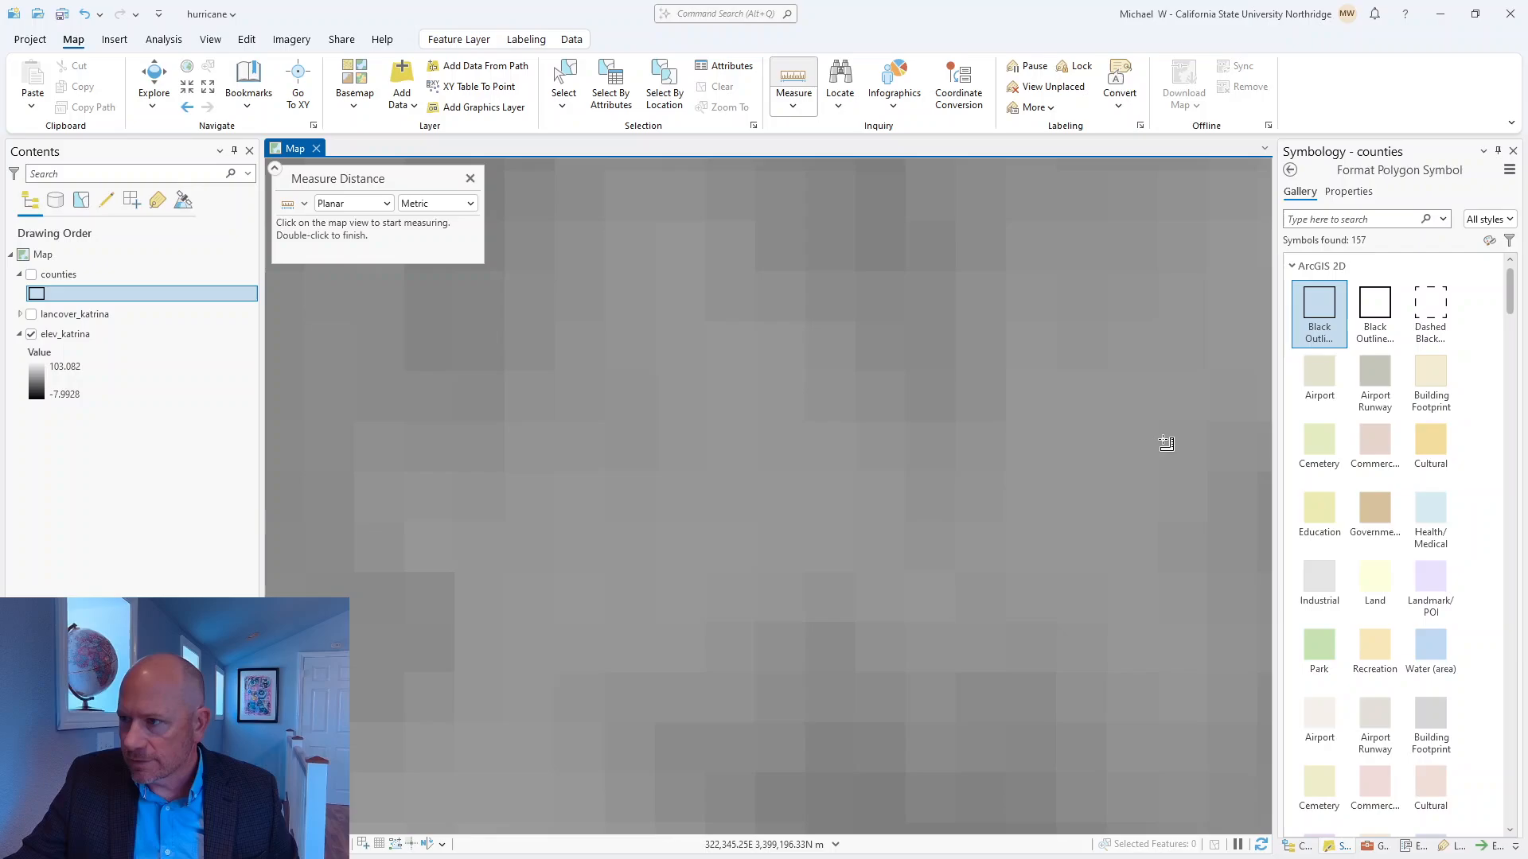
left_click(806, 272)
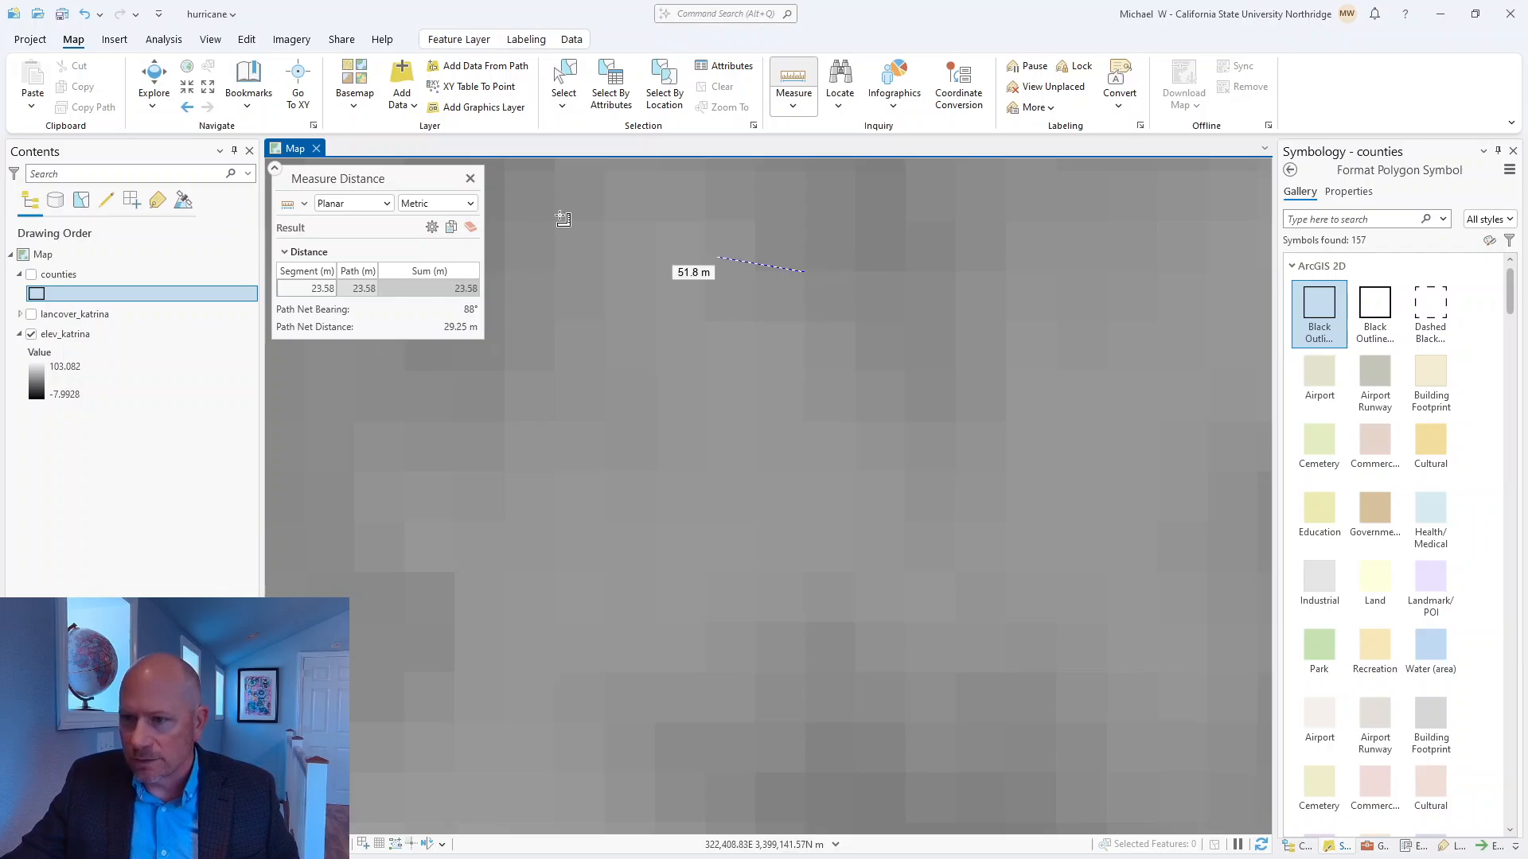
left_click(471, 178)
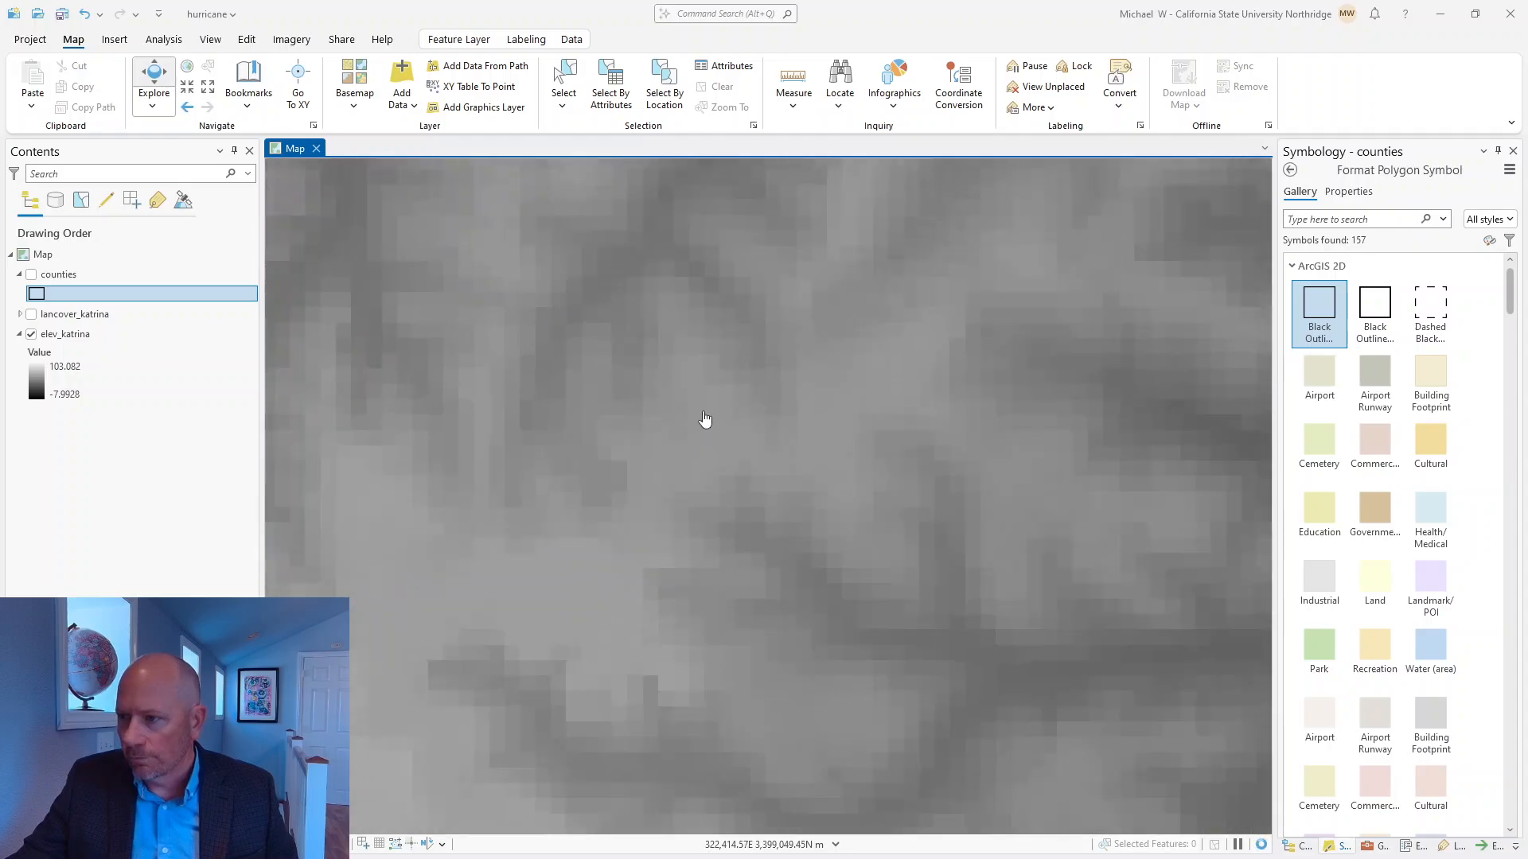
scroll(704, 419, "down", 4)
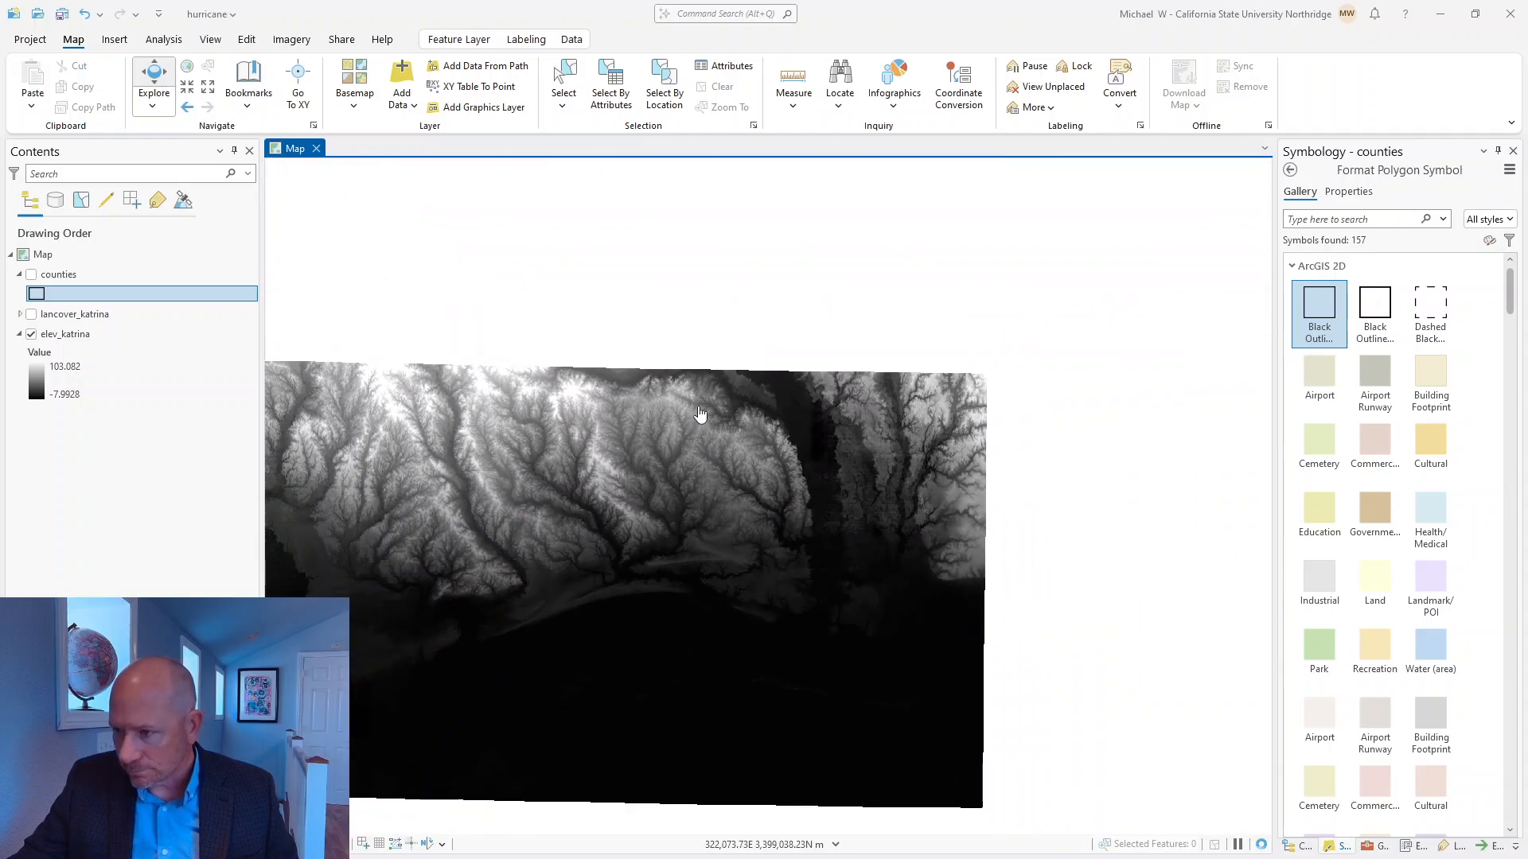
left_click_drag(632, 486, 760, 390)
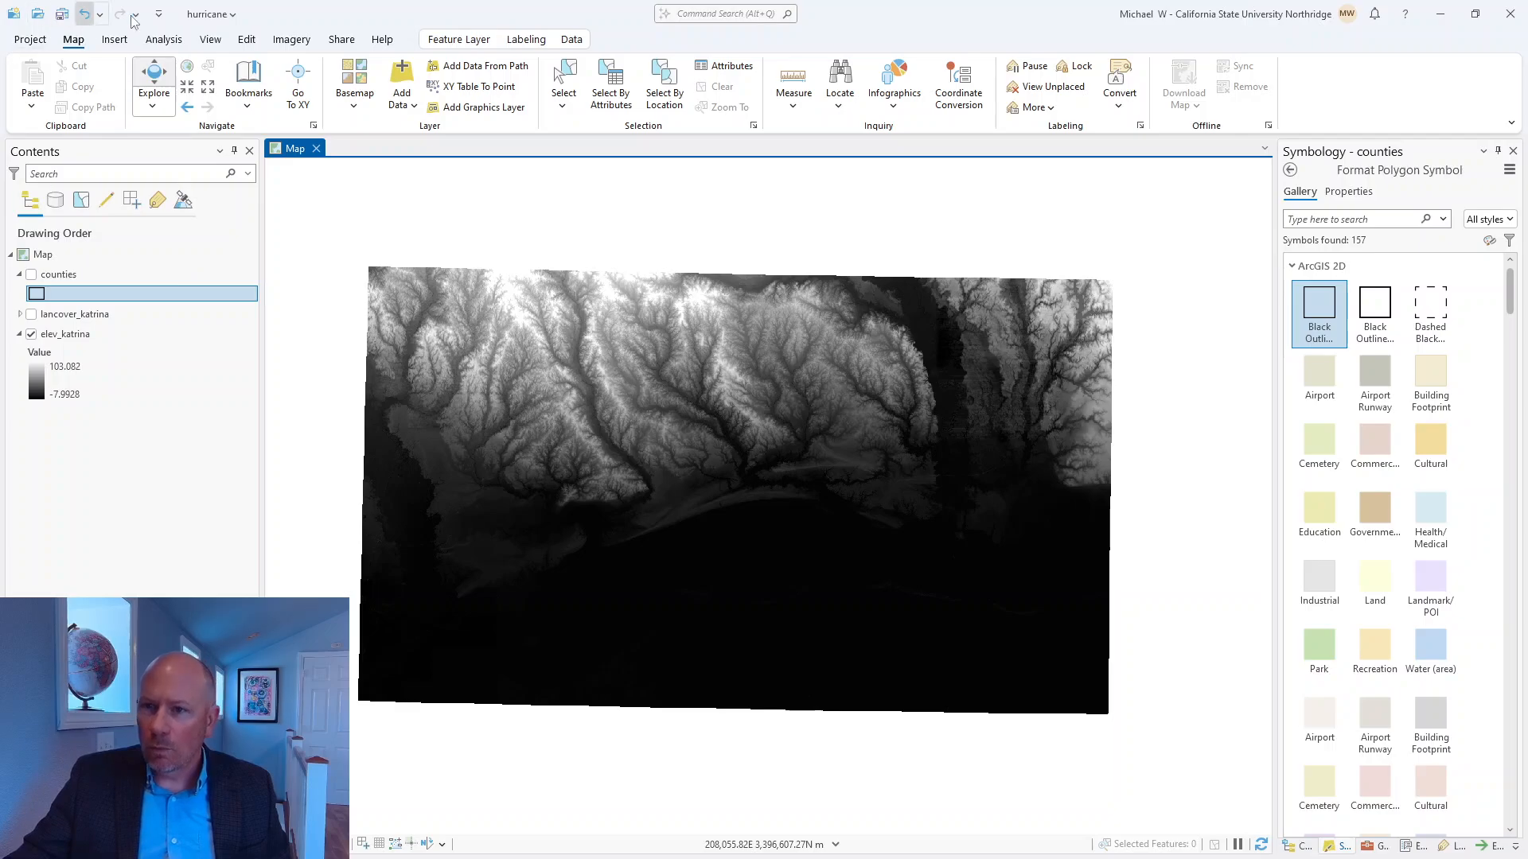
Switch to the Making Spatial Decisions PDF in Acrobat, read the Step 4 instructions on setting the environments, and return to ArcGIS Pro.
left_click(163, 40)
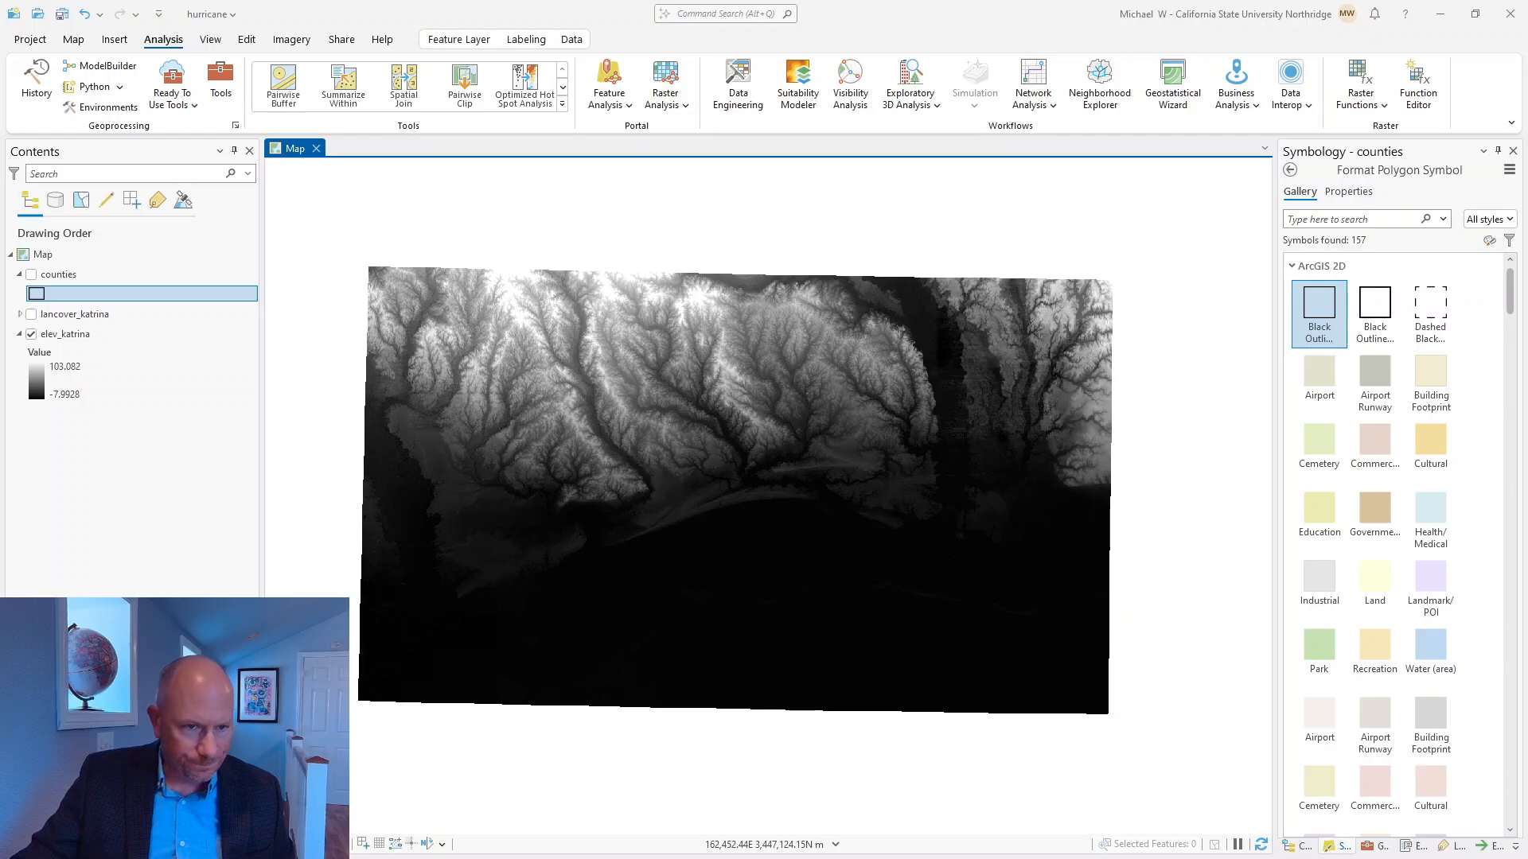
key("alt+Tab")
left_click_drag(0, 195, 738, 54)
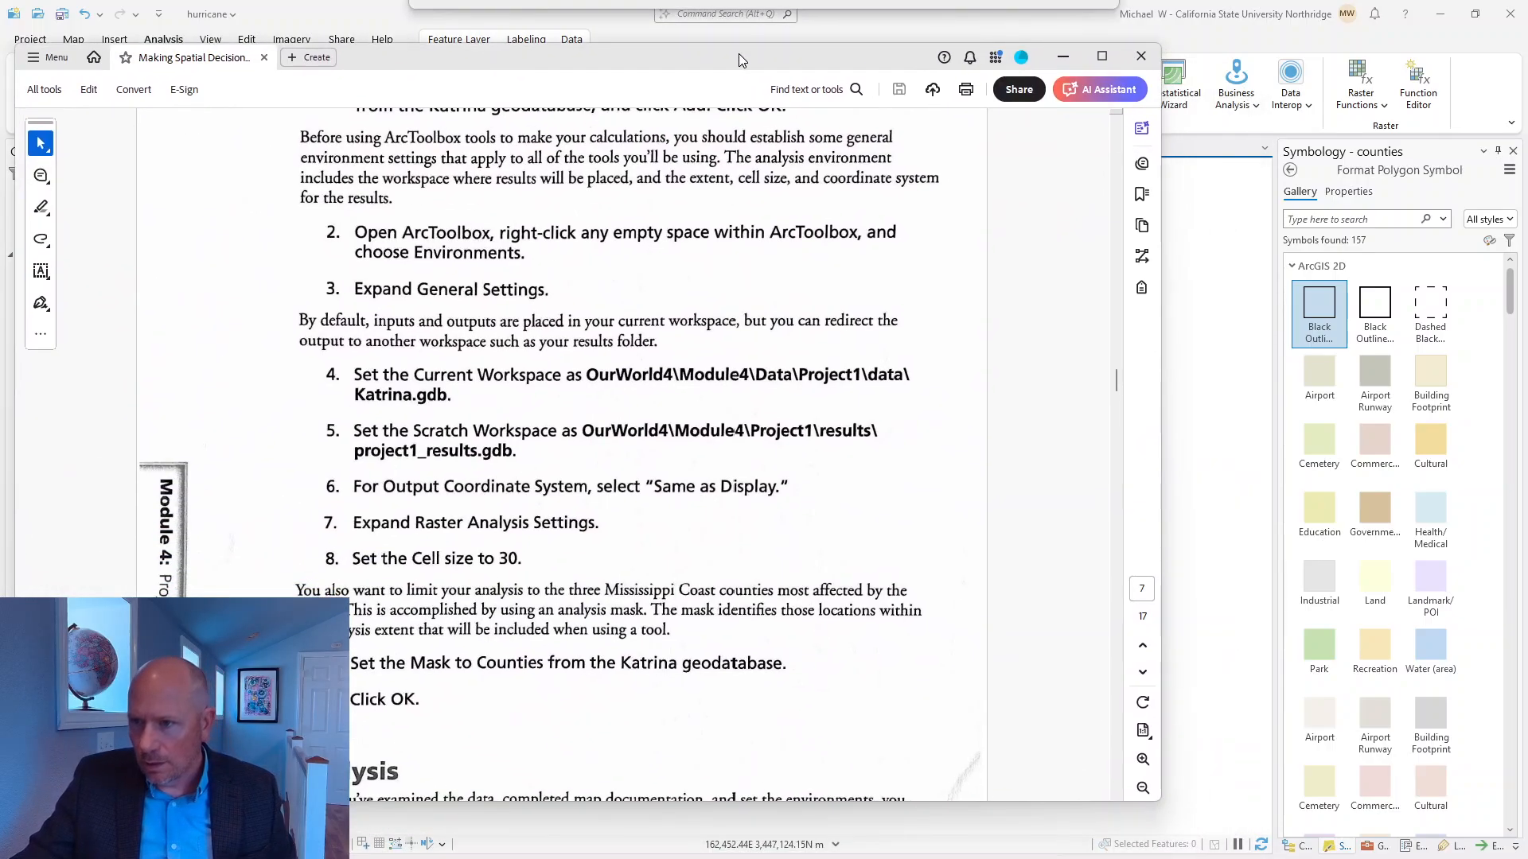
scroll(621, 510, "up", 3)
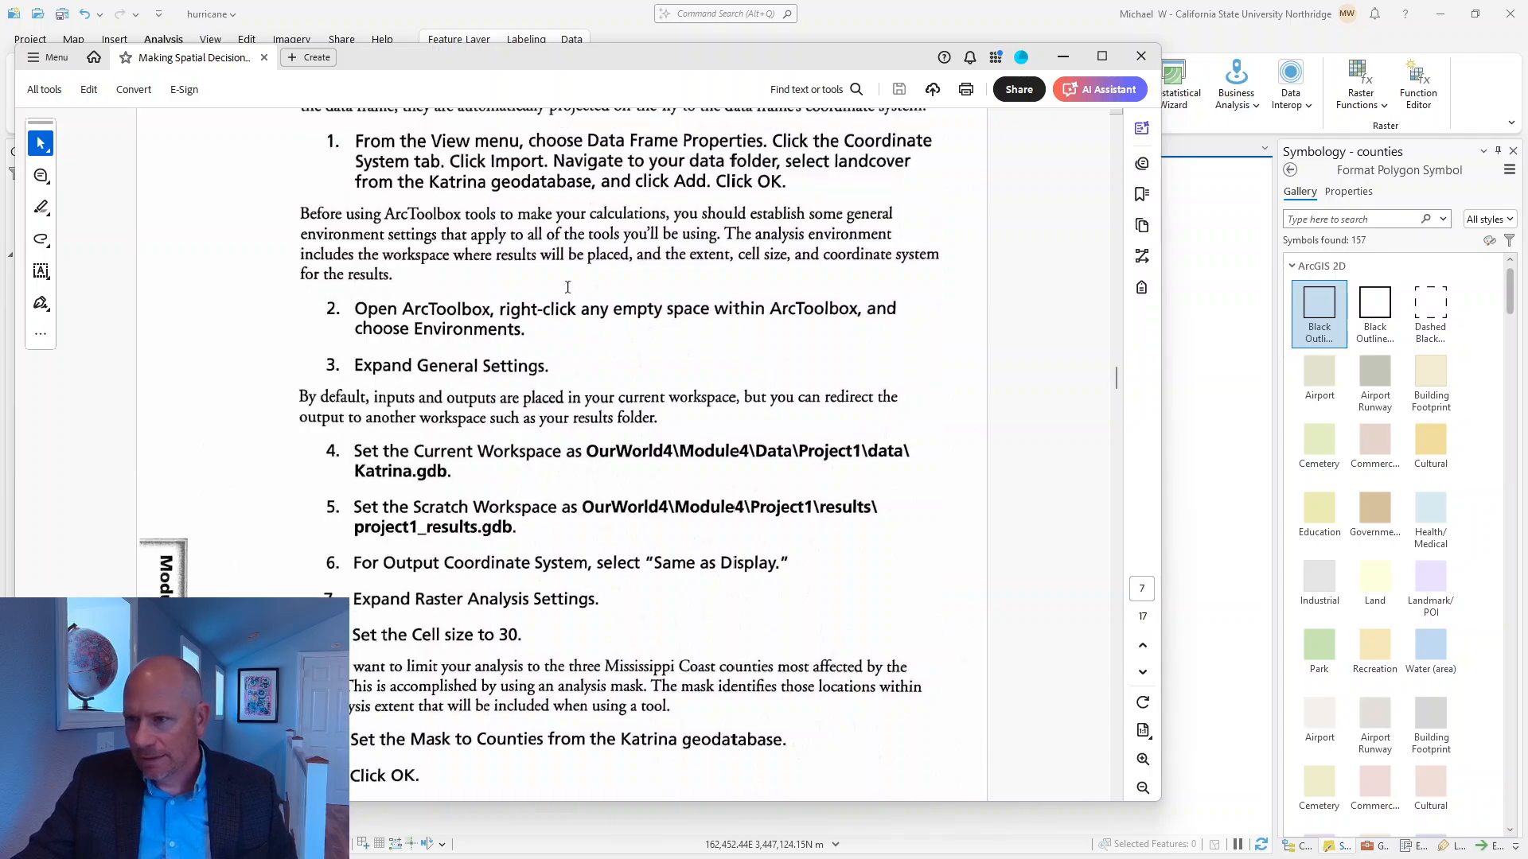
scroll(499, 360, "up", 15)
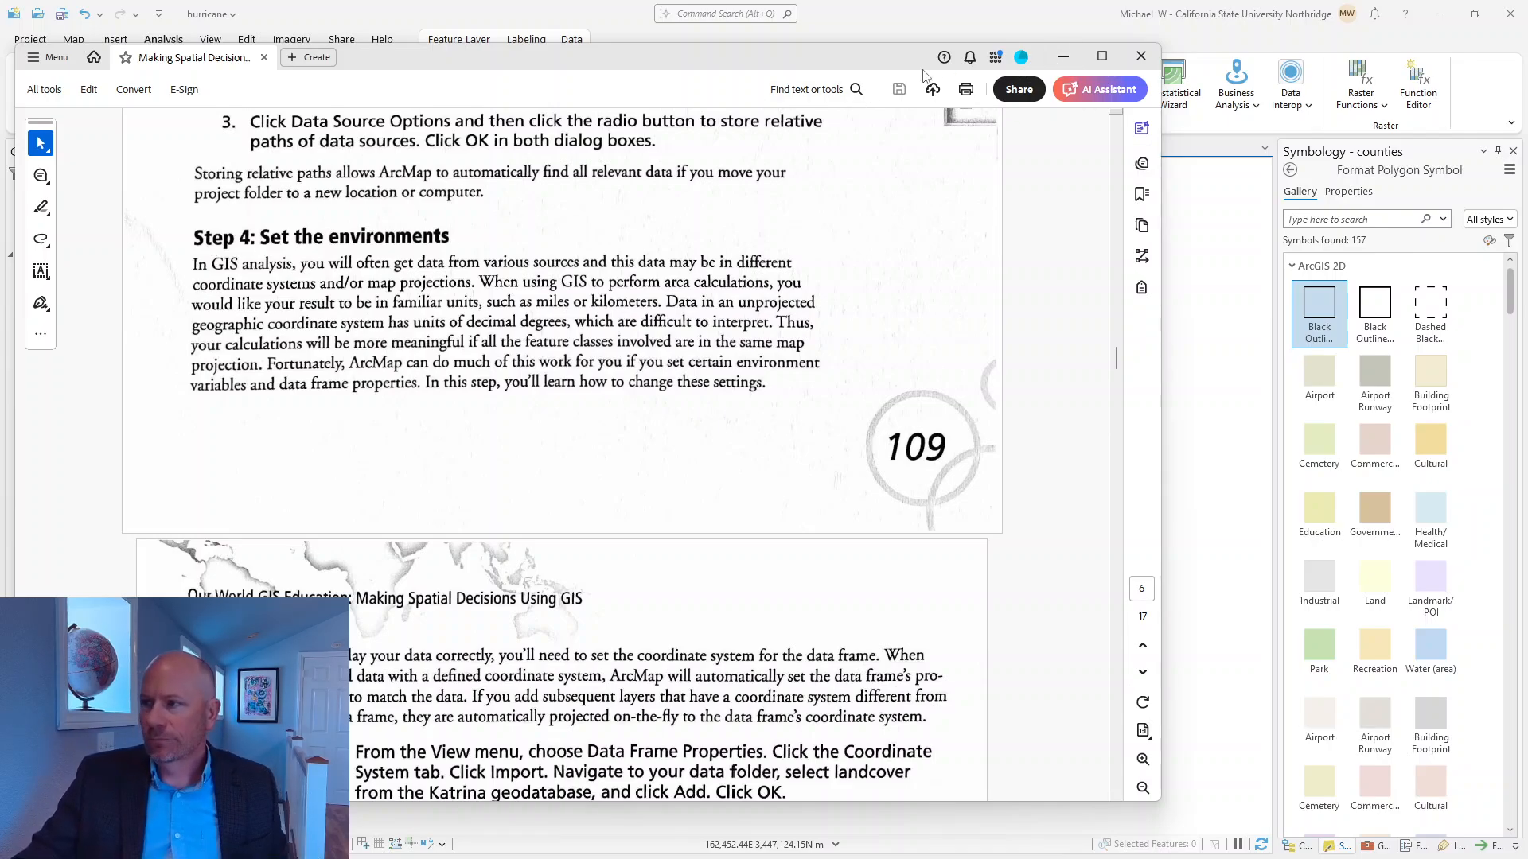
left_click(1052, 62)
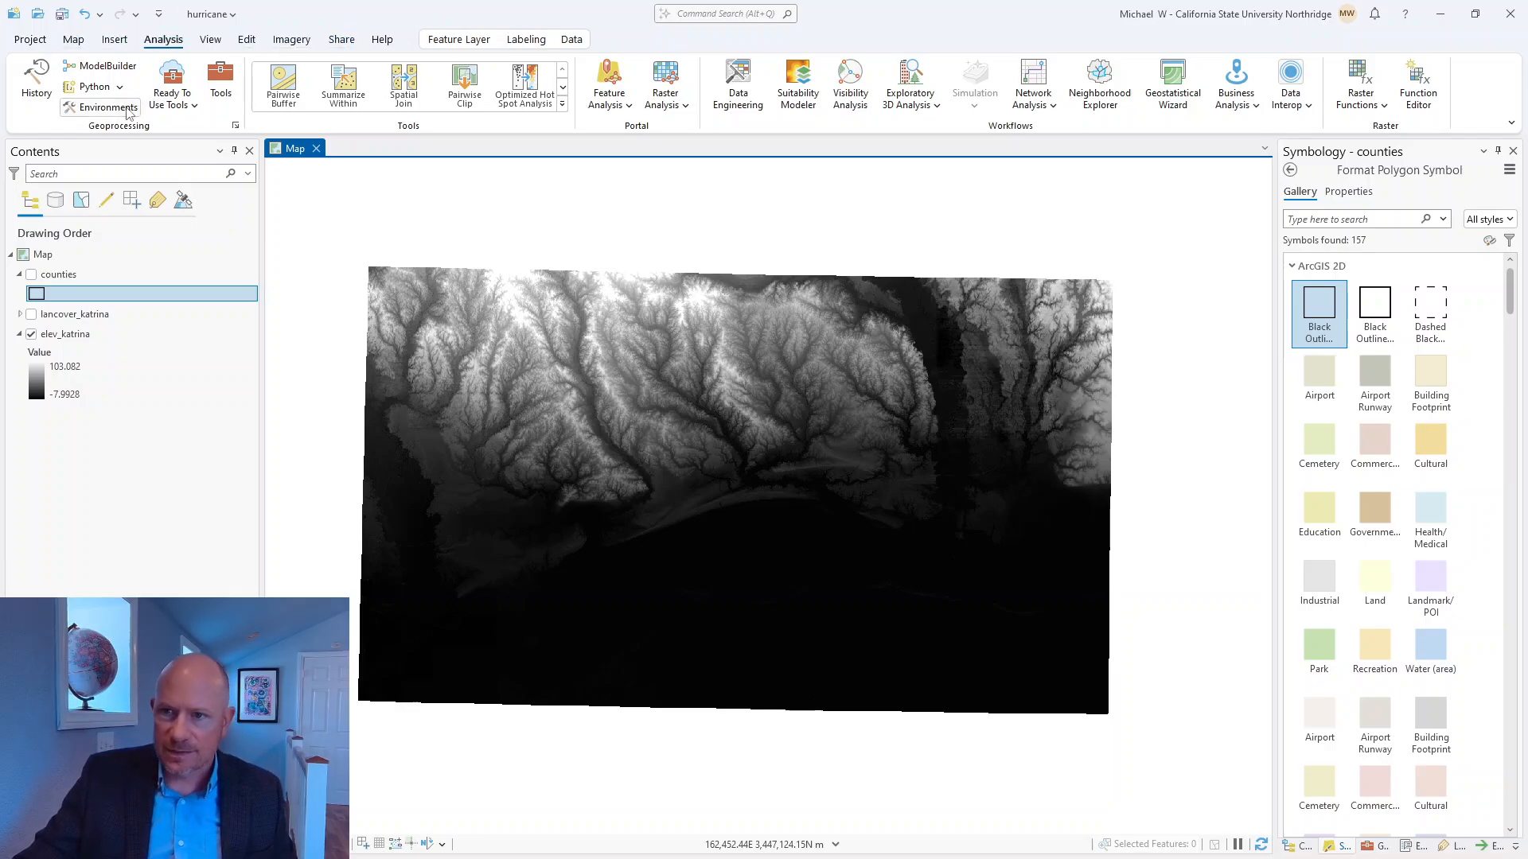
View the workspace settings in the geoprocessing environments, cancel them, and show the project catalog with its geodatabases.
left_click(101, 109)
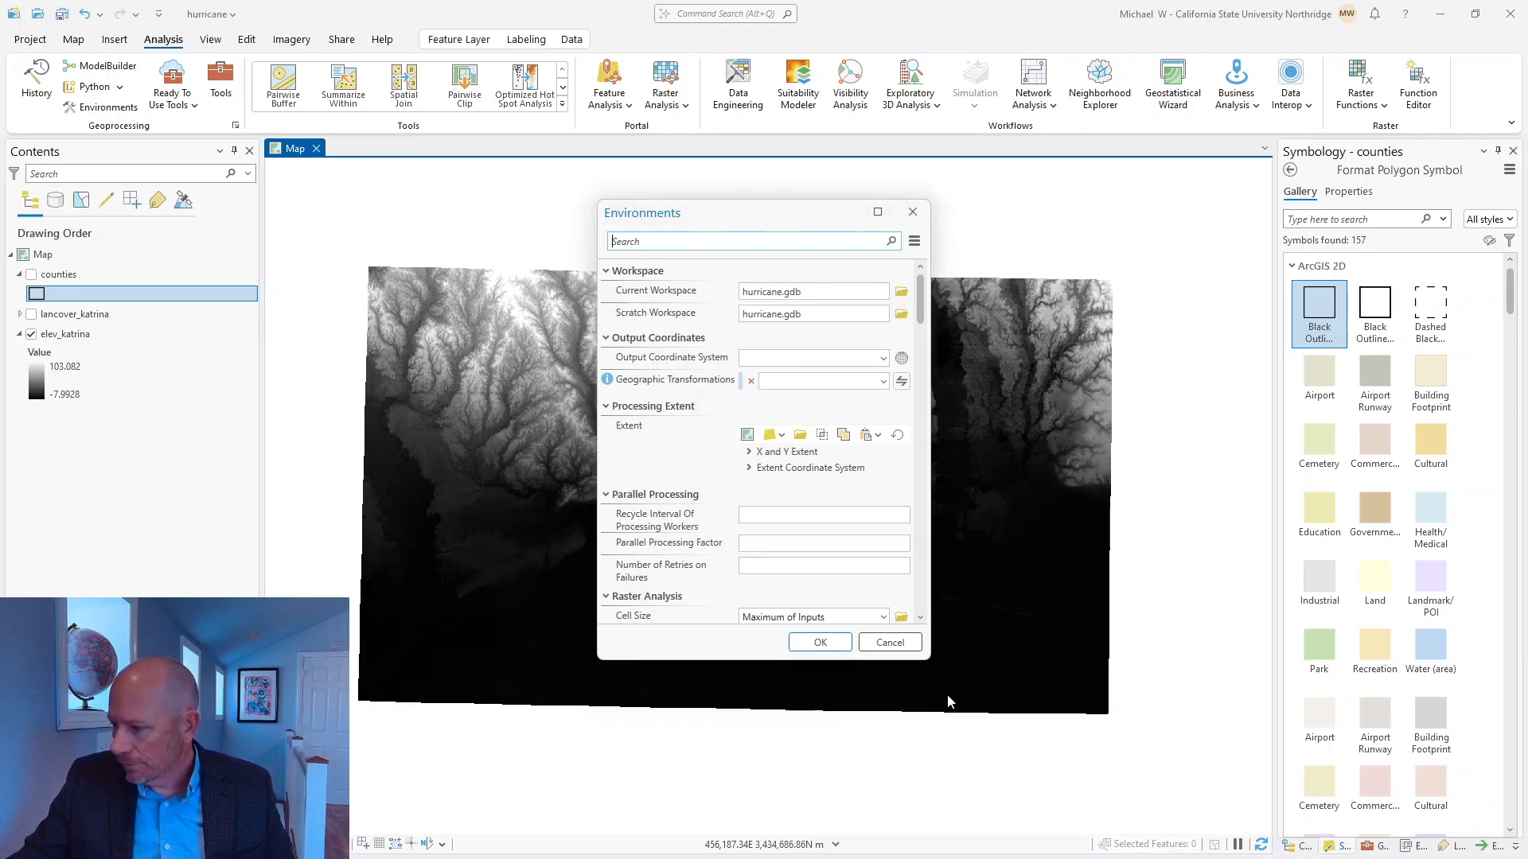
left_click(882, 641)
left_click(1302, 848)
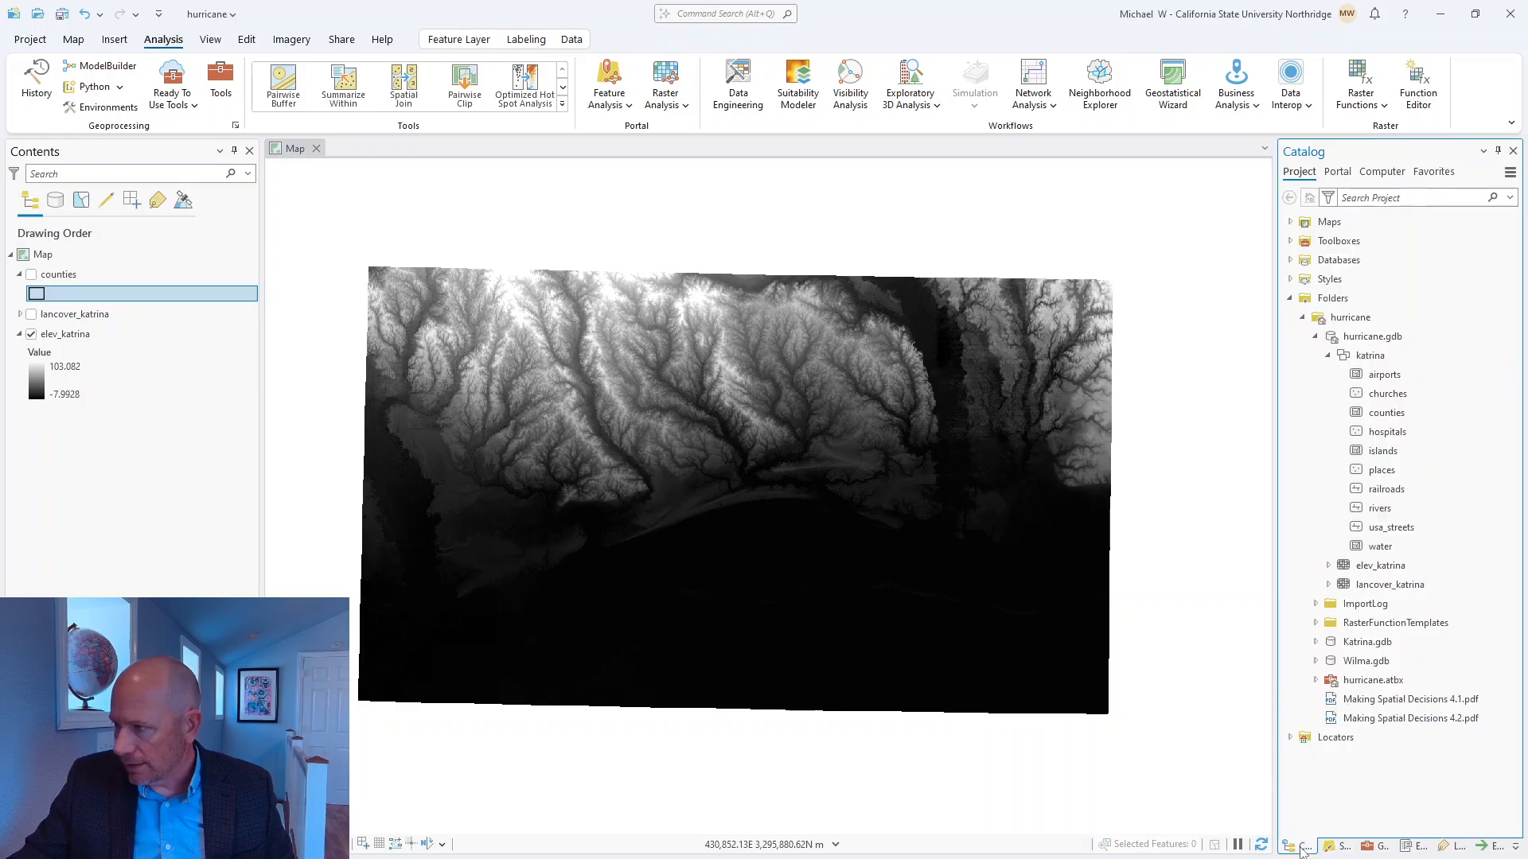
Set the geoprocessing environments' output coordinate system to that of the counties layer, NAD_1983_UTM_Zone_16N, and look through the available geographic transformations.
left_click(122, 106)
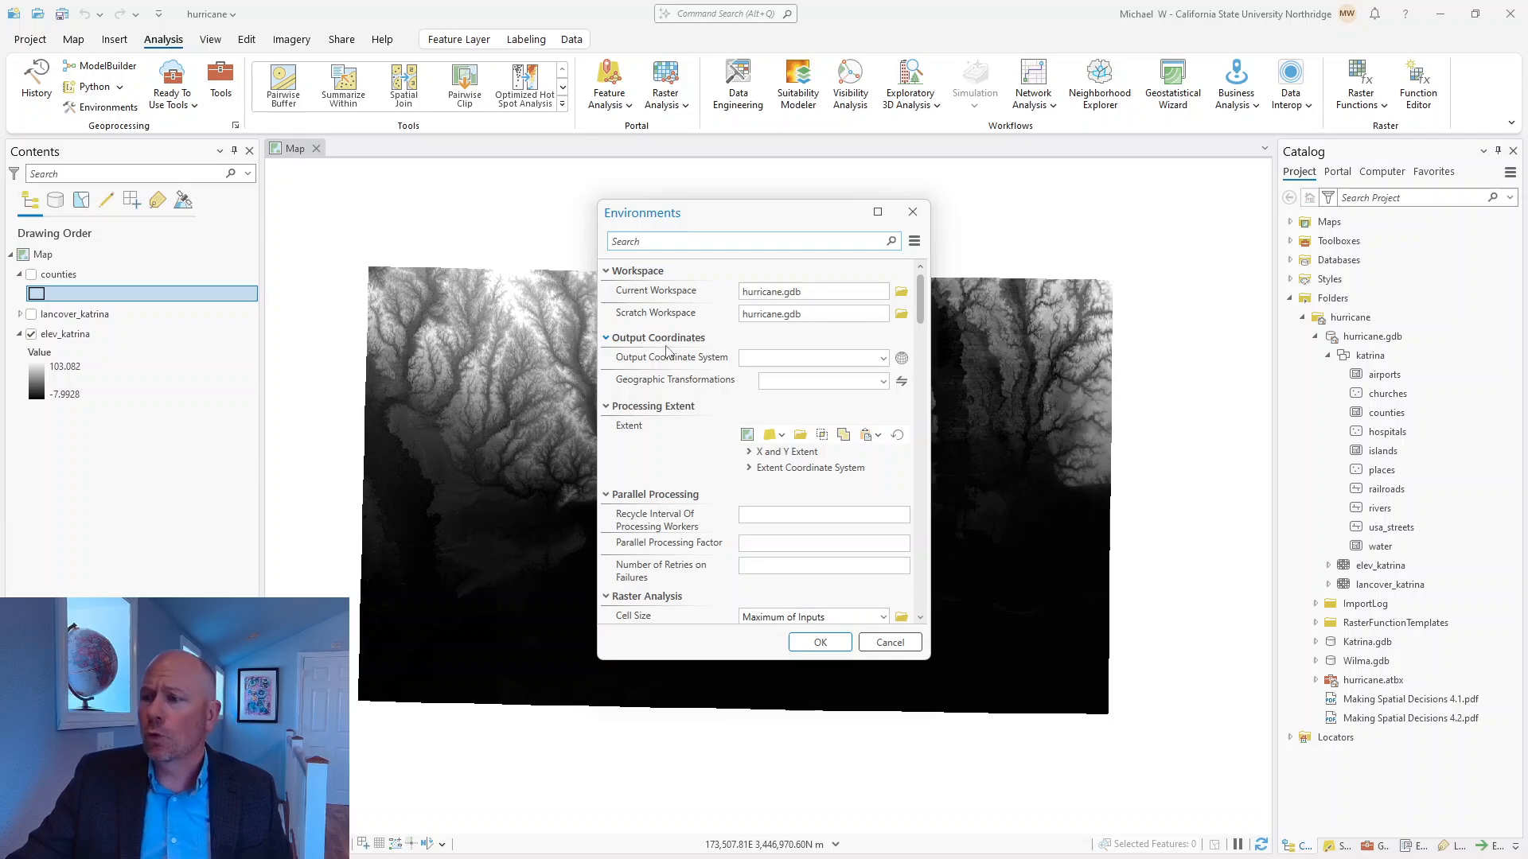
left_click(884, 361)
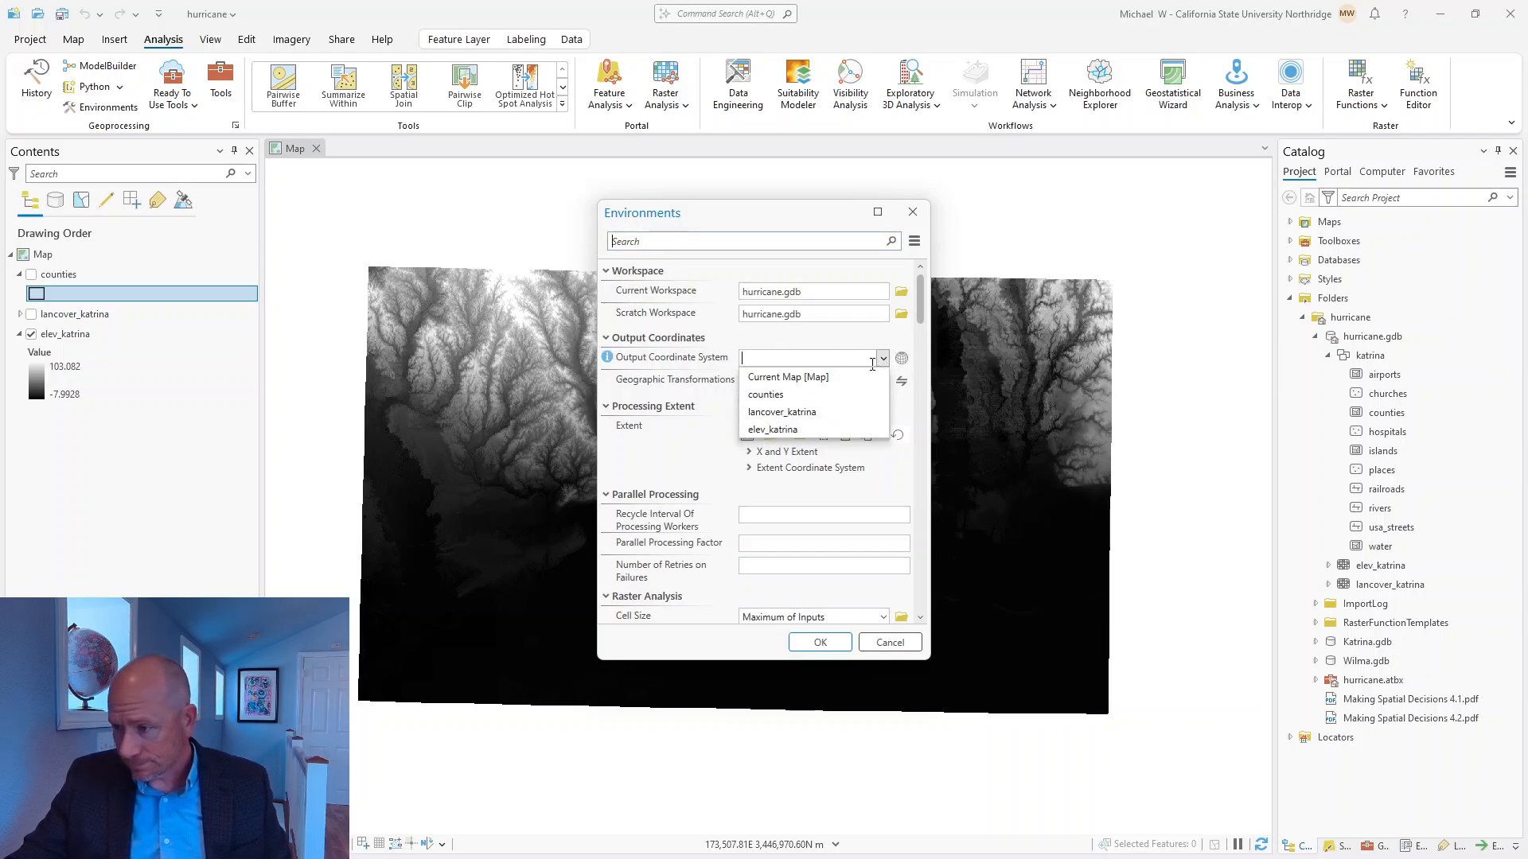
left_click(766, 396)
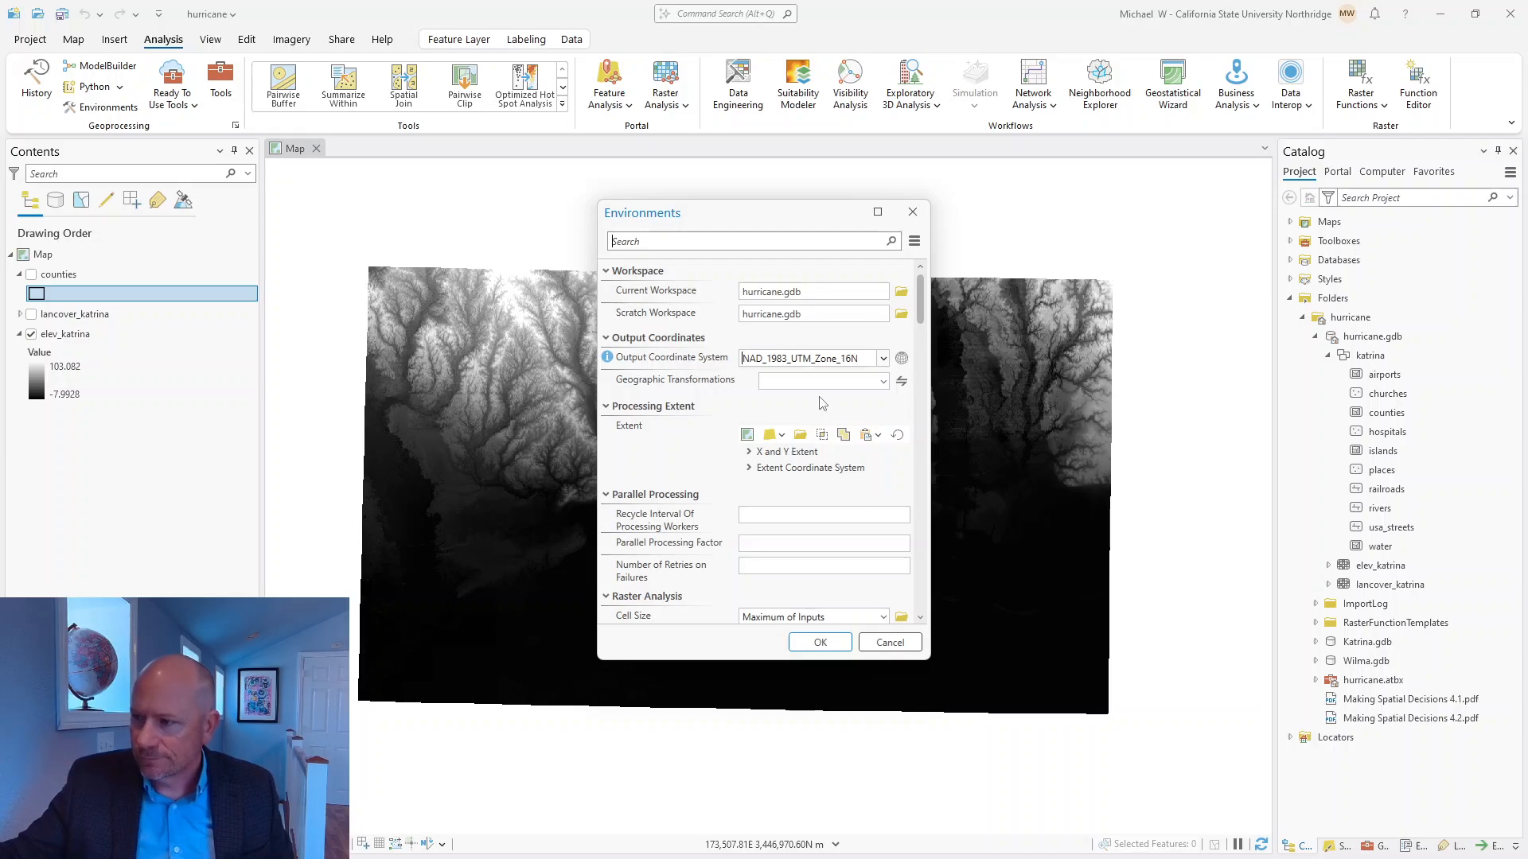
left_click(883, 382)
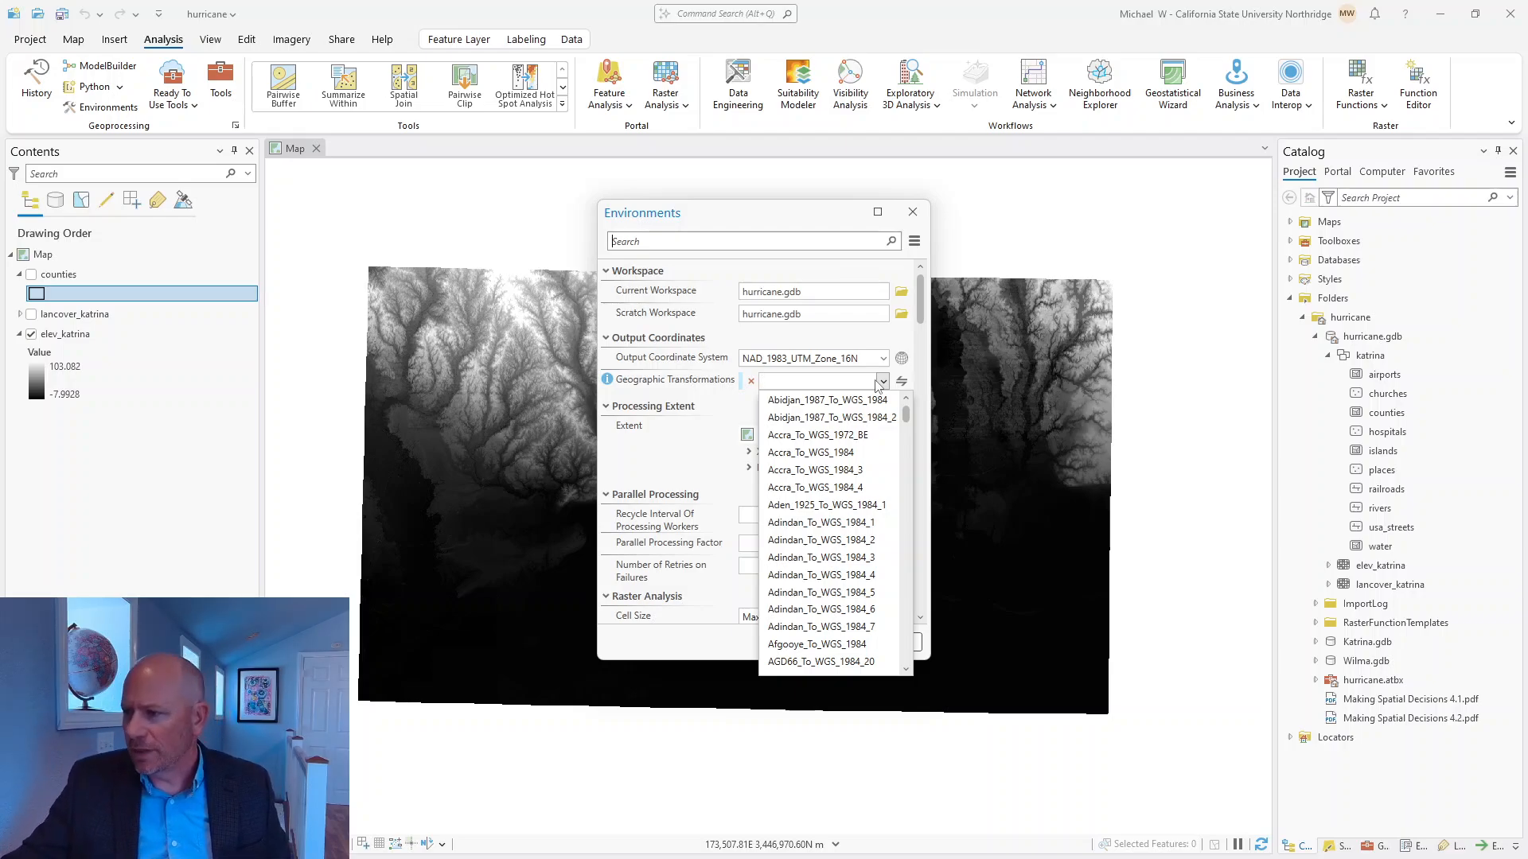
left_click(708, 401)
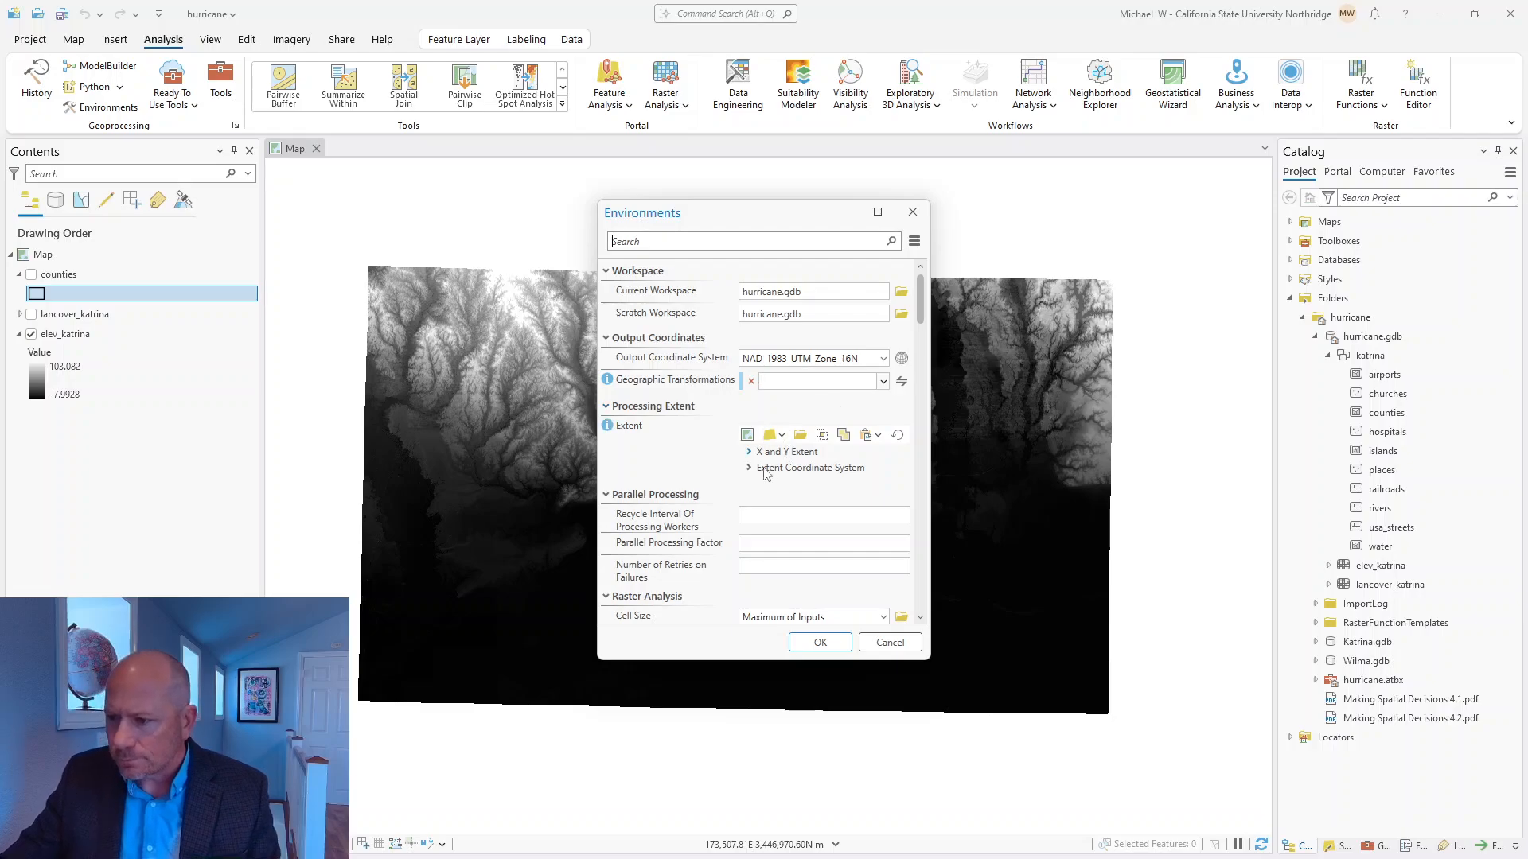
Examine the raster analysis cell size options and their help text in the geoprocessing environments.
scroll(697, 471, "down", 2)
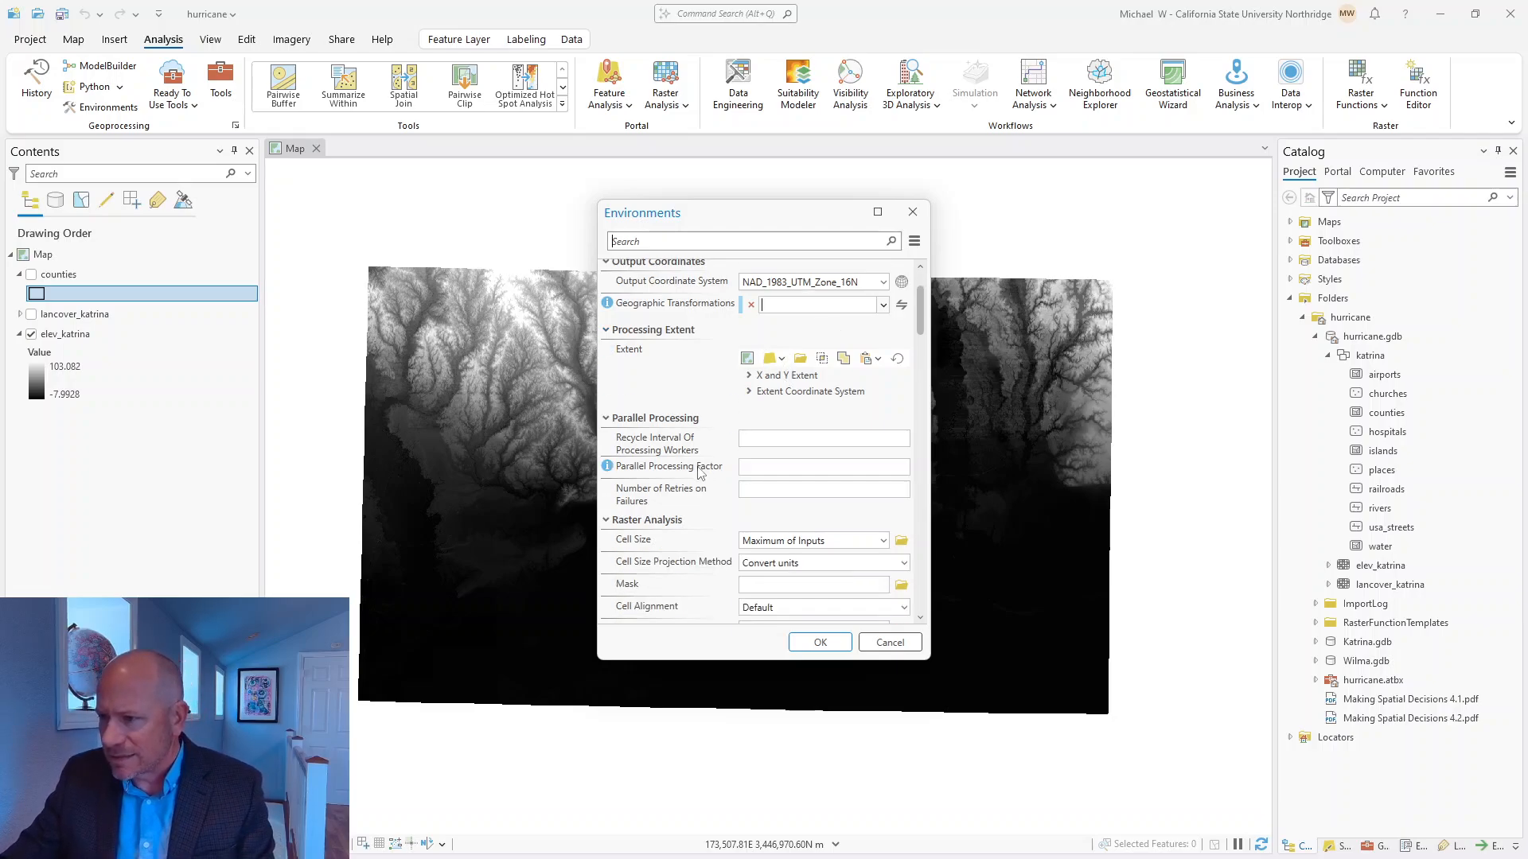
scroll(683, 531, "down", 1)
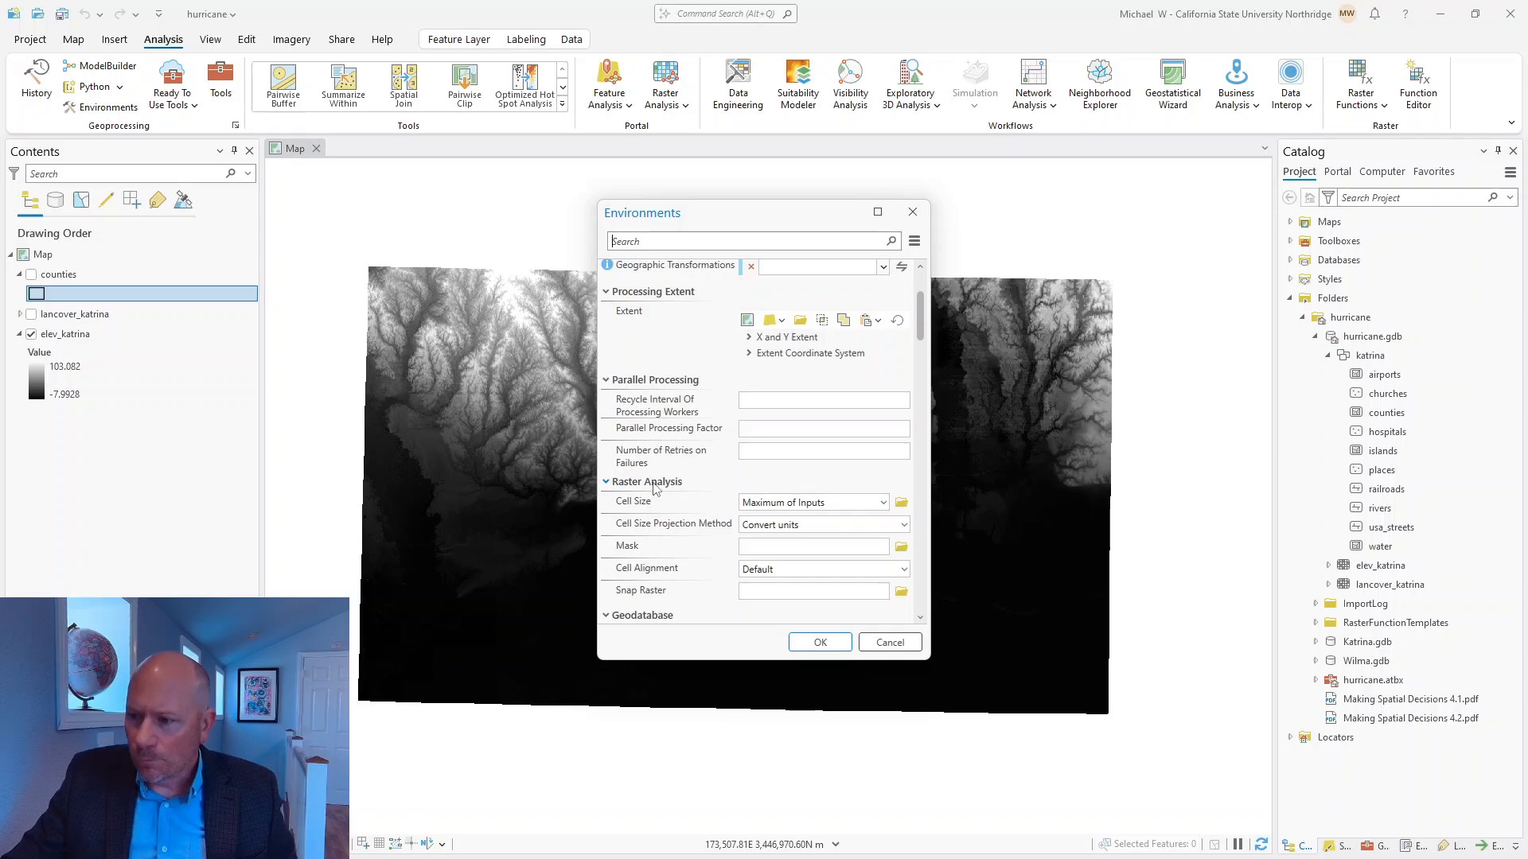
left_click(617, 486)
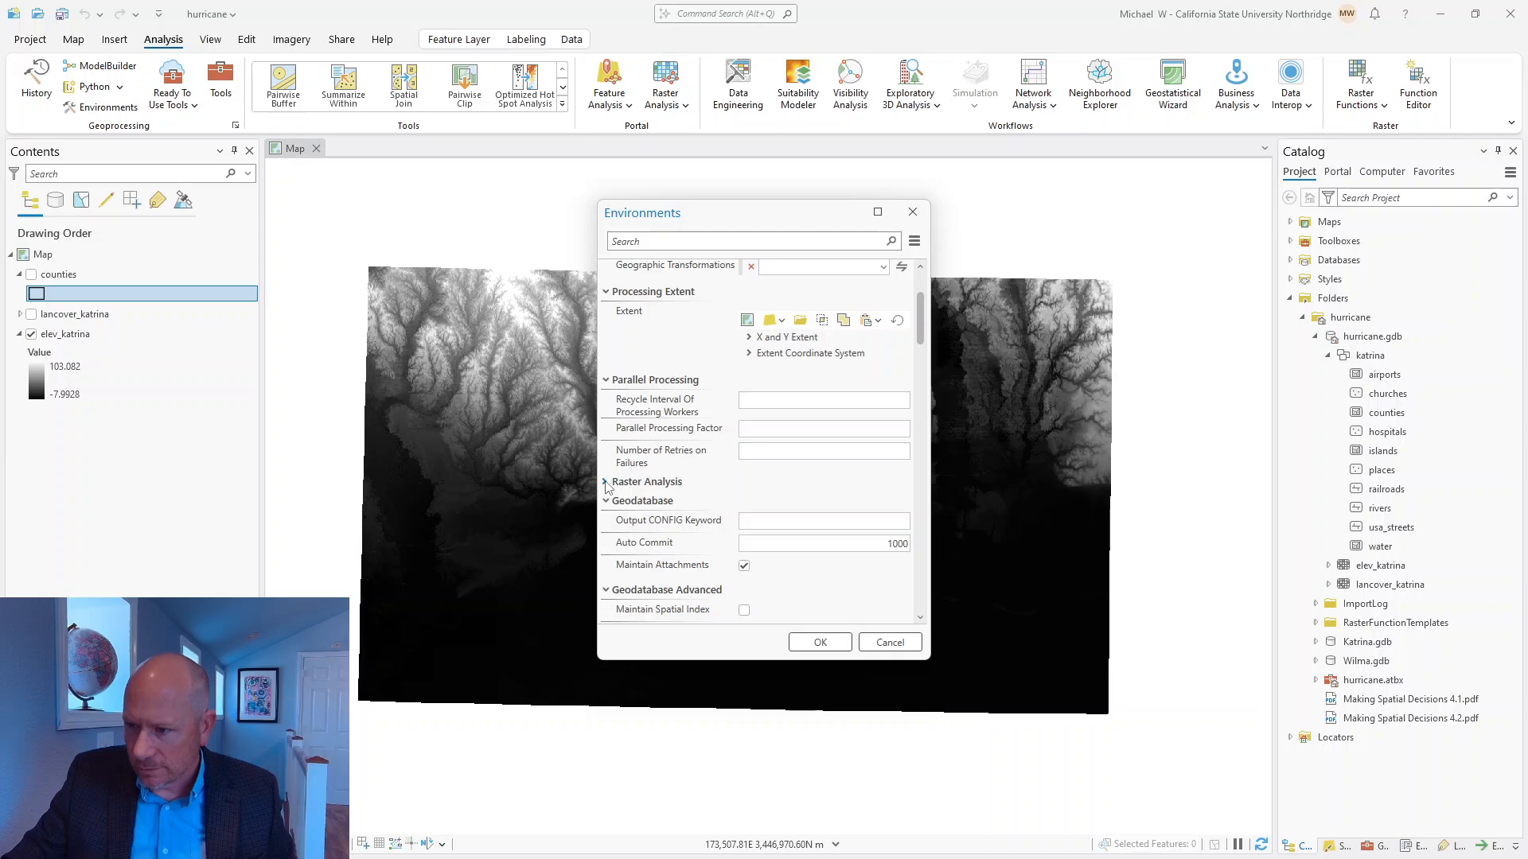
left_click(607, 483)
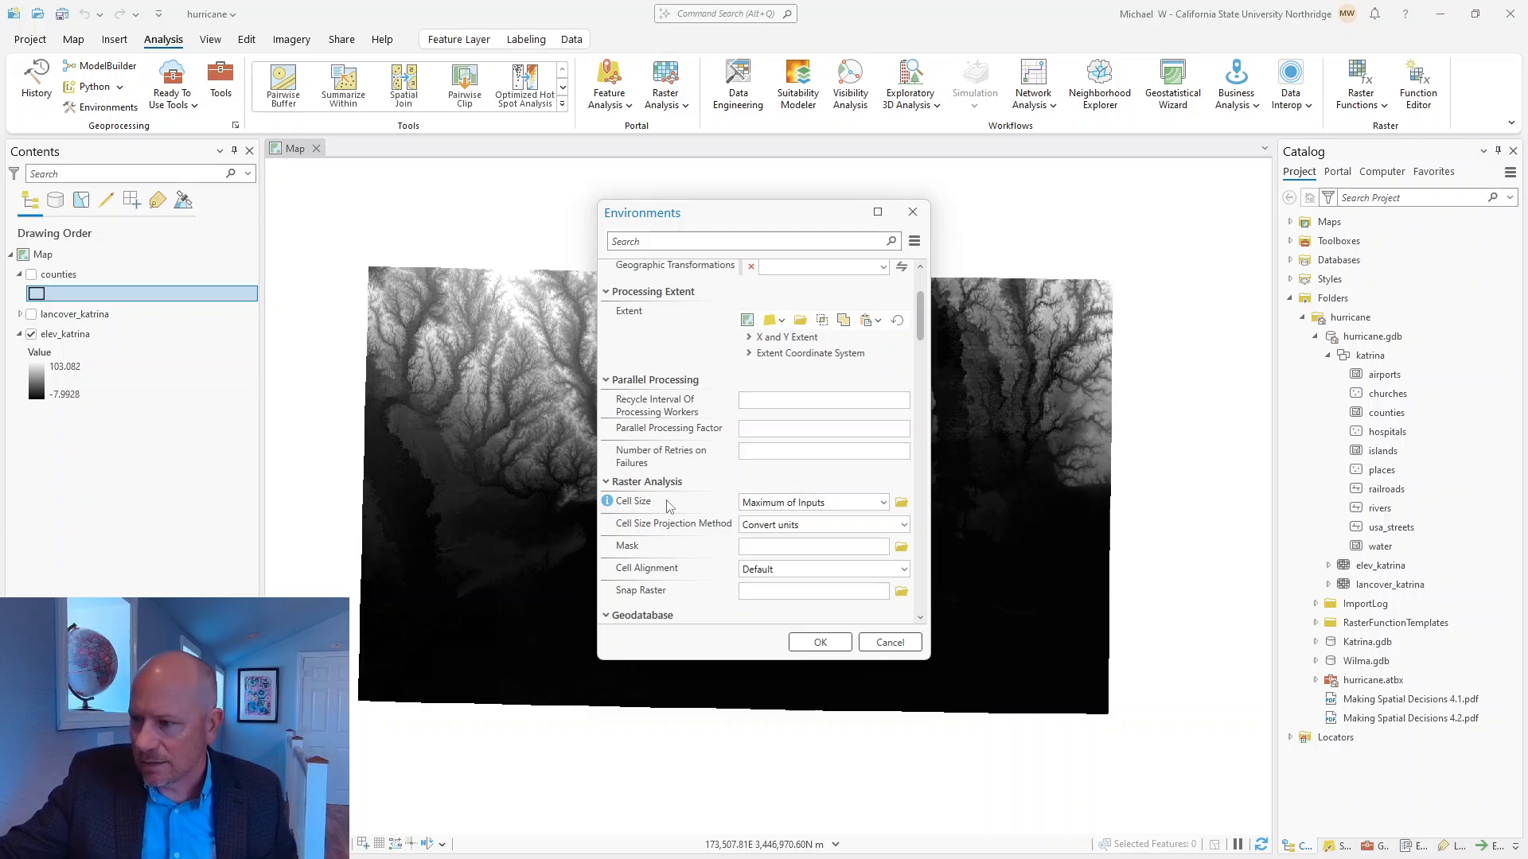
left_click(884, 504)
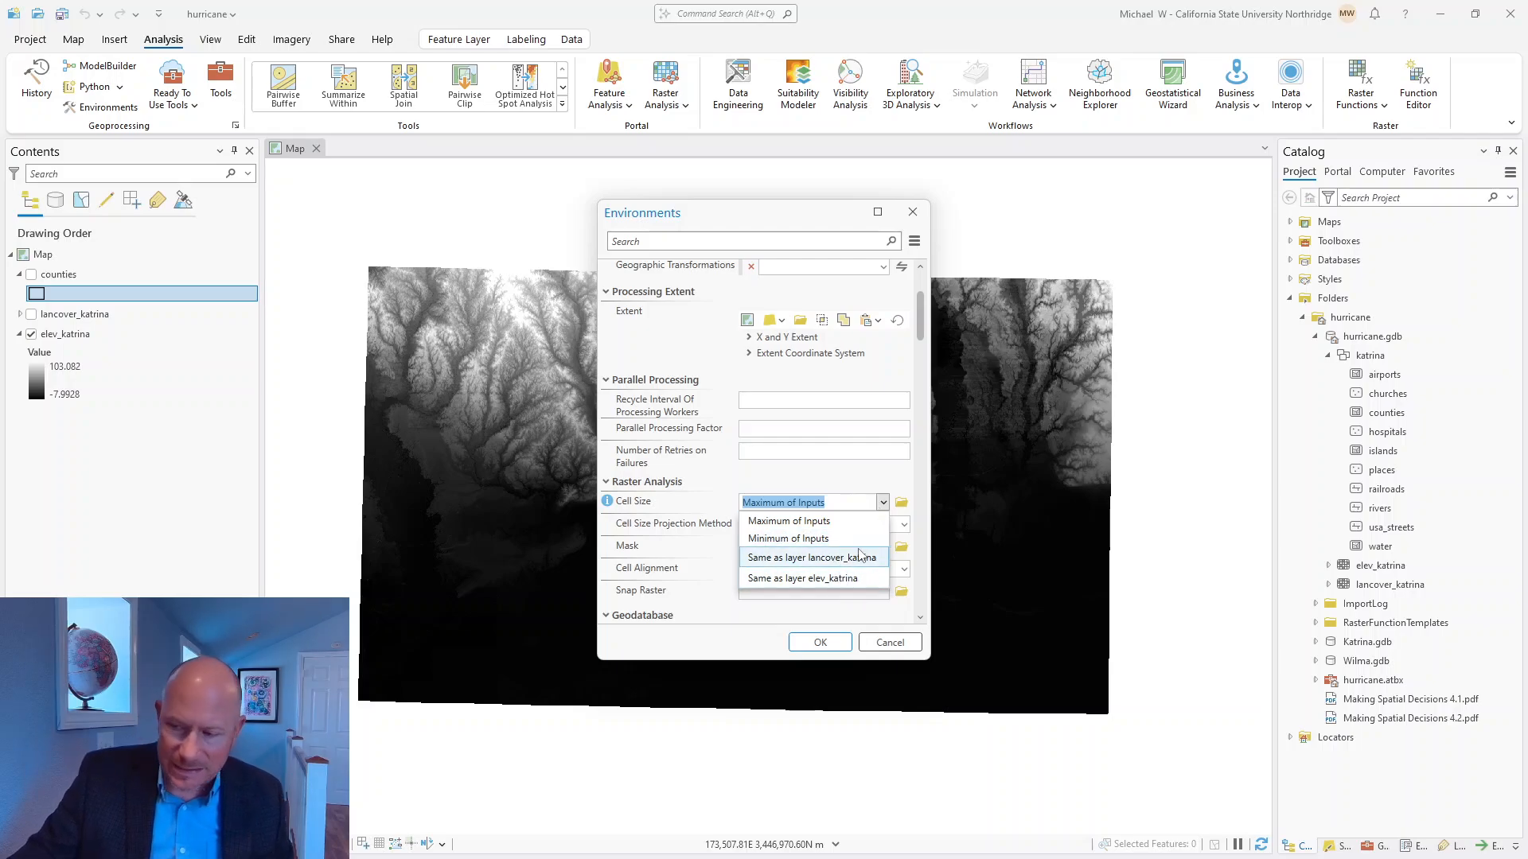
left_click(836, 471)
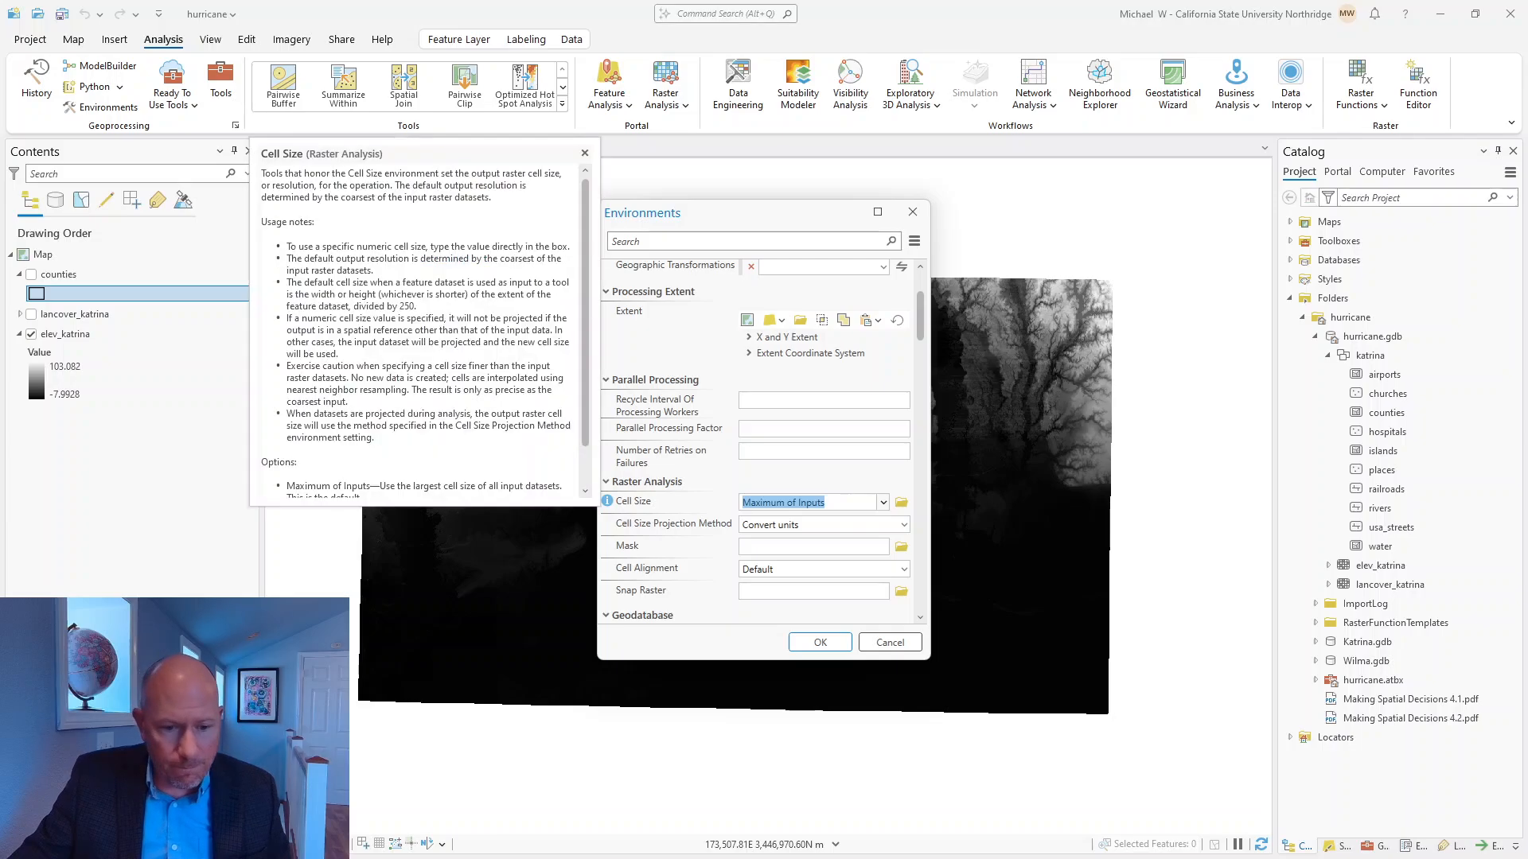
Switch back to the PDF, reread the workspace, coordinate system, cell size and mask instructions, and return to the environment settings.
key("alt+Tab")
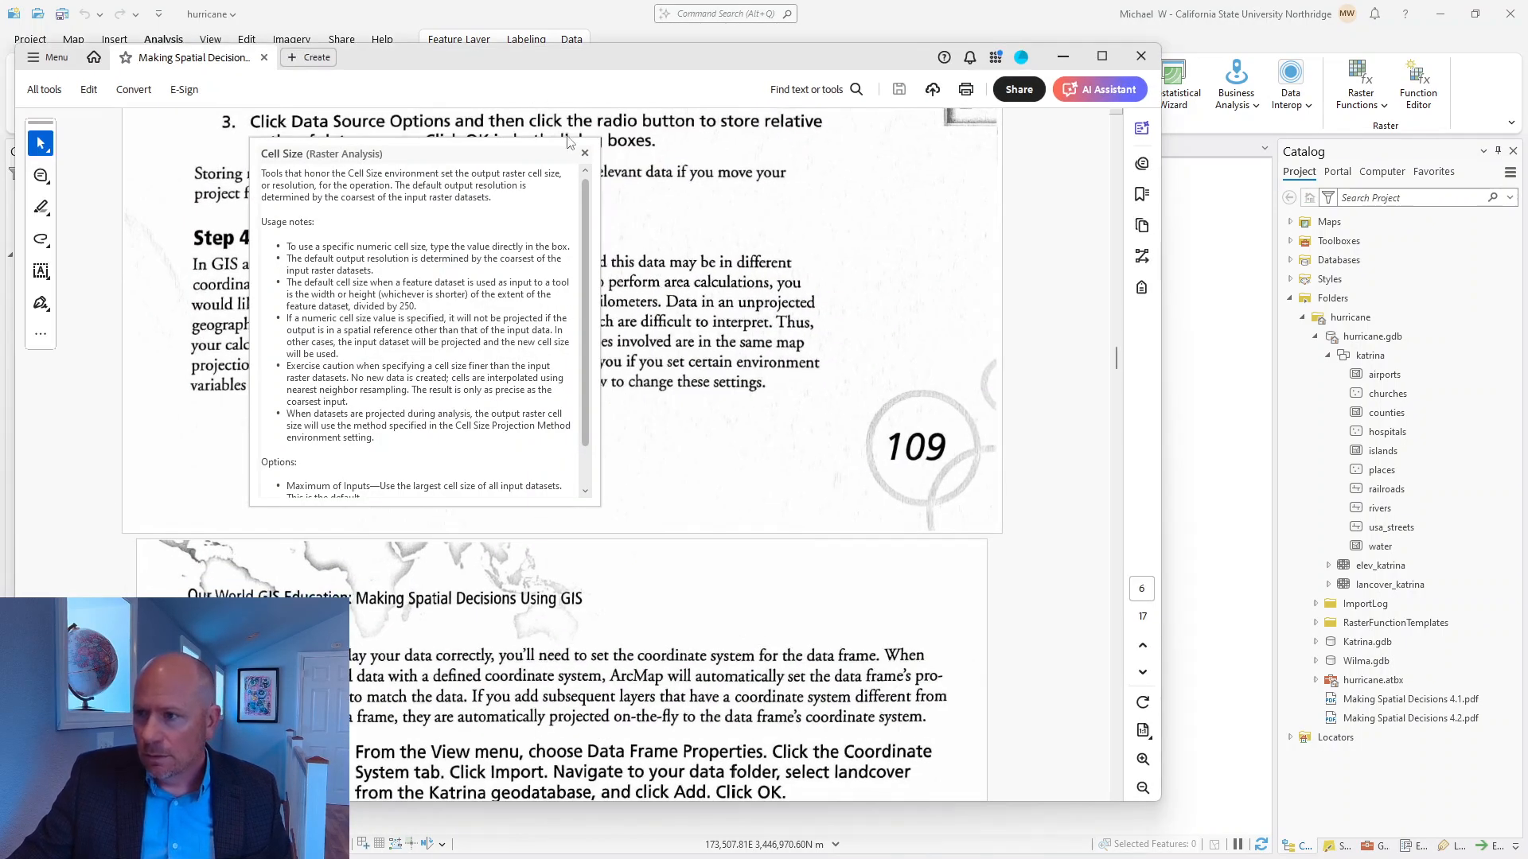
left_click(584, 152)
scroll(523, 431, "down", 4)
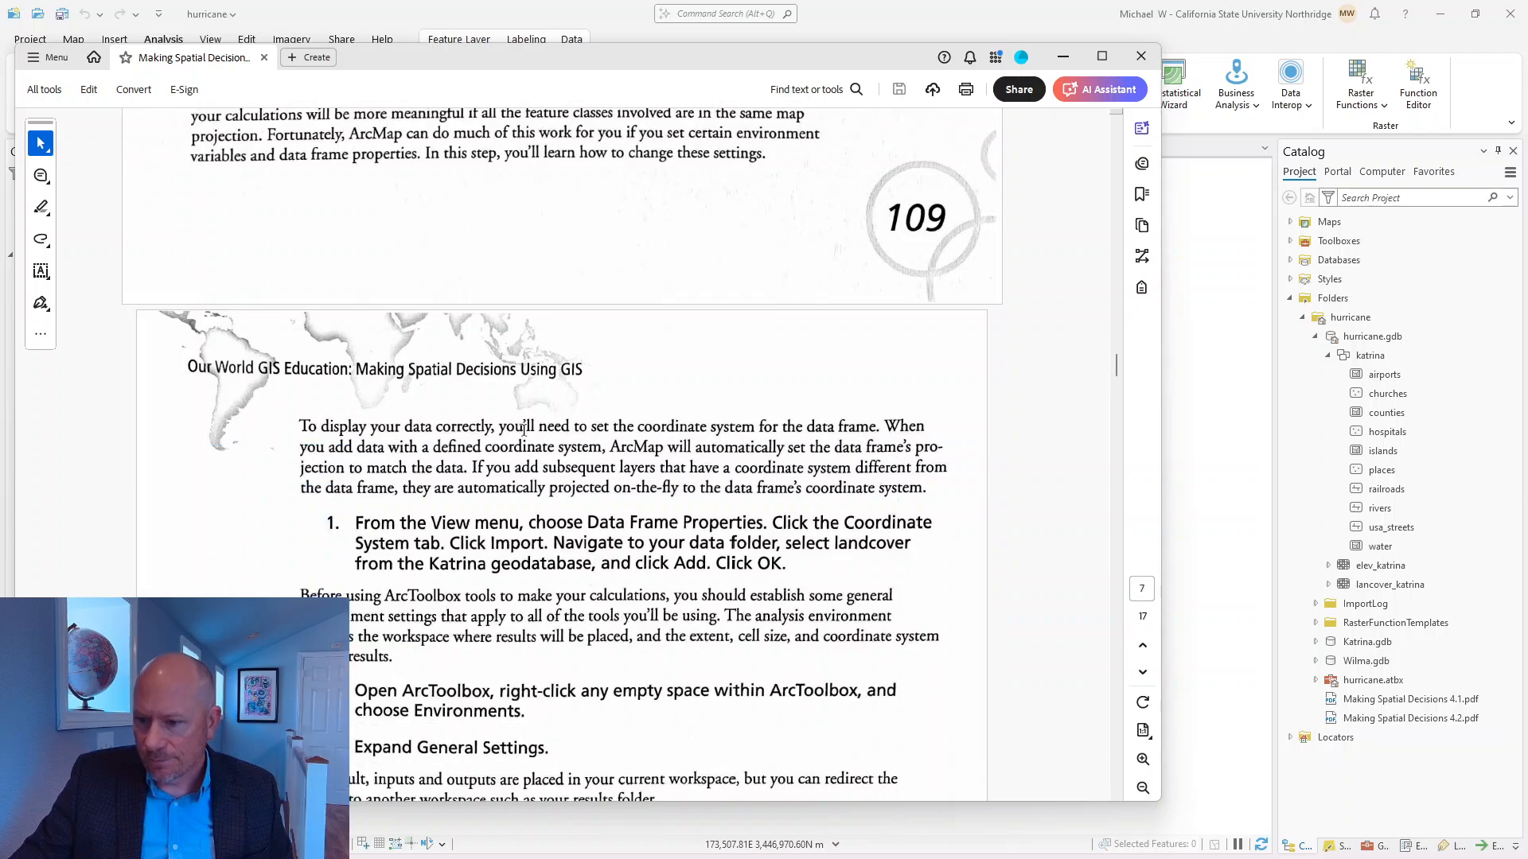
scroll(523, 430, "down", 3)
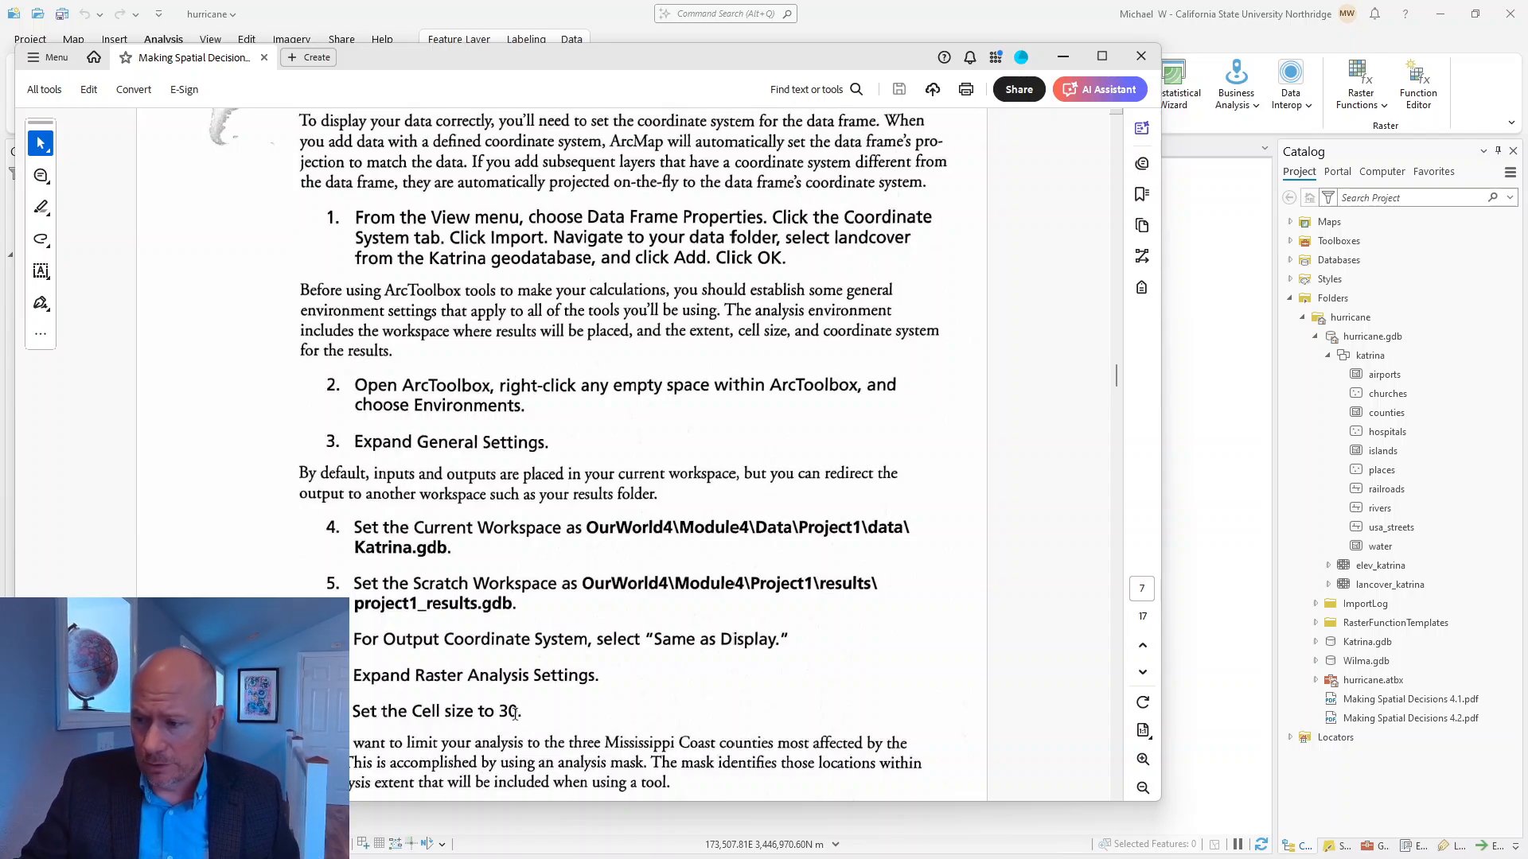
left_click(1062, 56)
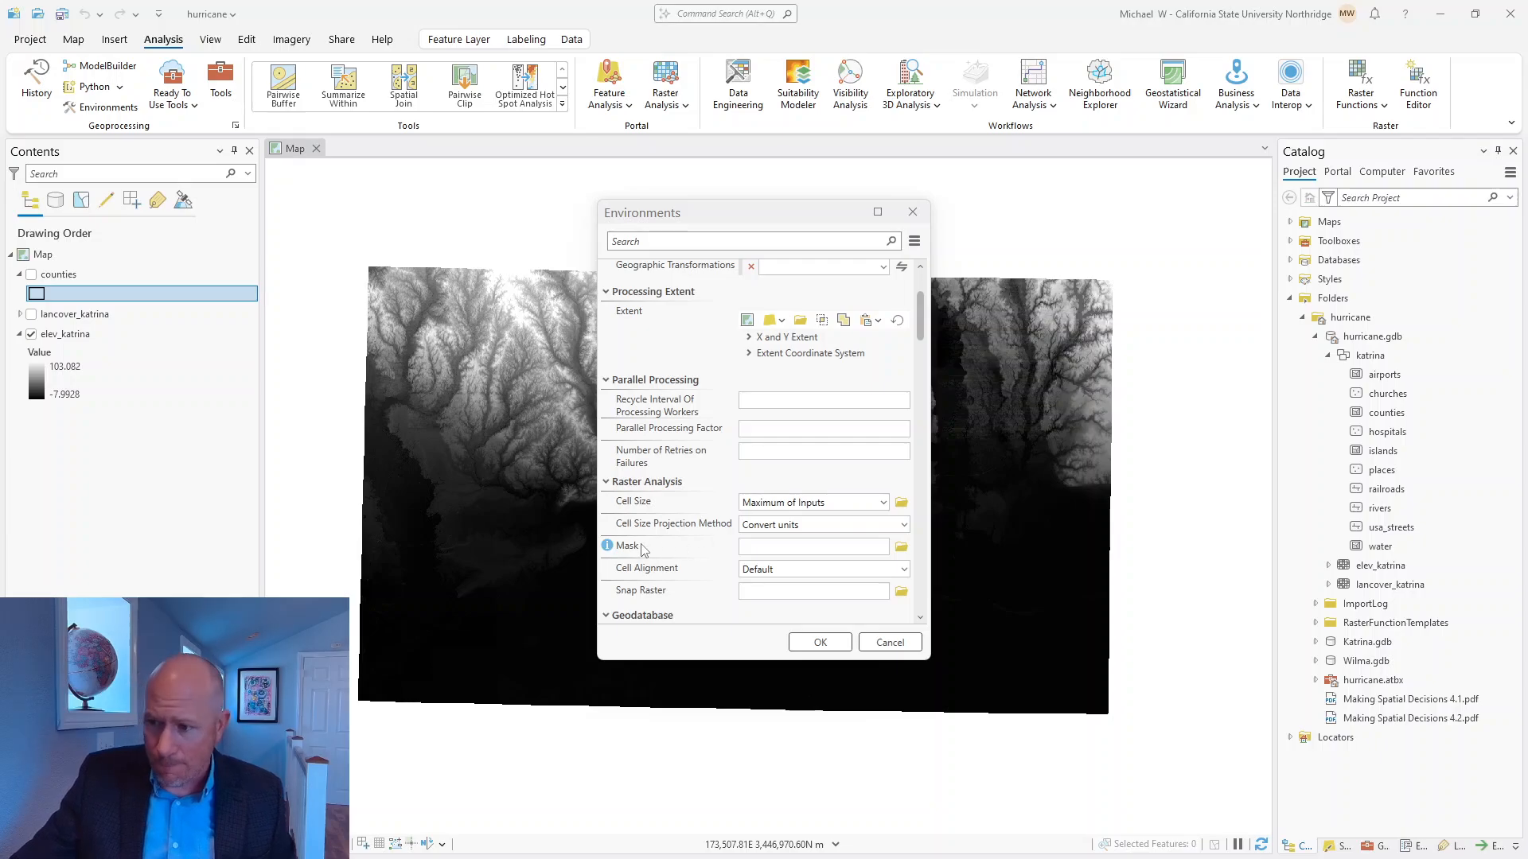
Read the Mask help and set the raster analysis mask to the counties feature class in the katrina dataset of hurricane.gdb.
mouse_move(609, 549)
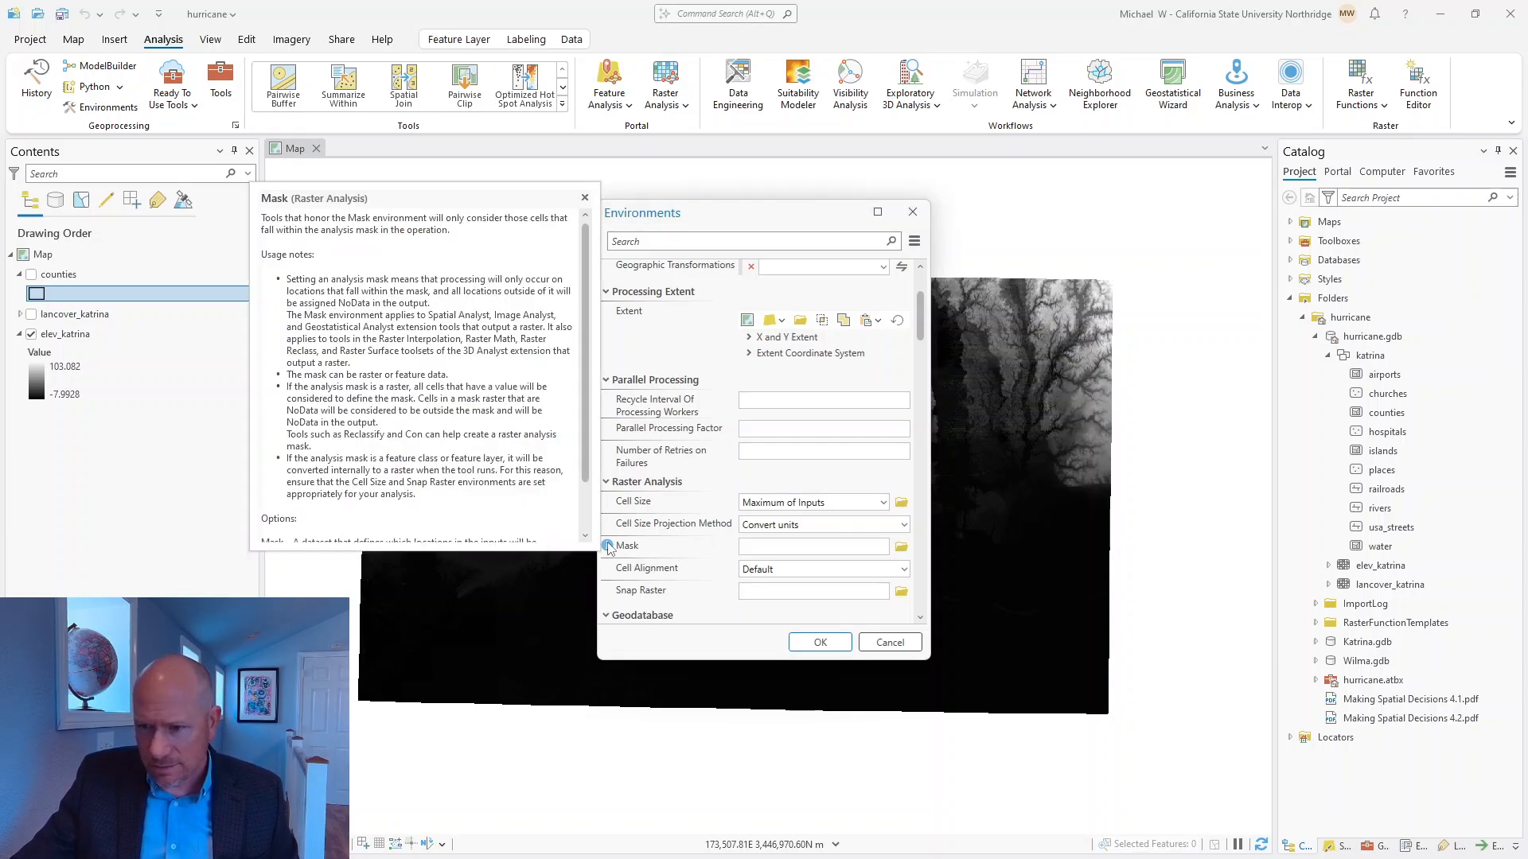
scroll(352, 307, "down", 2)
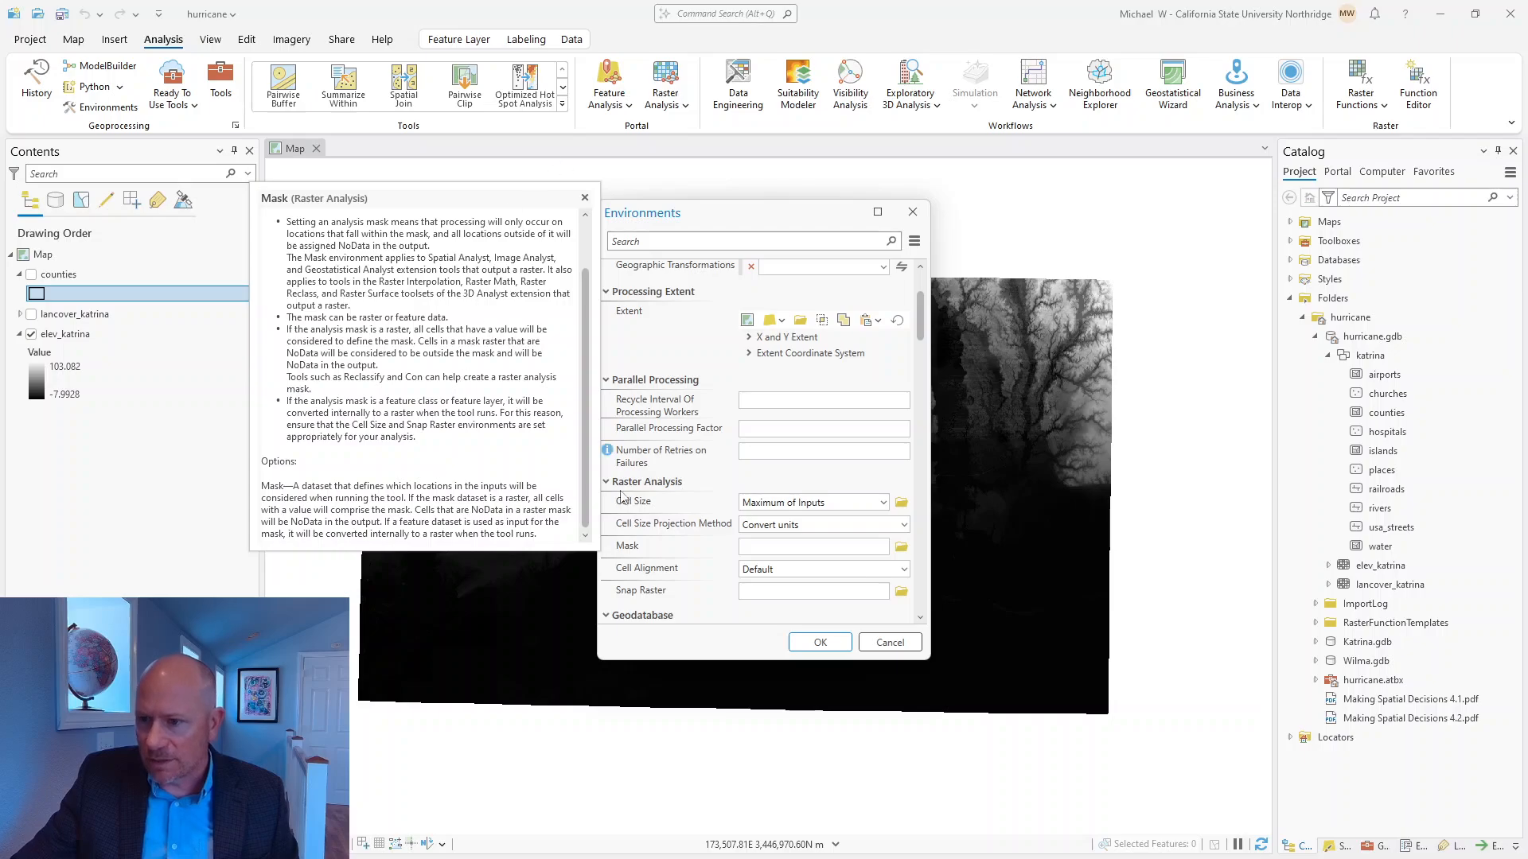
left_click(901, 548)
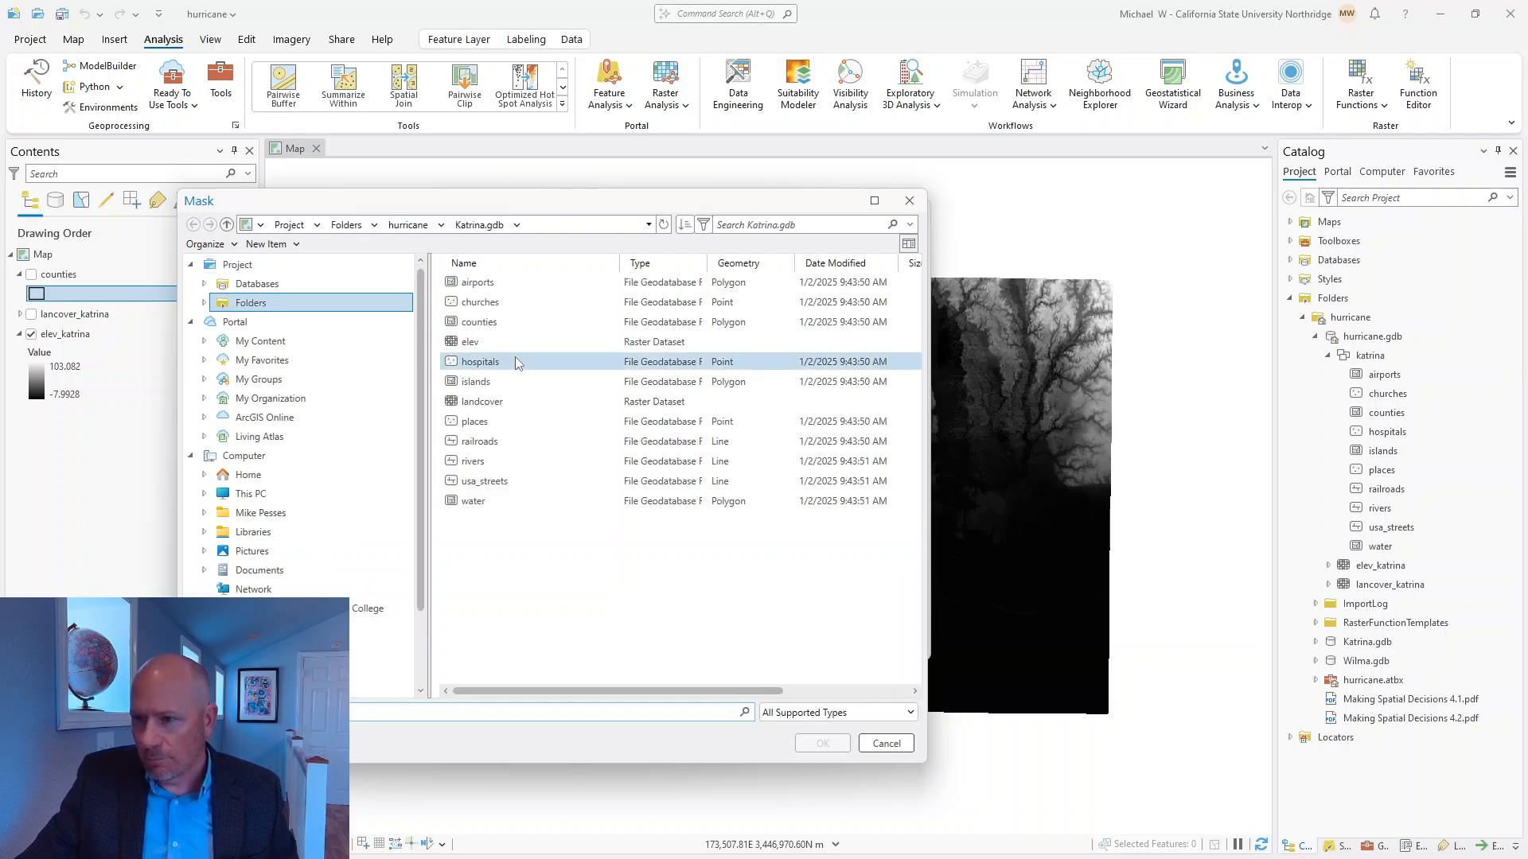
left_click(495, 324)
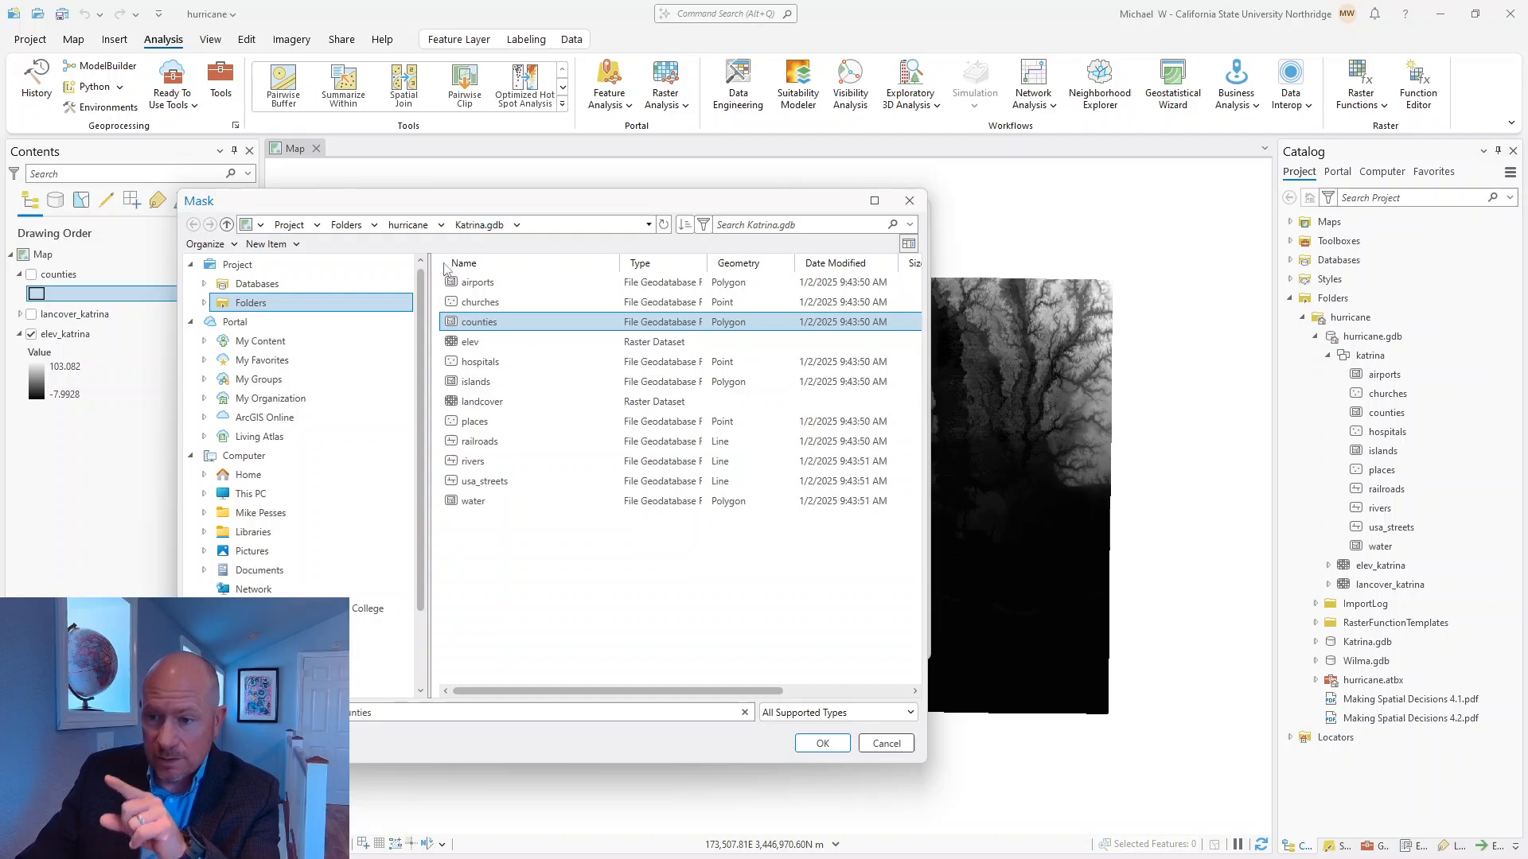
left_click(230, 303)
left_click(503, 287)
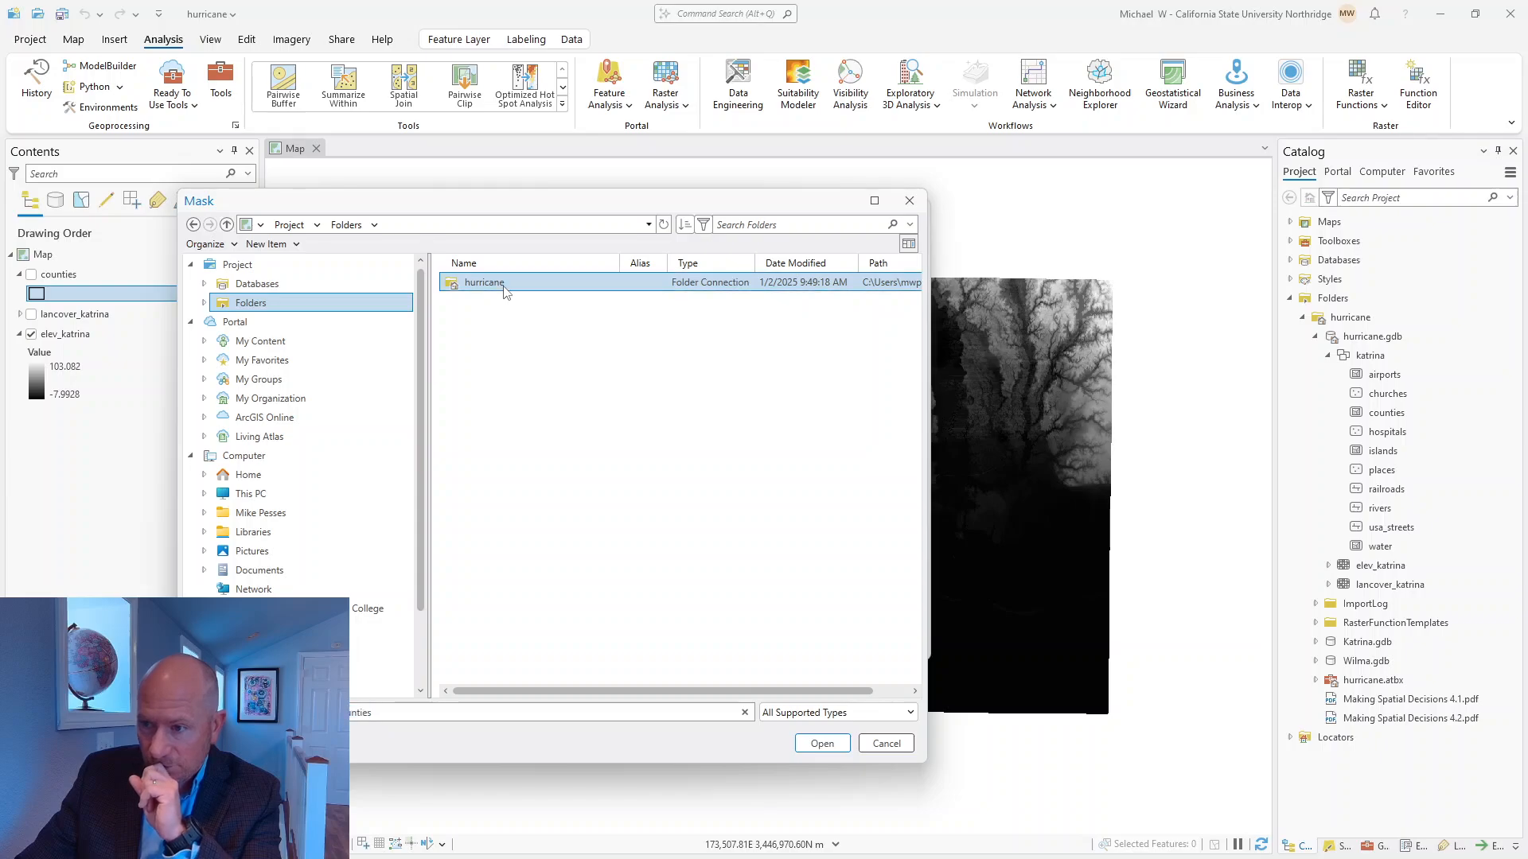
double_click(503, 287)
left_click(508, 286)
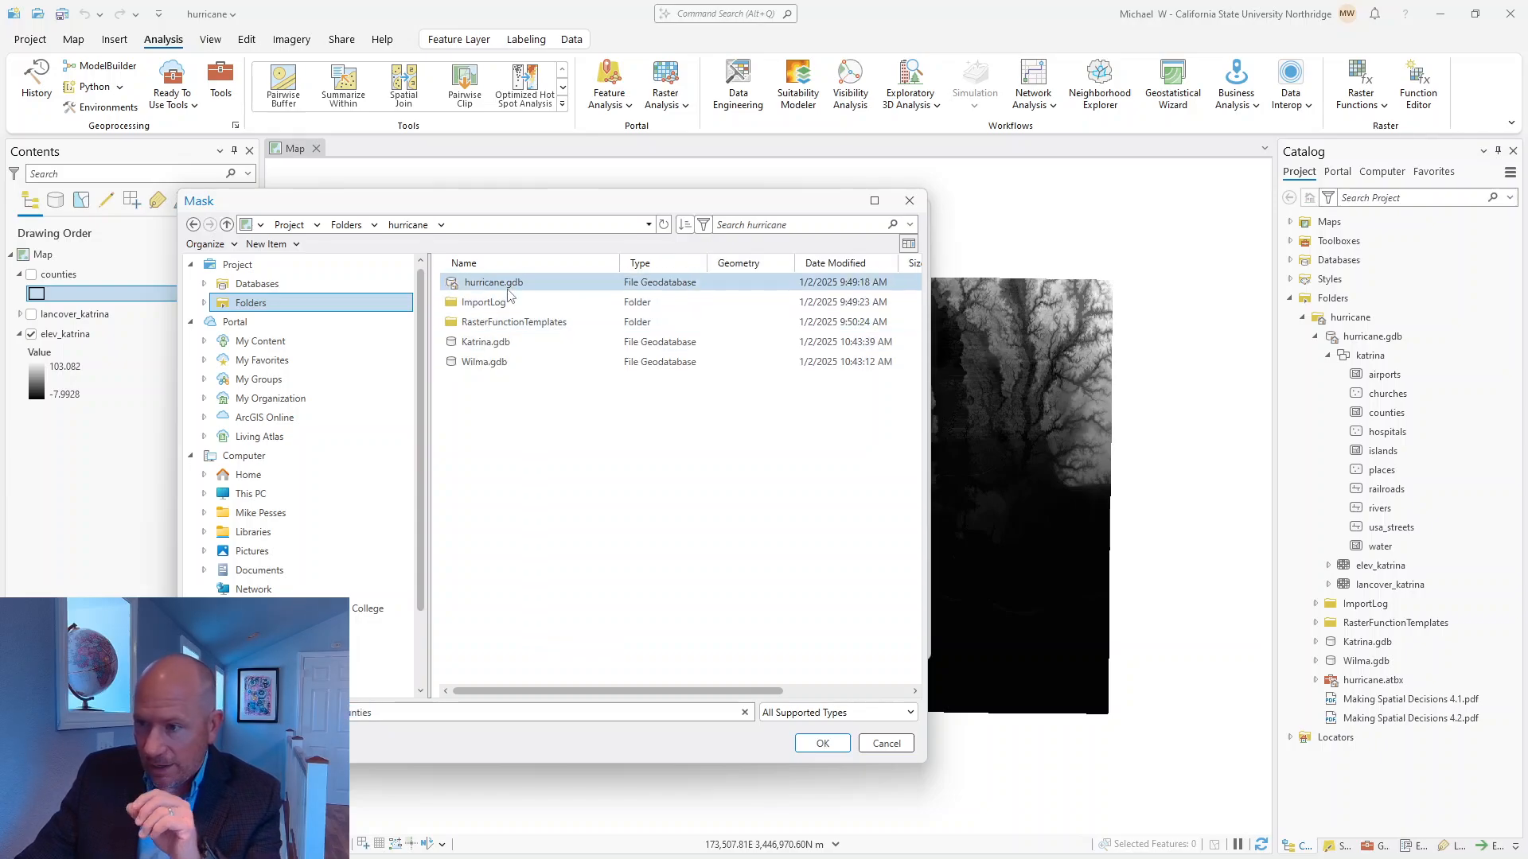
double_click(508, 287)
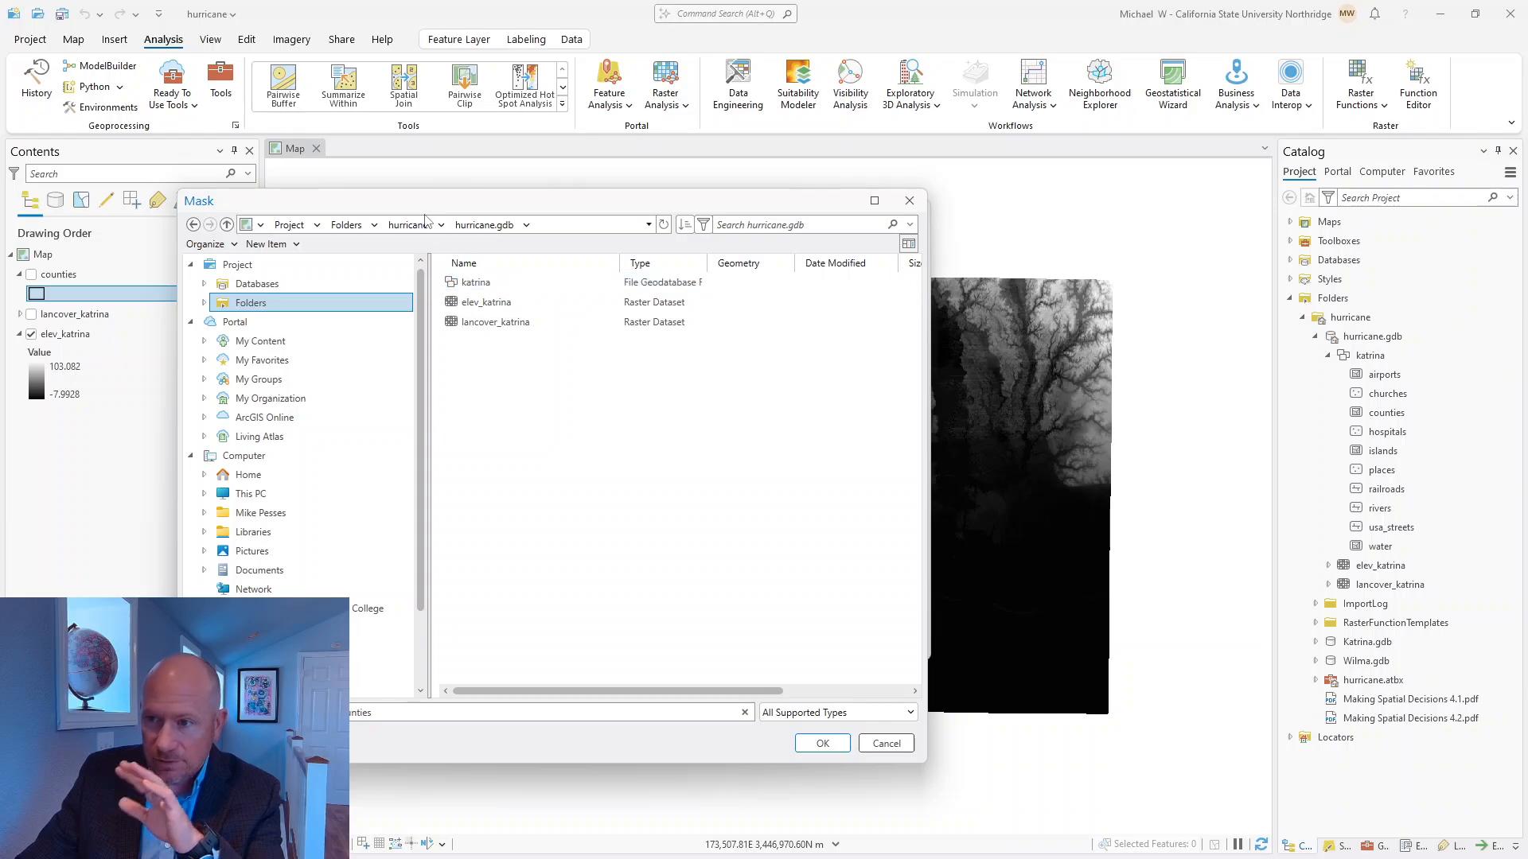
left_click(476, 282)
double_click(475, 282)
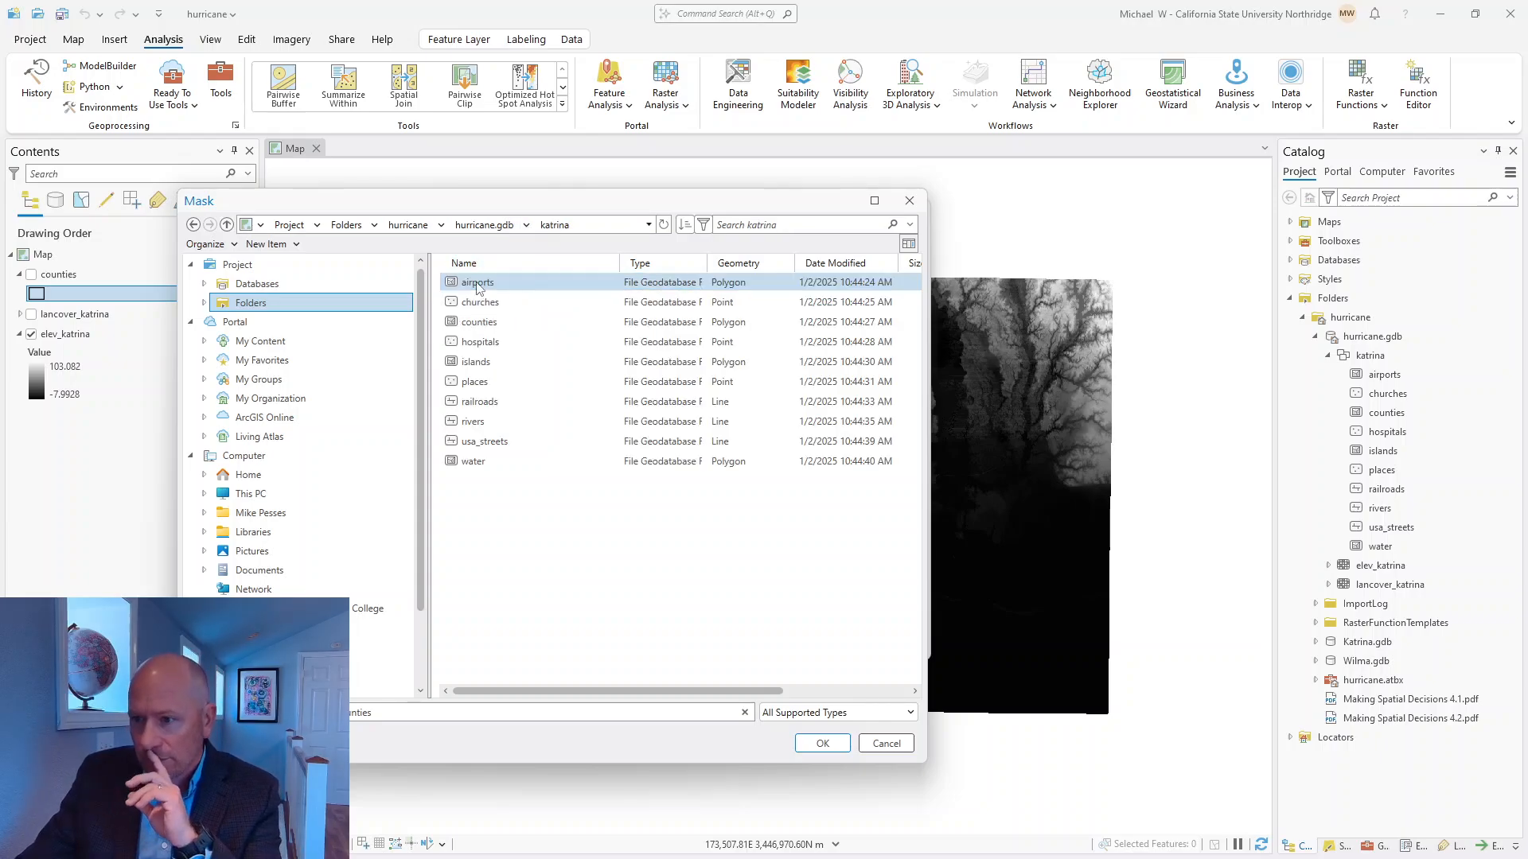
left_click(479, 321)
left_click(823, 743)
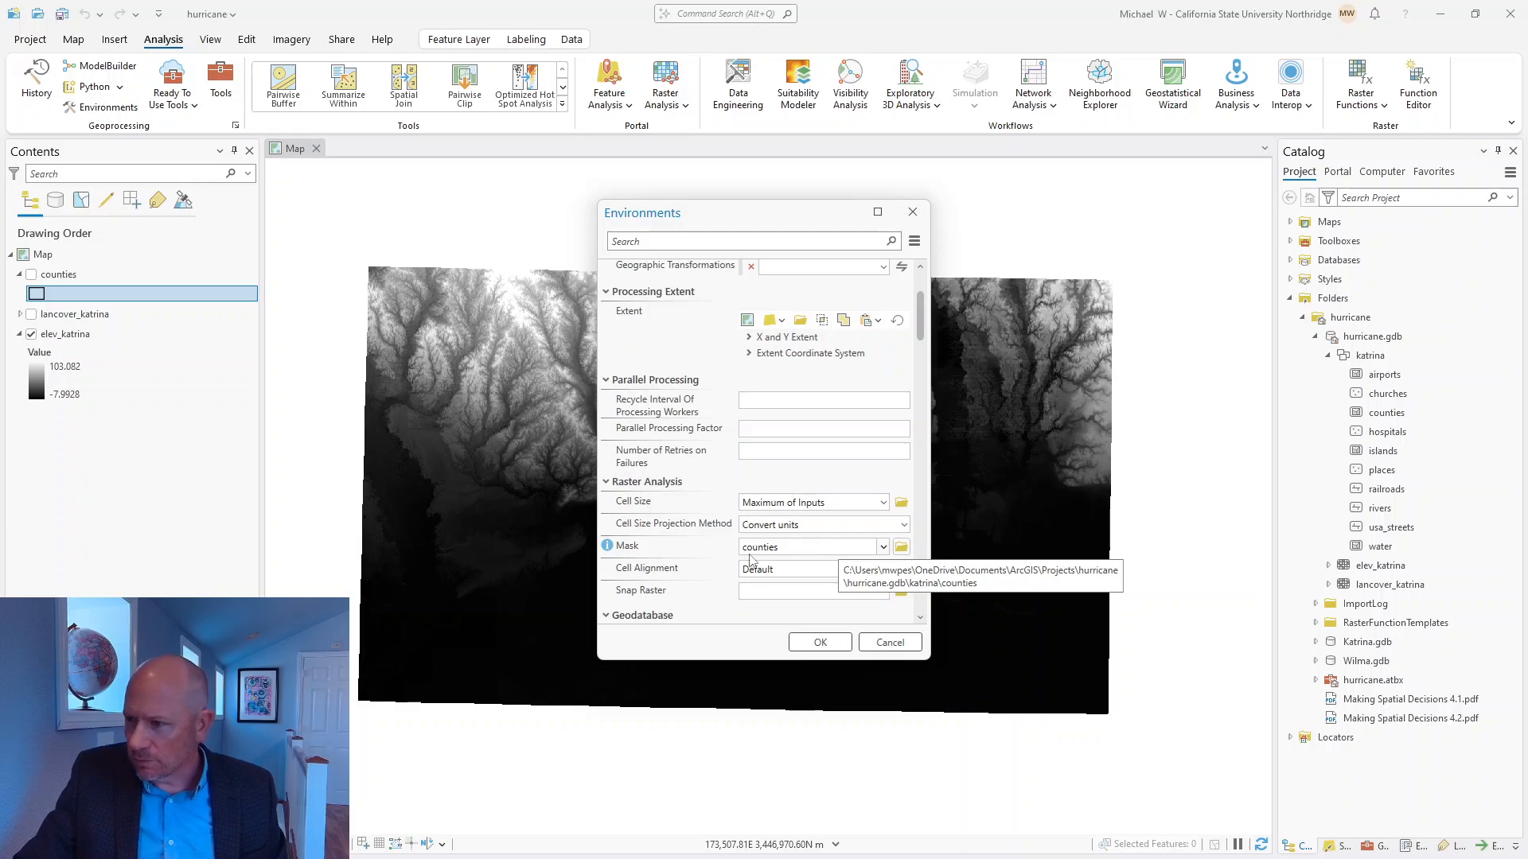
Review the remaining environment settings from Geodatabase through Z Values, and go back to the output coordinates and raster analysis settings.
scroll(750, 559, "down", 3)
scroll(744, 564, "down", 6)
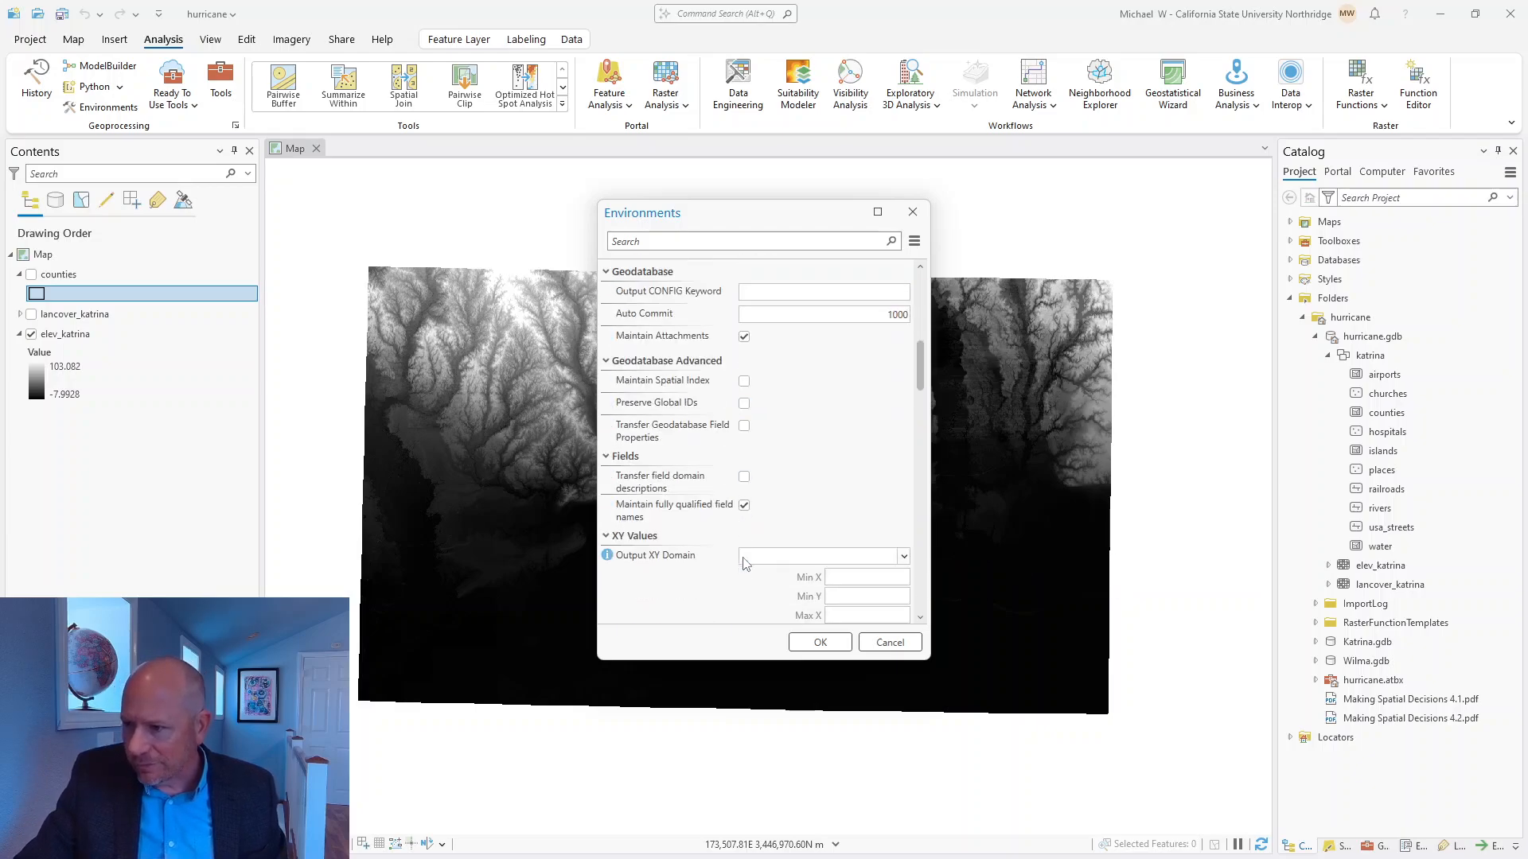
scroll(746, 544, "down", 3)
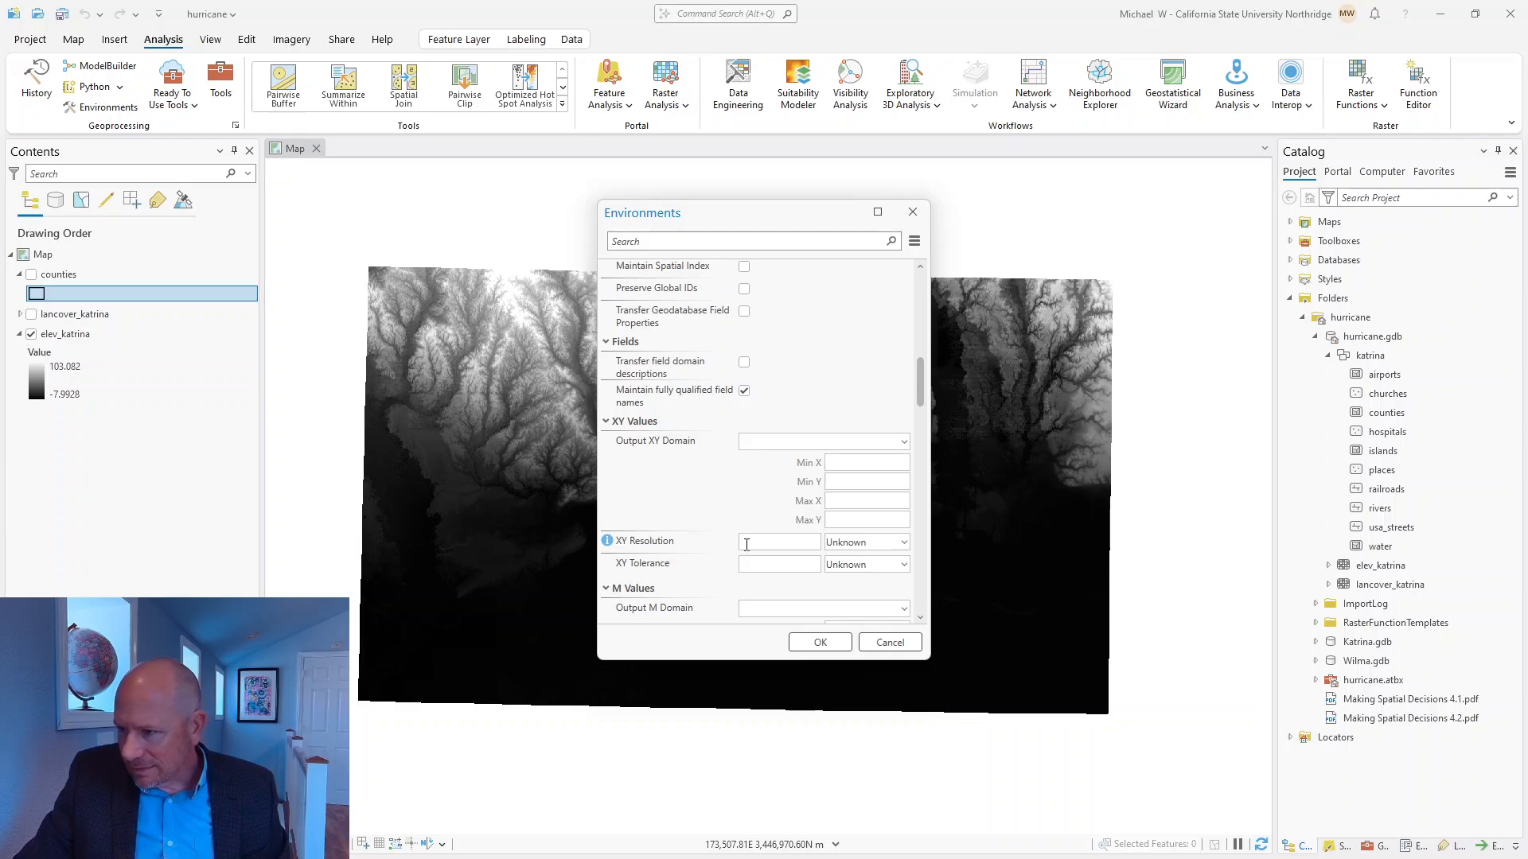
scroll(746, 546, "down", 3)
scroll(746, 549, "down", 4)
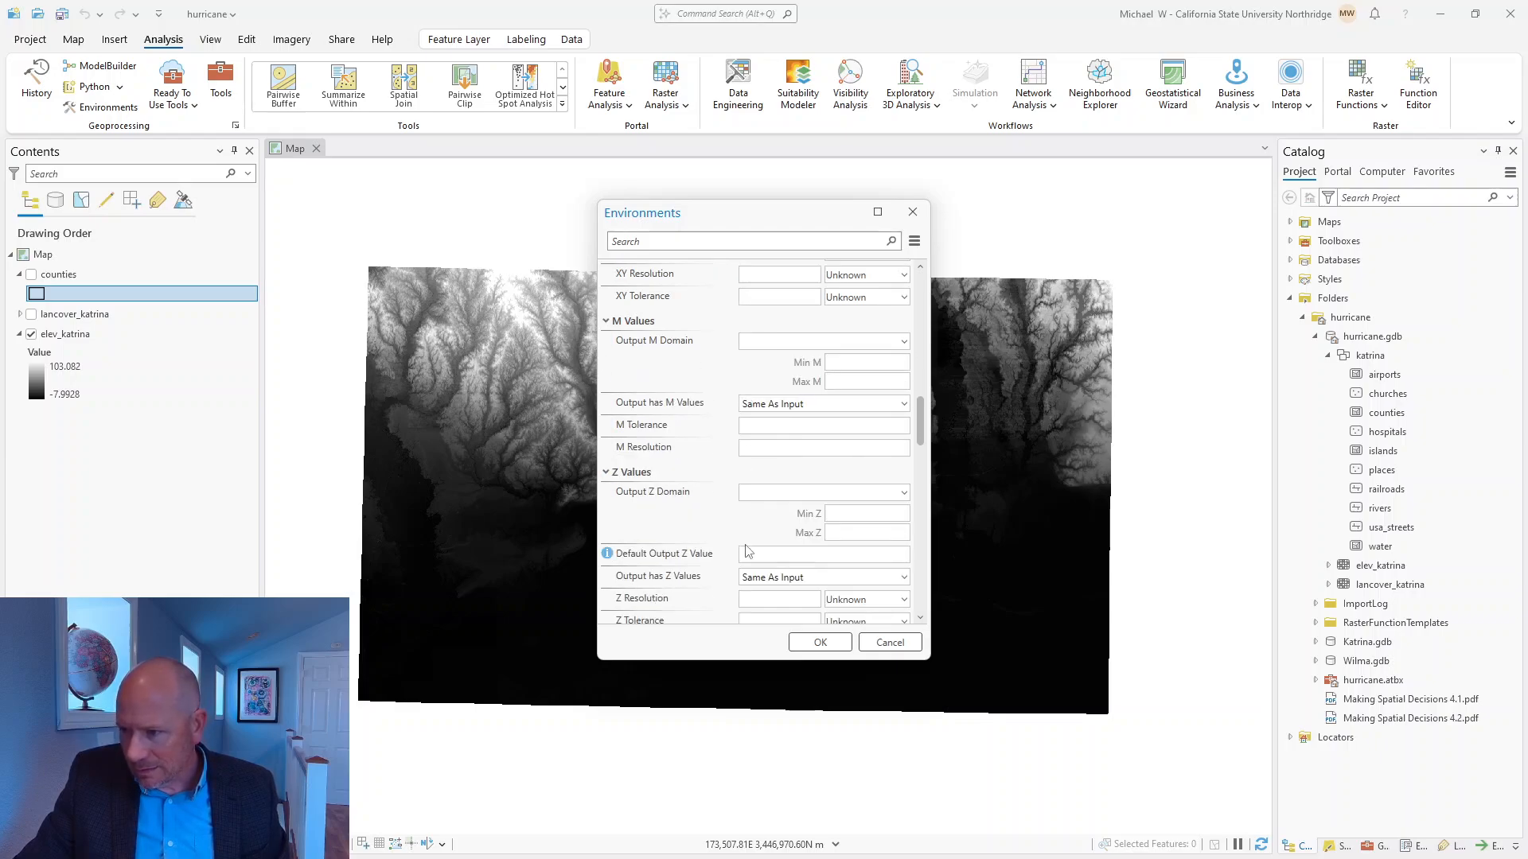
scroll(747, 549, "up", 20)
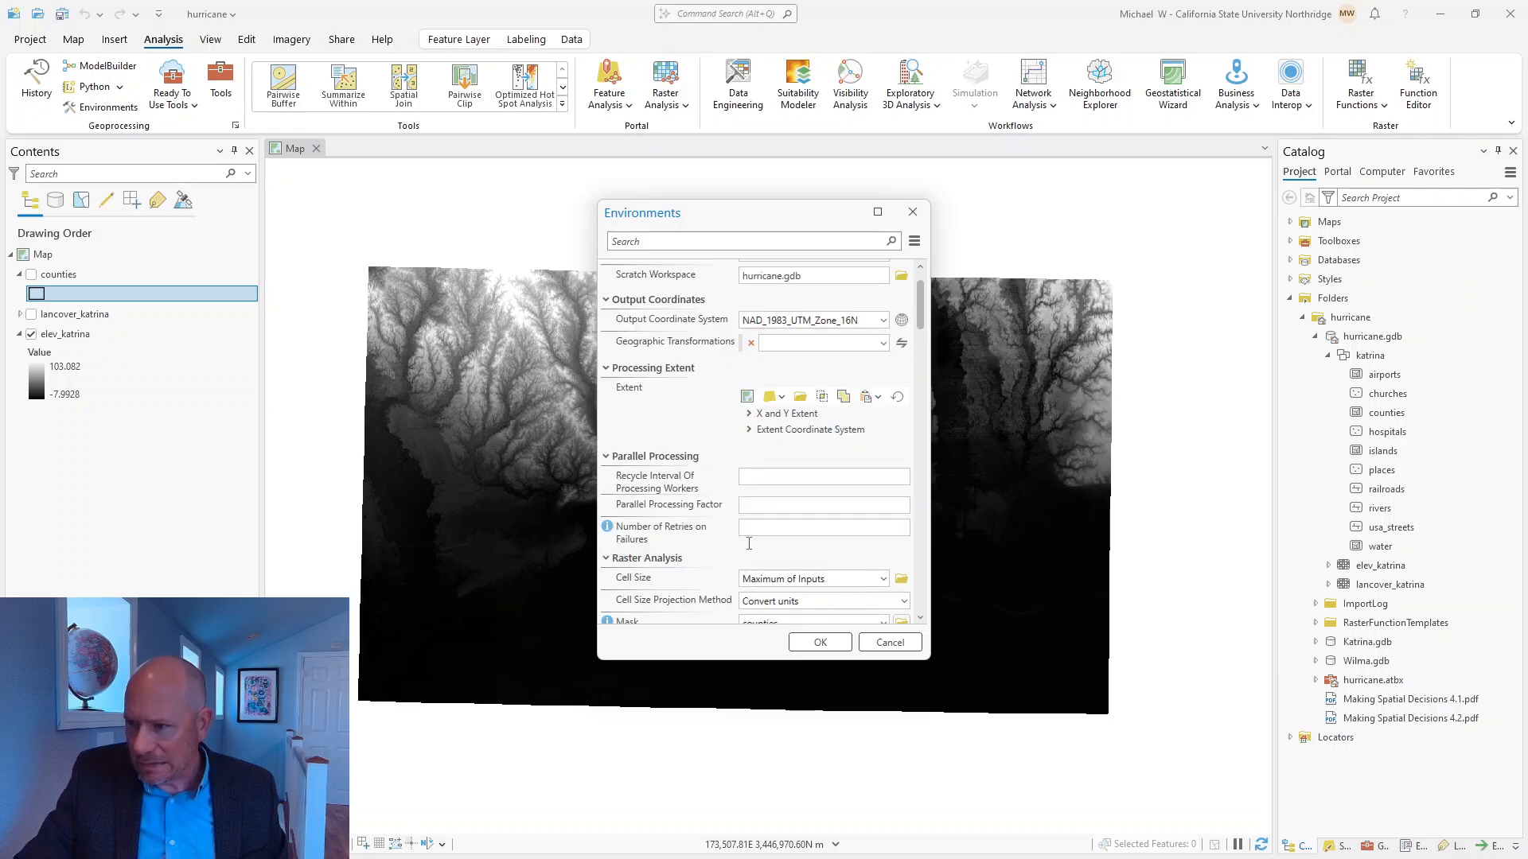
Set the processing extent environment to the extent of the counties layer.
scroll(748, 544, "up", 1)
left_click(749, 452)
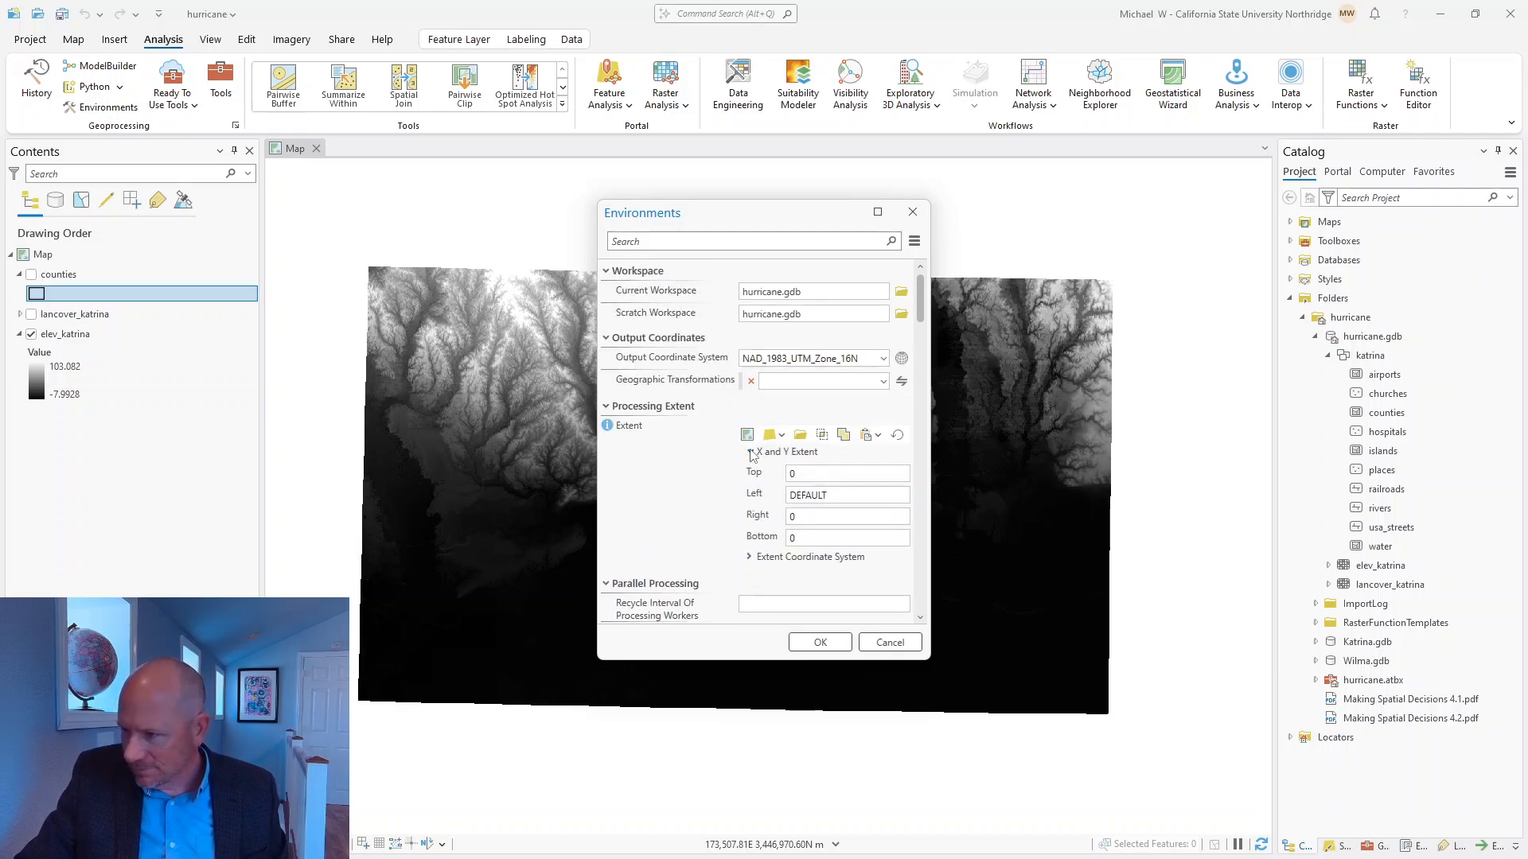
left_click(750, 452)
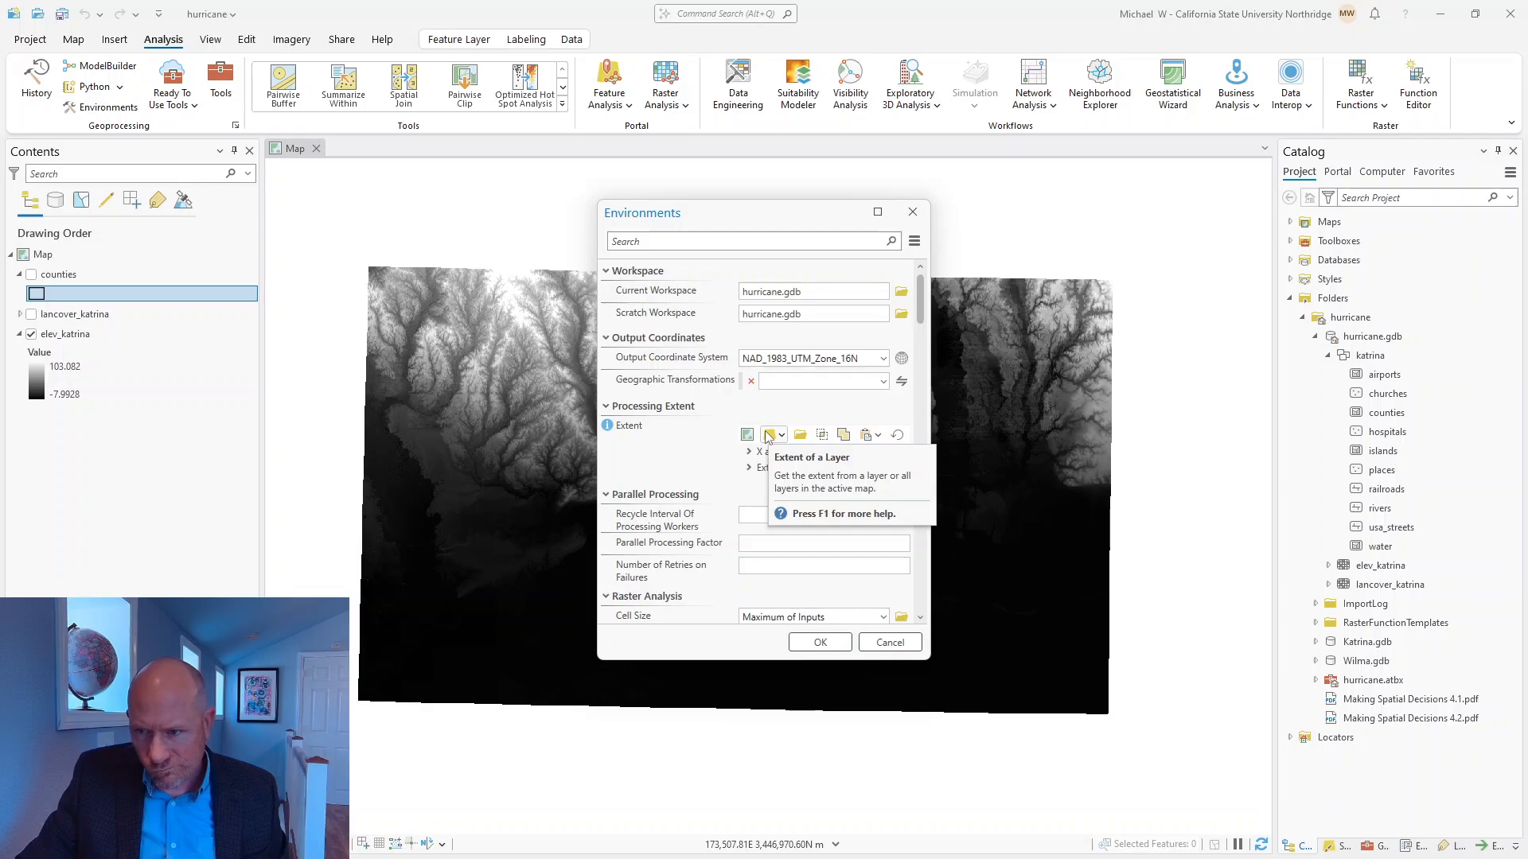
left_click(768, 437)
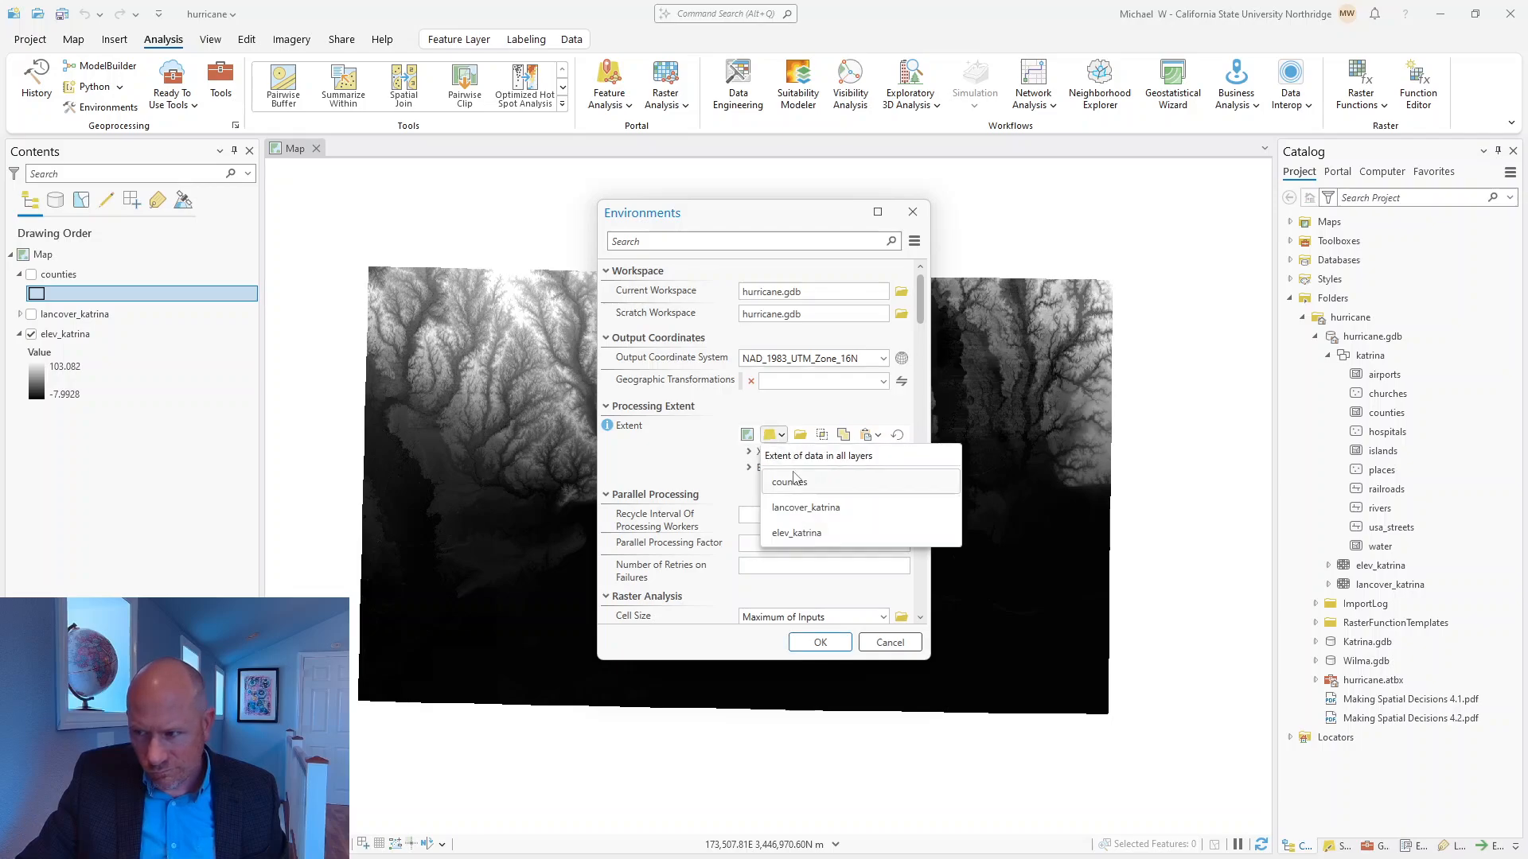
left_click(792, 482)
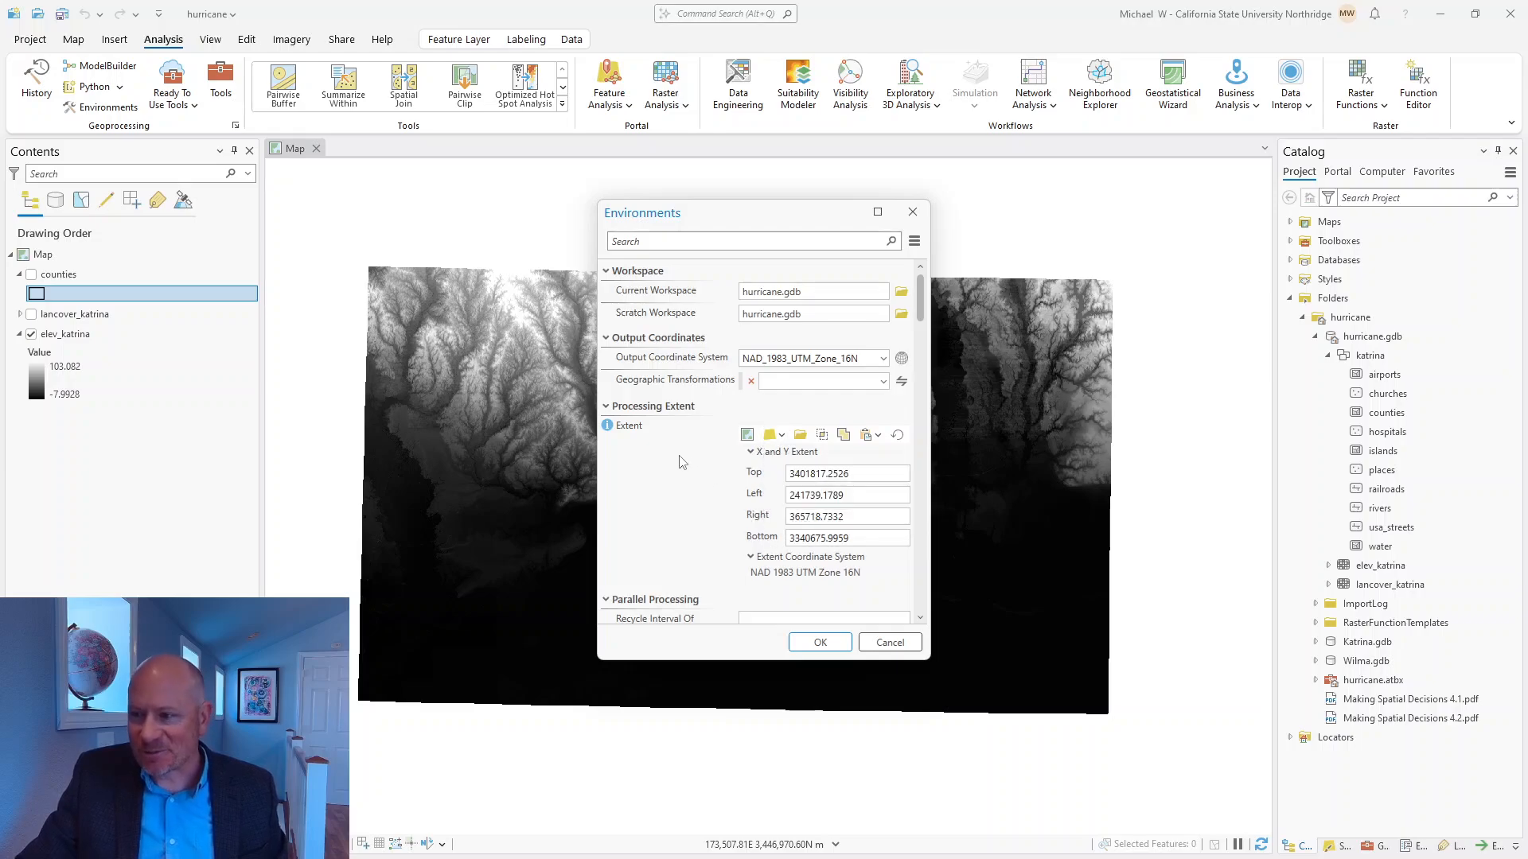
left_click(782, 436)
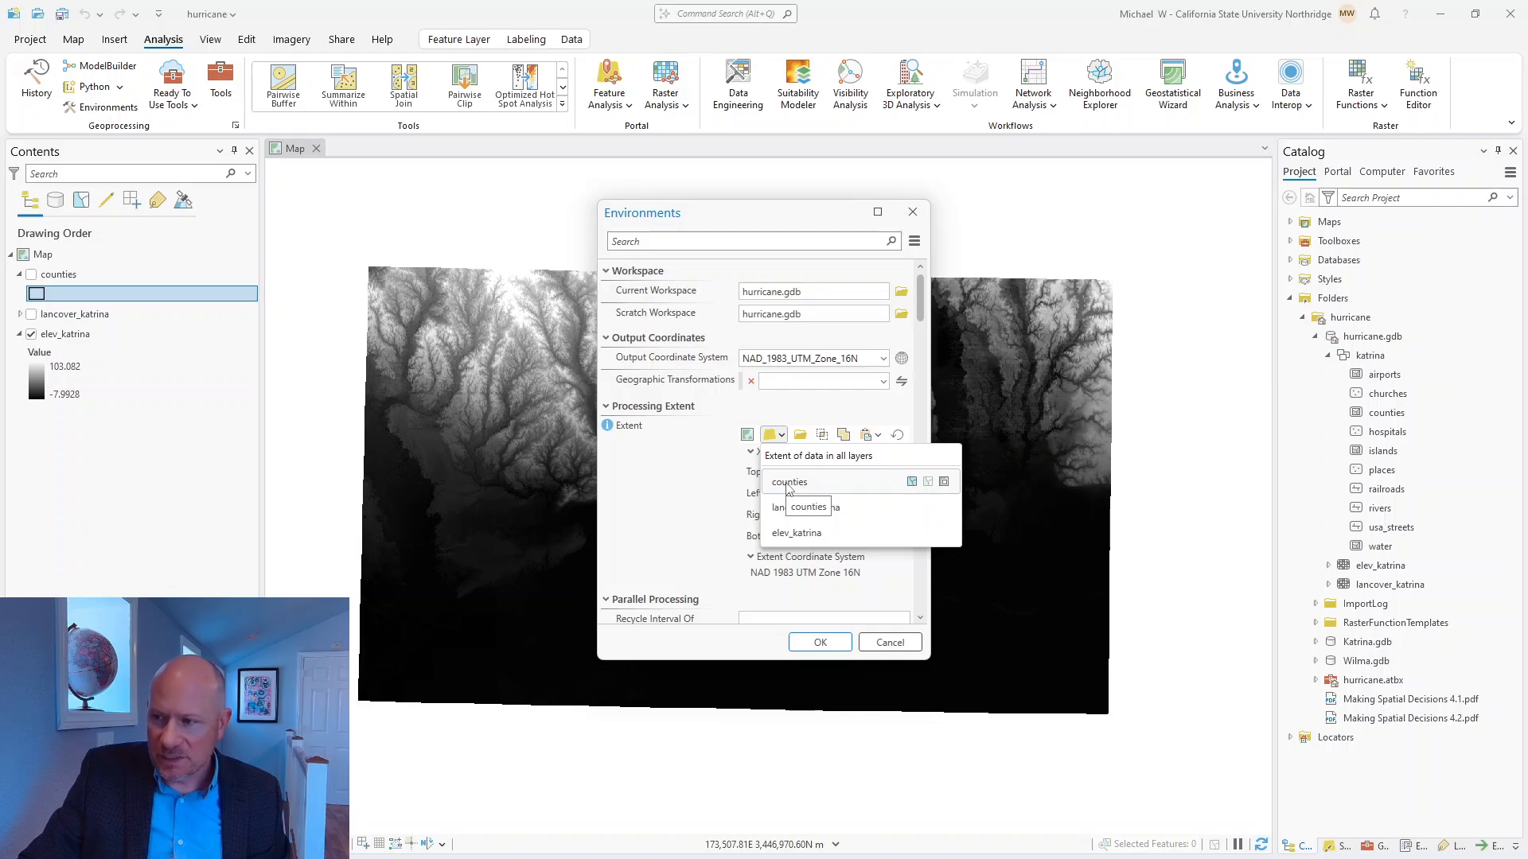
left_click(789, 483)
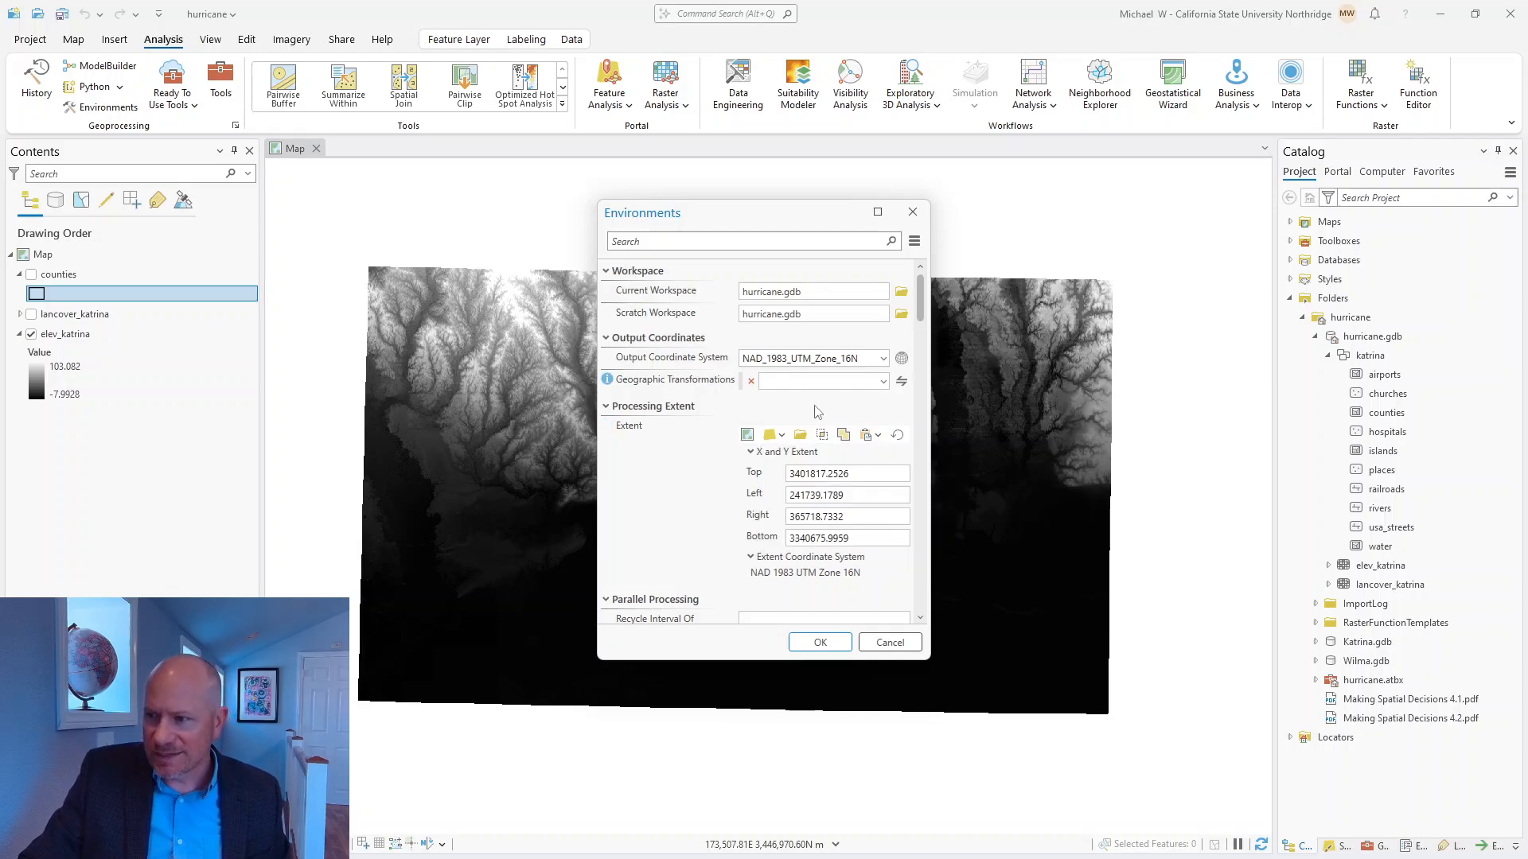
Check the raster analysis and extent values, then accept the environment settings and save the project.
scroll(796, 529, "down", 4)
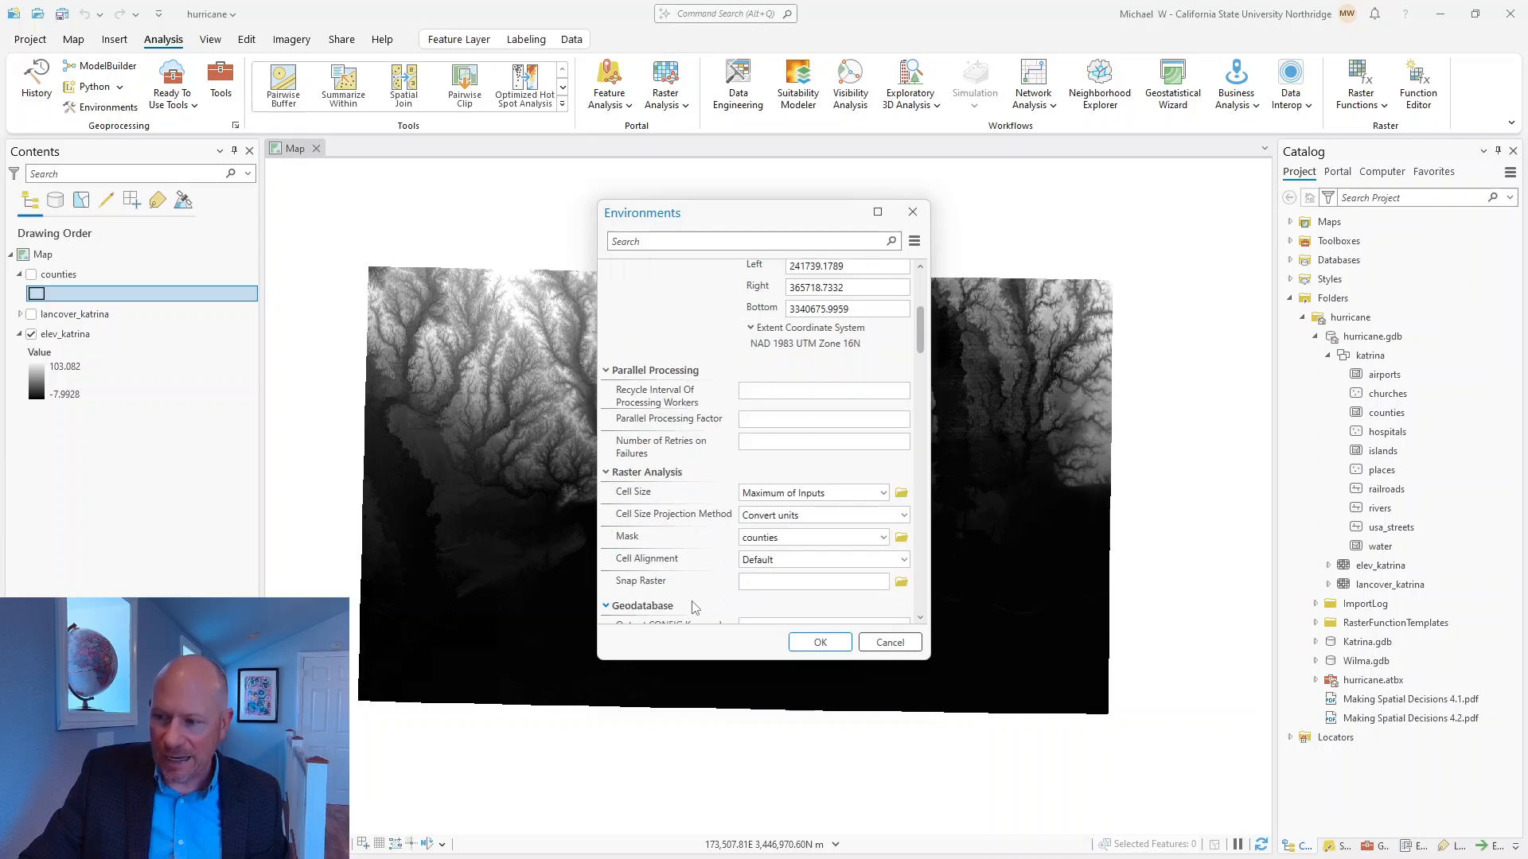
scroll(820, 446, "up", 4)
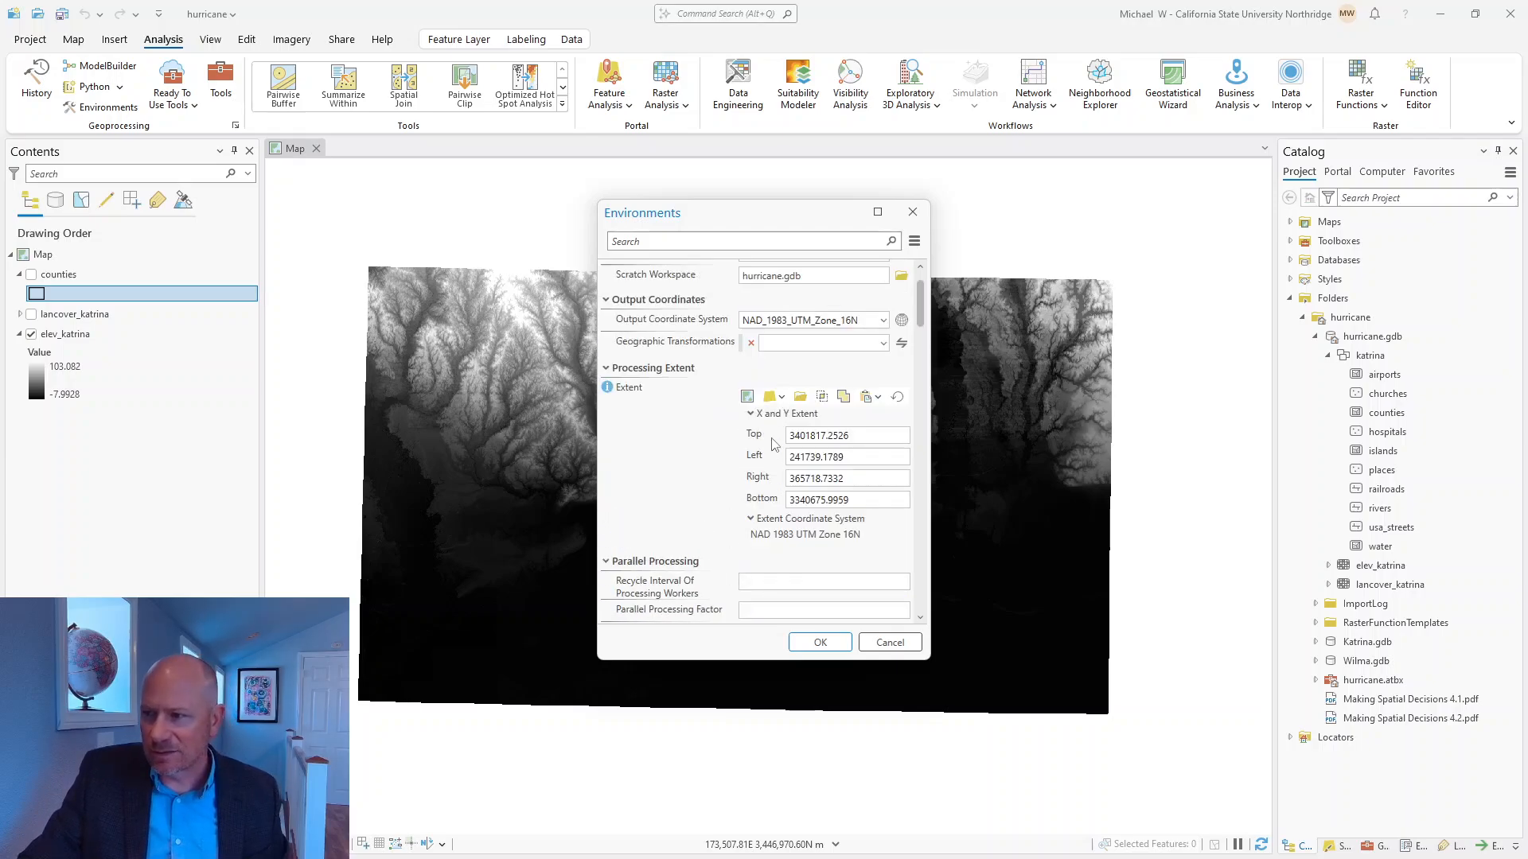
left_click(820, 643)
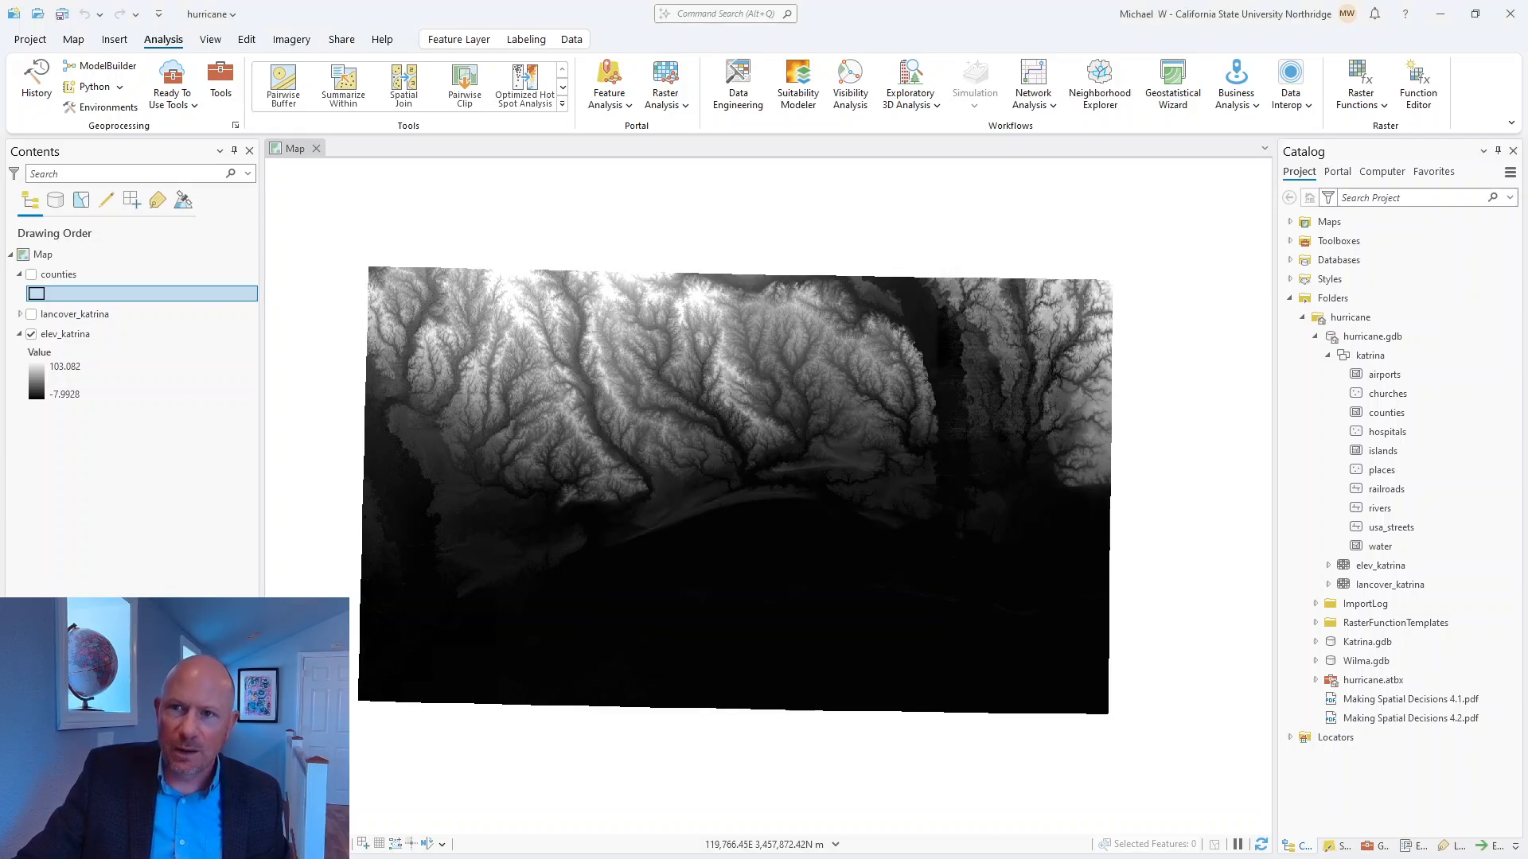
left_click(62, 13)
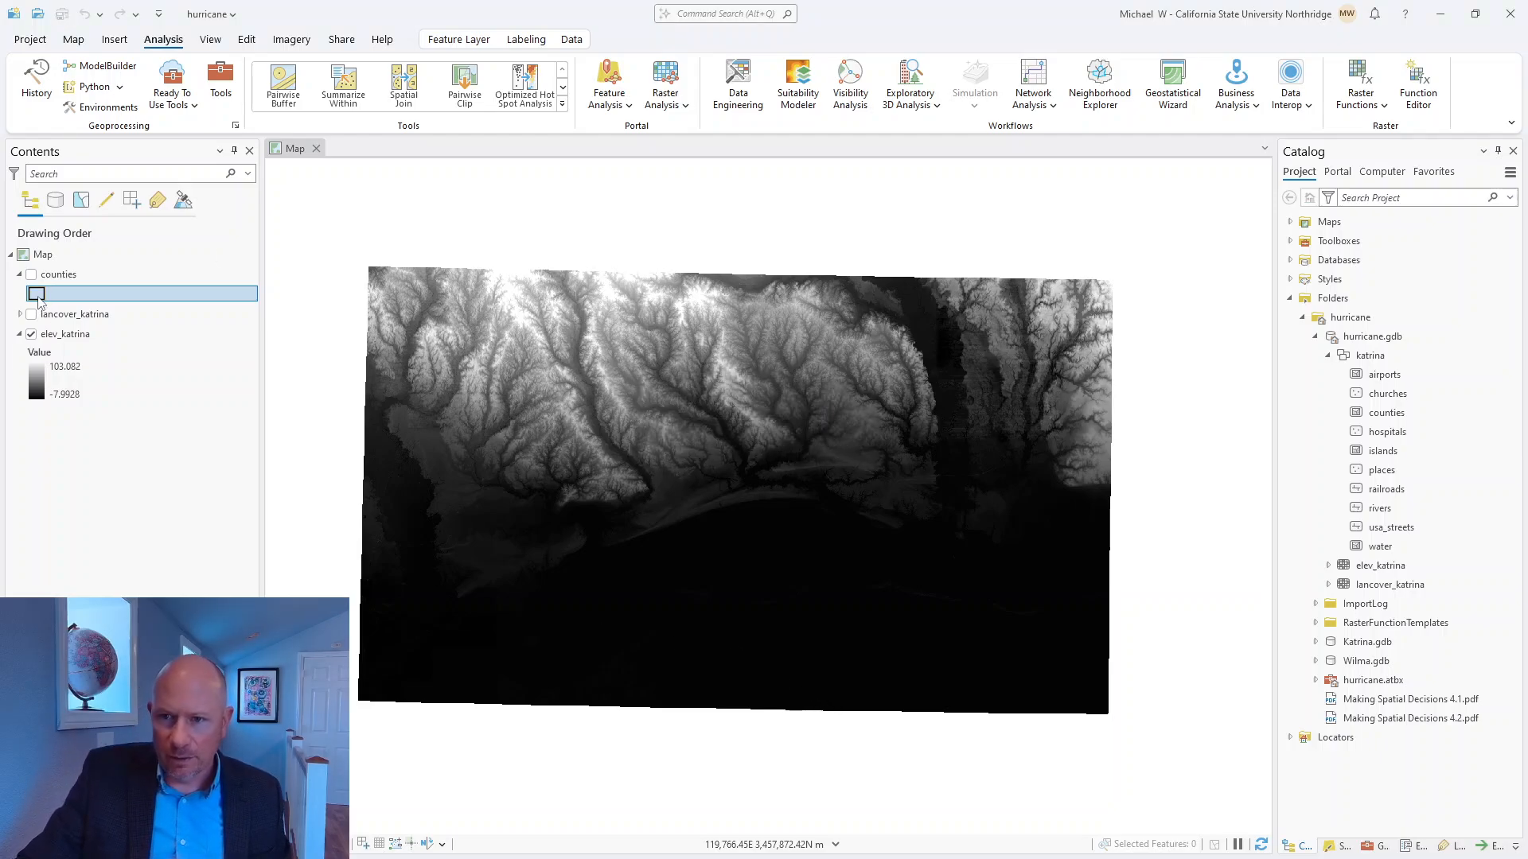
Display the counties layer with a yellow outline over the elevation raster and save the project.
left_click(31, 274)
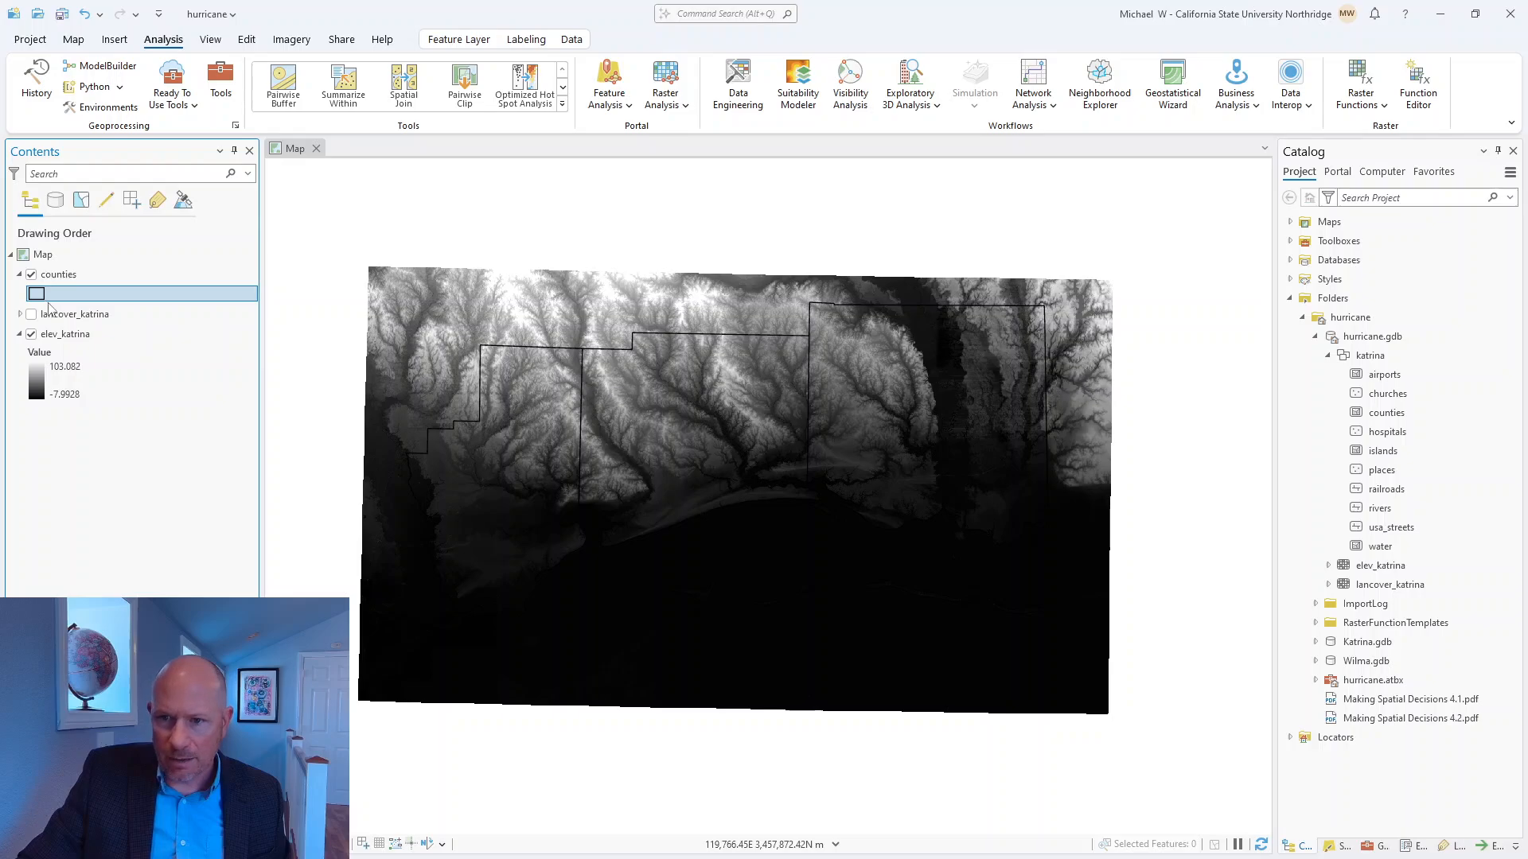
left_click(37, 294)
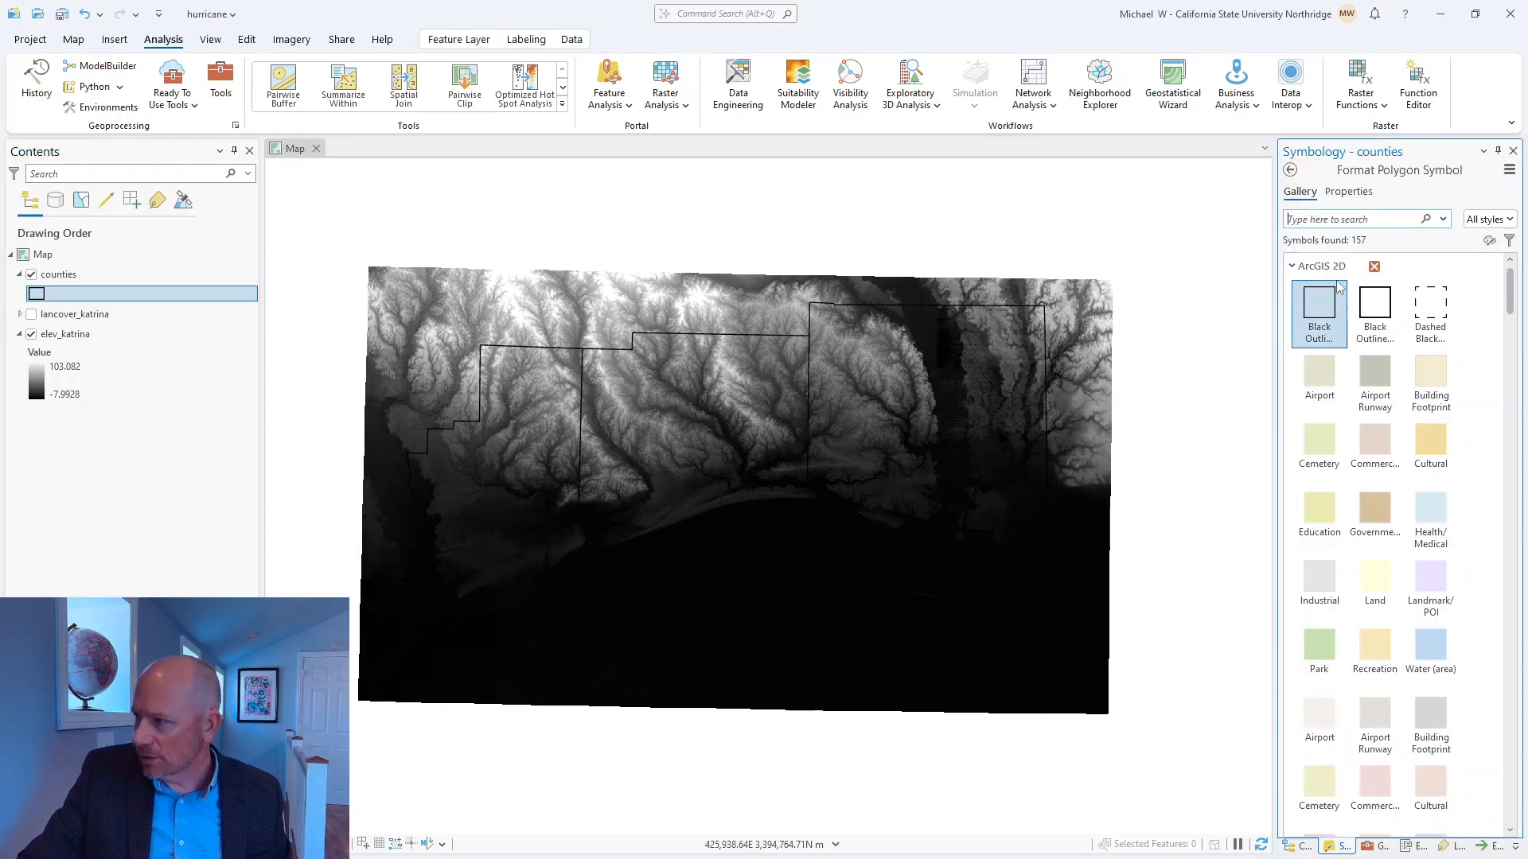
left_click(1348, 192)
left_click(1506, 294)
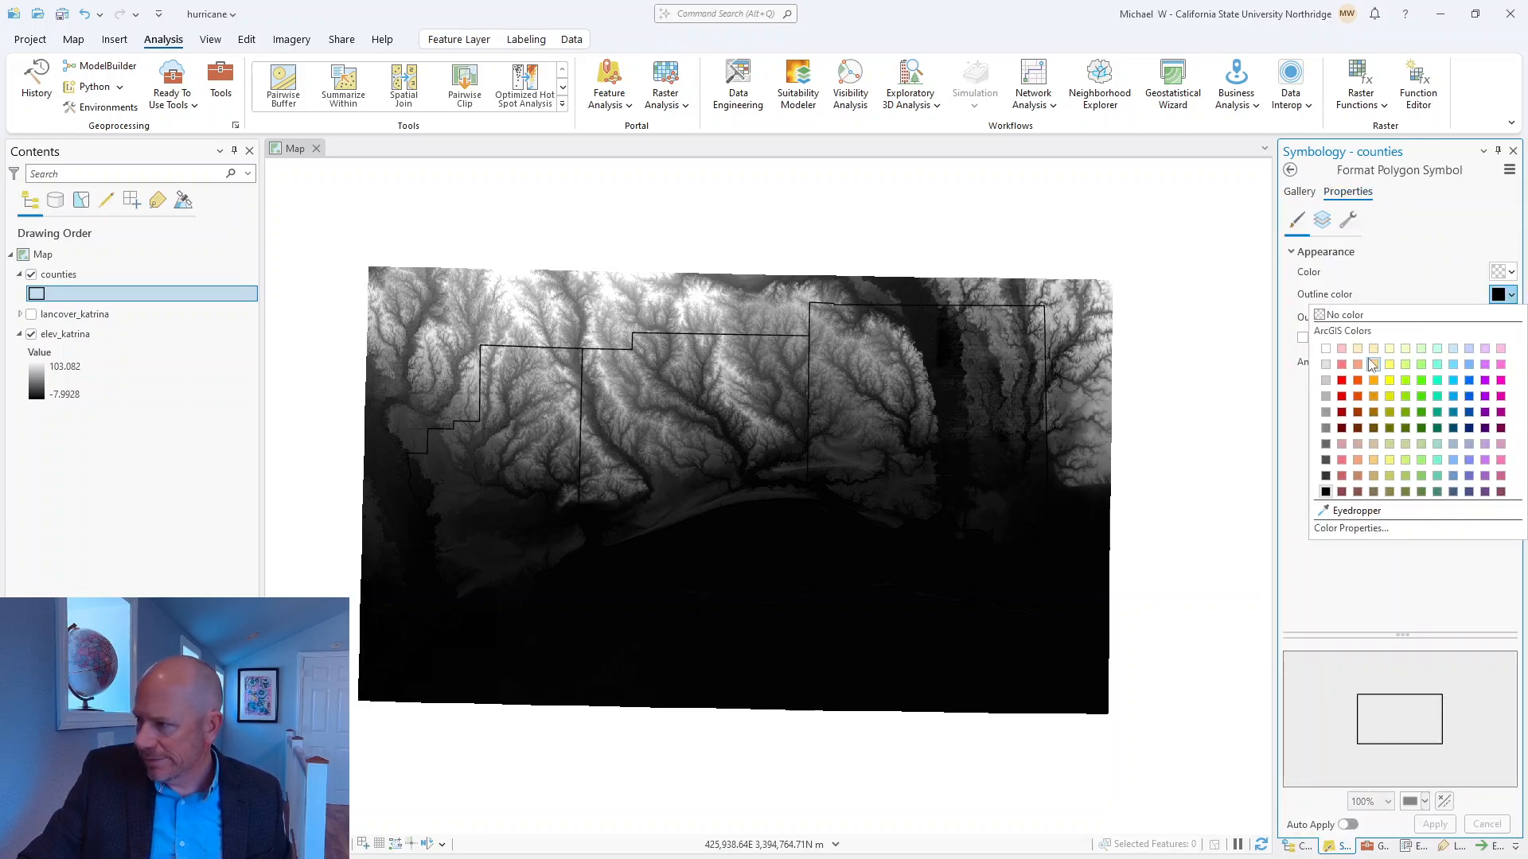
left_click(1389, 381)
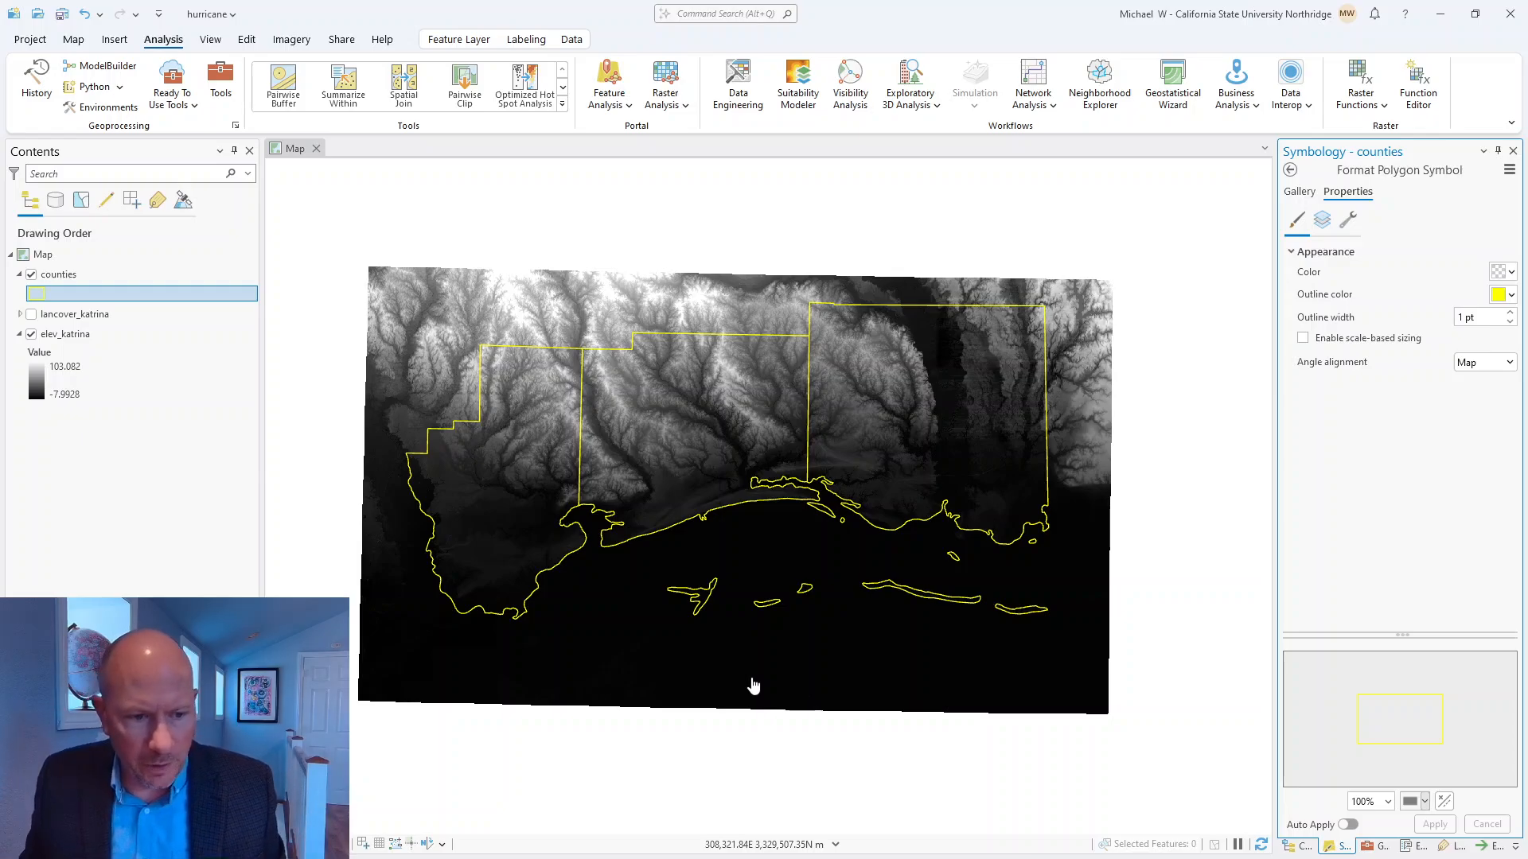
left_click(62, 14)
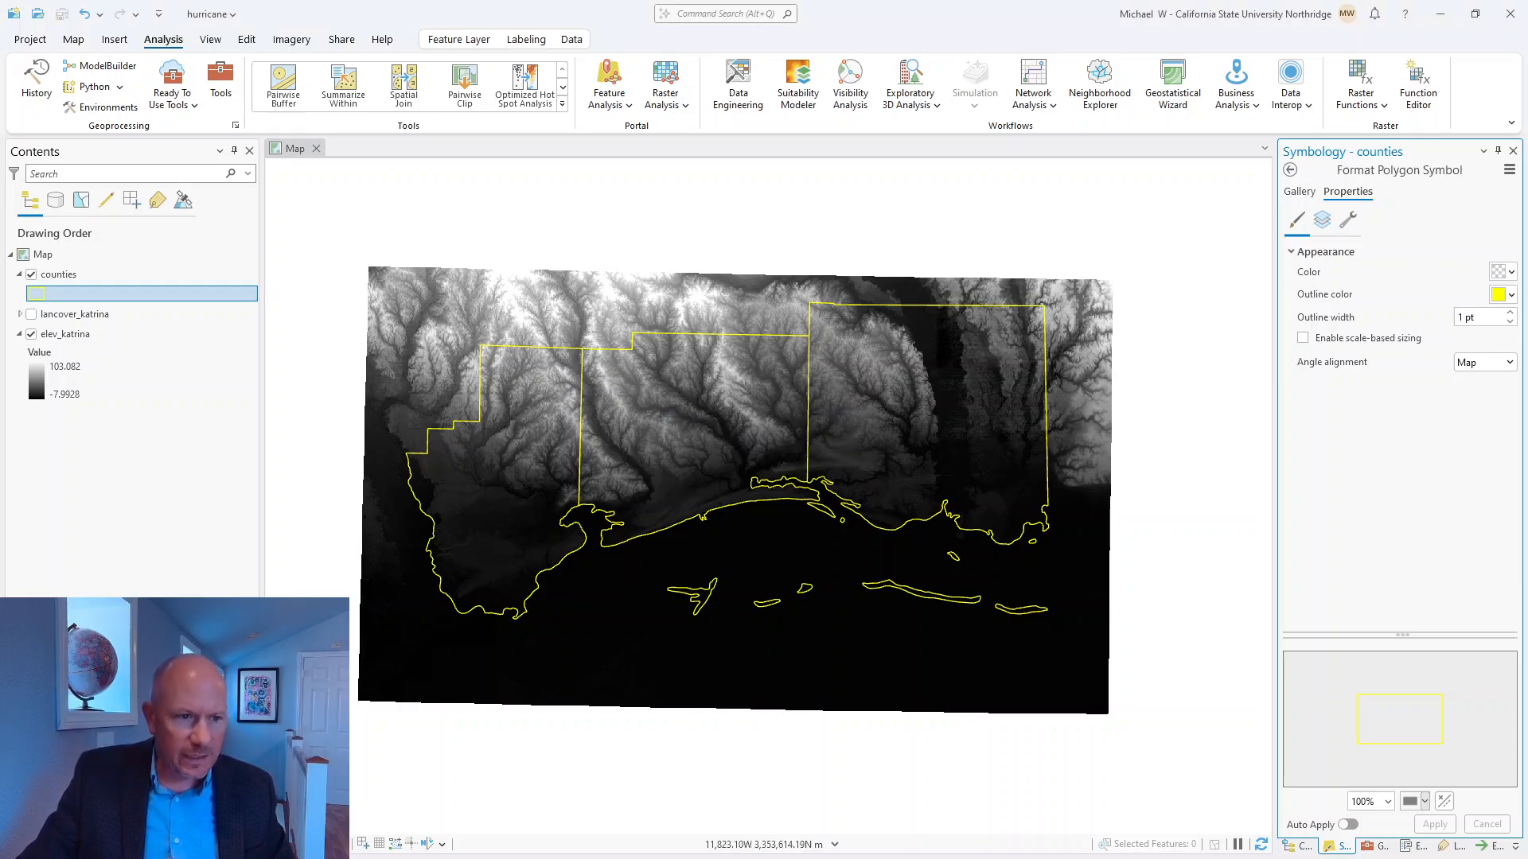
Switch to the PDF and reread the Step 4 environment instructions through to the Analysis introduction.
left_click_drag(0, 128, 567, 100)
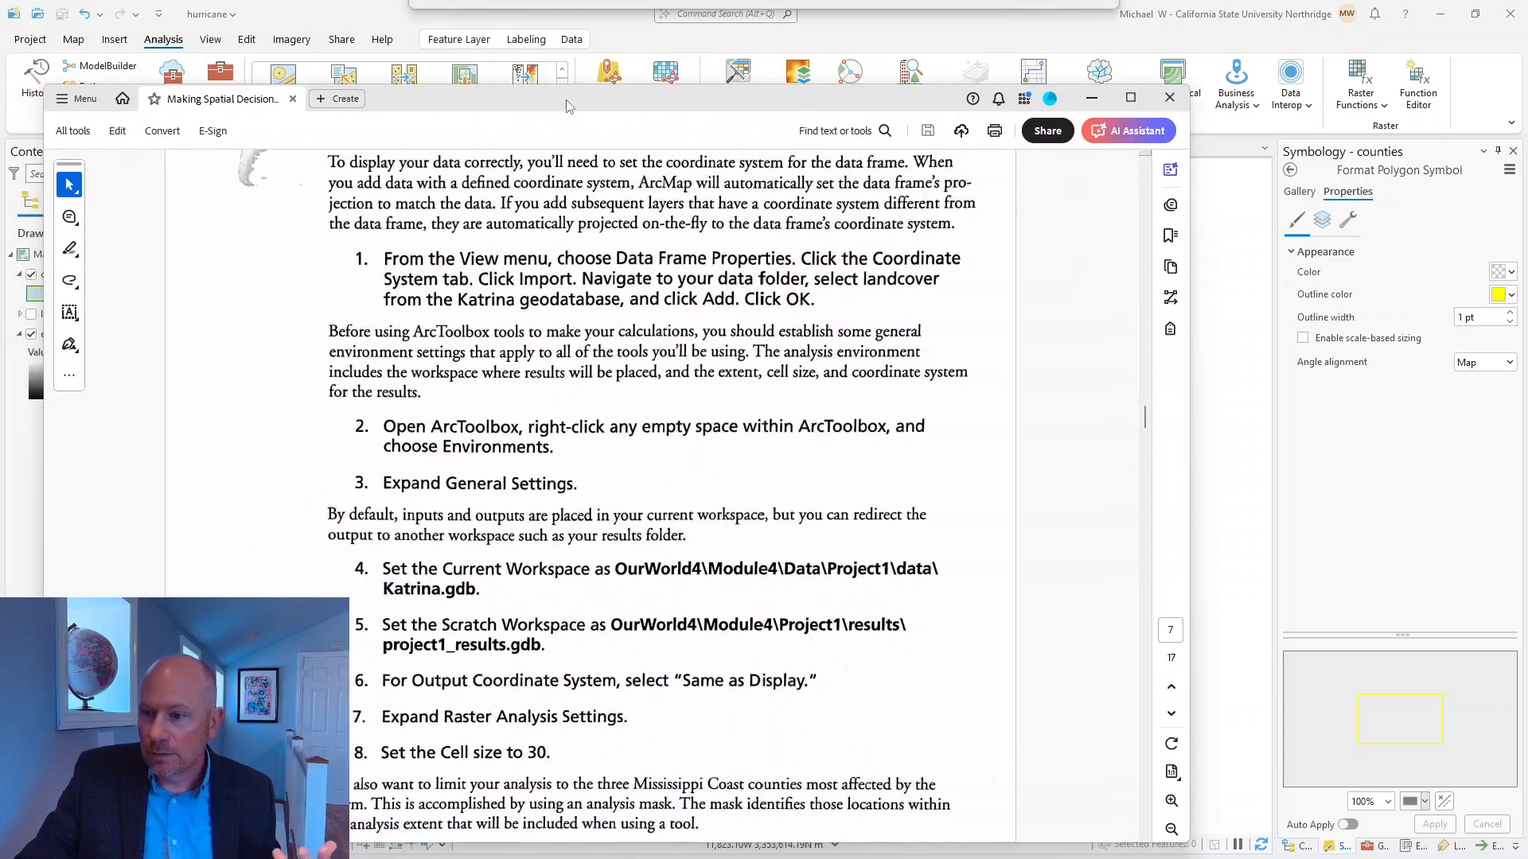
scroll(563, 570, "up", 4)
scroll(564, 565, "up", 3)
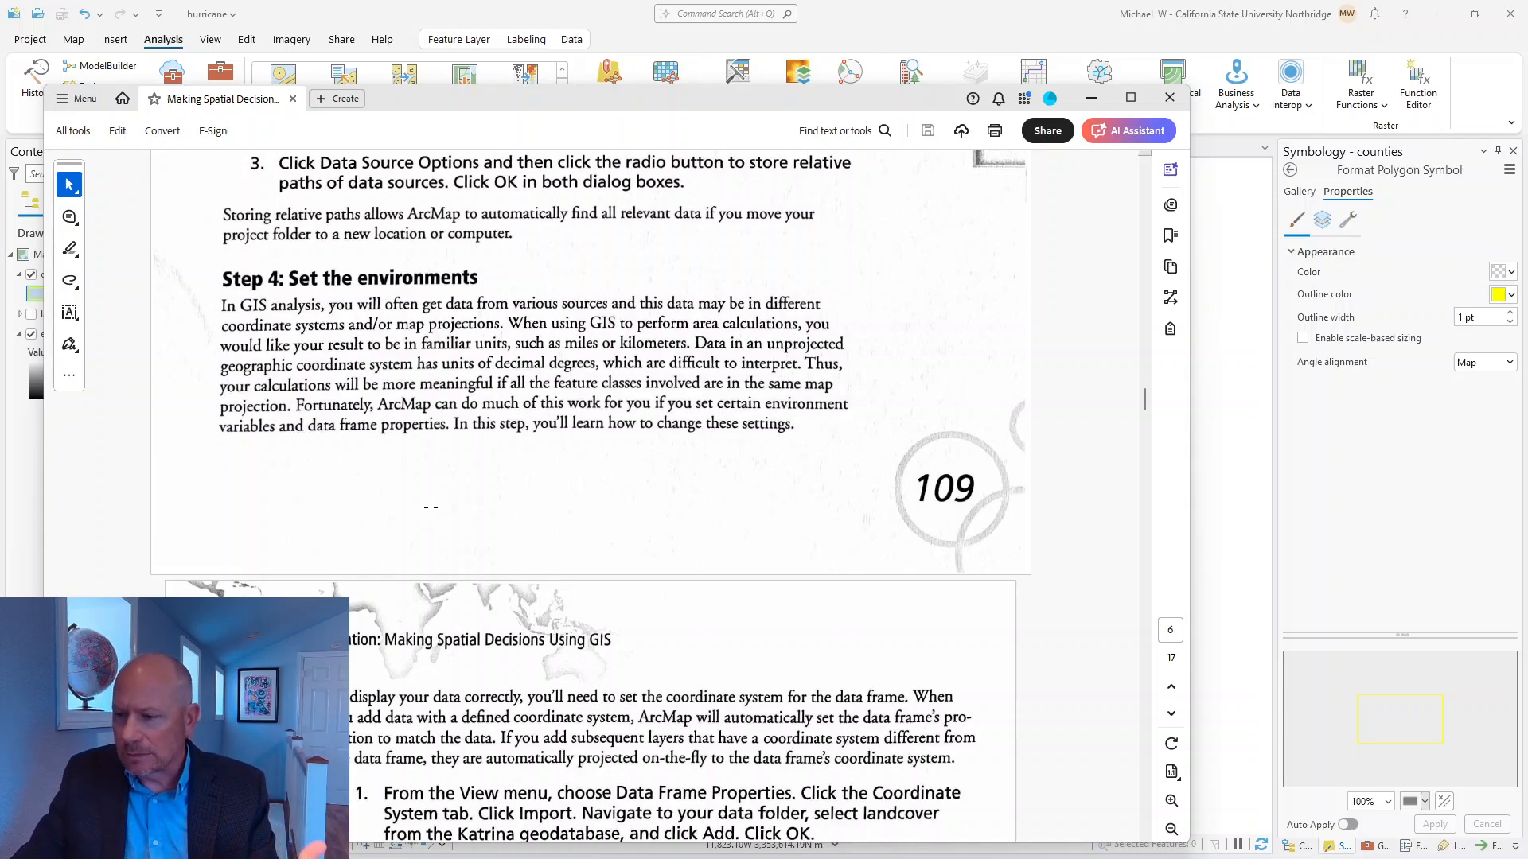
scroll(578, 527, "down", 8)
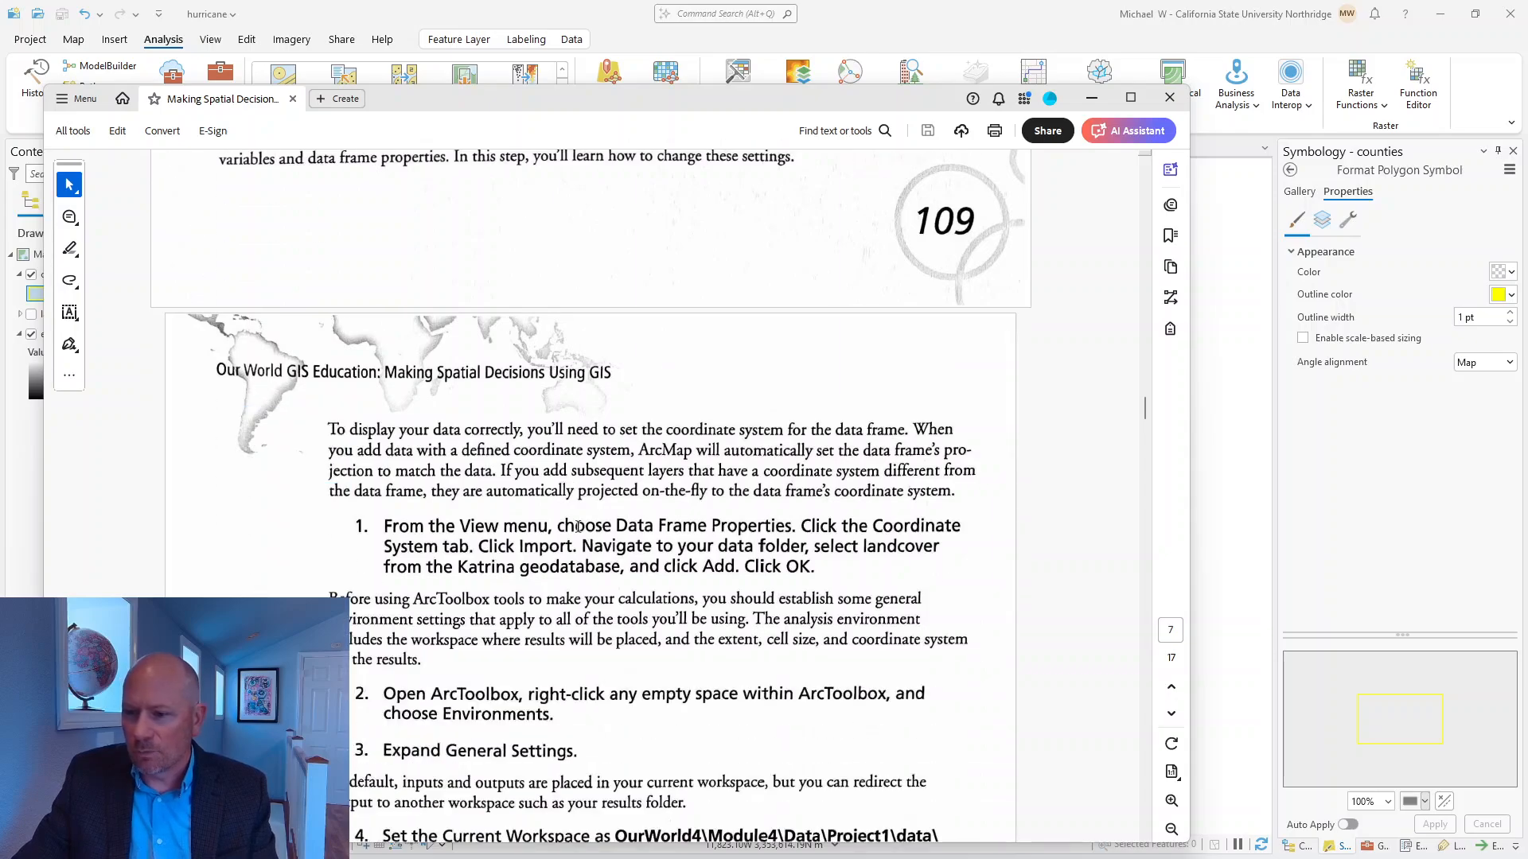
scroll(577, 526, "down", 9)
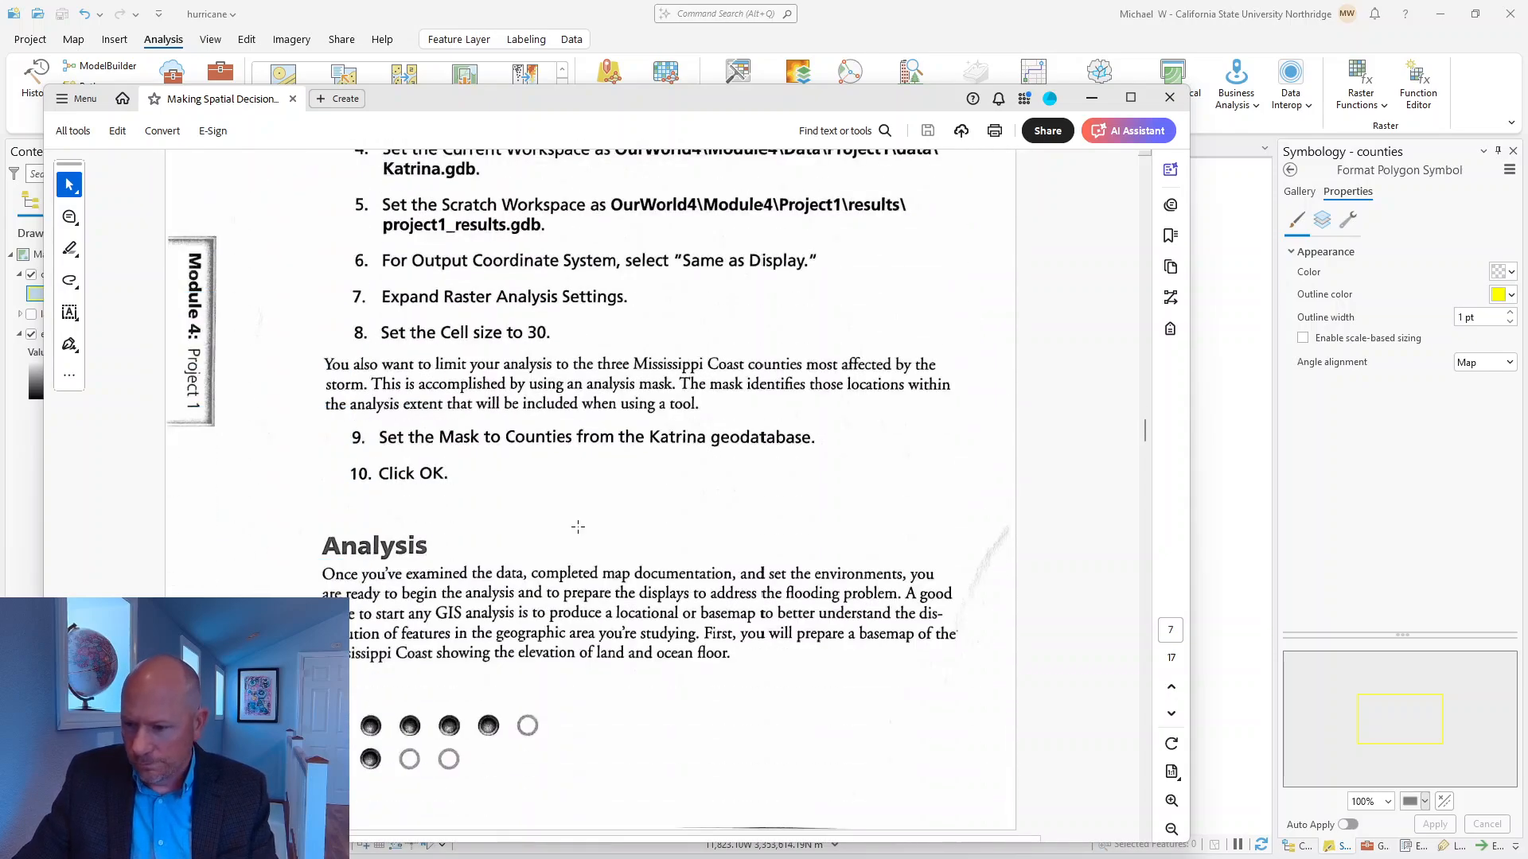
Read the Analysis introduction and the Step 1 instructions on displaying elevation, bathymetry and hydrography, including Deliverable 1 and its questions.
scroll(578, 527, "down", 2)
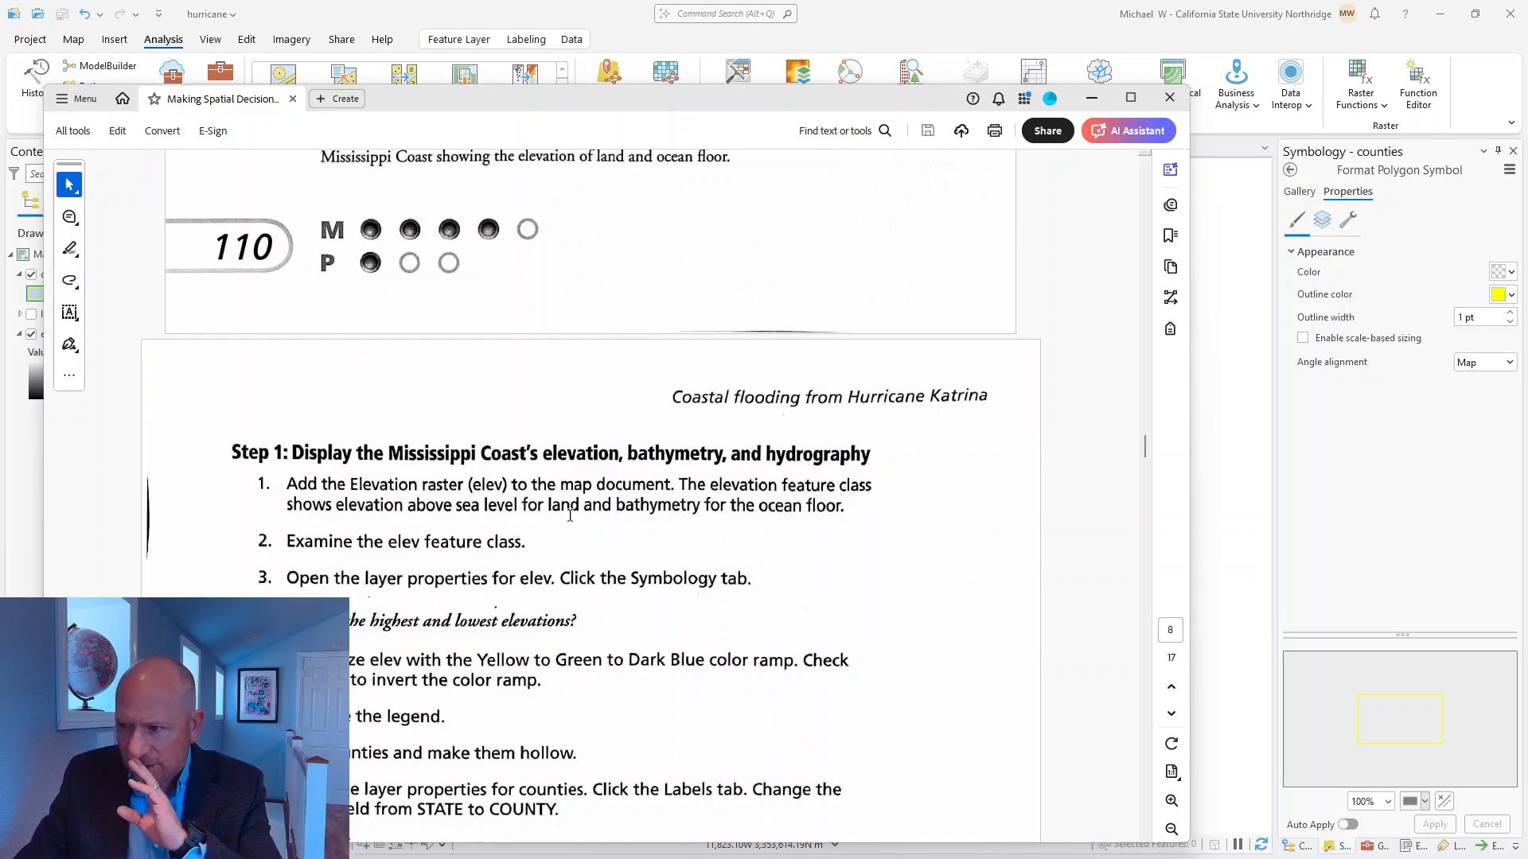
scroll(570, 515, "up", 2)
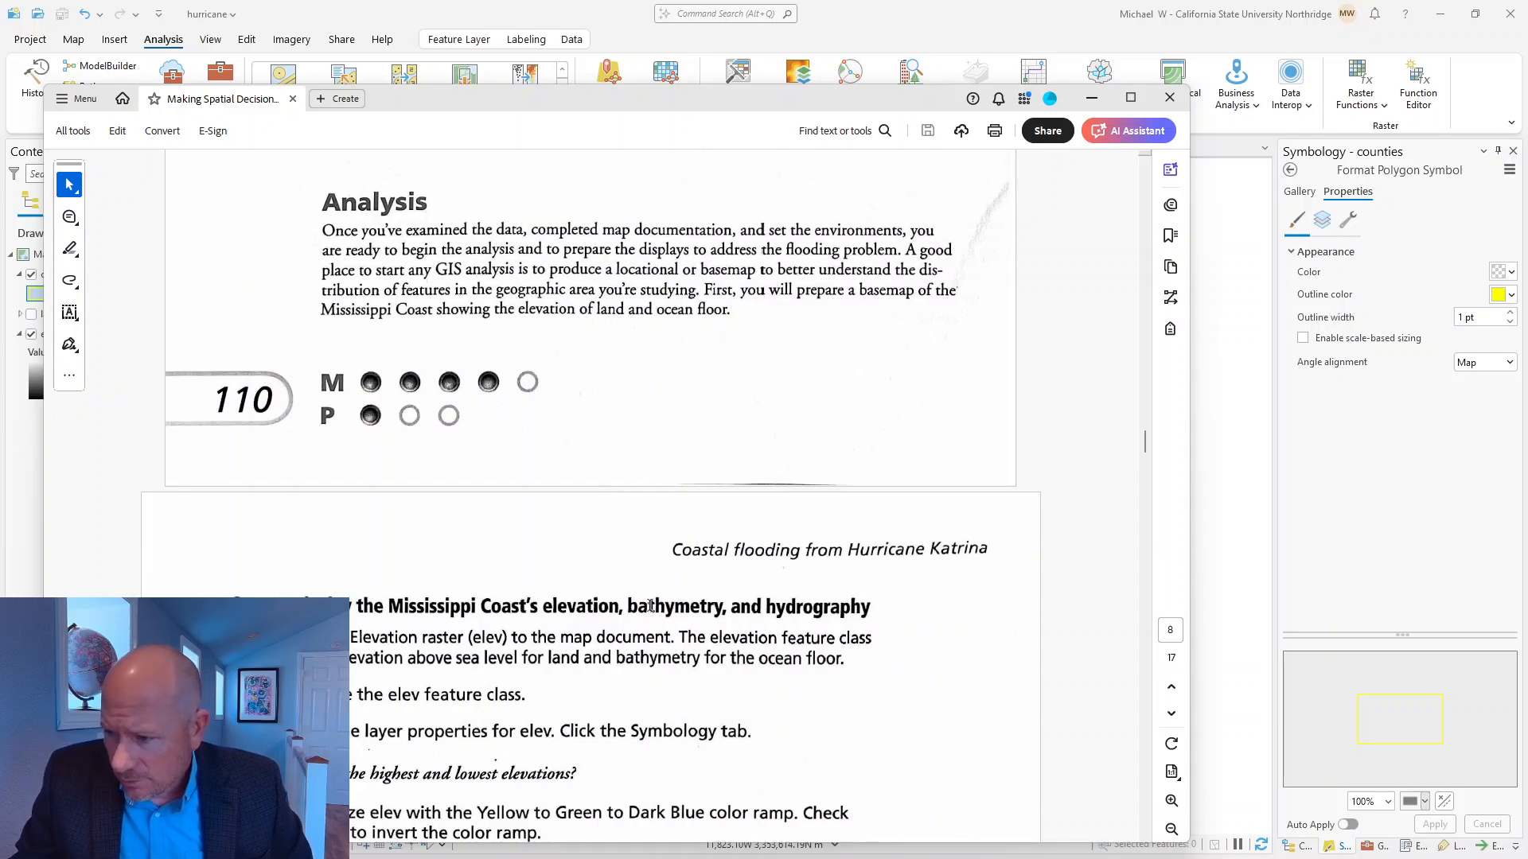
scroll(511, 700, "down", 3)
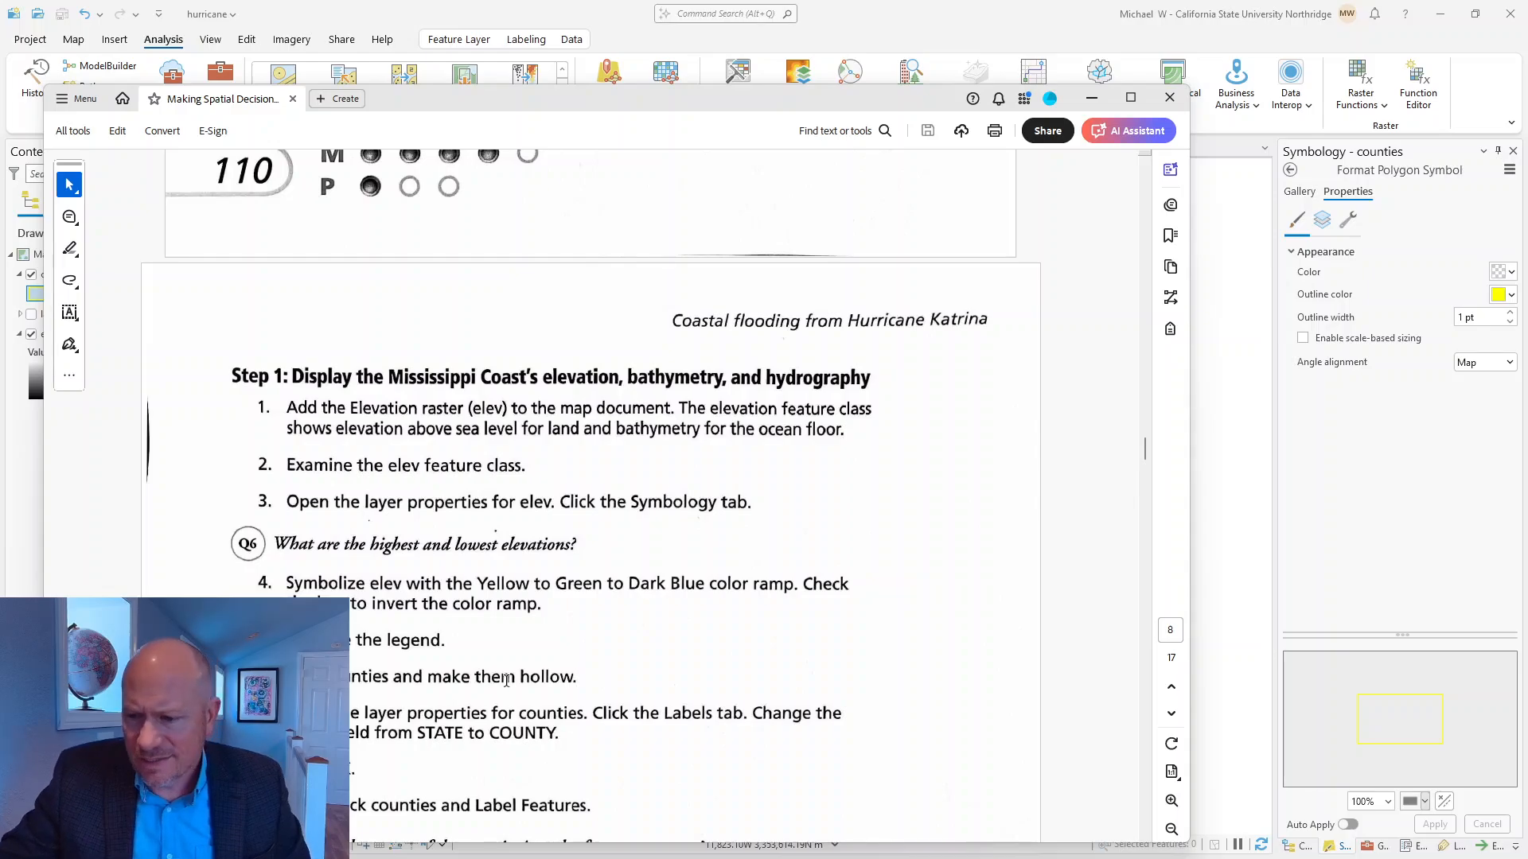
scroll(465, 669, "down", 3)
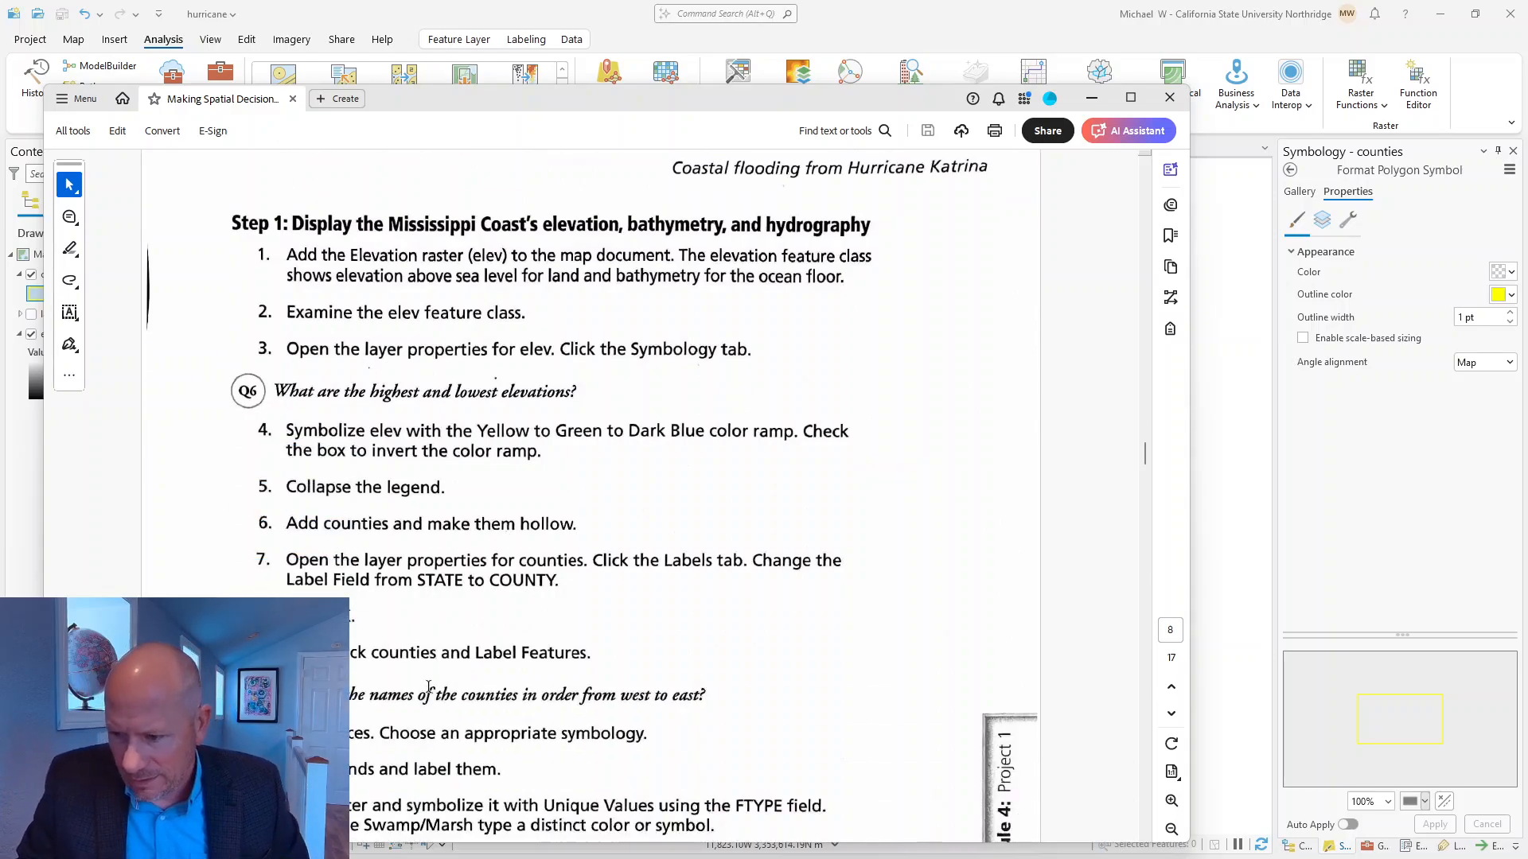
scroll(422, 677, "down", 5)
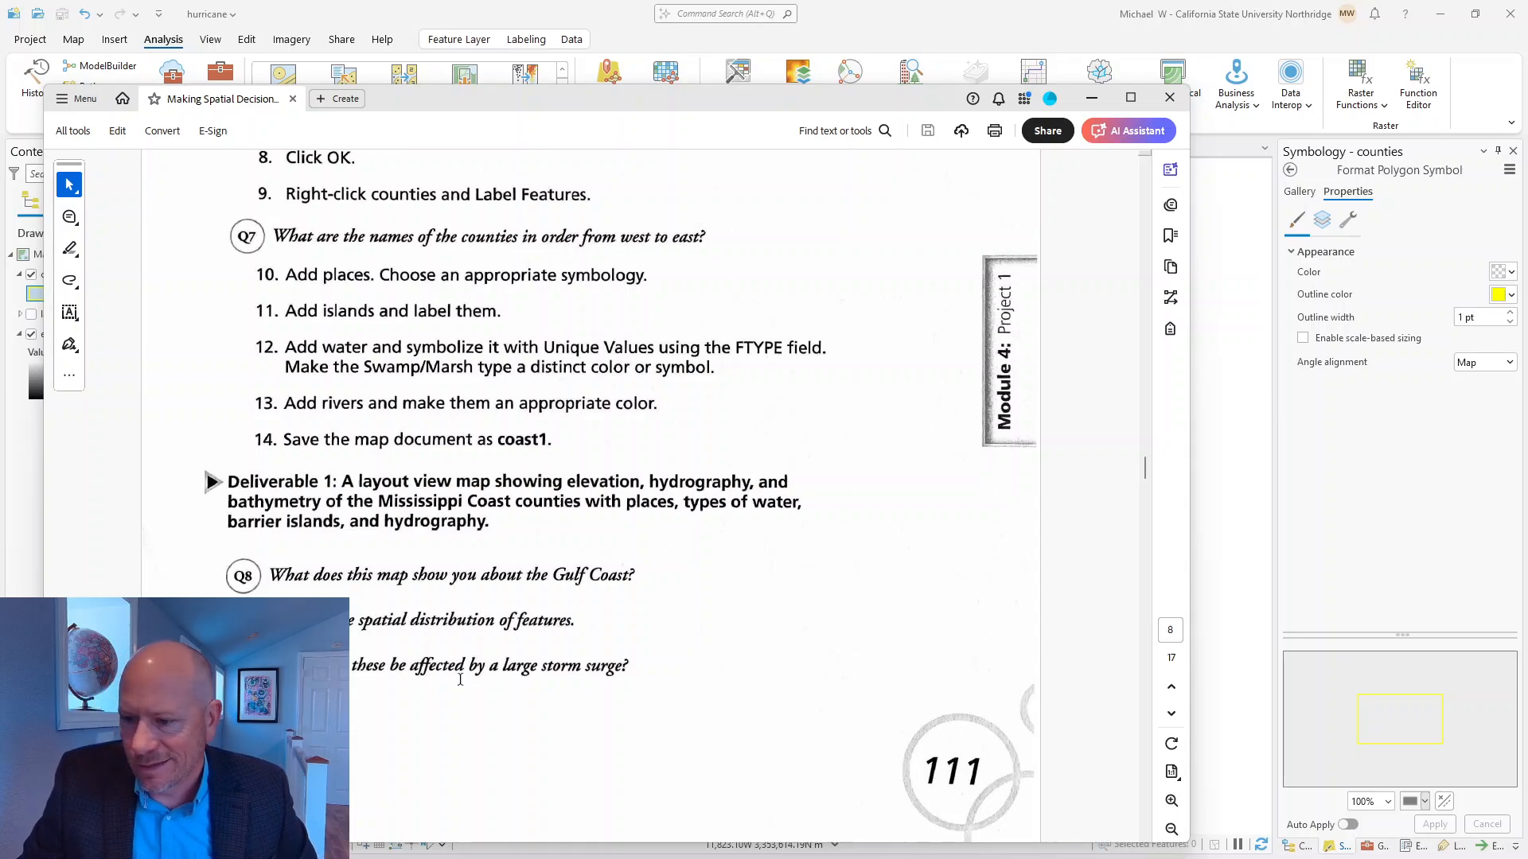
scroll(463, 673, "down", 2)
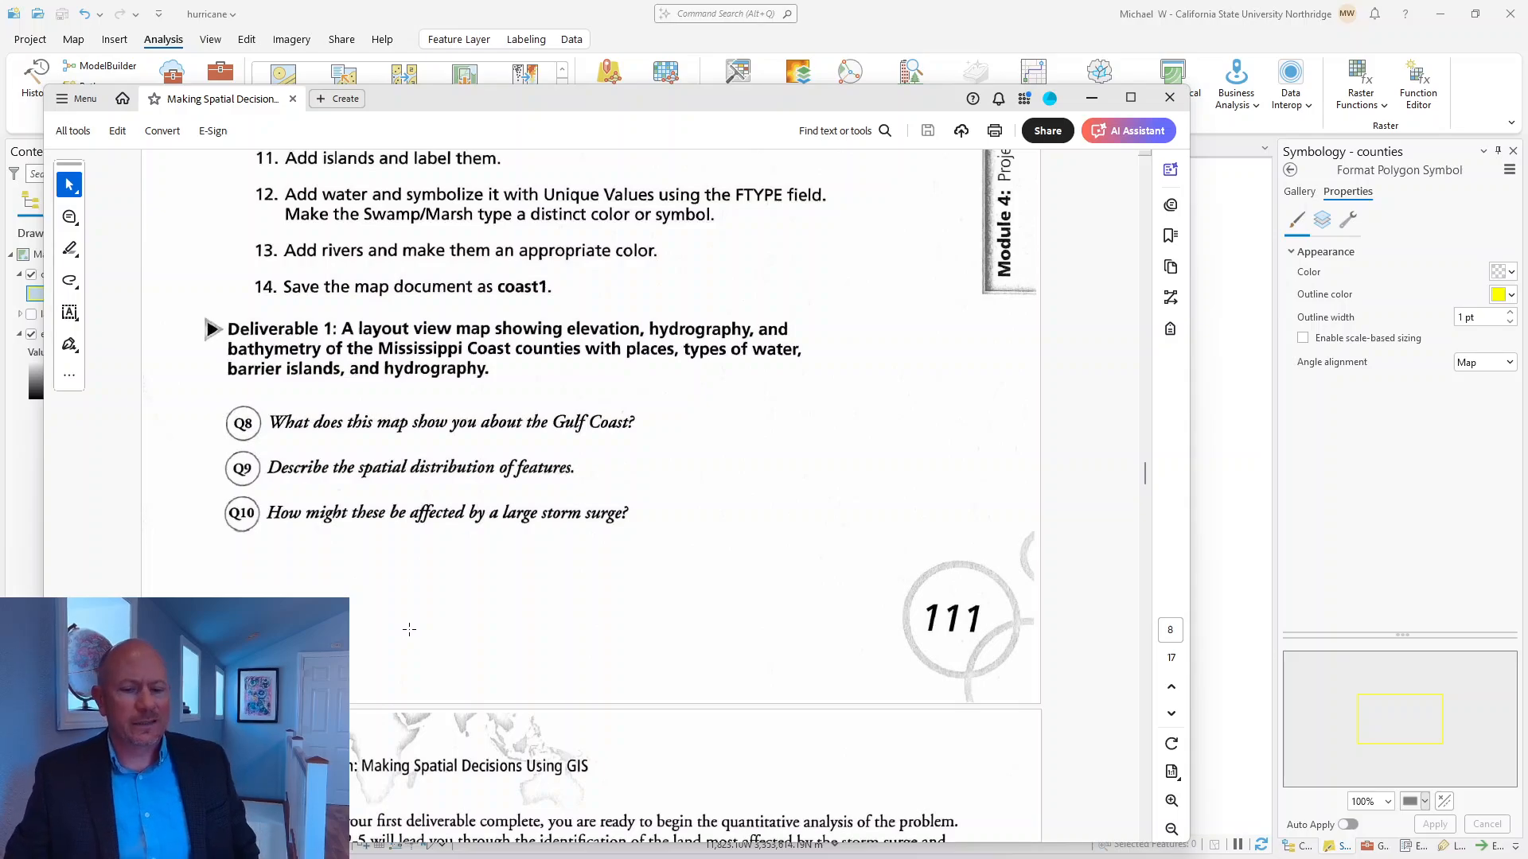
Read the Step 2 instructions for calculating flooded land and move the PDF away from the map.
scroll(591, 493, "down", 4)
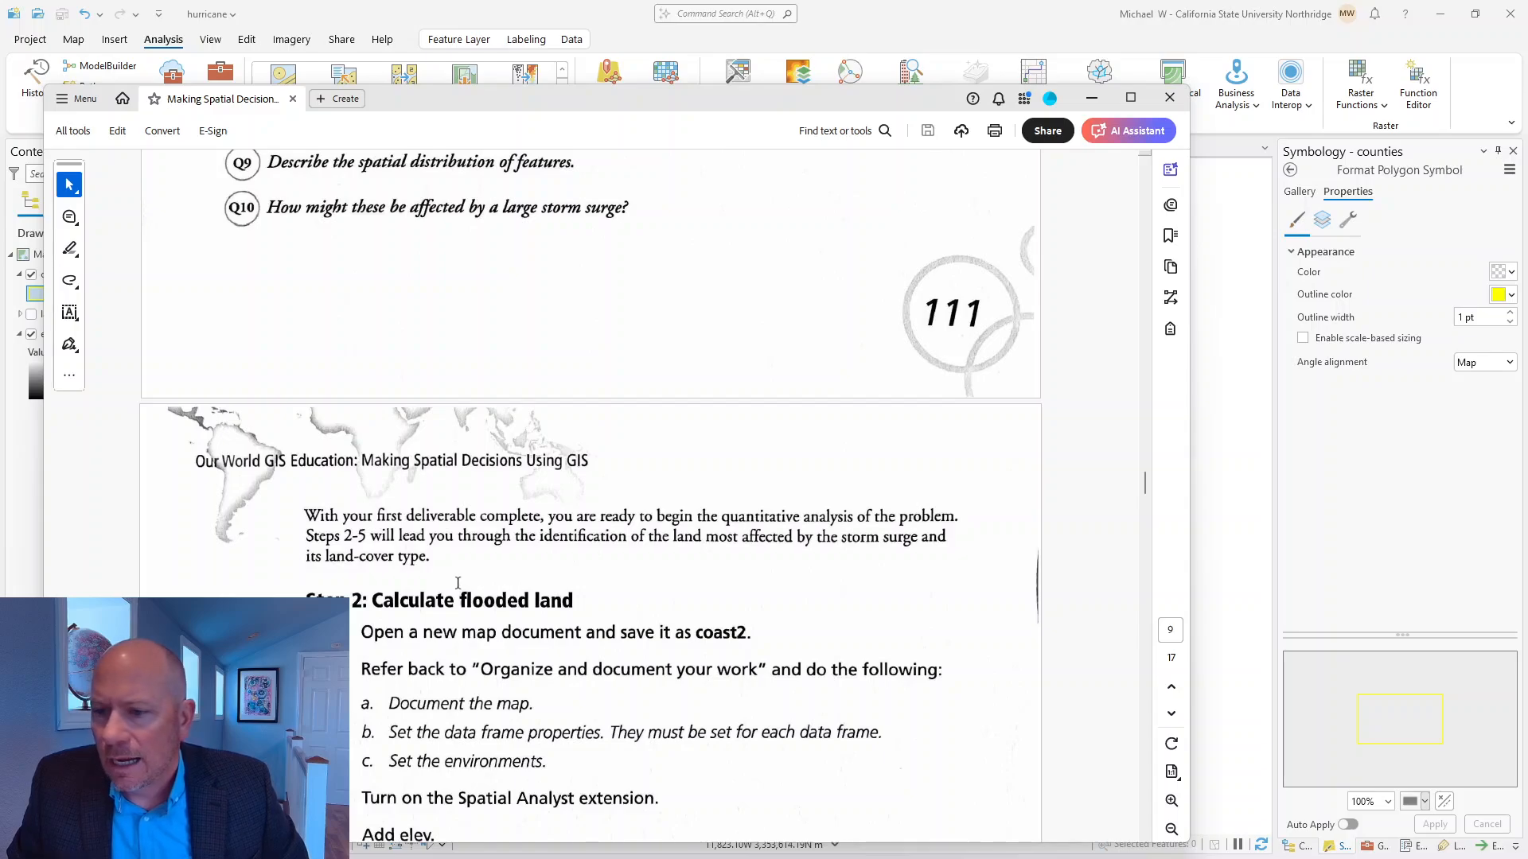
scroll(533, 628, "down", 3)
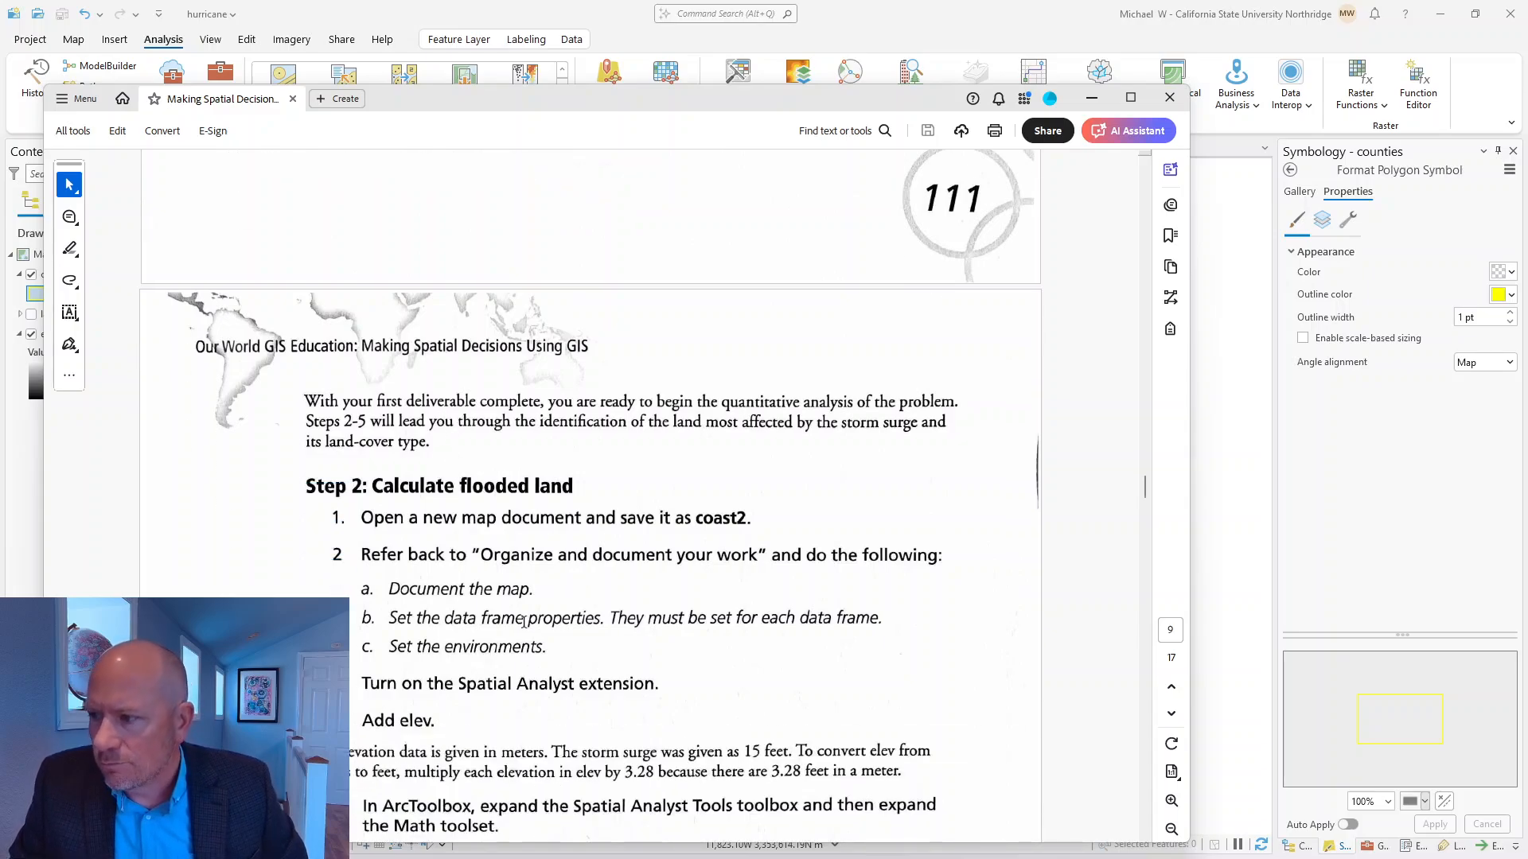
scroll(688, 593, "down", 1)
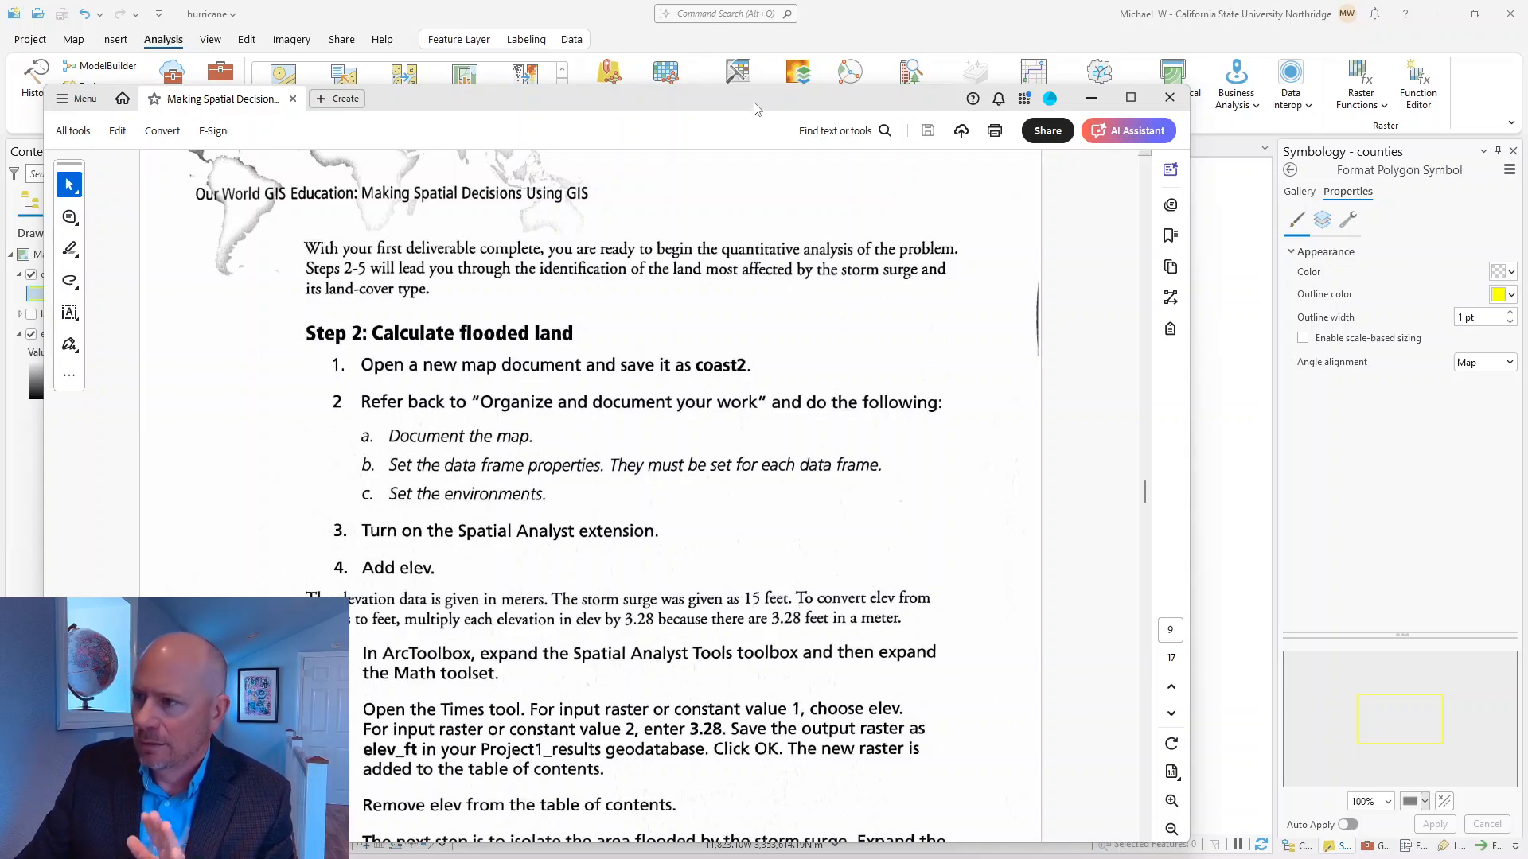
left_click_drag(757, 102, 0, 262)
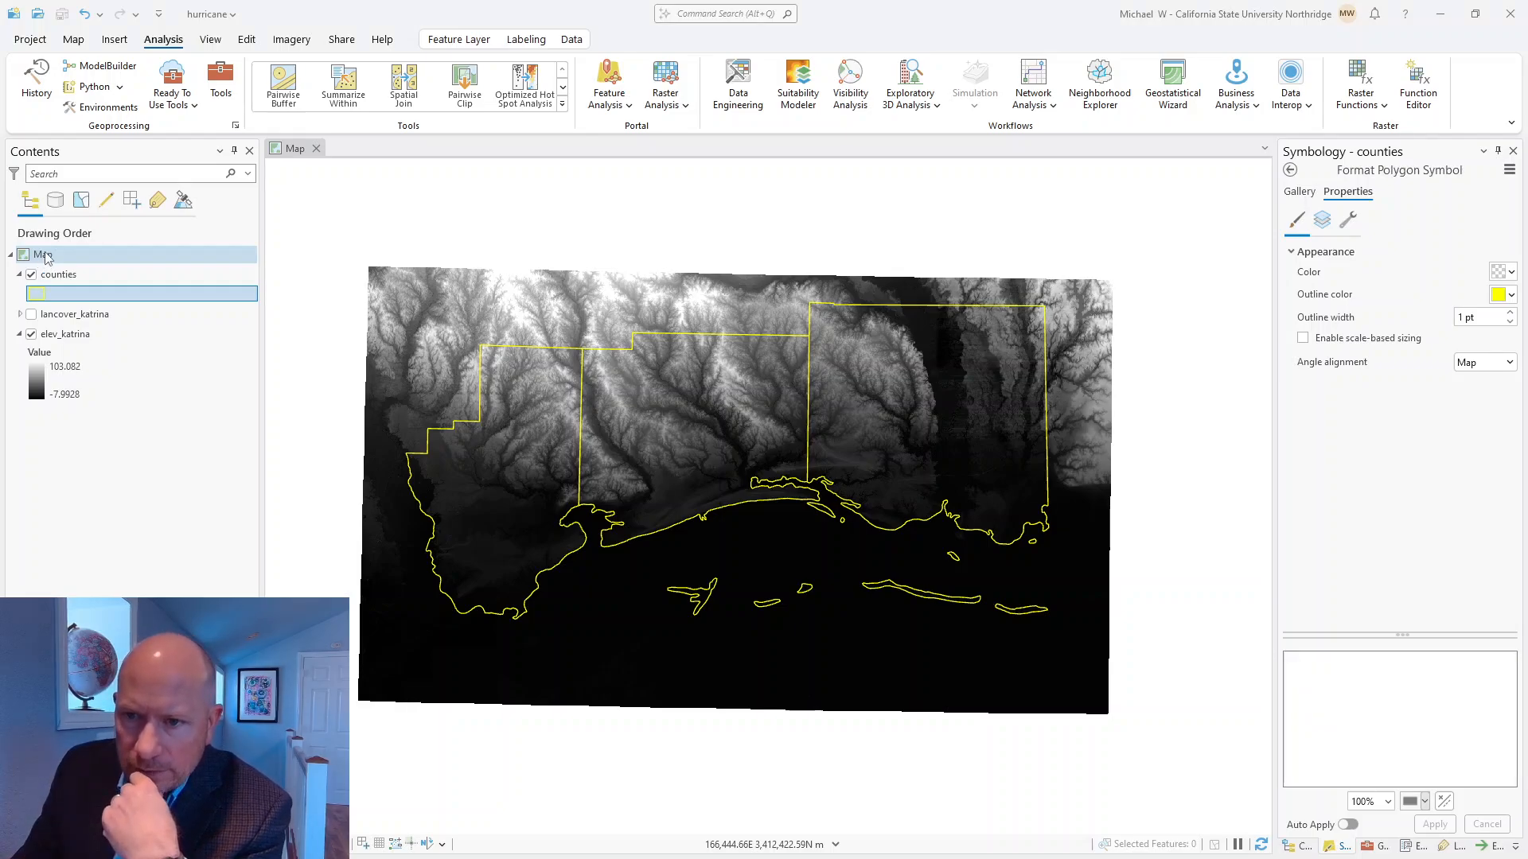
Rename the map as coast2 in its general map properties and bring its view into focus.
right_click(44, 258)
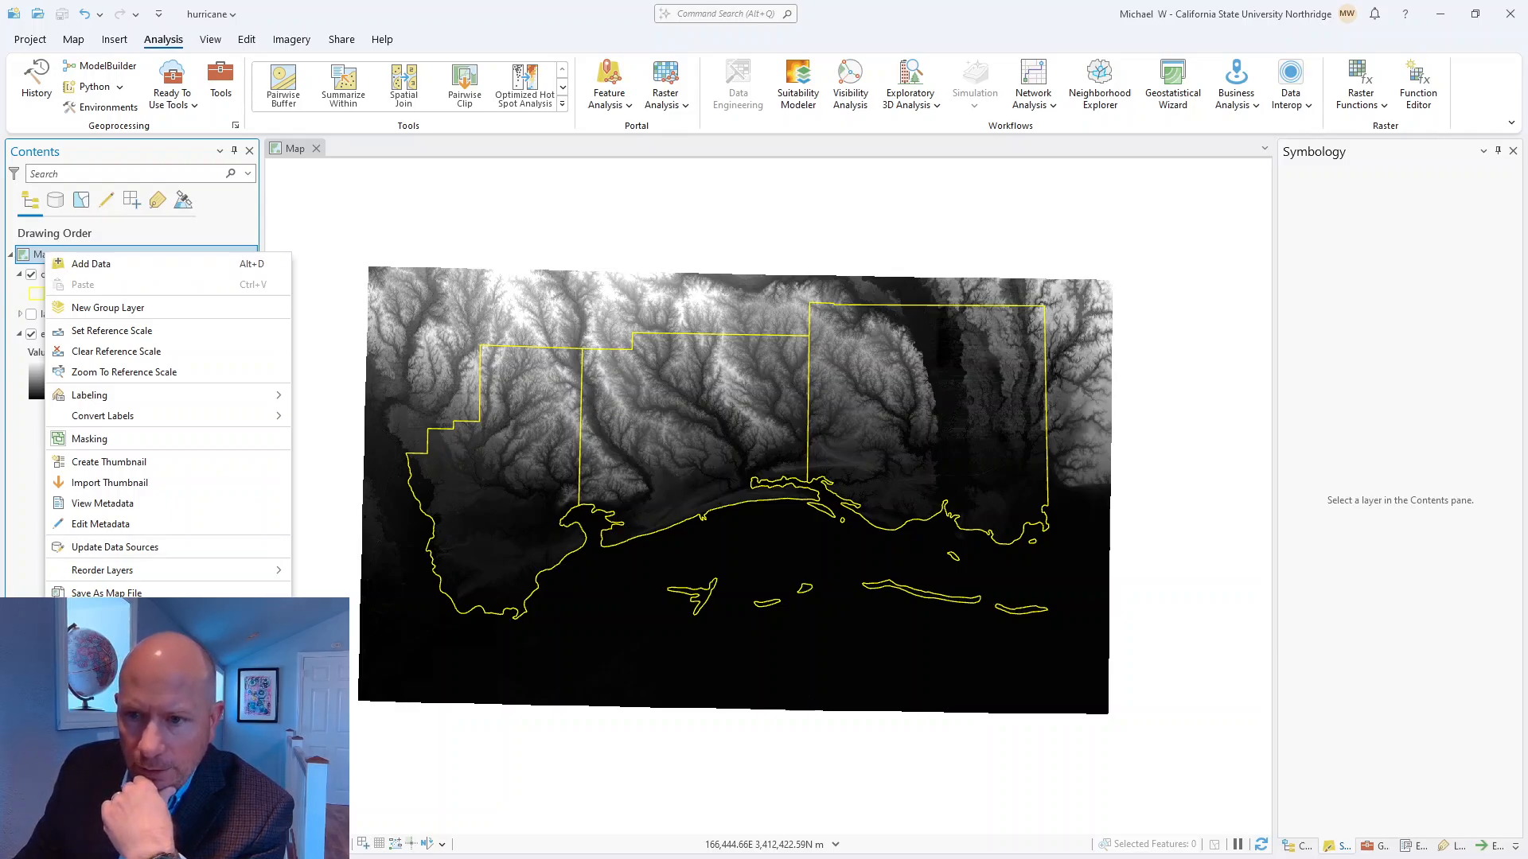
left_click(103, 616)
double_click(621, 249)
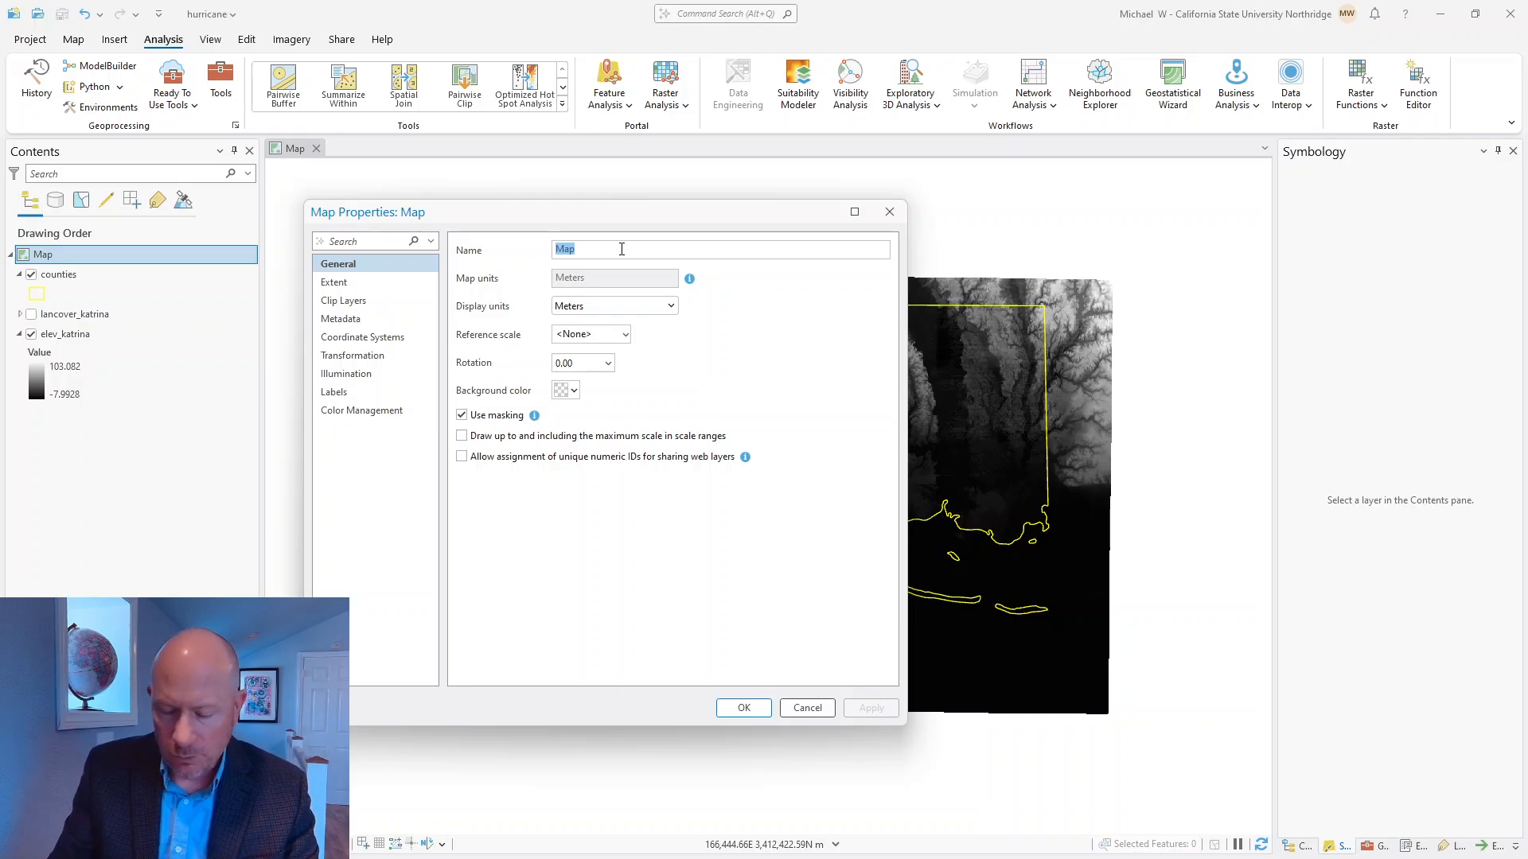
type("coast2")
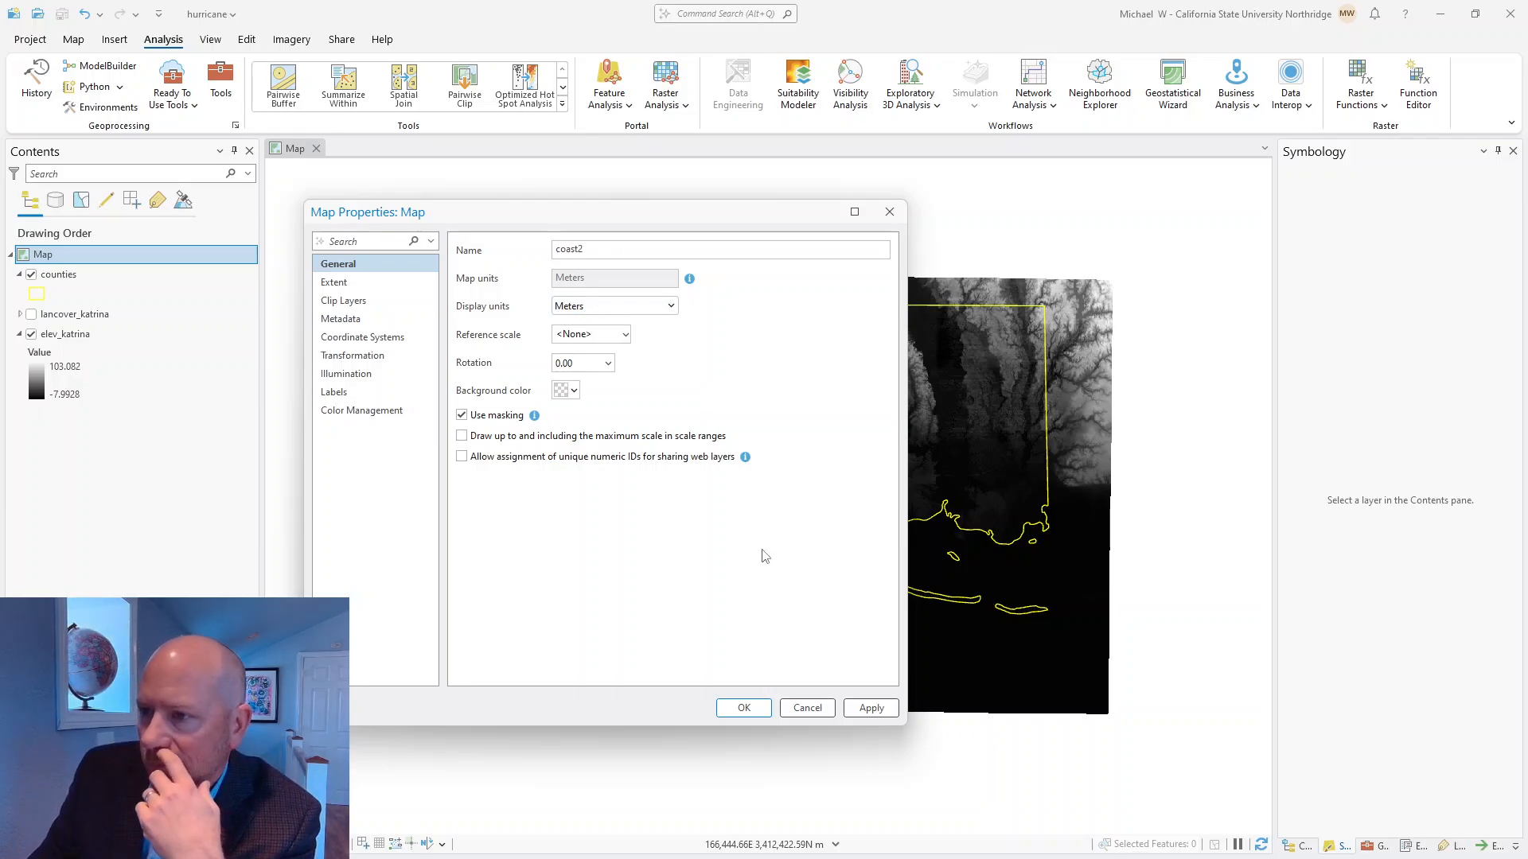
left_click(740, 709)
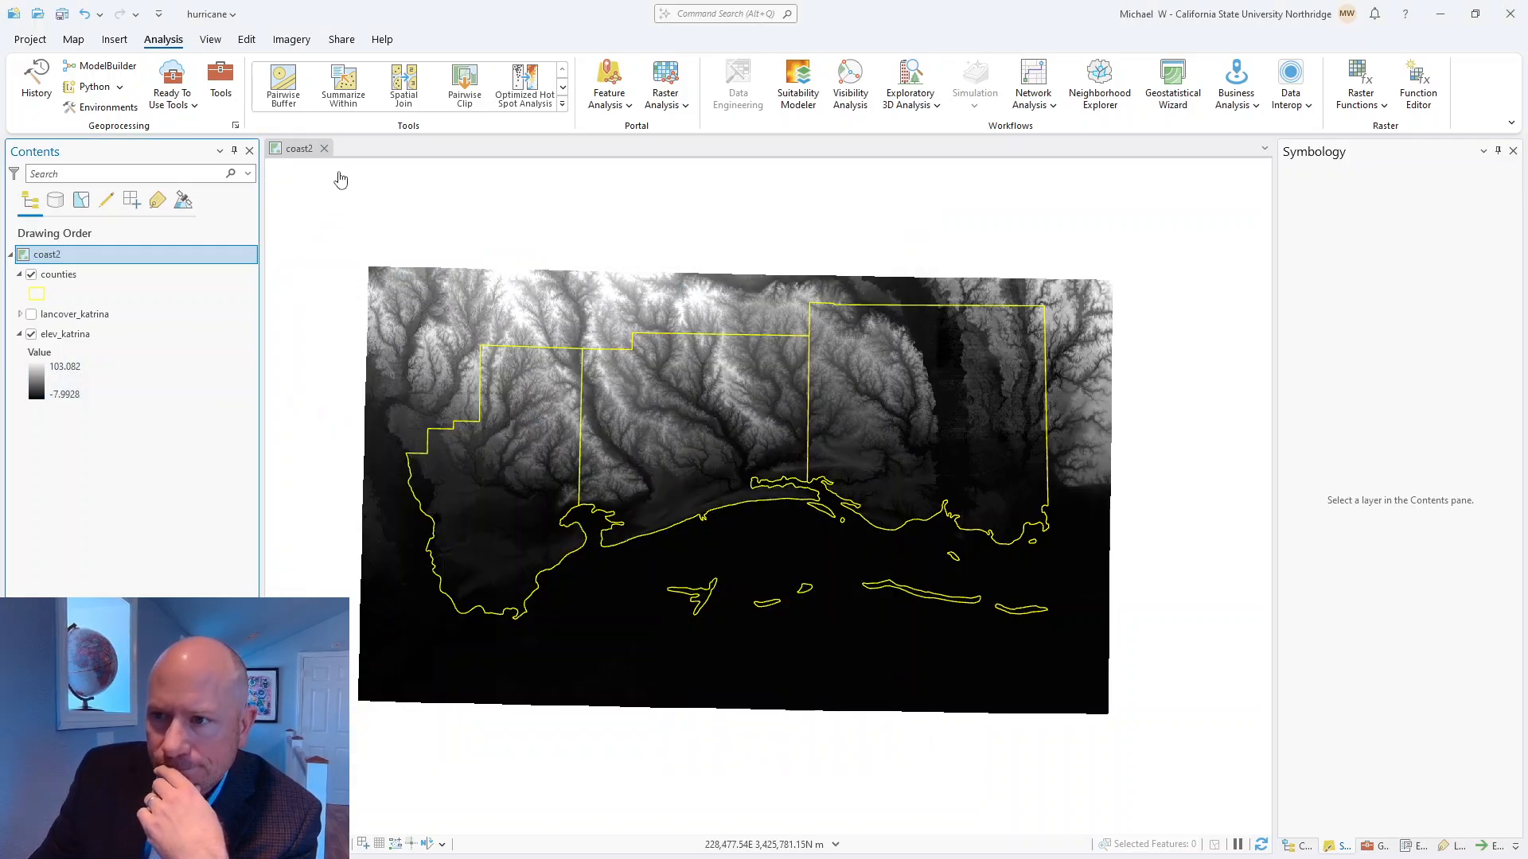
left_click(304, 151)
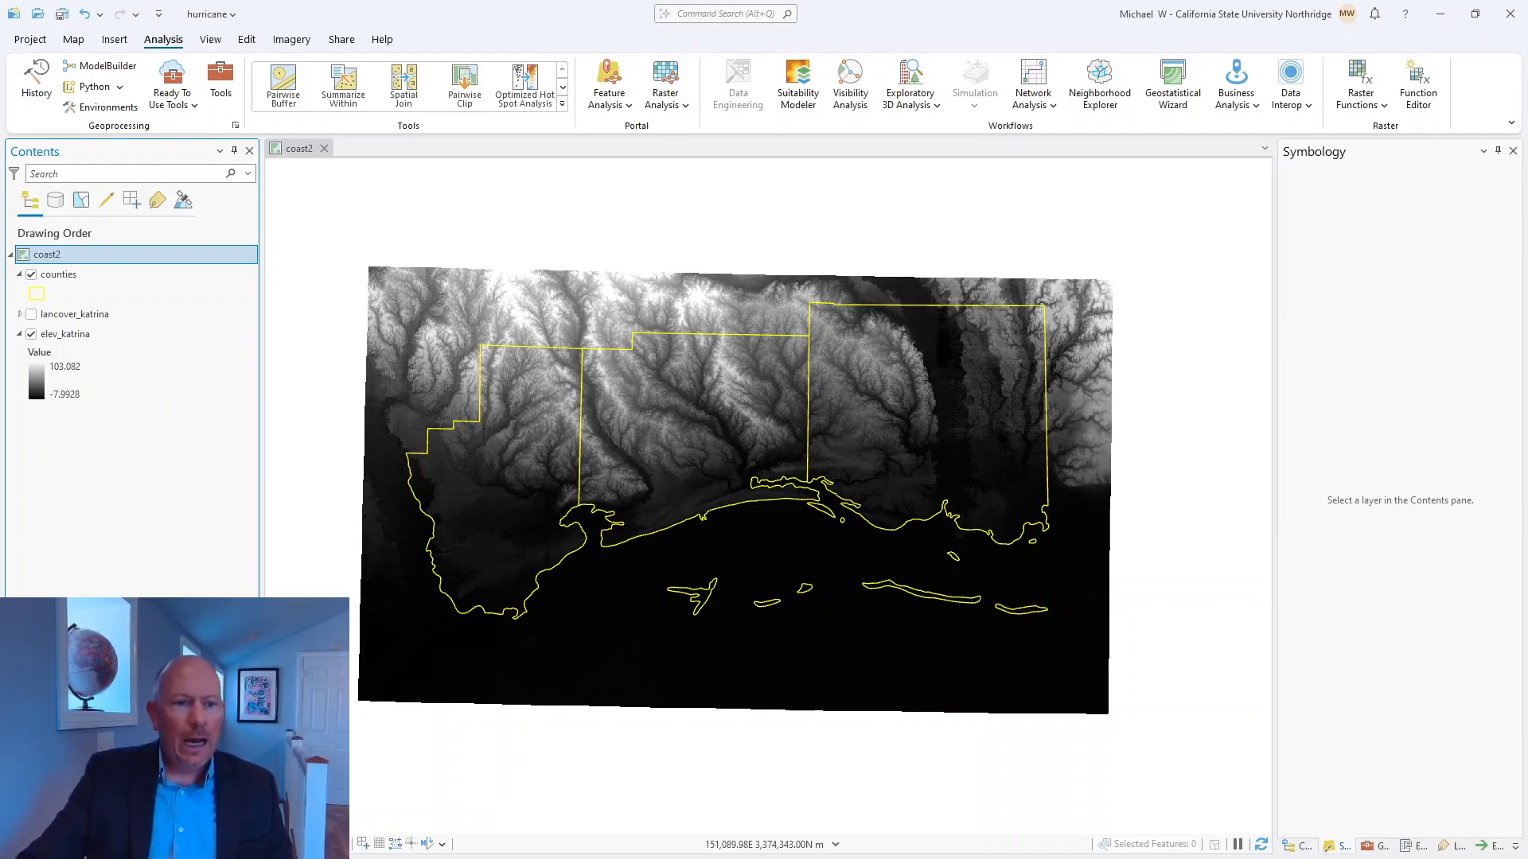
Review the Step 2 instructions in the PDF, minimize it, and check the licensing information for the Spatial Analyst extension.
left_click_drag(0, 199, 554, 141)
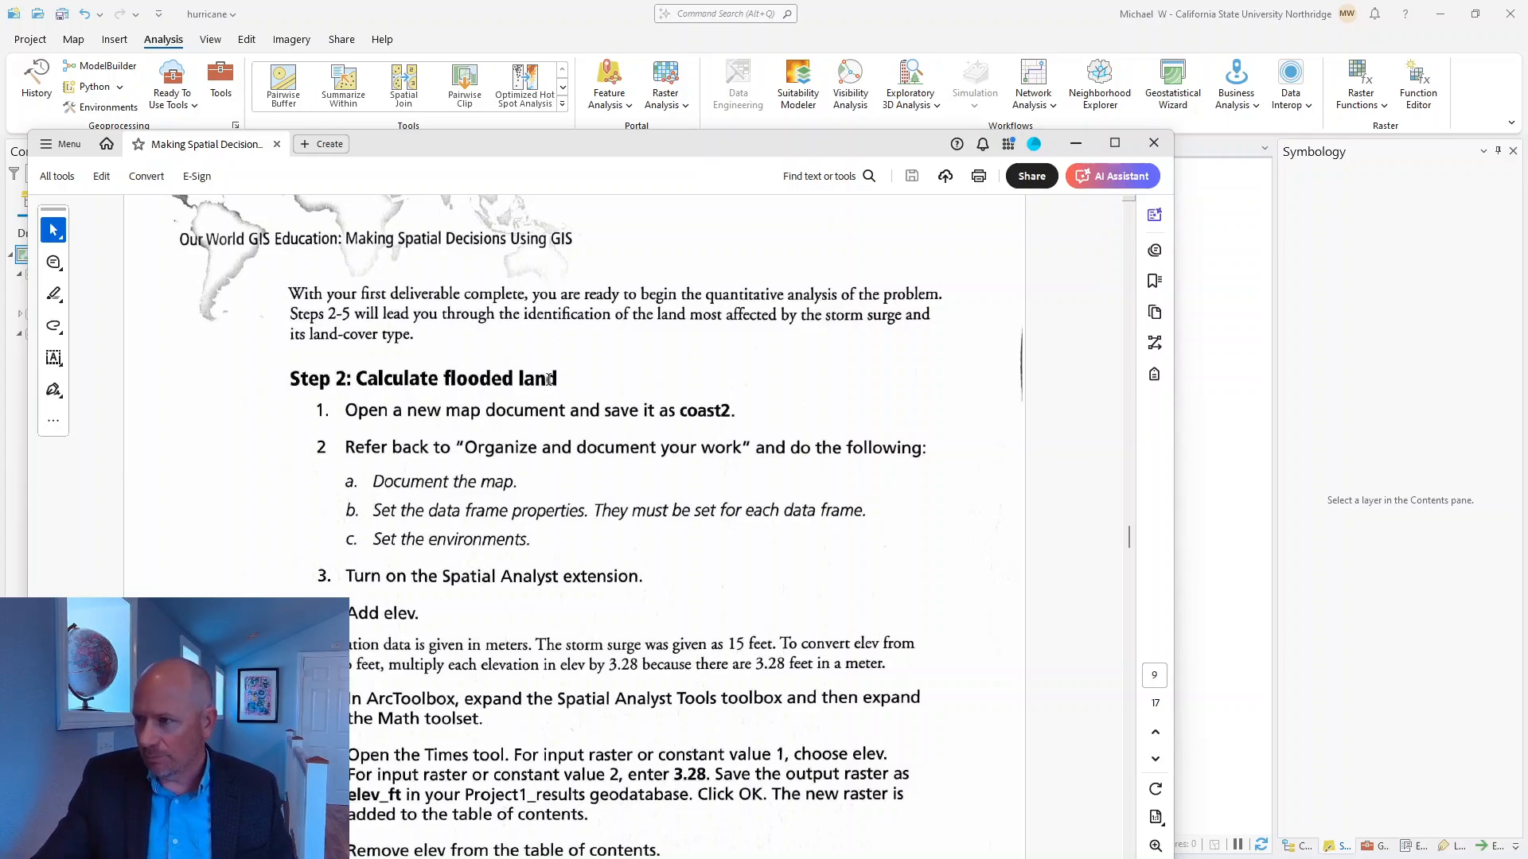
left_click(1071, 148)
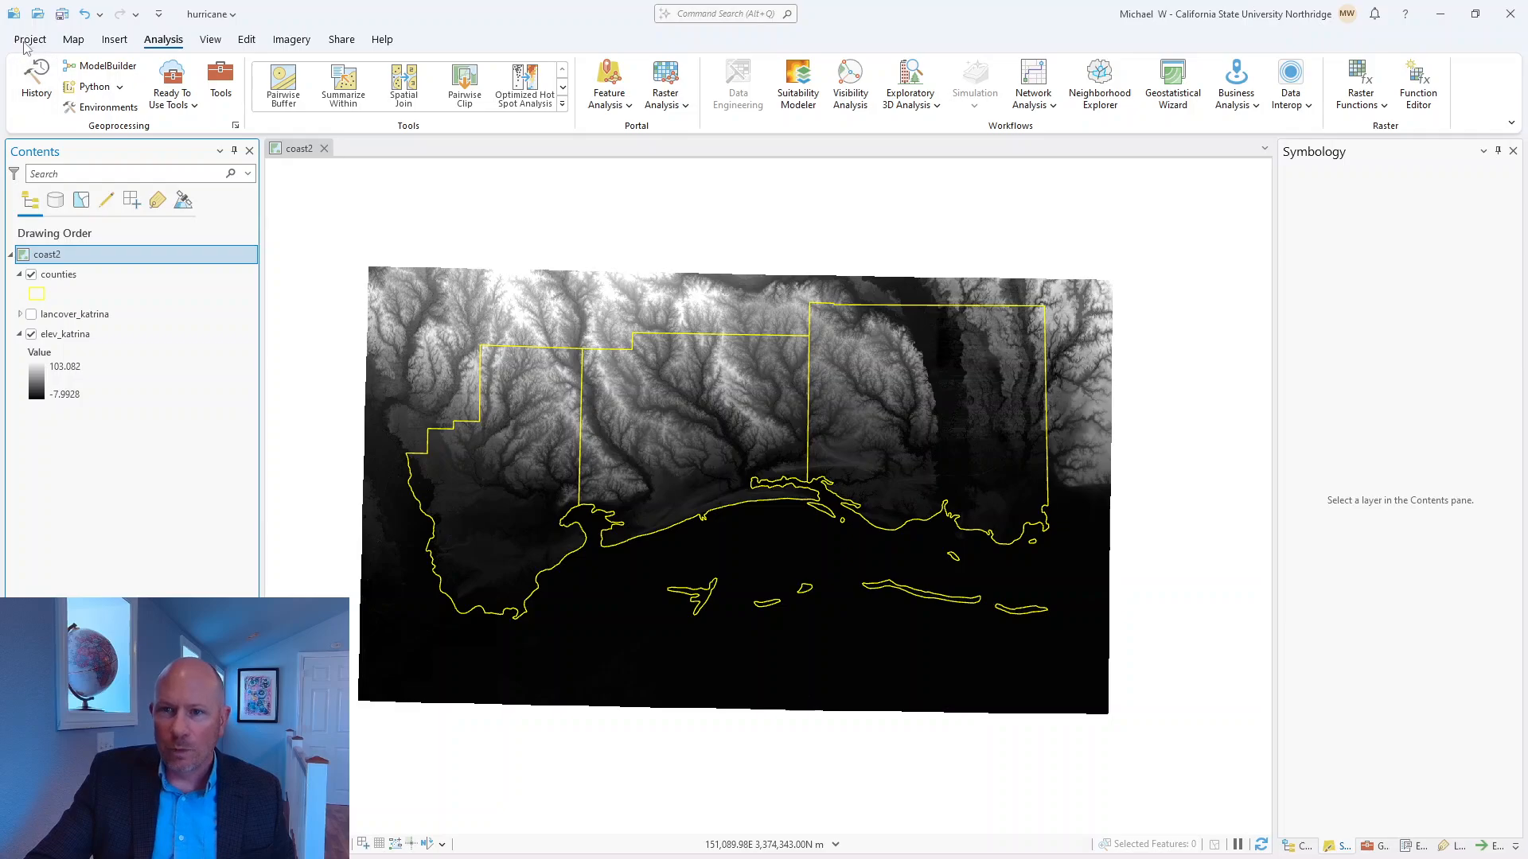
left_click(30, 39)
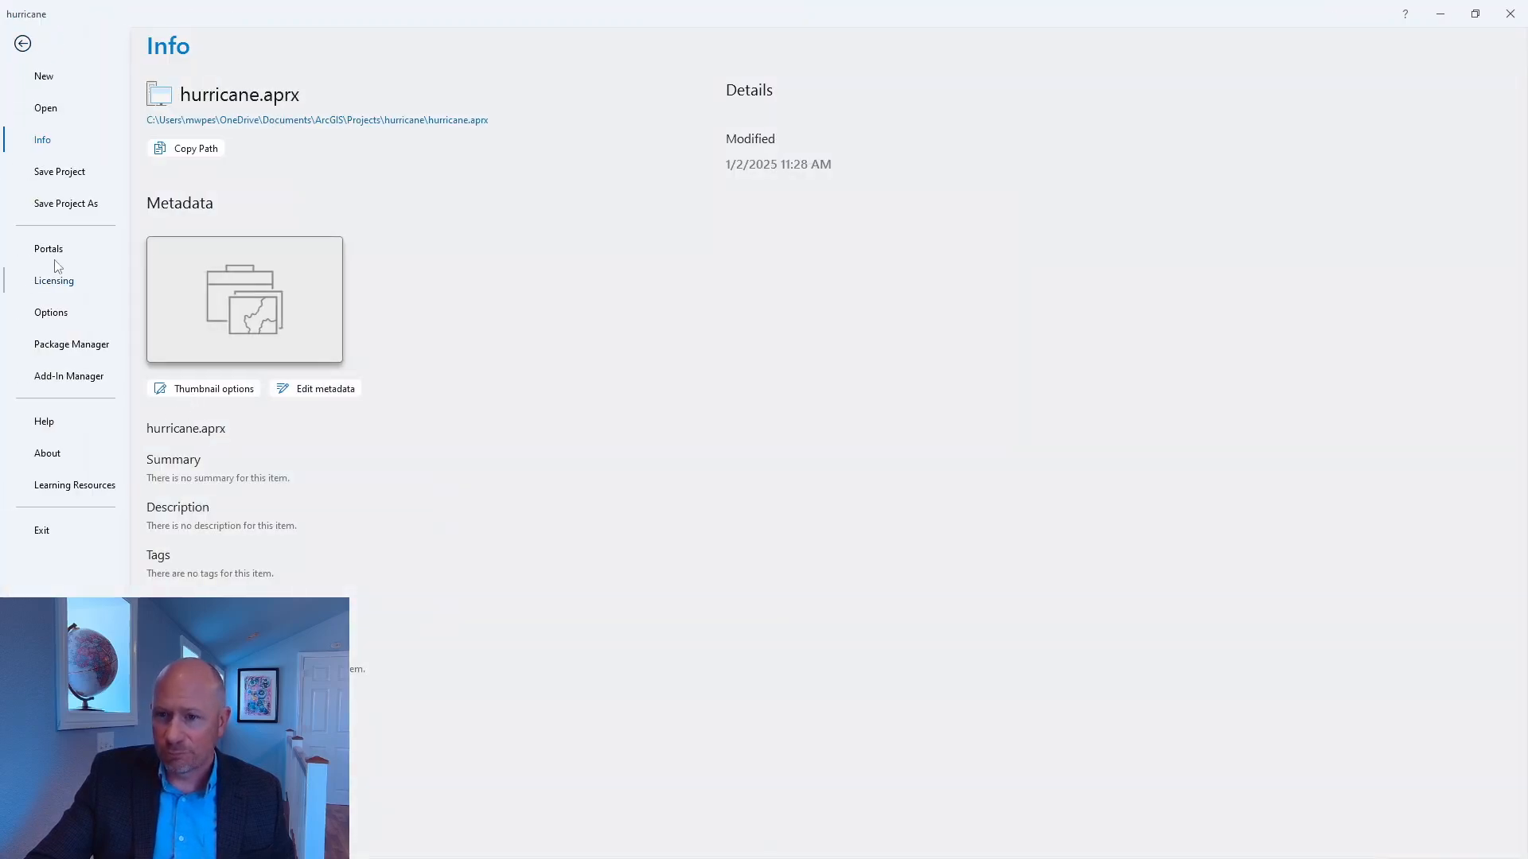
left_click(64, 283)
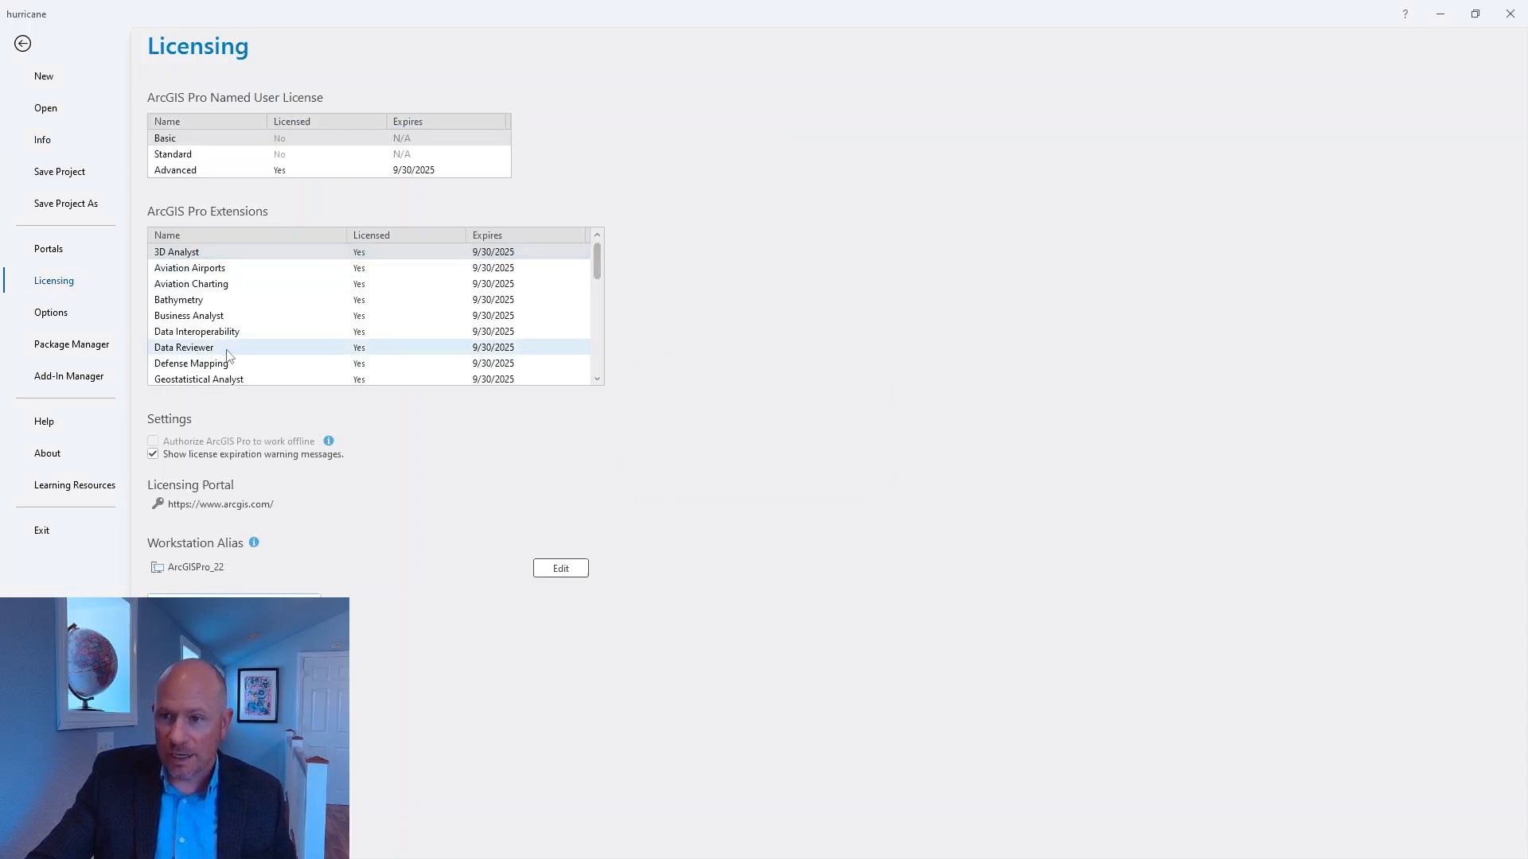
scroll(225, 347, "down", 2)
scroll(223, 350, "down", 2)
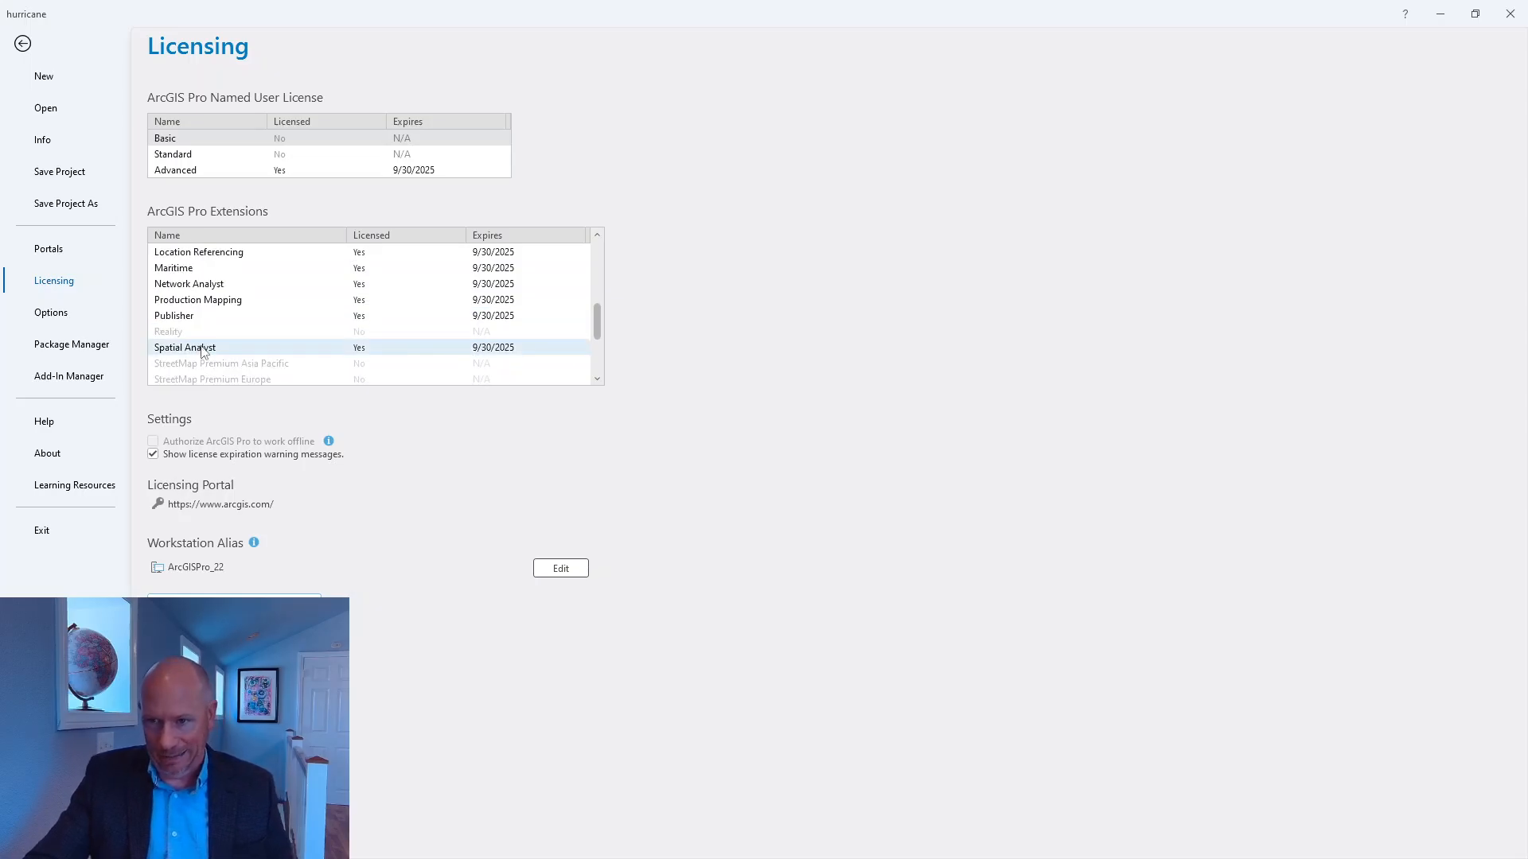
Look through the rest of the licensed extensions, recheck the Spatial Analyst entry, and return to the map.
scroll(215, 348, "up", 2)
scroll(255, 355, "up", 1)
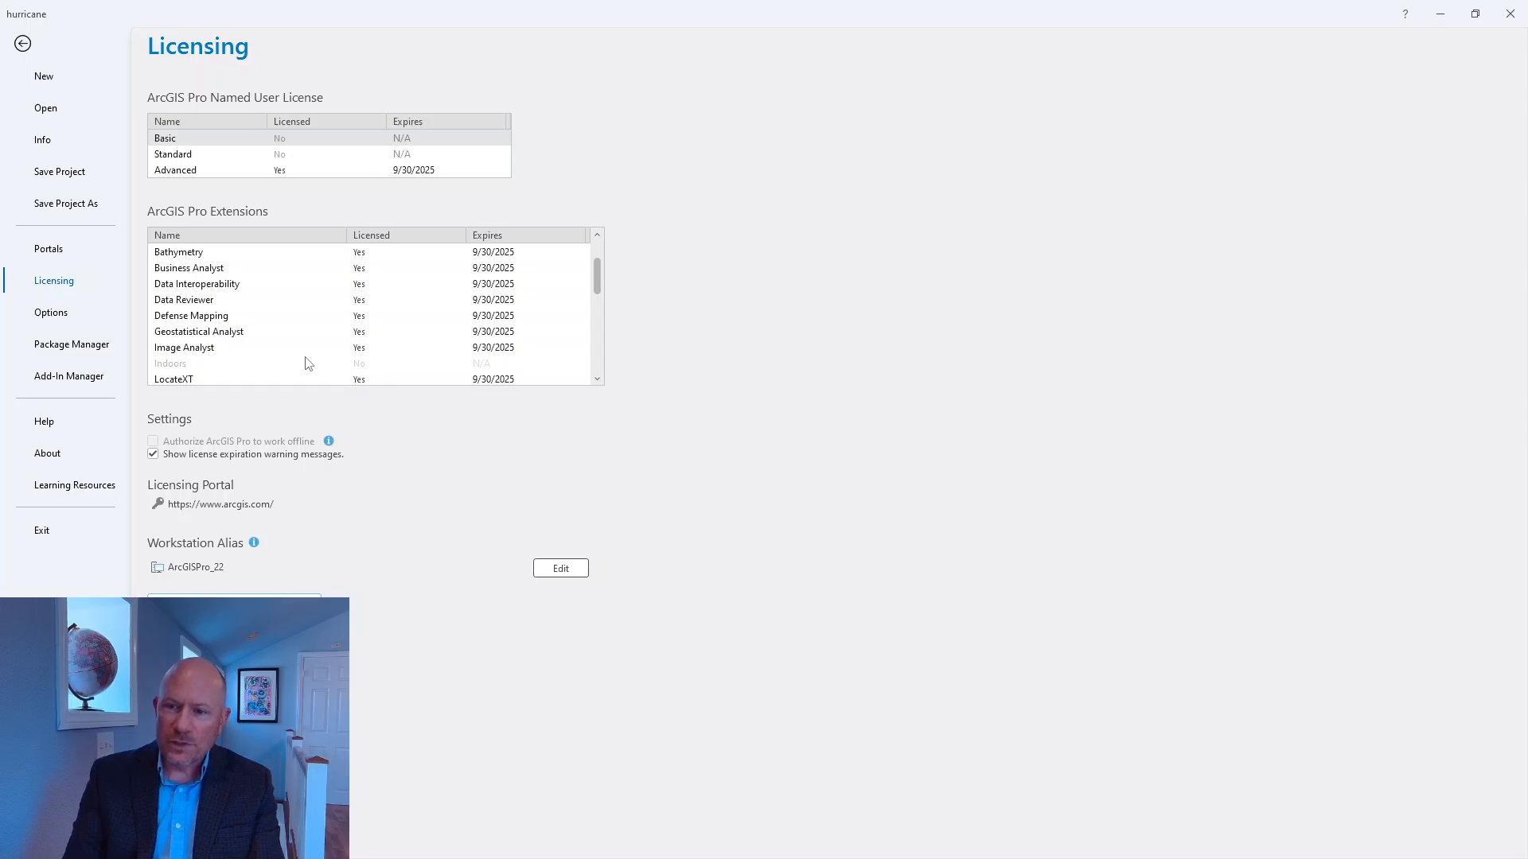
scroll(297, 302, "down", 4)
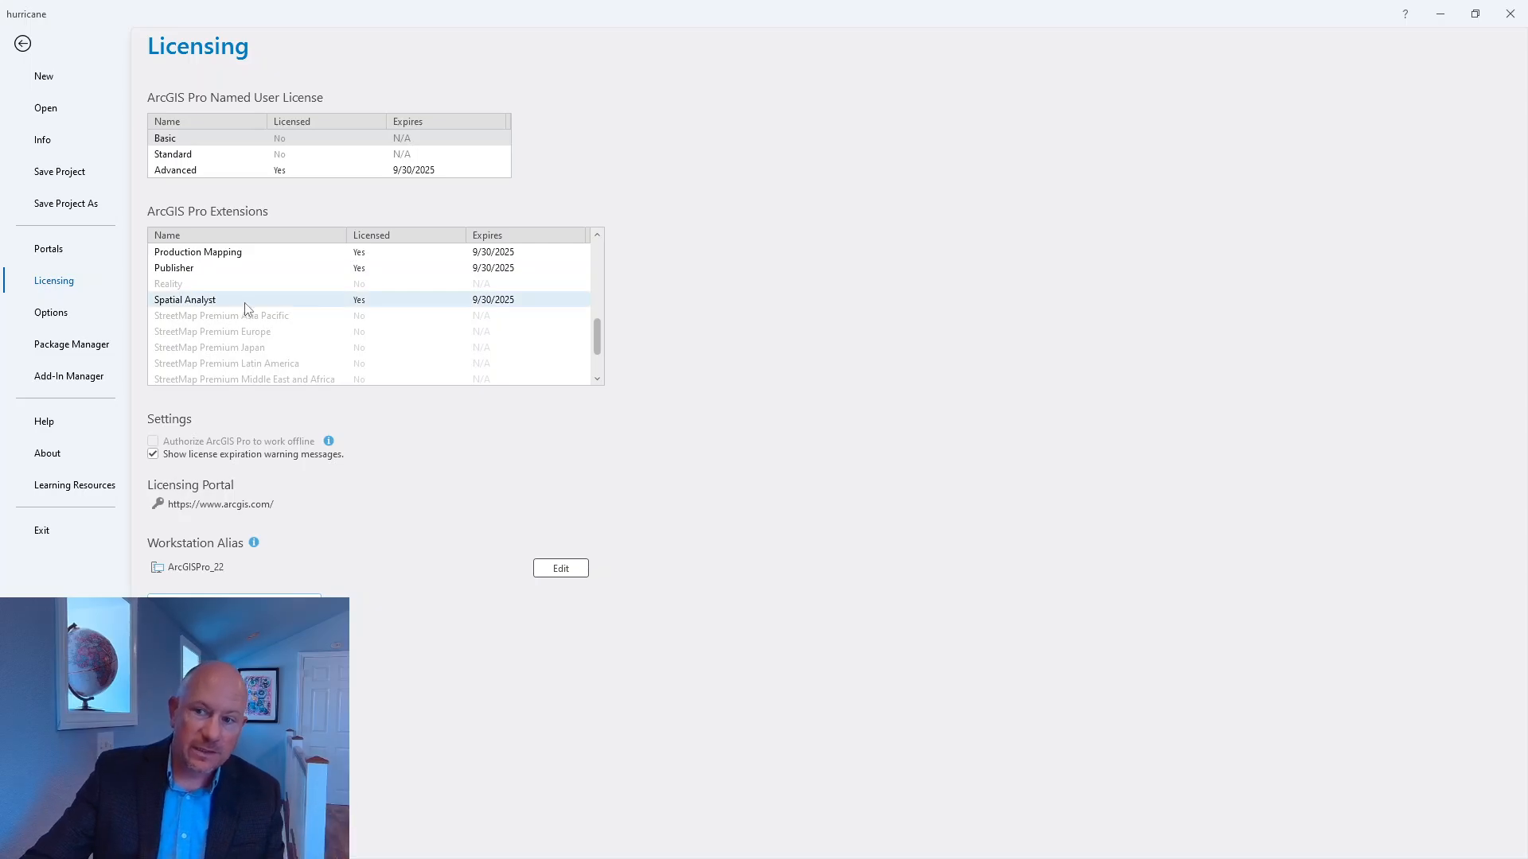
scroll(252, 309, "up", 1)
scroll(302, 330, "up", 3)
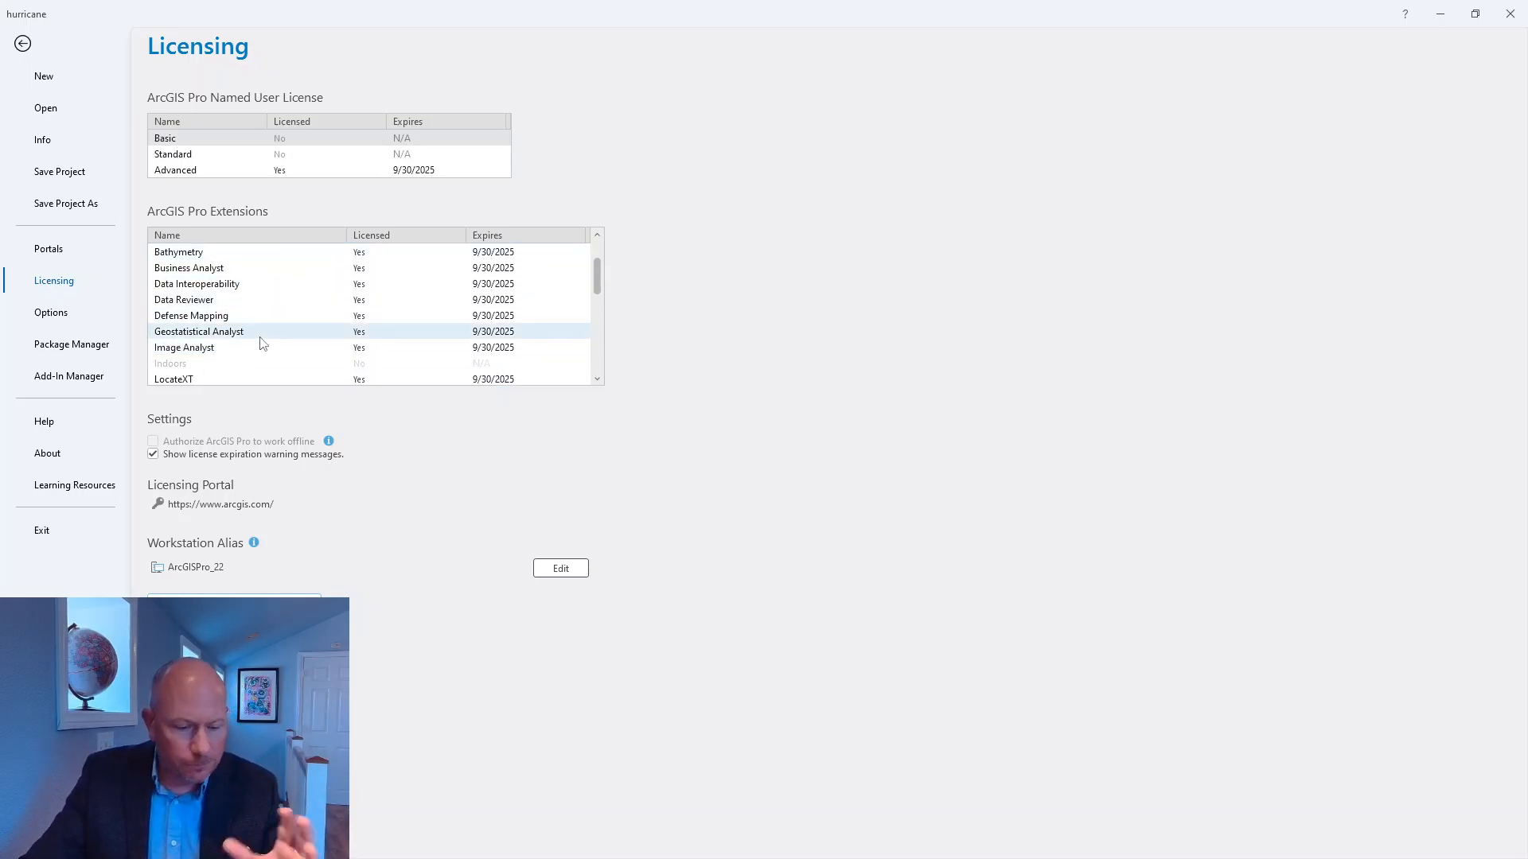
mouse_move(261, 342)
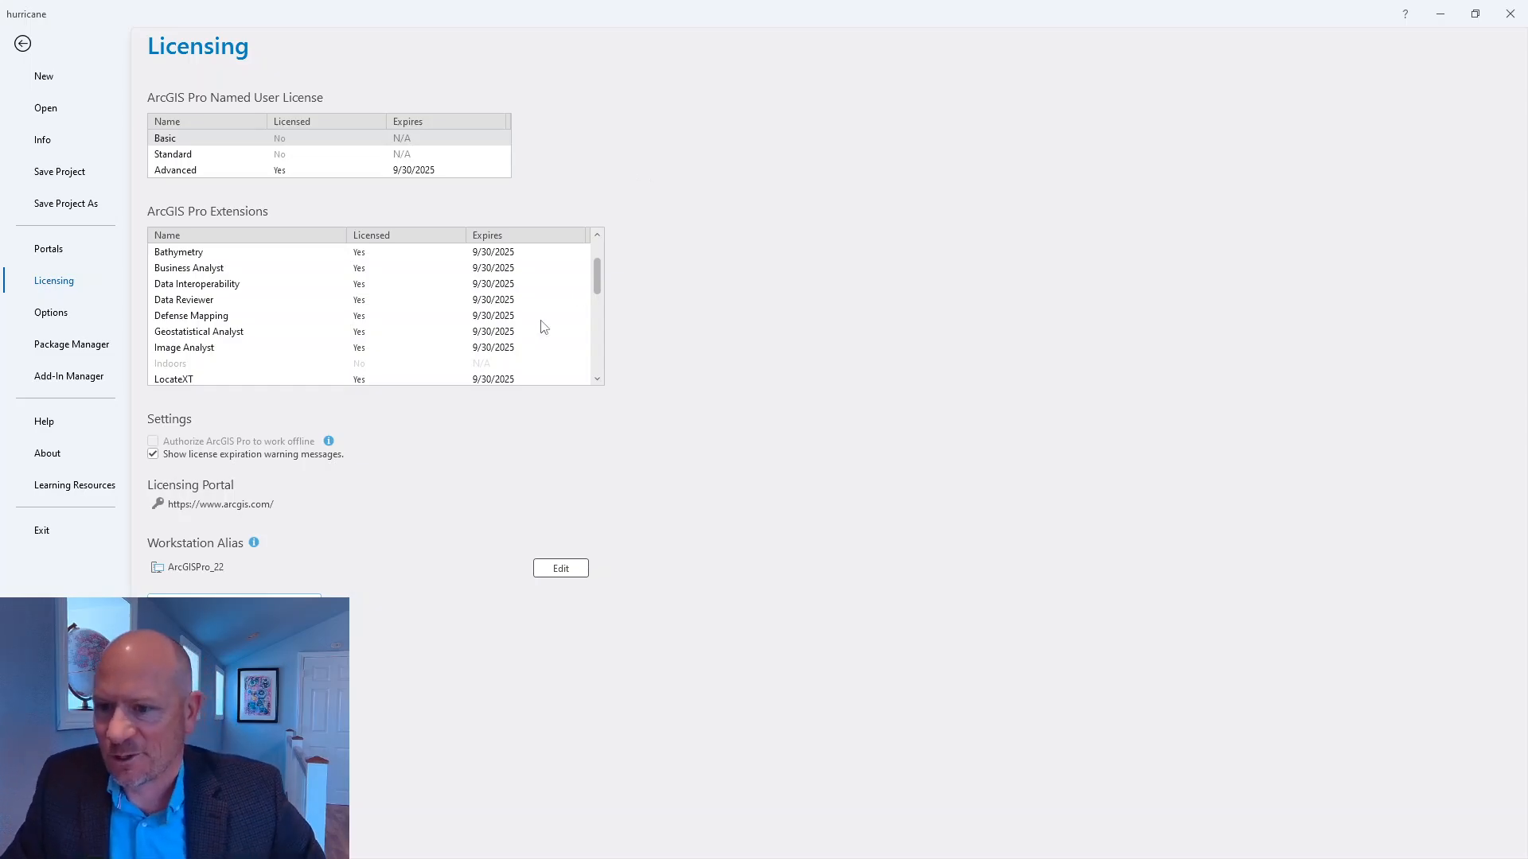
scroll(266, 380, "down", 4)
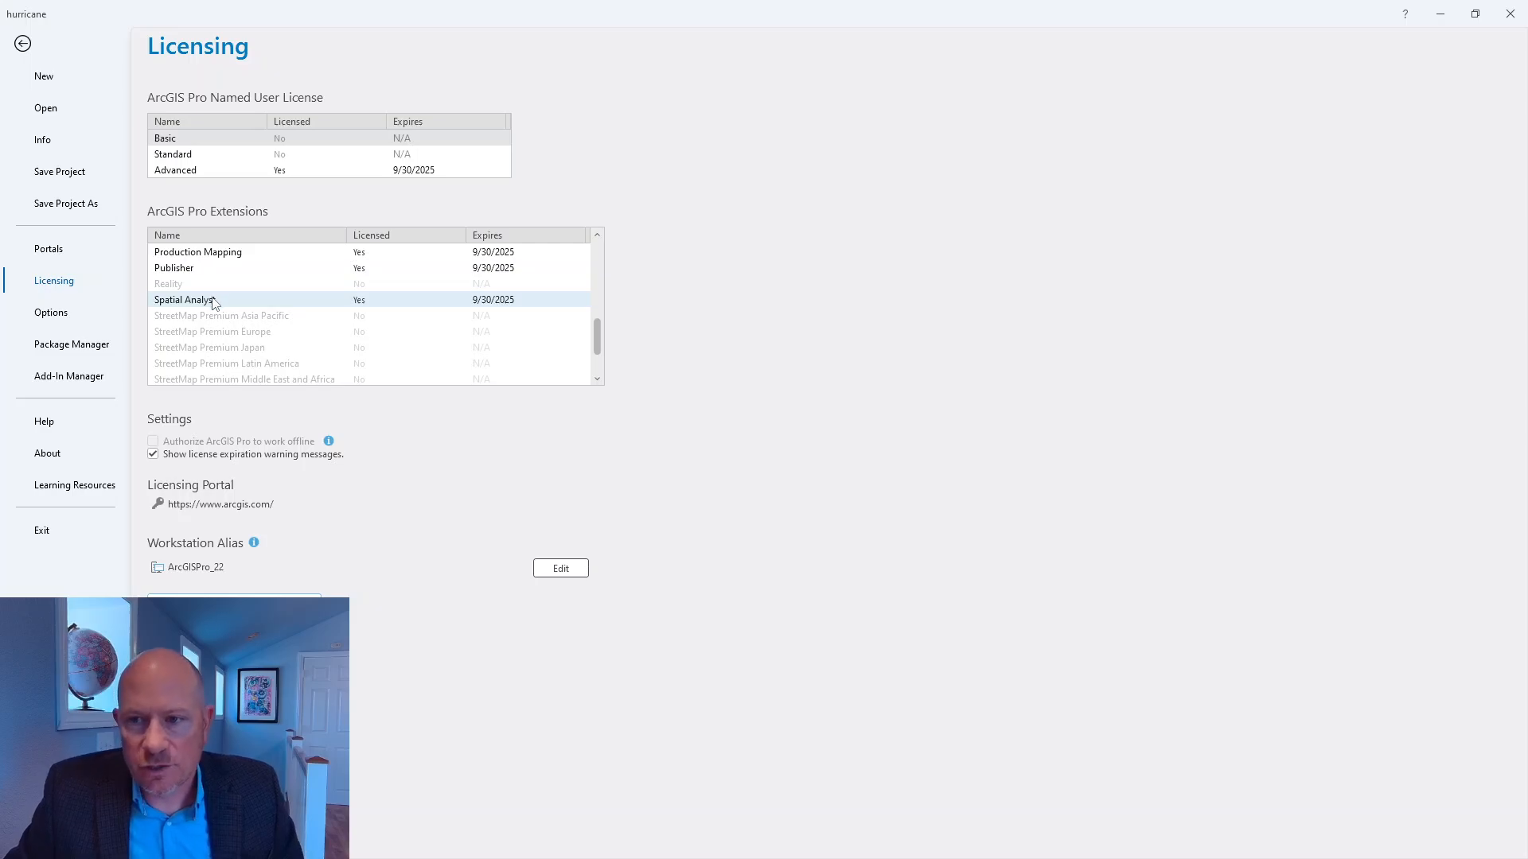
mouse_move(213, 304)
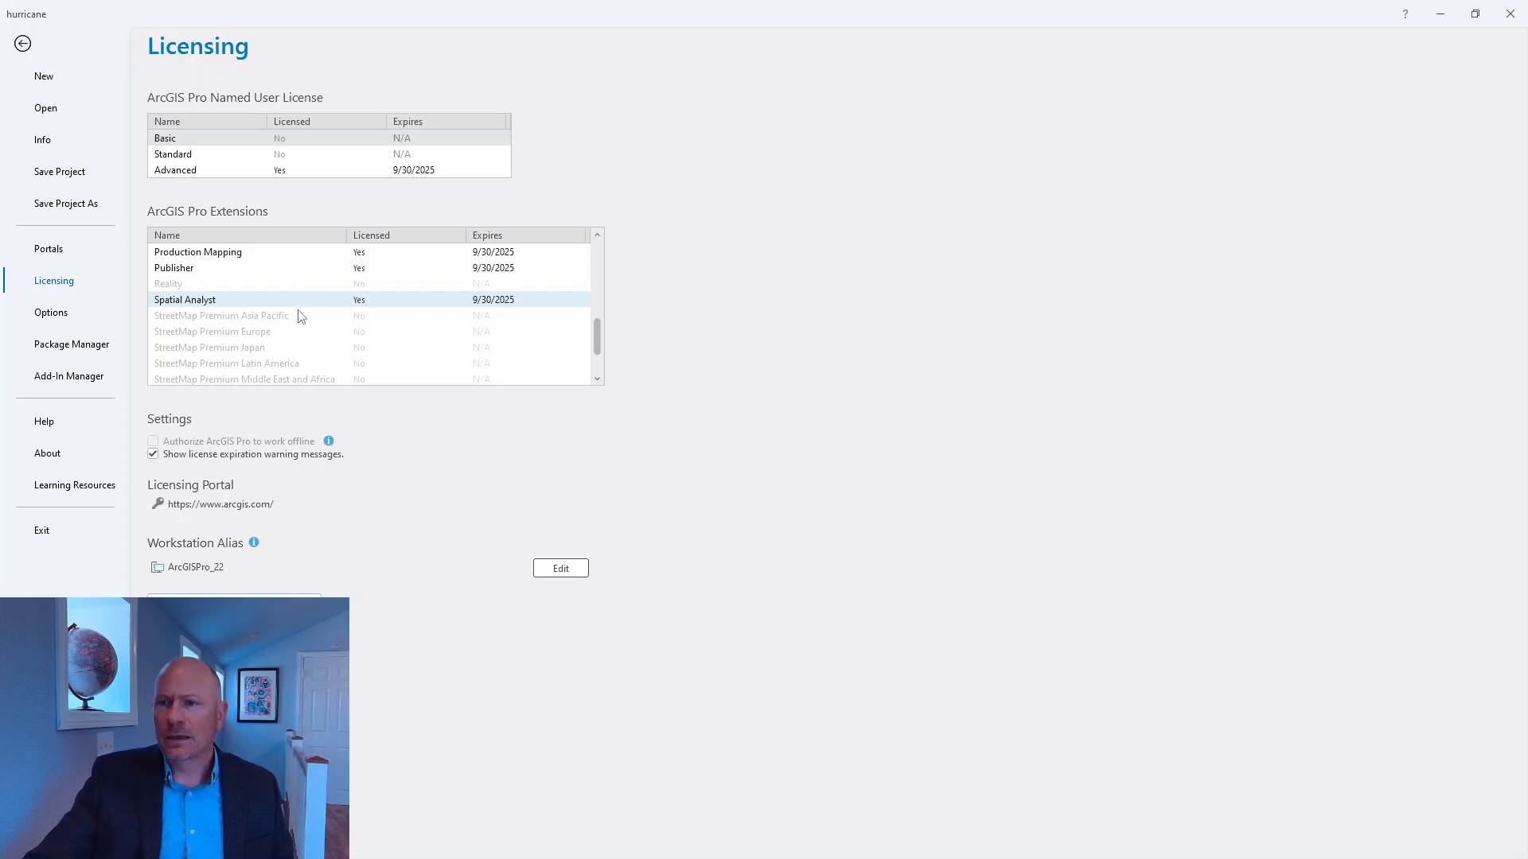
left_click(22, 44)
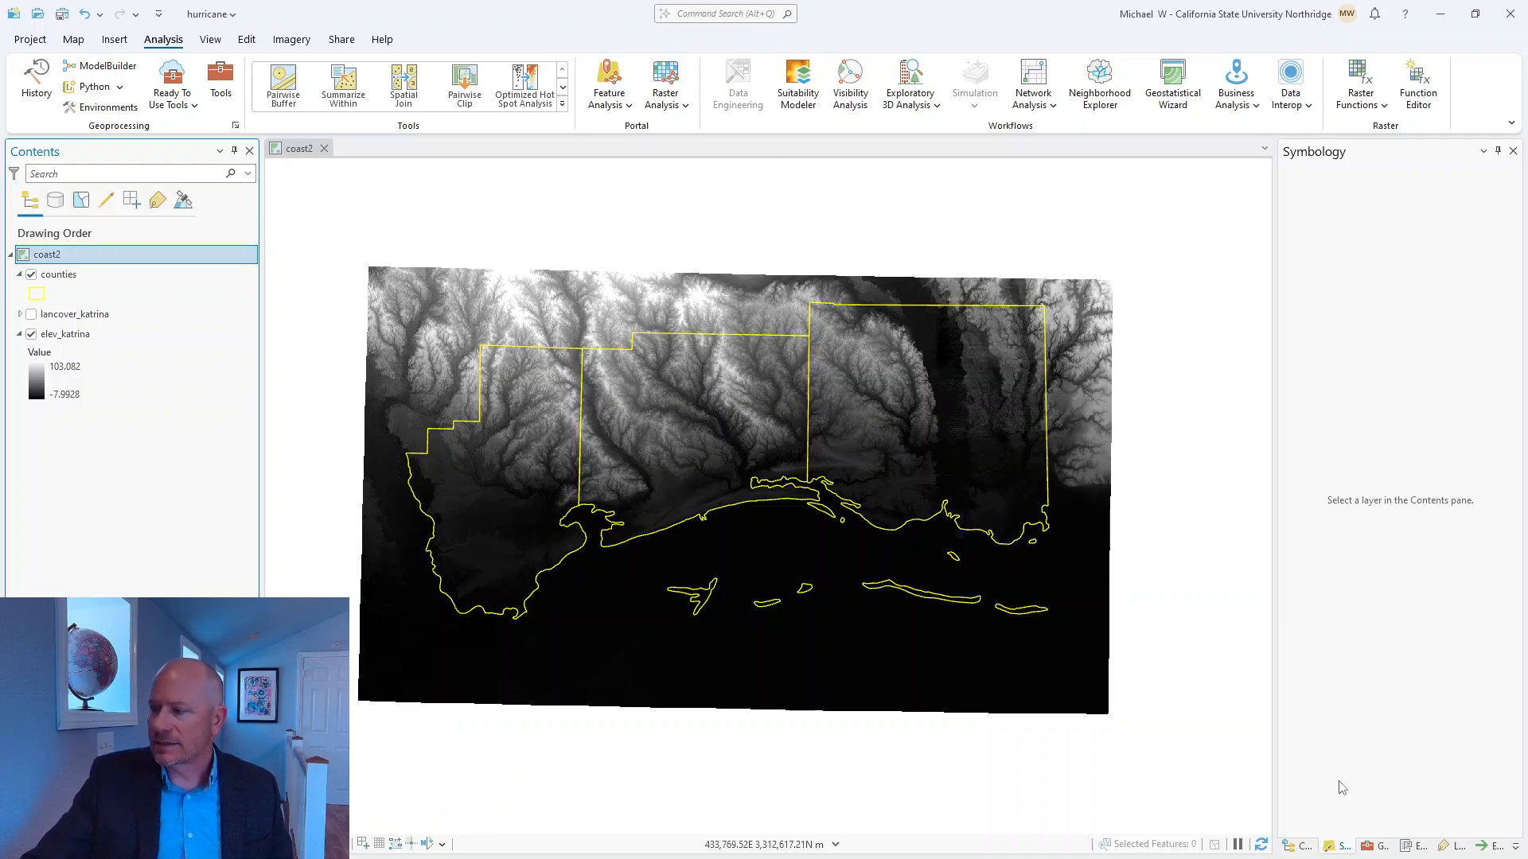
Clear the previous geoprocessing tool search and expand the Spatial Analyst Tools toolbox.
left_click(1377, 846)
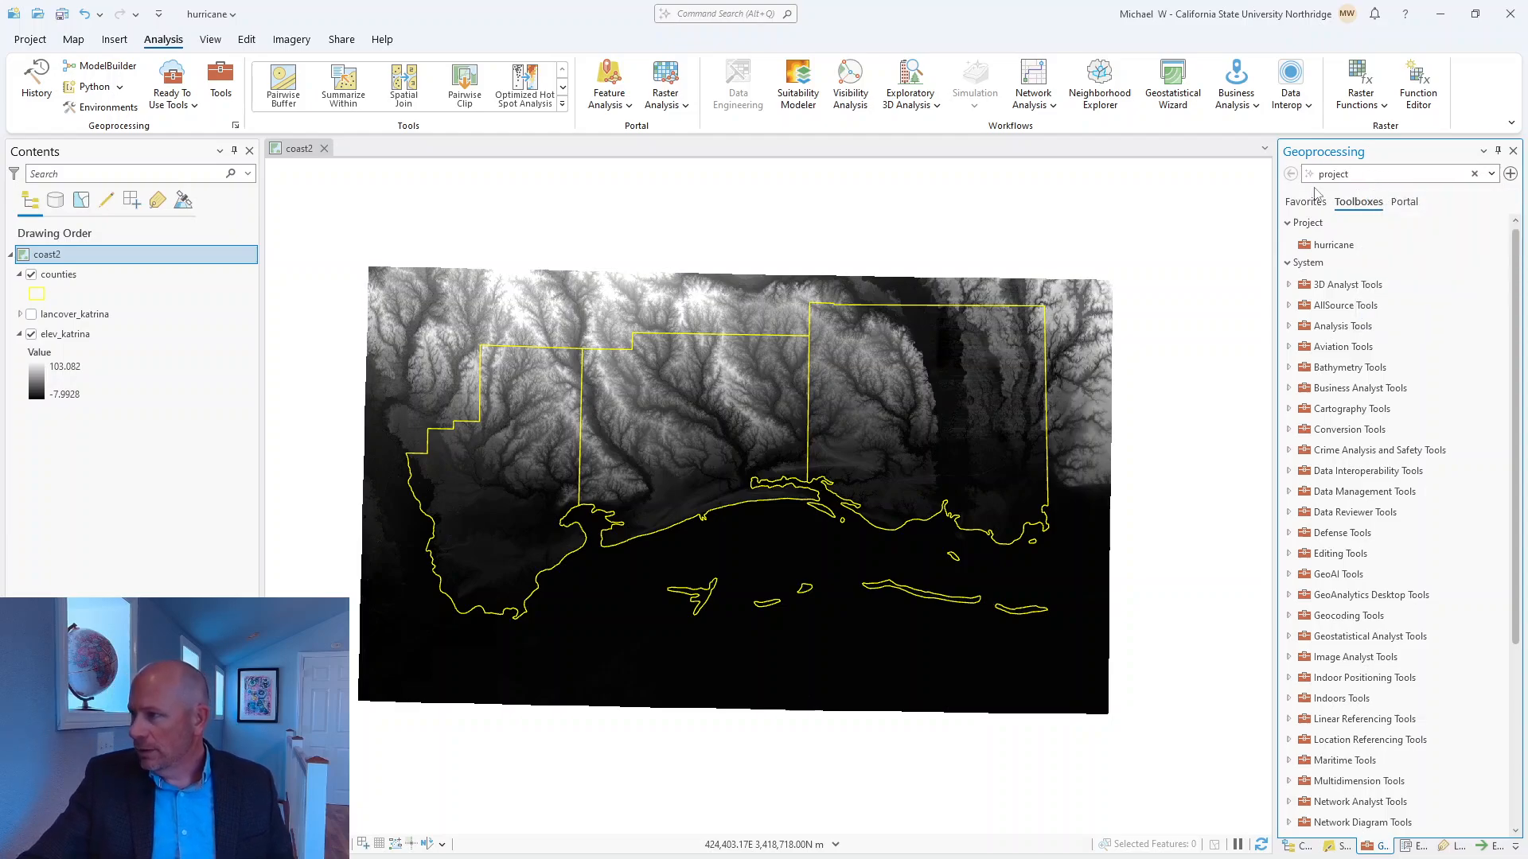
left_click(1475, 174)
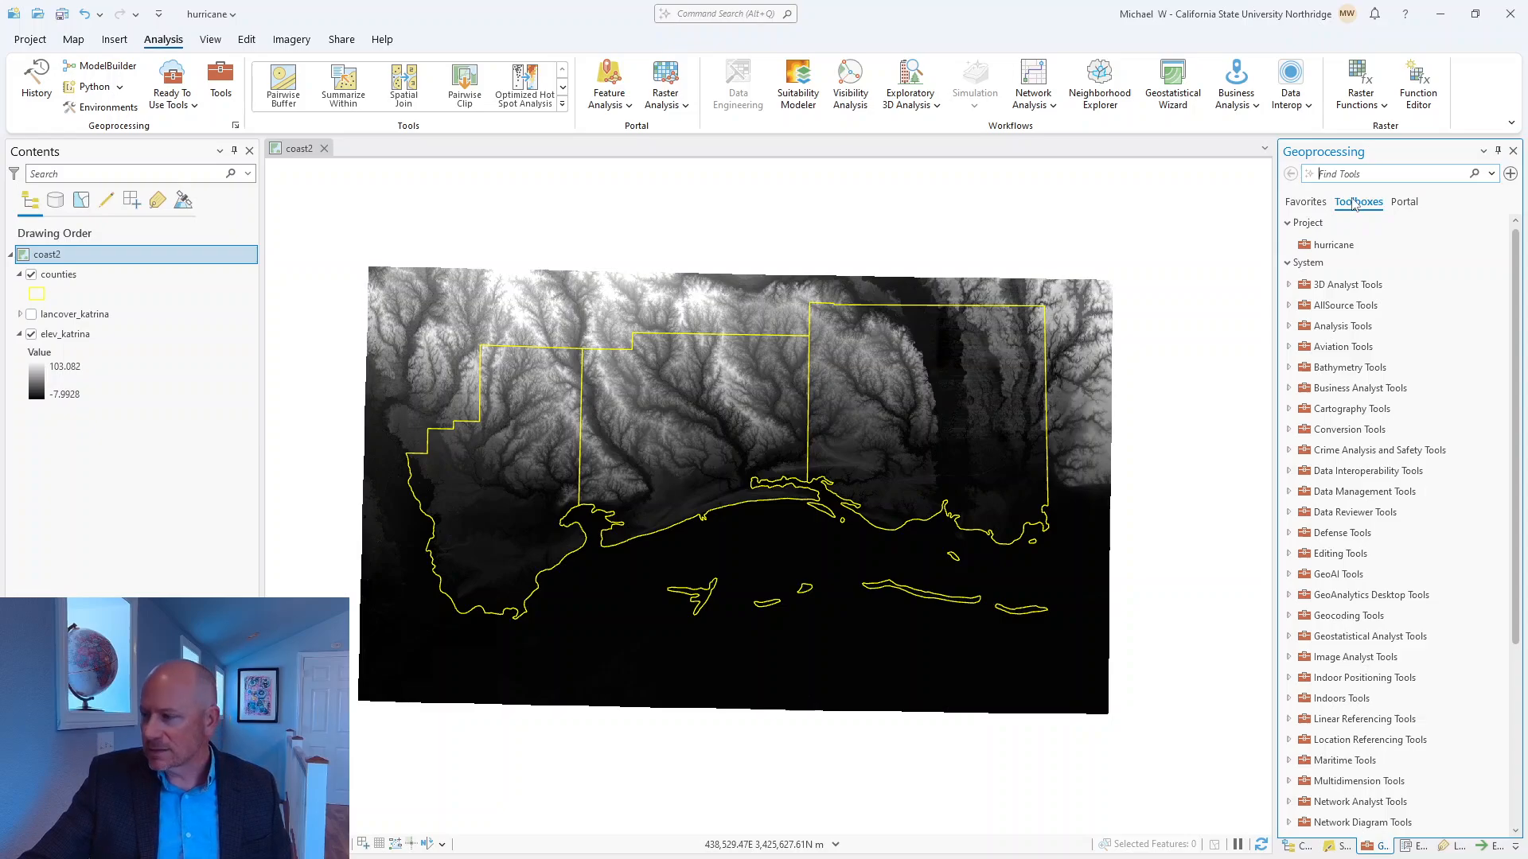
scroll(1370, 429, "down", 3)
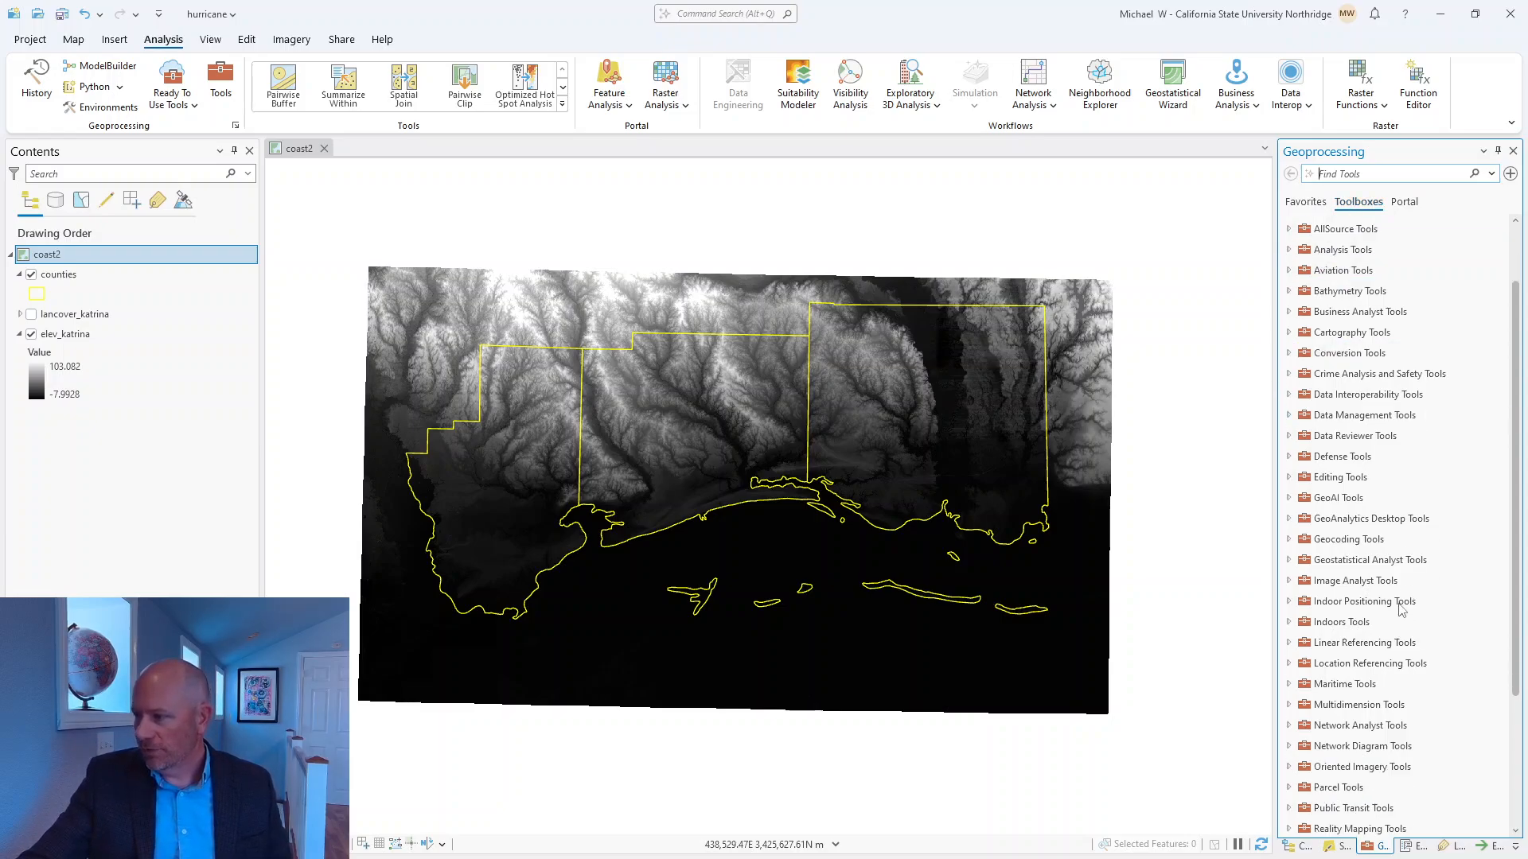
scroll(1372, 466, "down", 3)
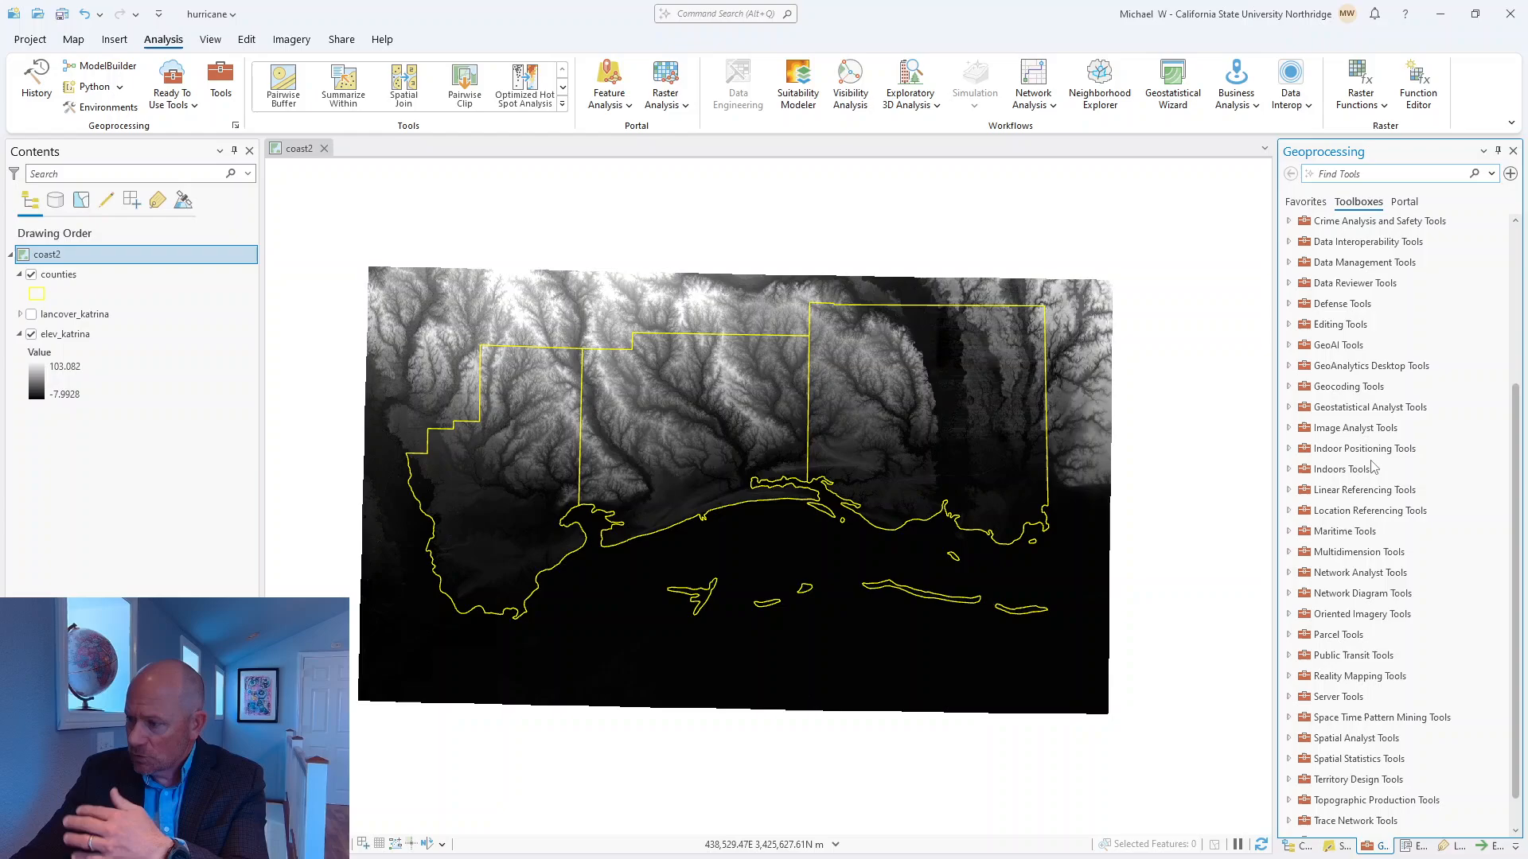
left_click(1288, 738)
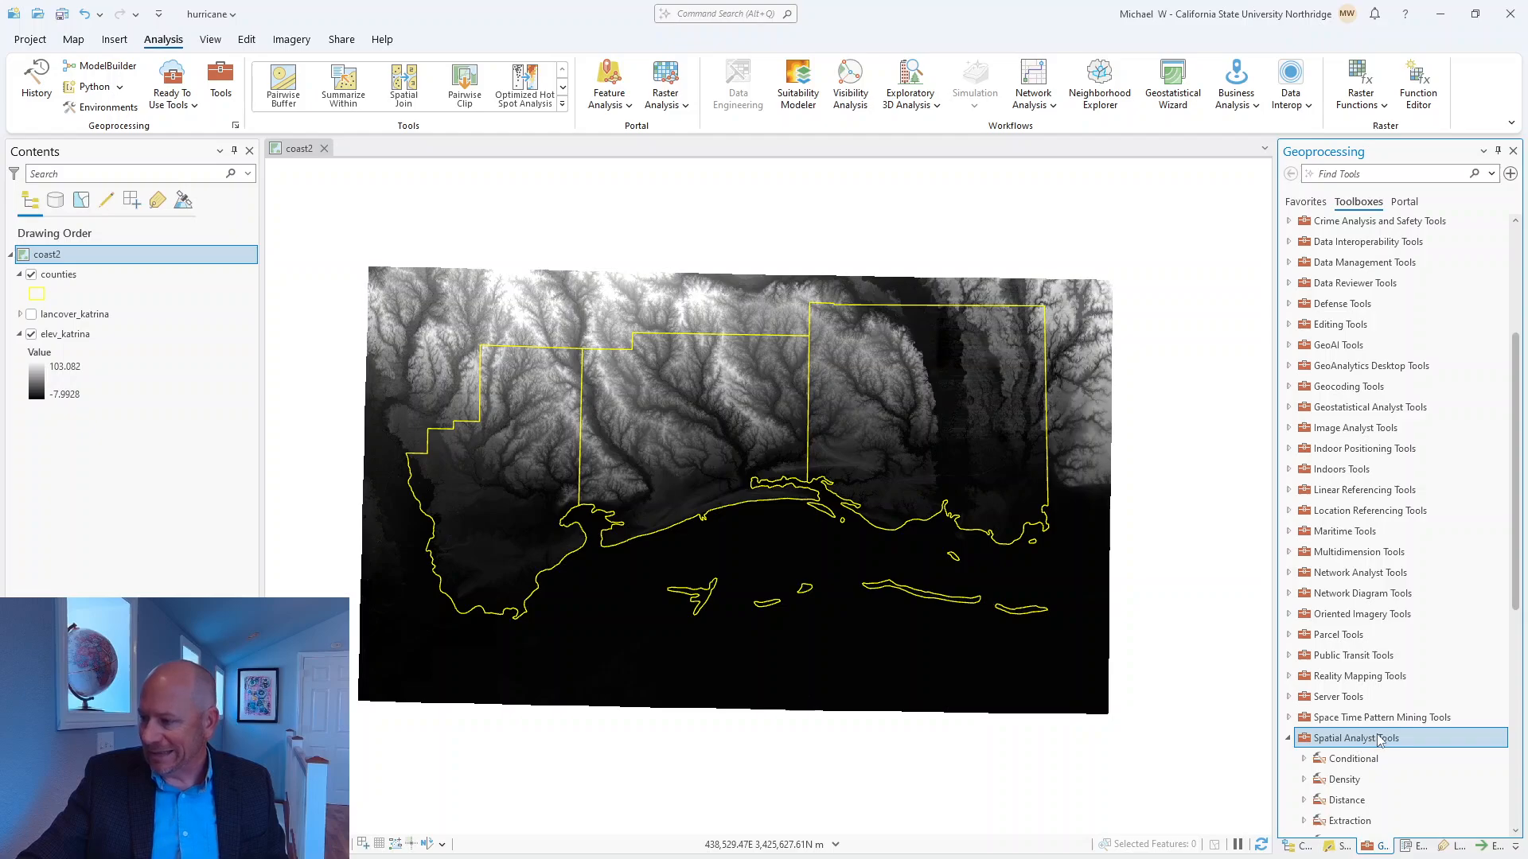
scroll(1376, 740, "down", 7)
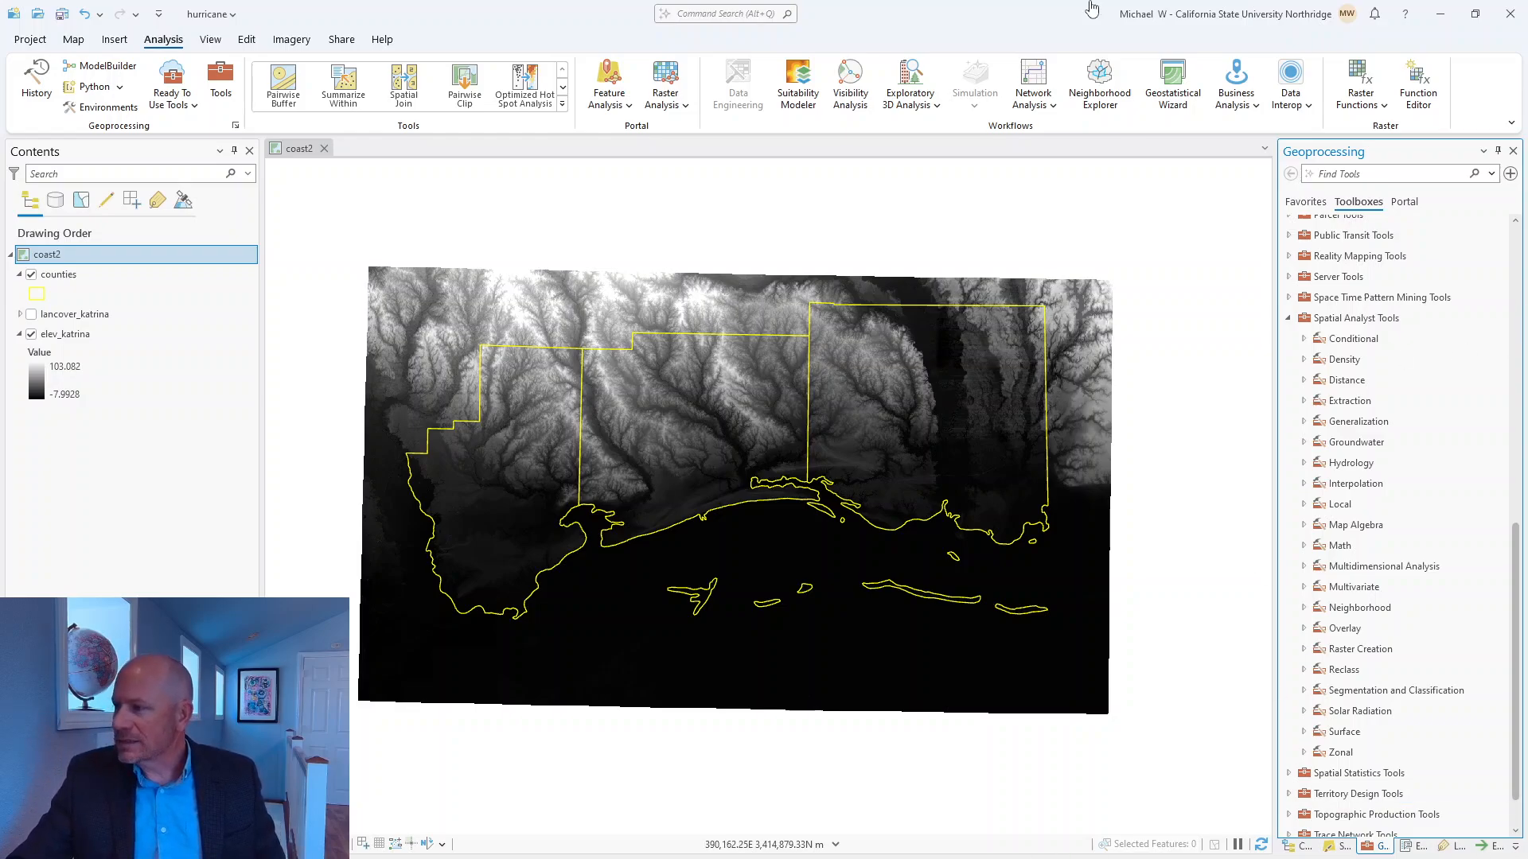
Open the Times tool from the Math toolset of Spatial Analyst Tools.
left_click(1333, 380)
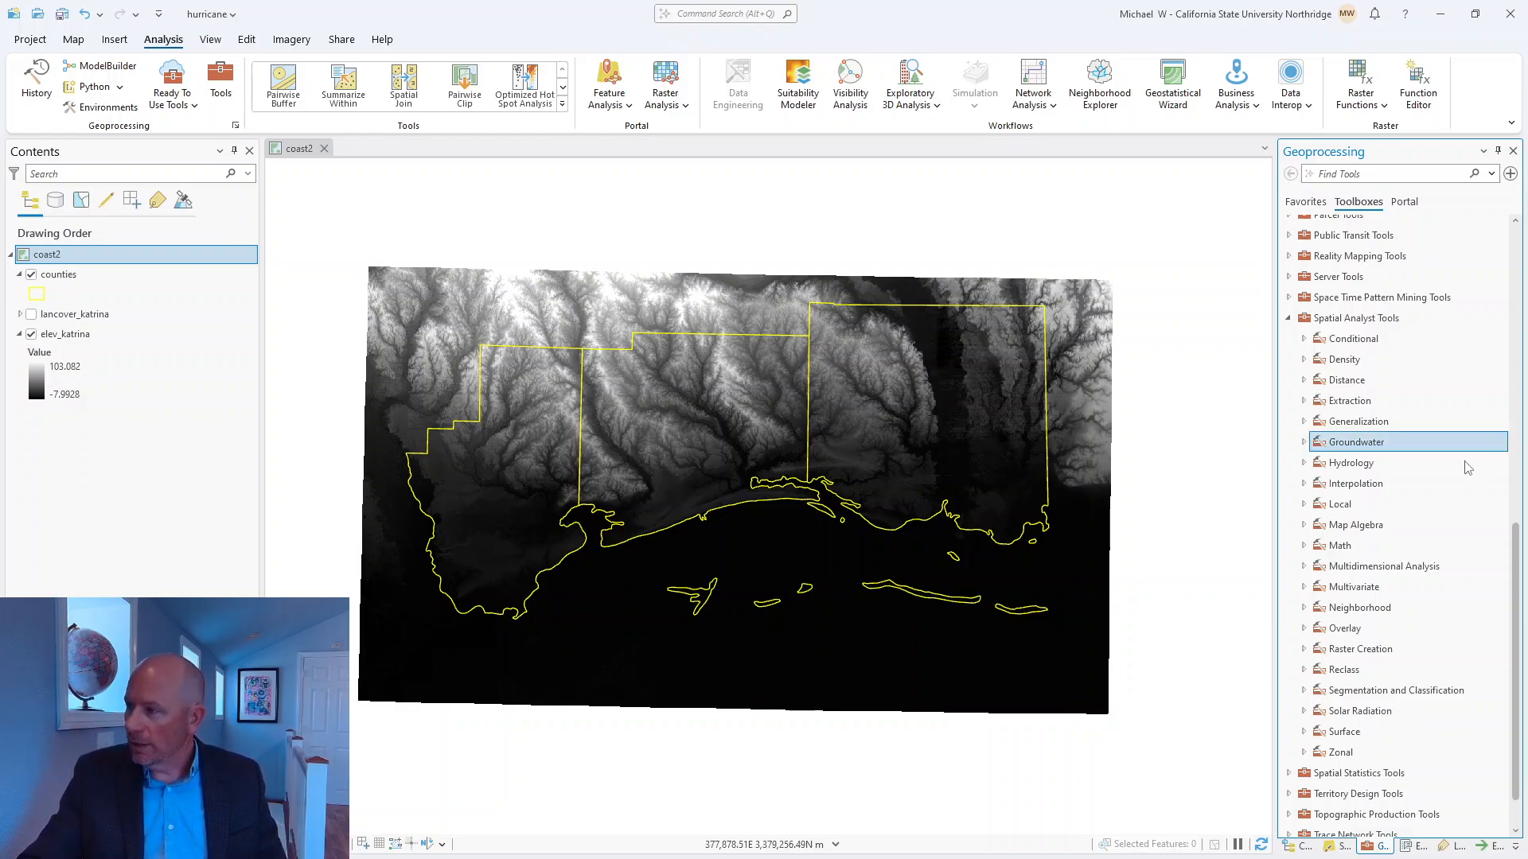
left_click(1369, 379)
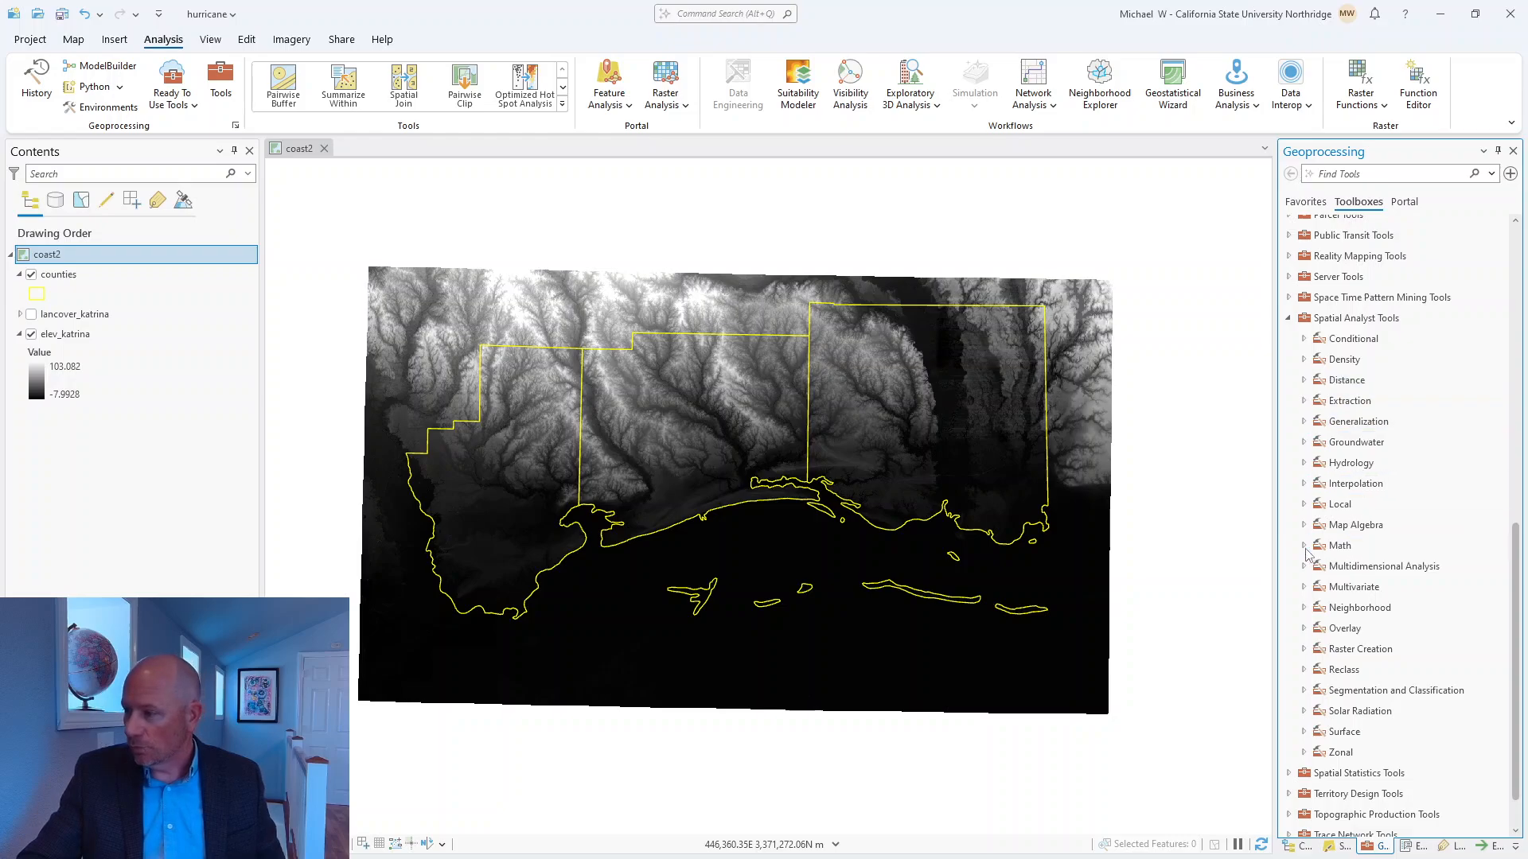
left_click(1304, 545)
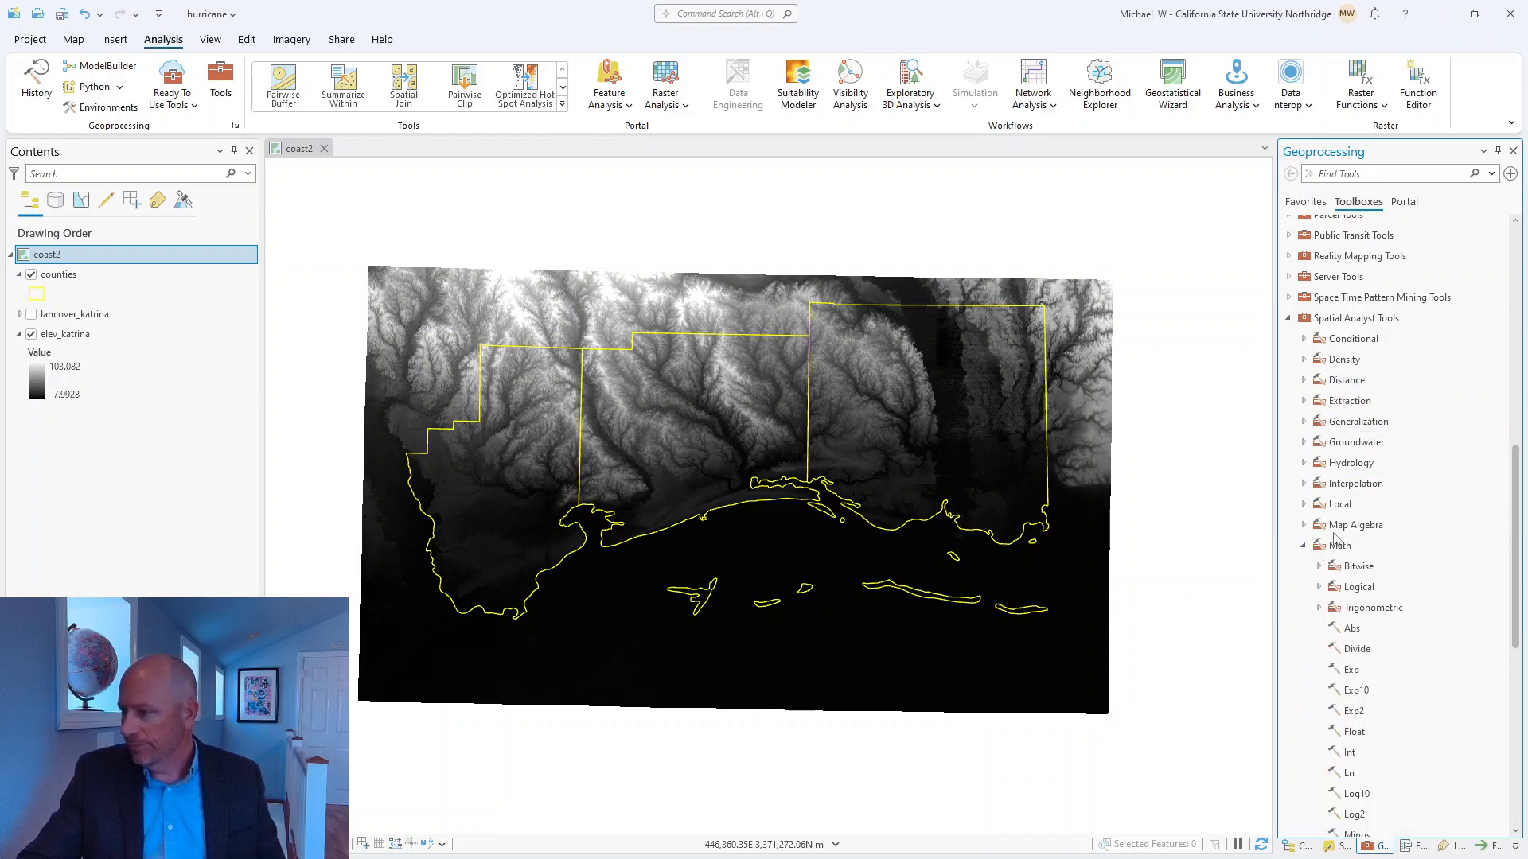
scroll(1493, 689, "down", 6)
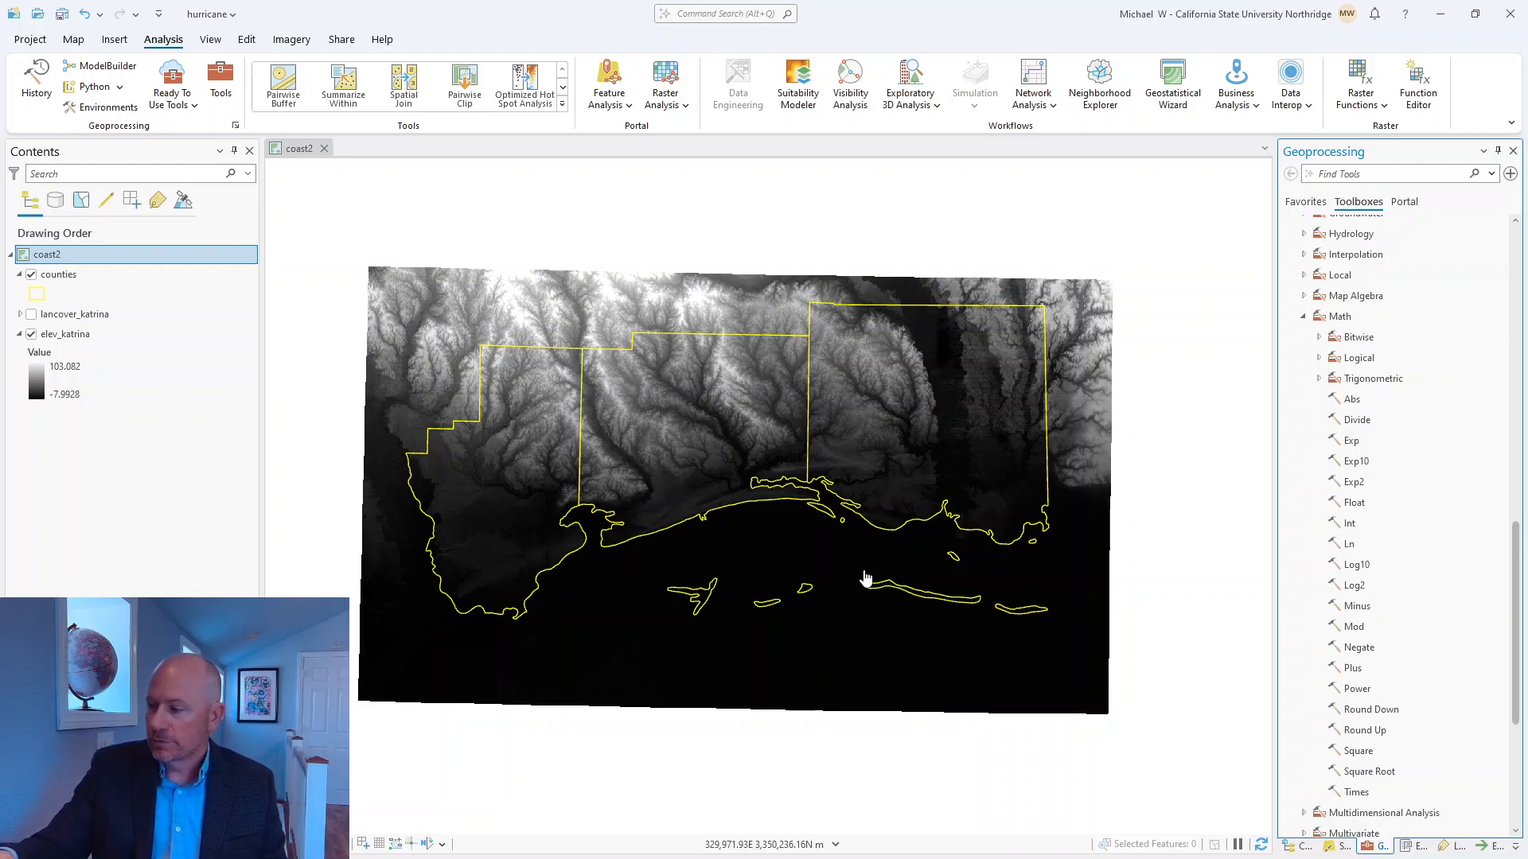
left_click(1360, 795)
double_click(1360, 793)
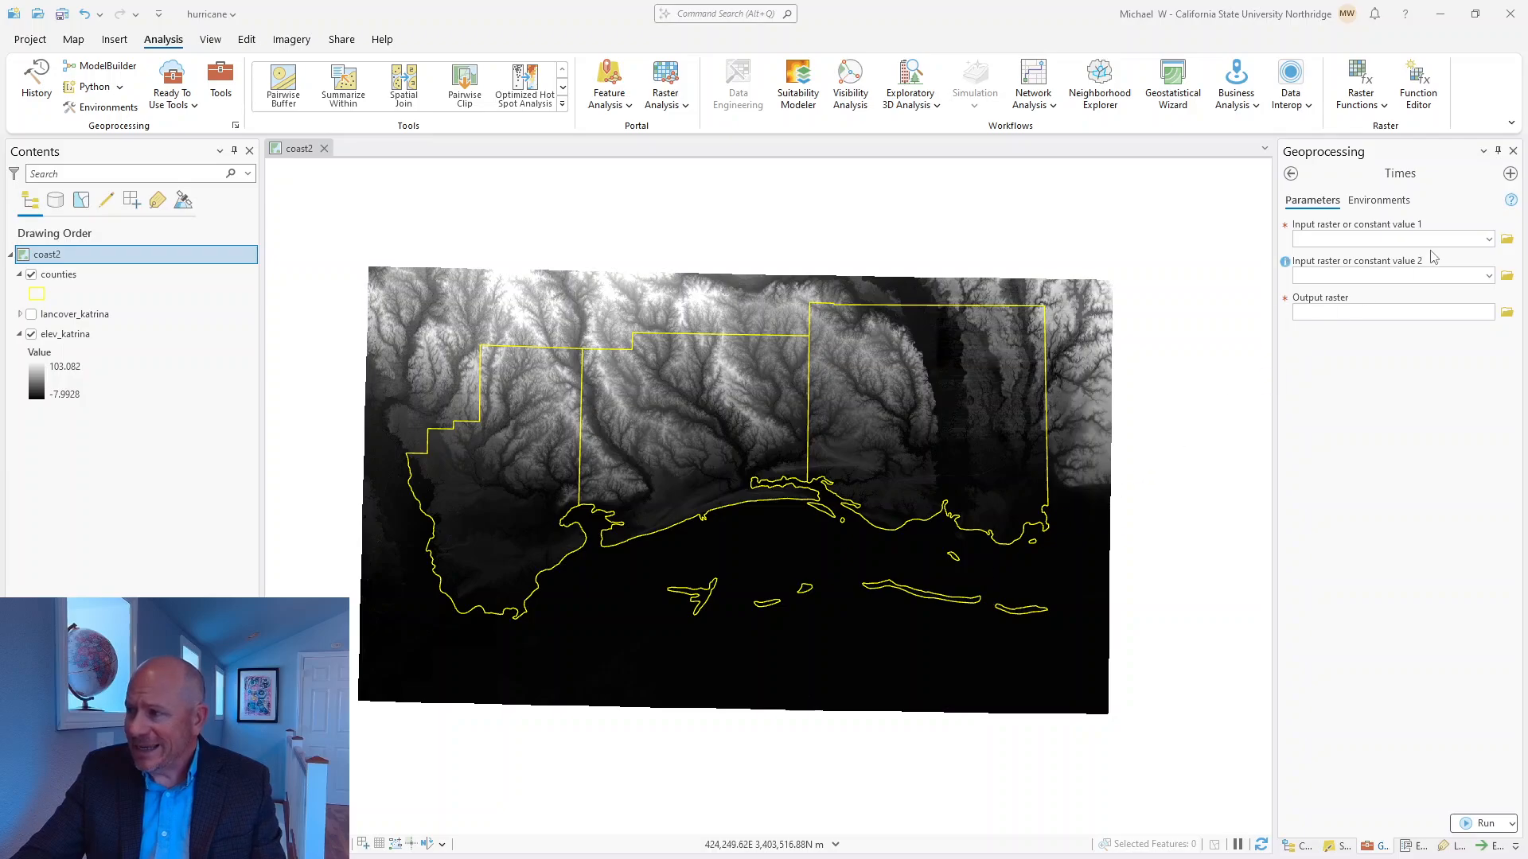
Set the Times inputs to the elev_katrina raster and the constant 3.28.
left_click(1488, 239)
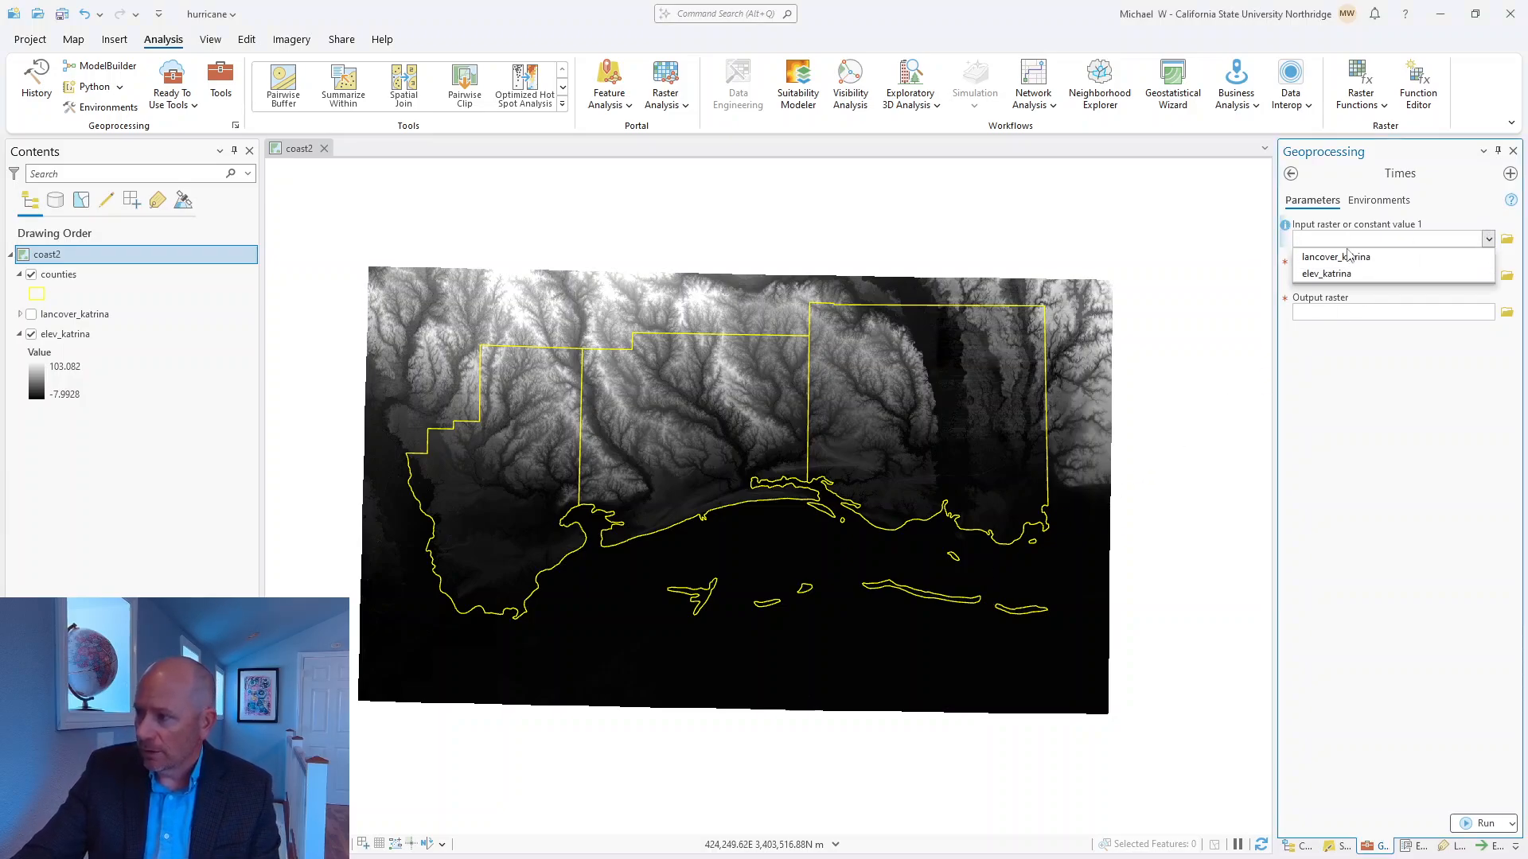
left_click(1344, 273)
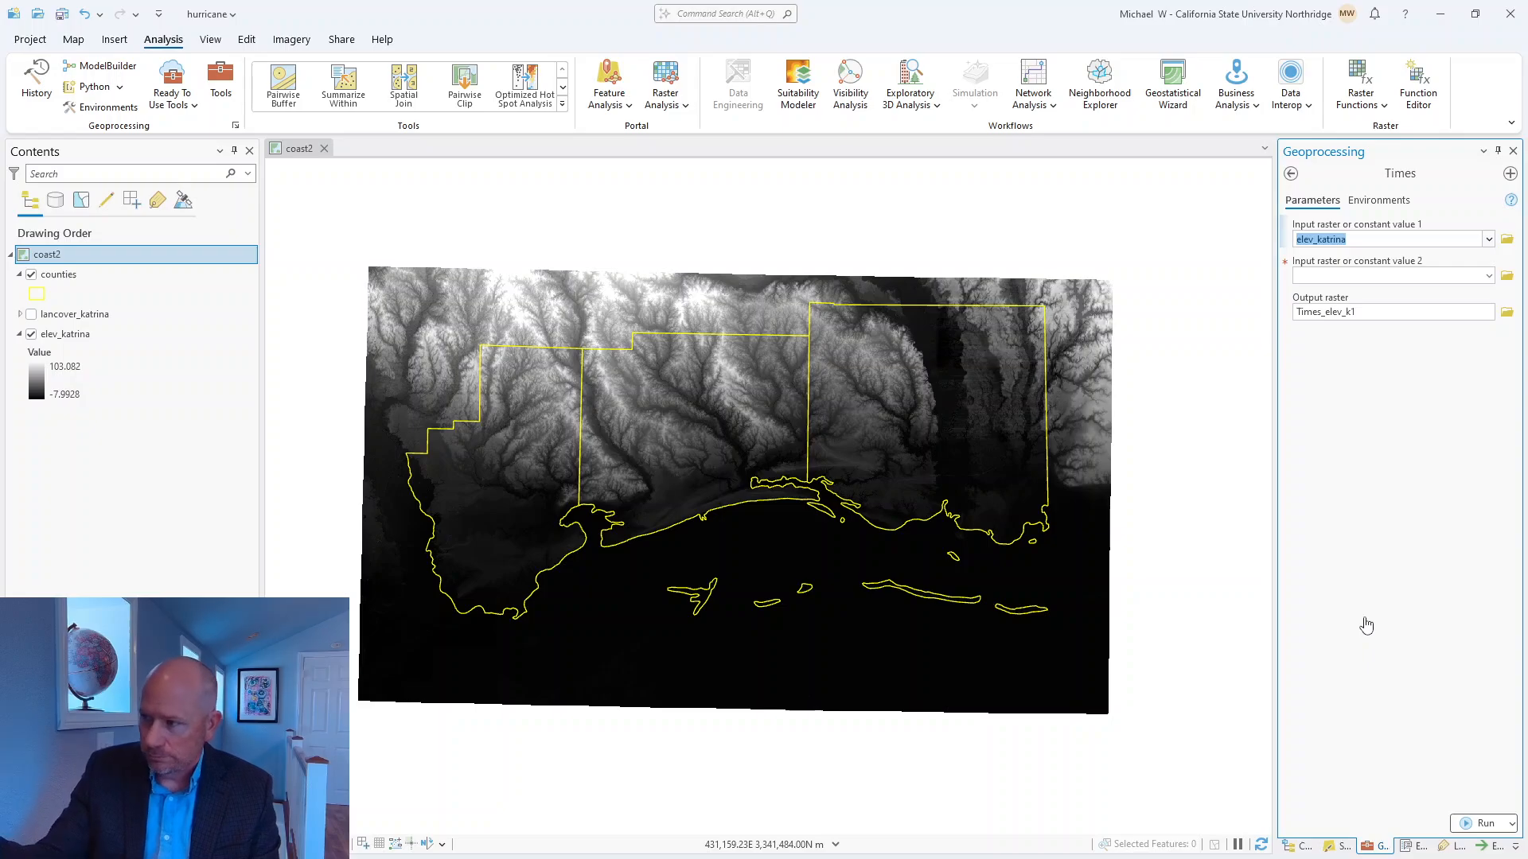
left_click(1357, 276)
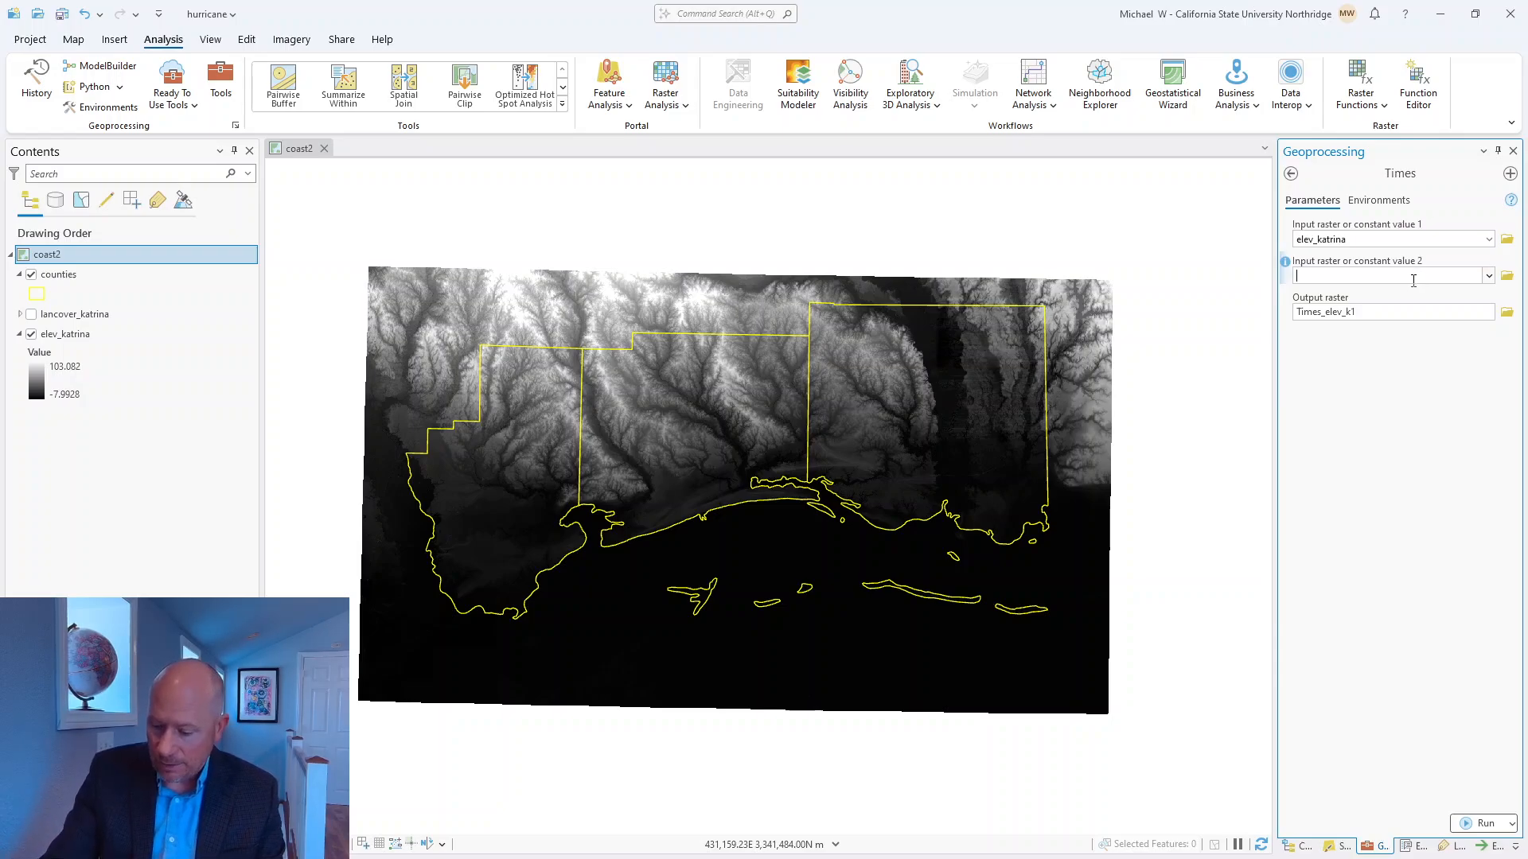
type("3.28")
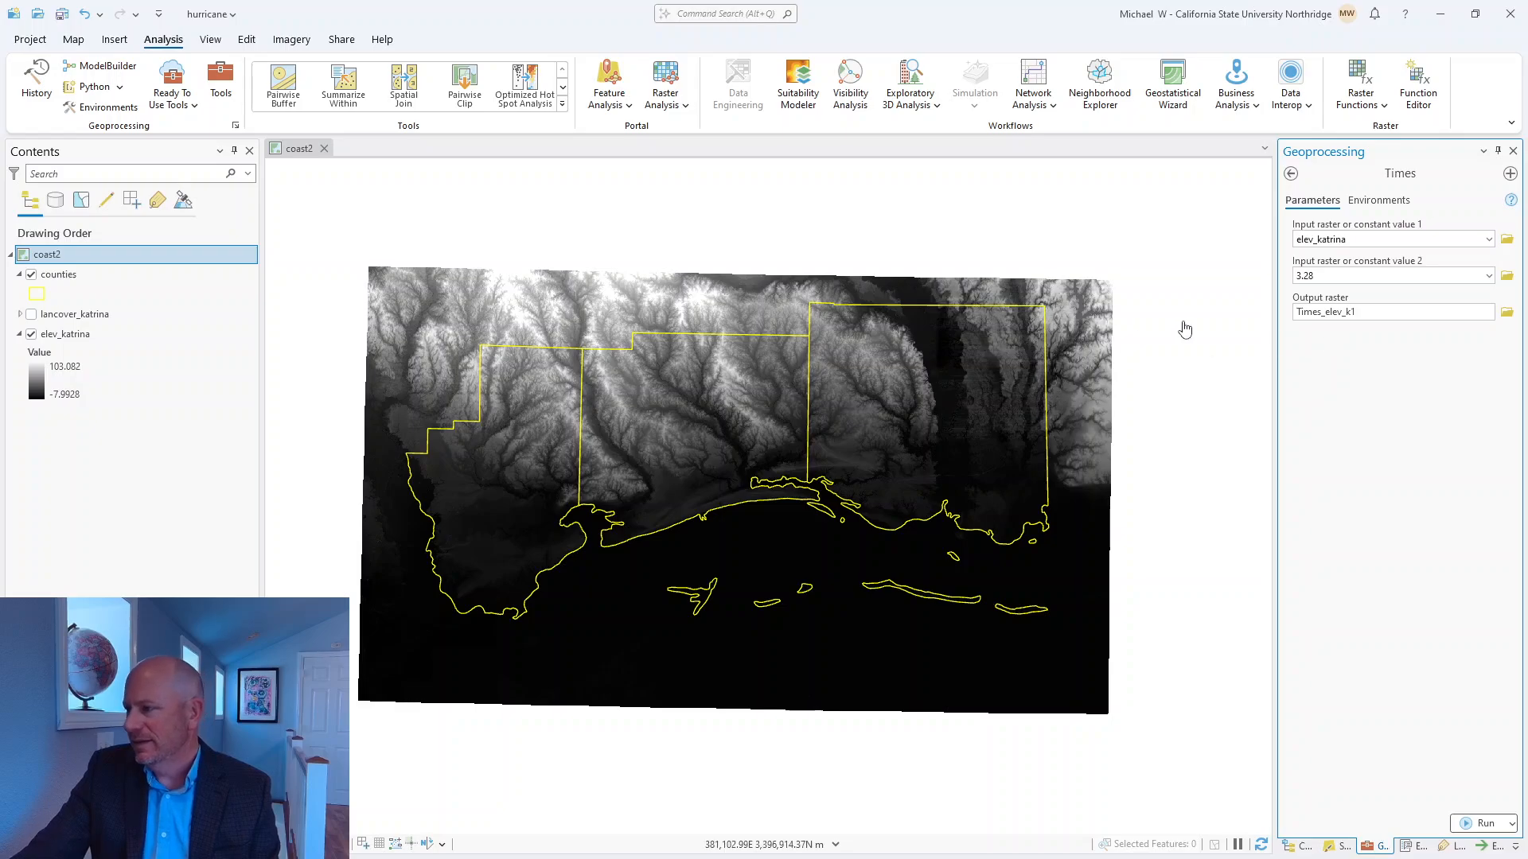
Name the Times output raster elev_katrina_ft in the hurricane geodatabase.
left_click(1360, 312)
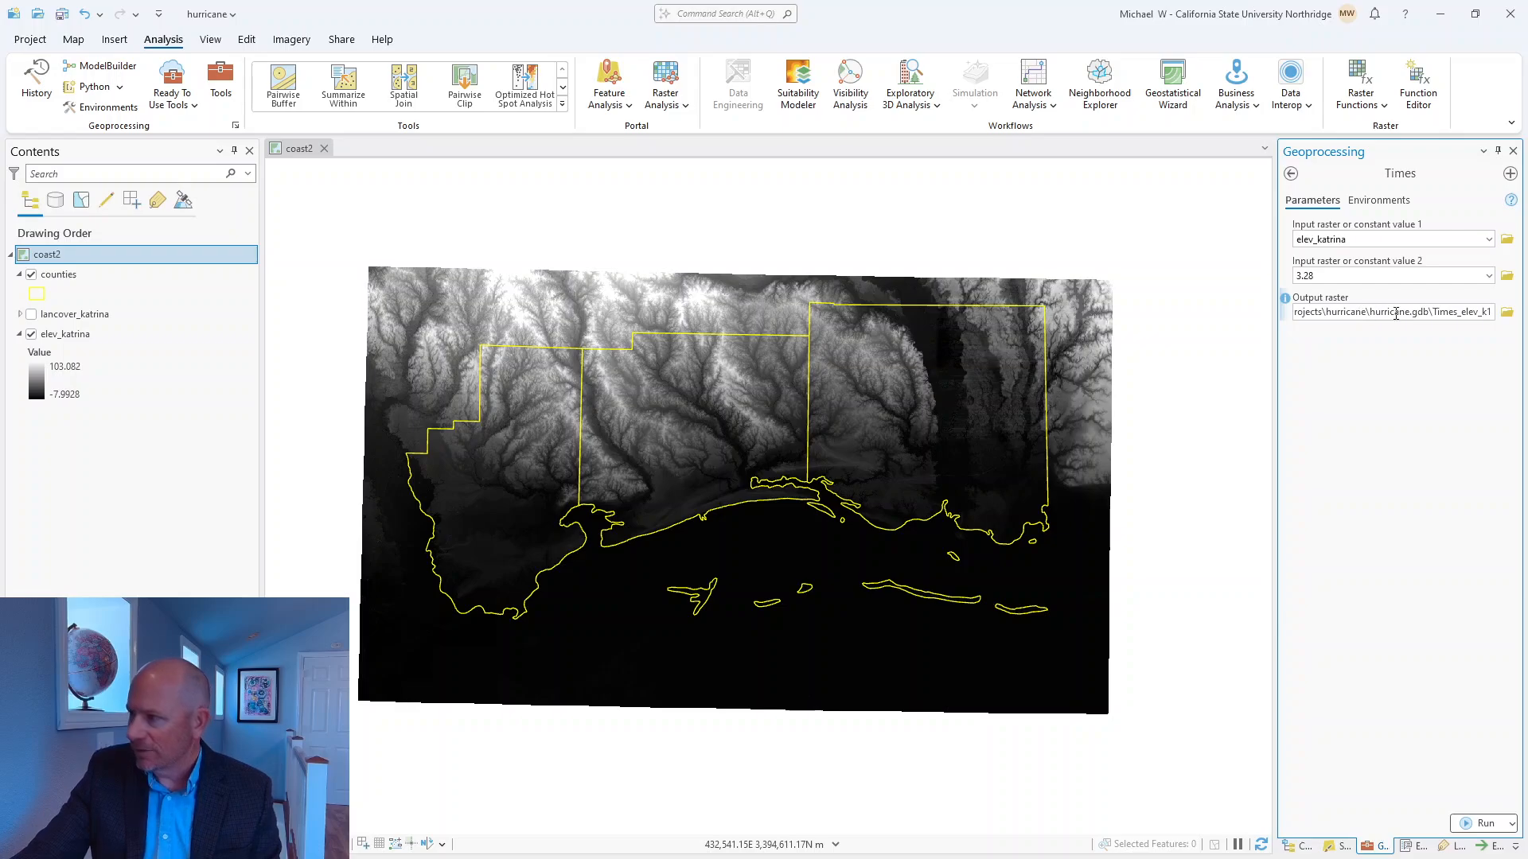
left_click_drag(1432, 313, 1463, 311)
key("Delete")
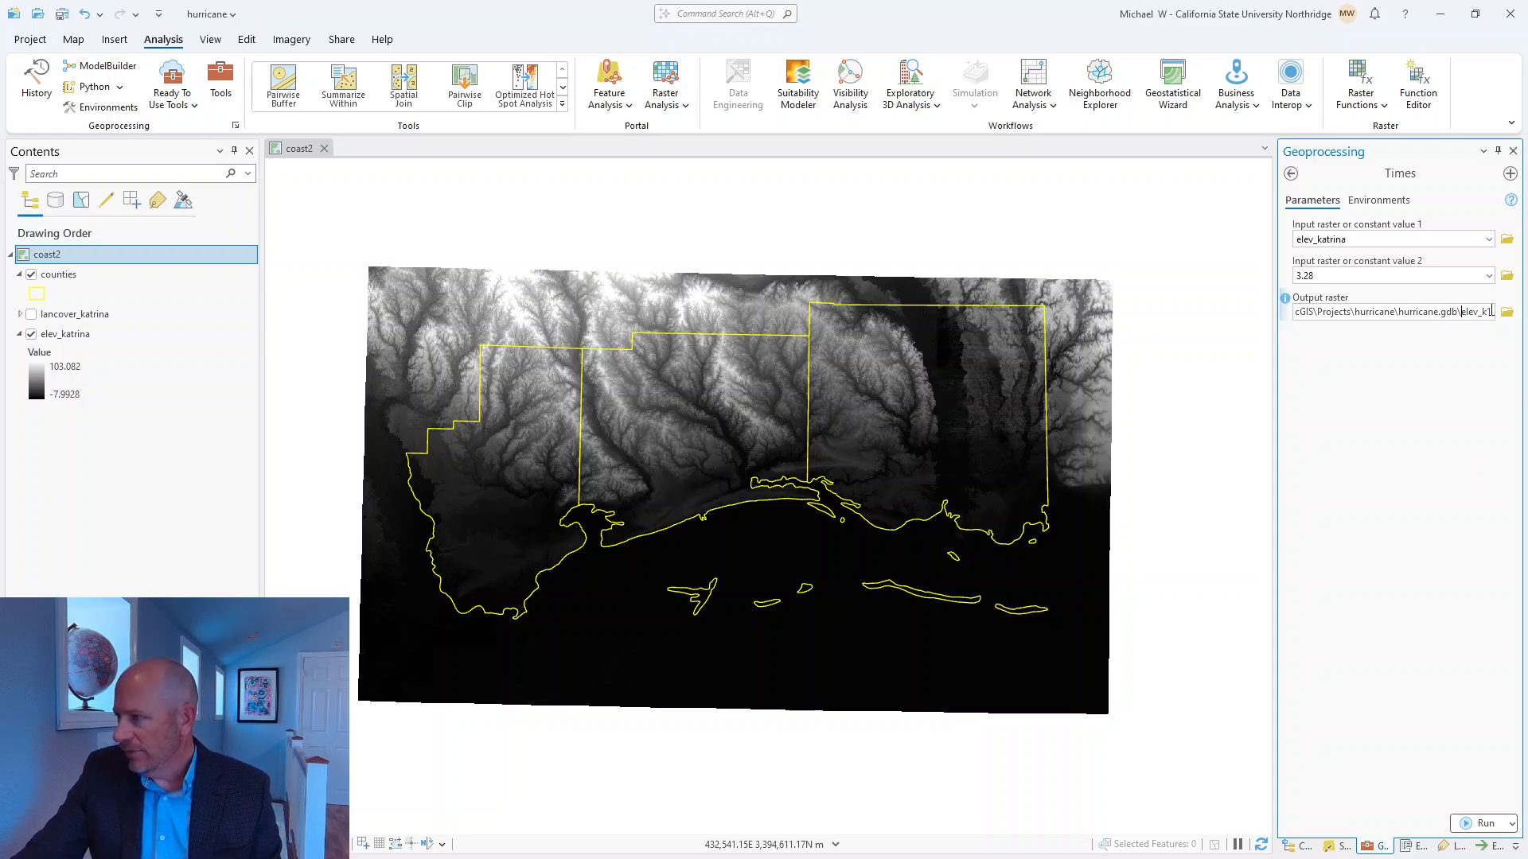
key("BackSpace")
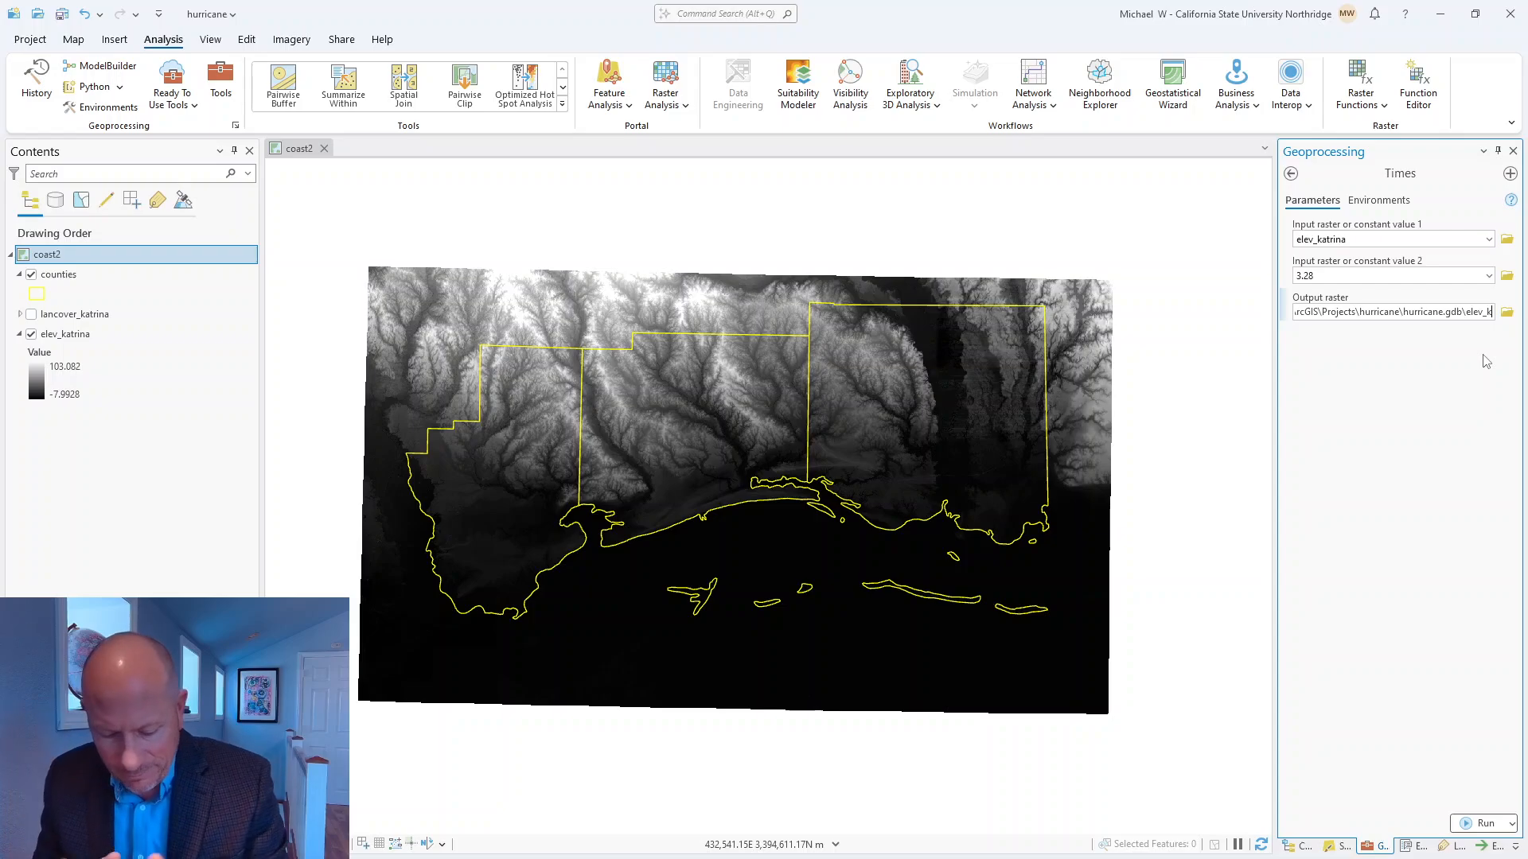
type("atrina")
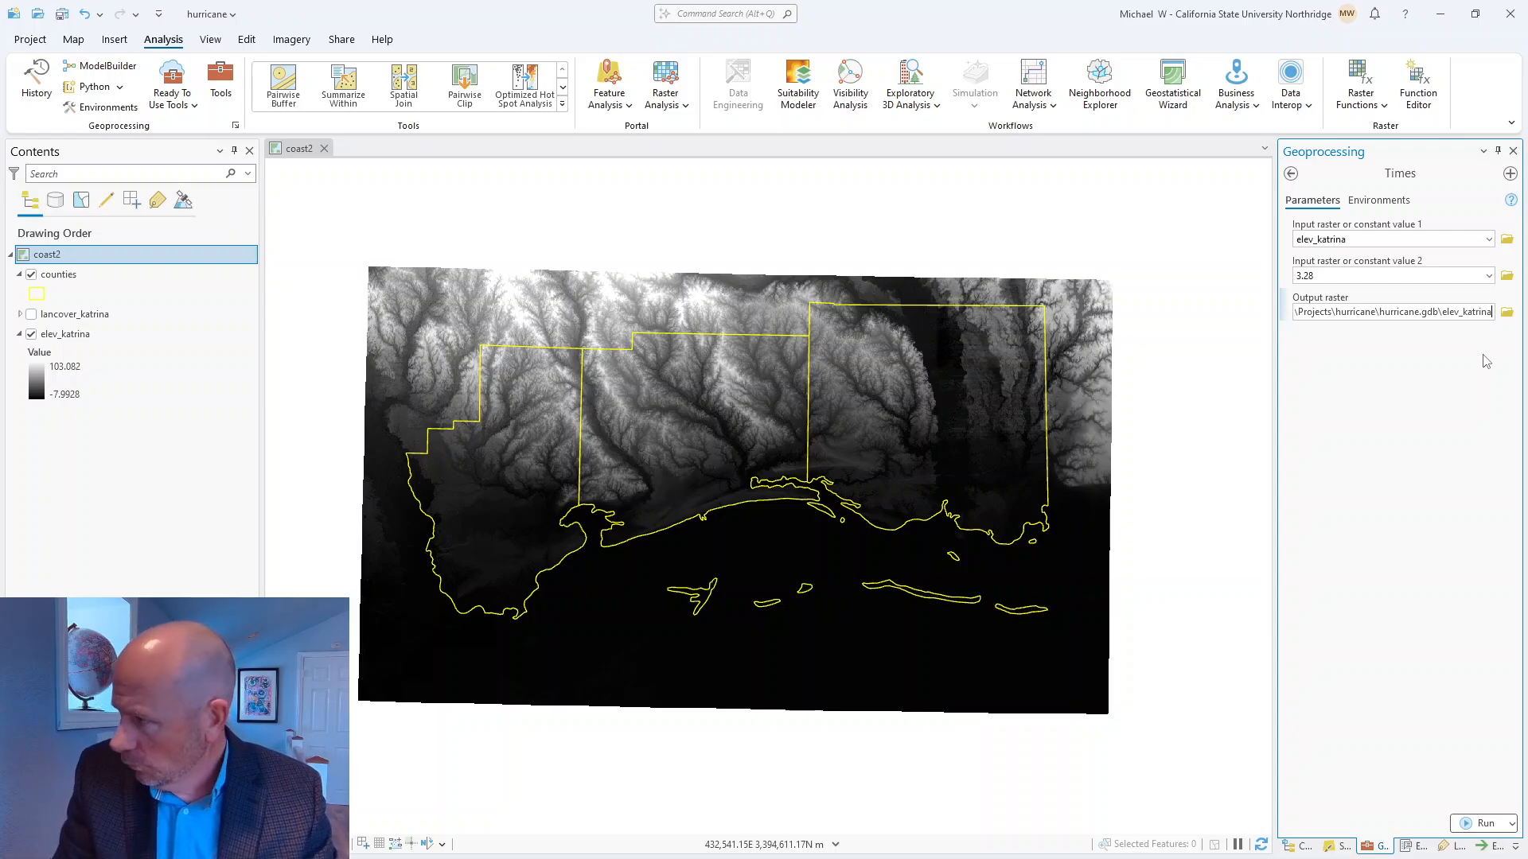
type("_ft")
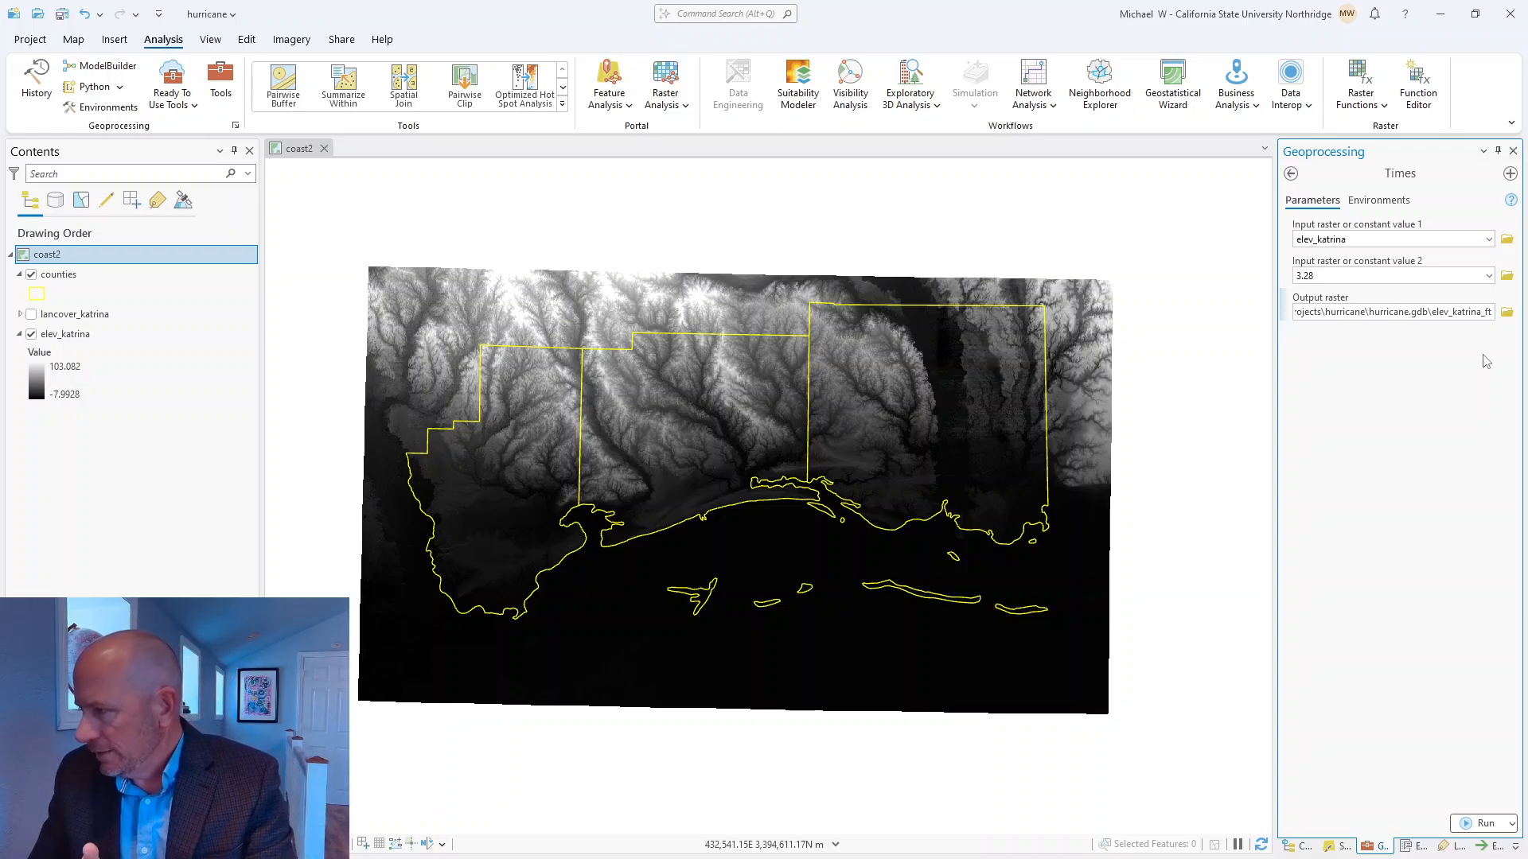
left_click(1388, 409)
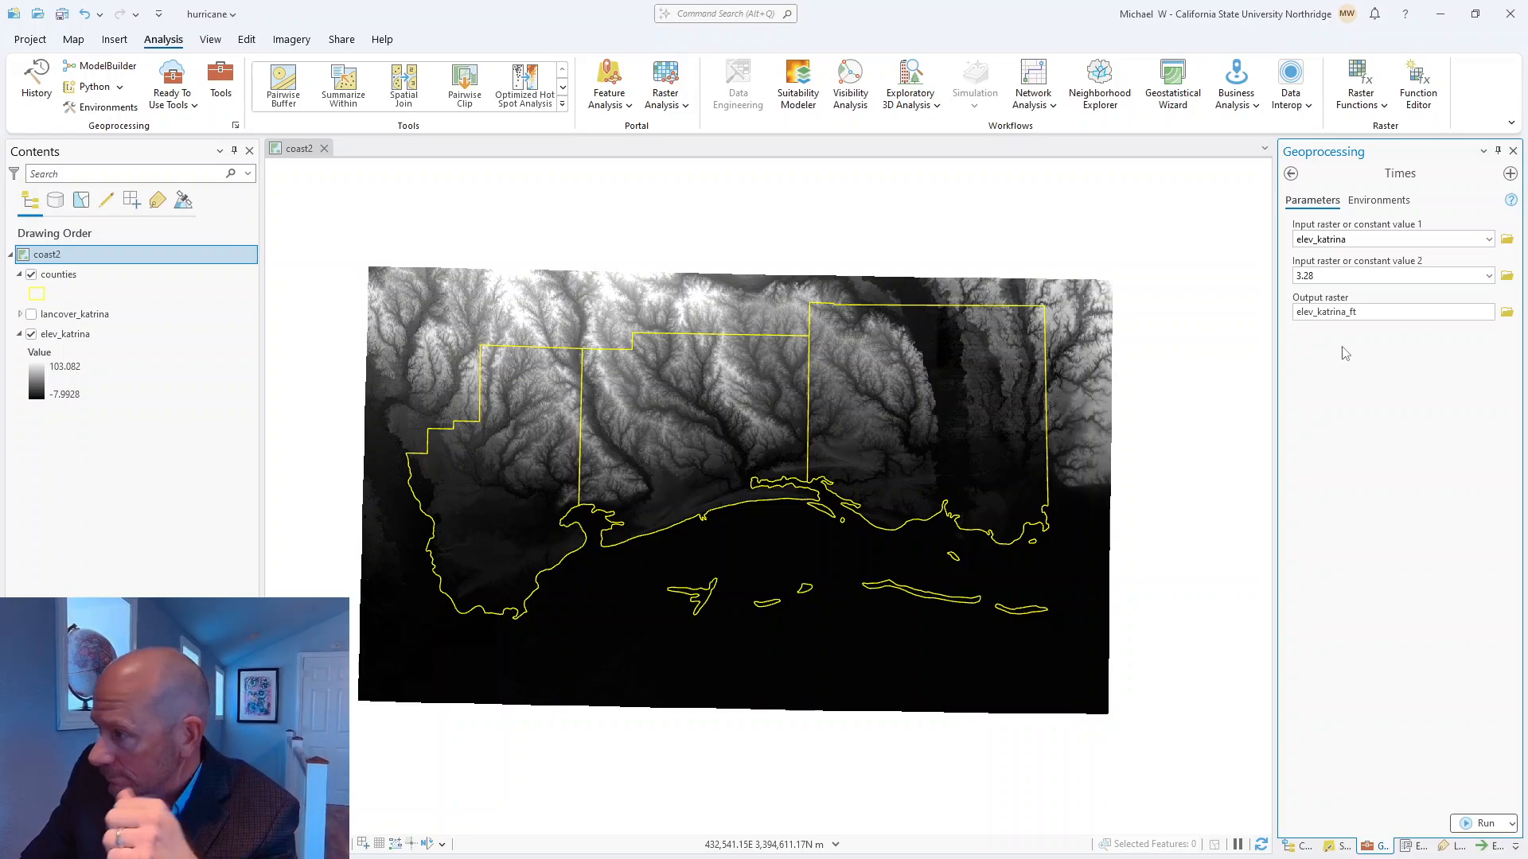
Run the Times tool and hide the original elev_katrina layer on the coast2 map.
left_click(1485, 825)
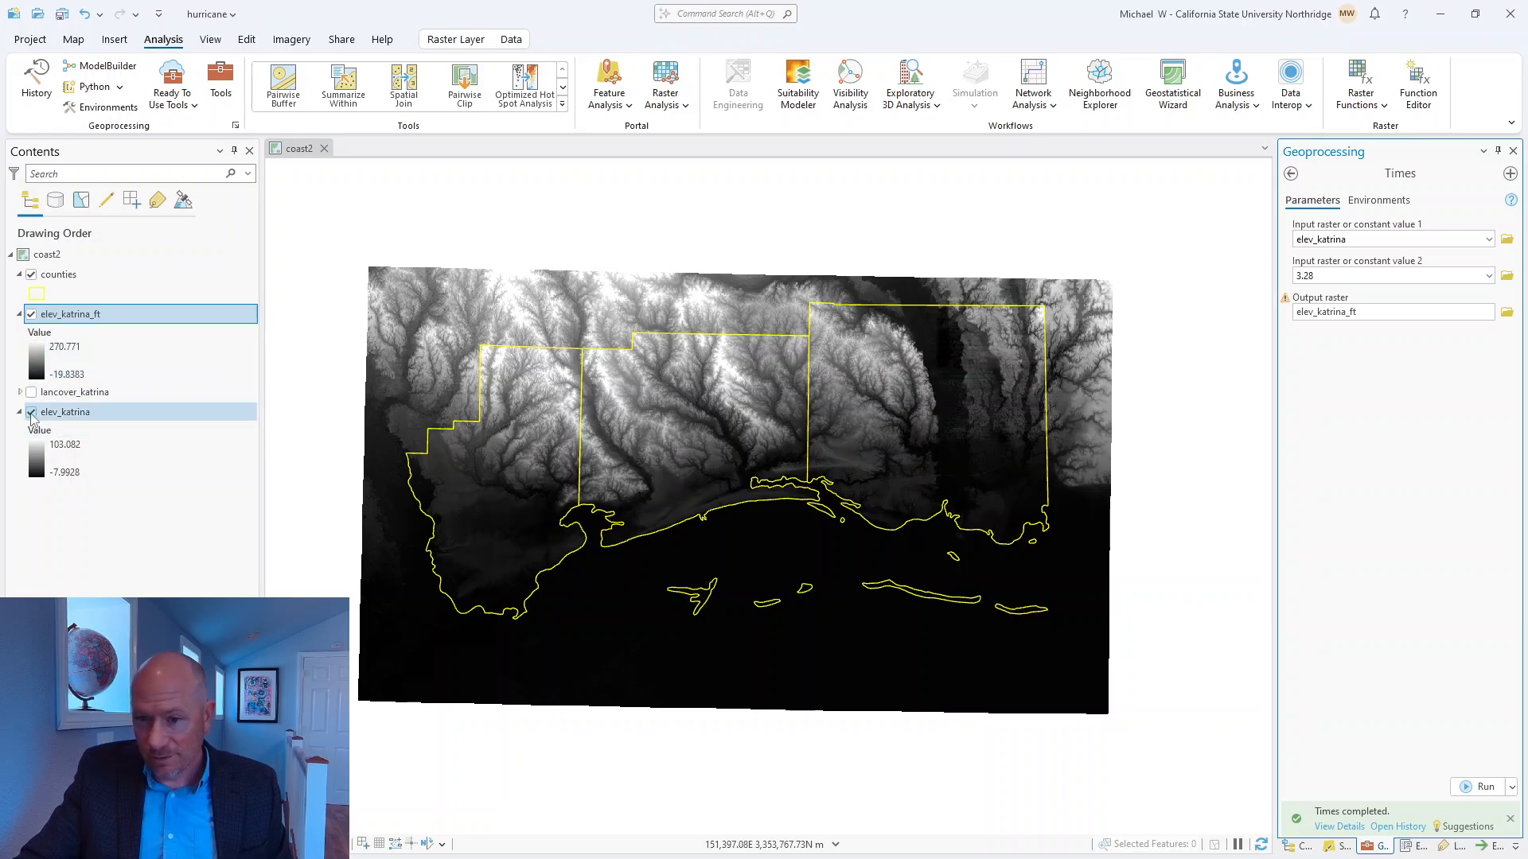
left_click(31, 412)
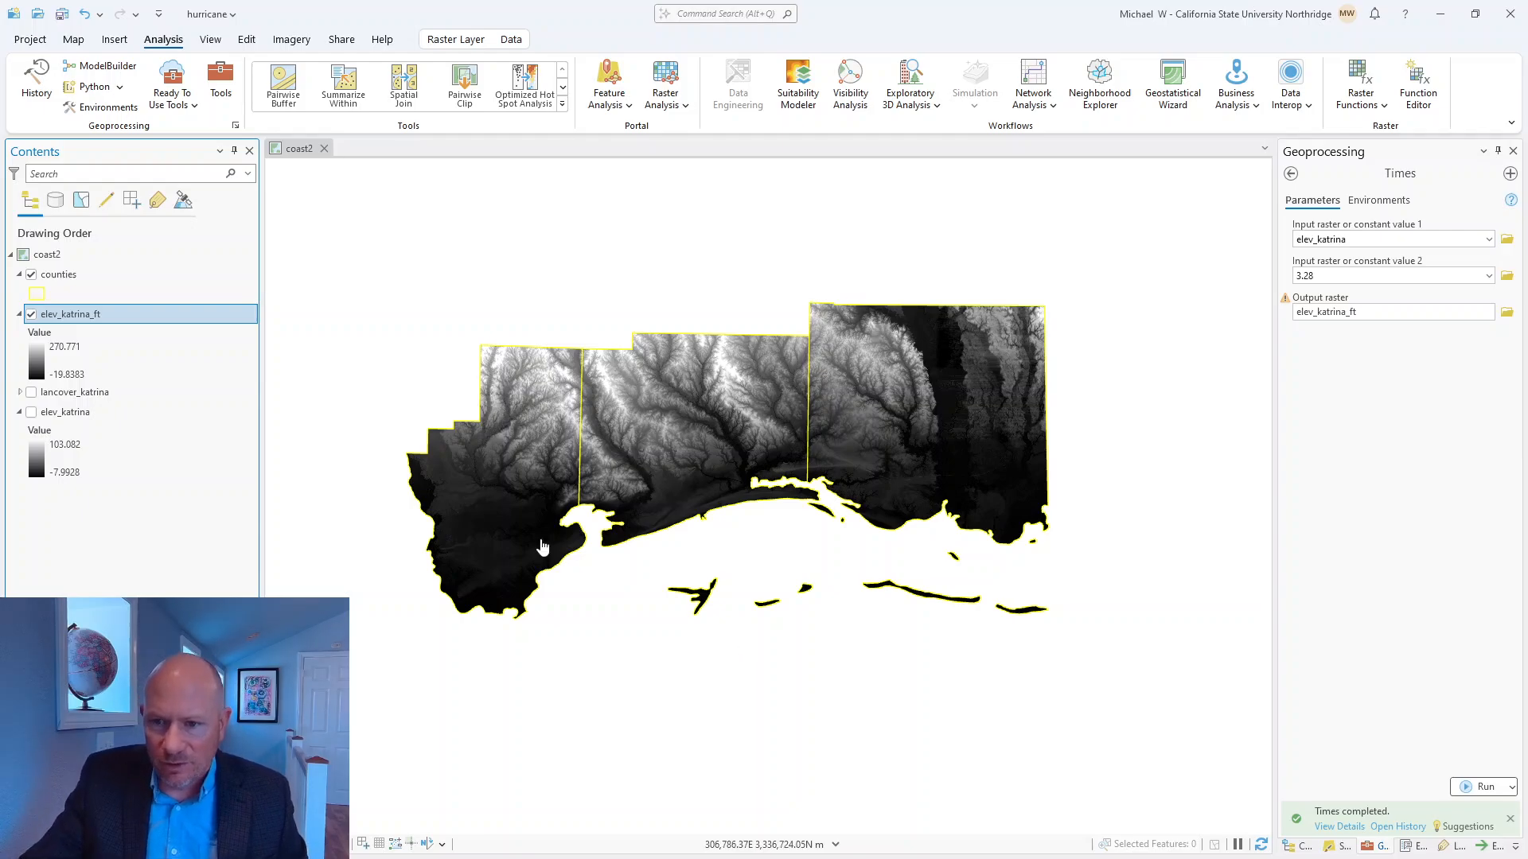
Toggle the original elev_katrina layer on and off to compare its extent with elev_katrina_ft, and save the project.
left_click(31, 413)
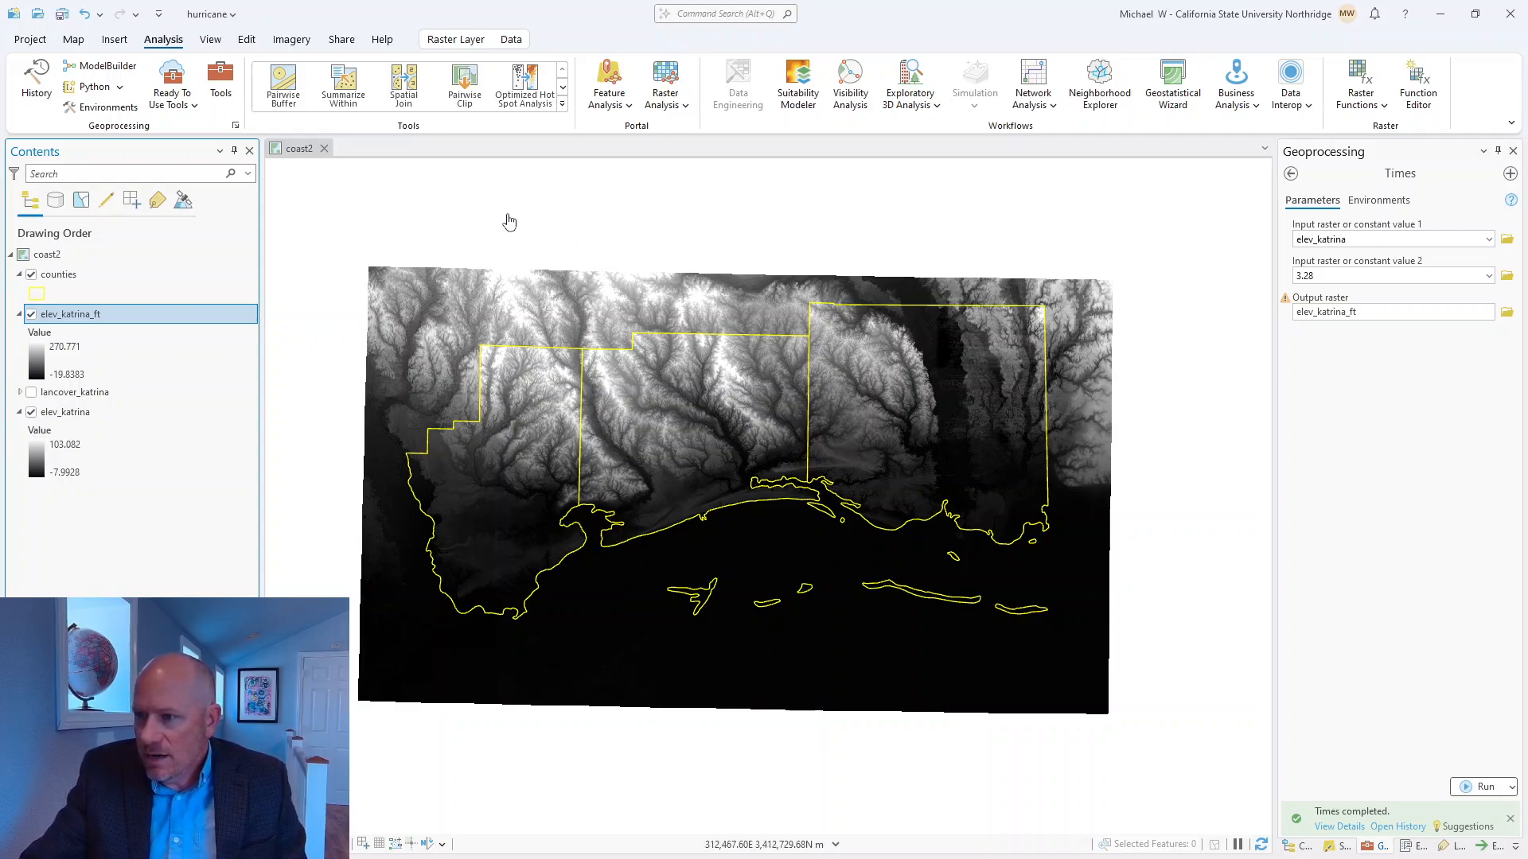
left_click(32, 412)
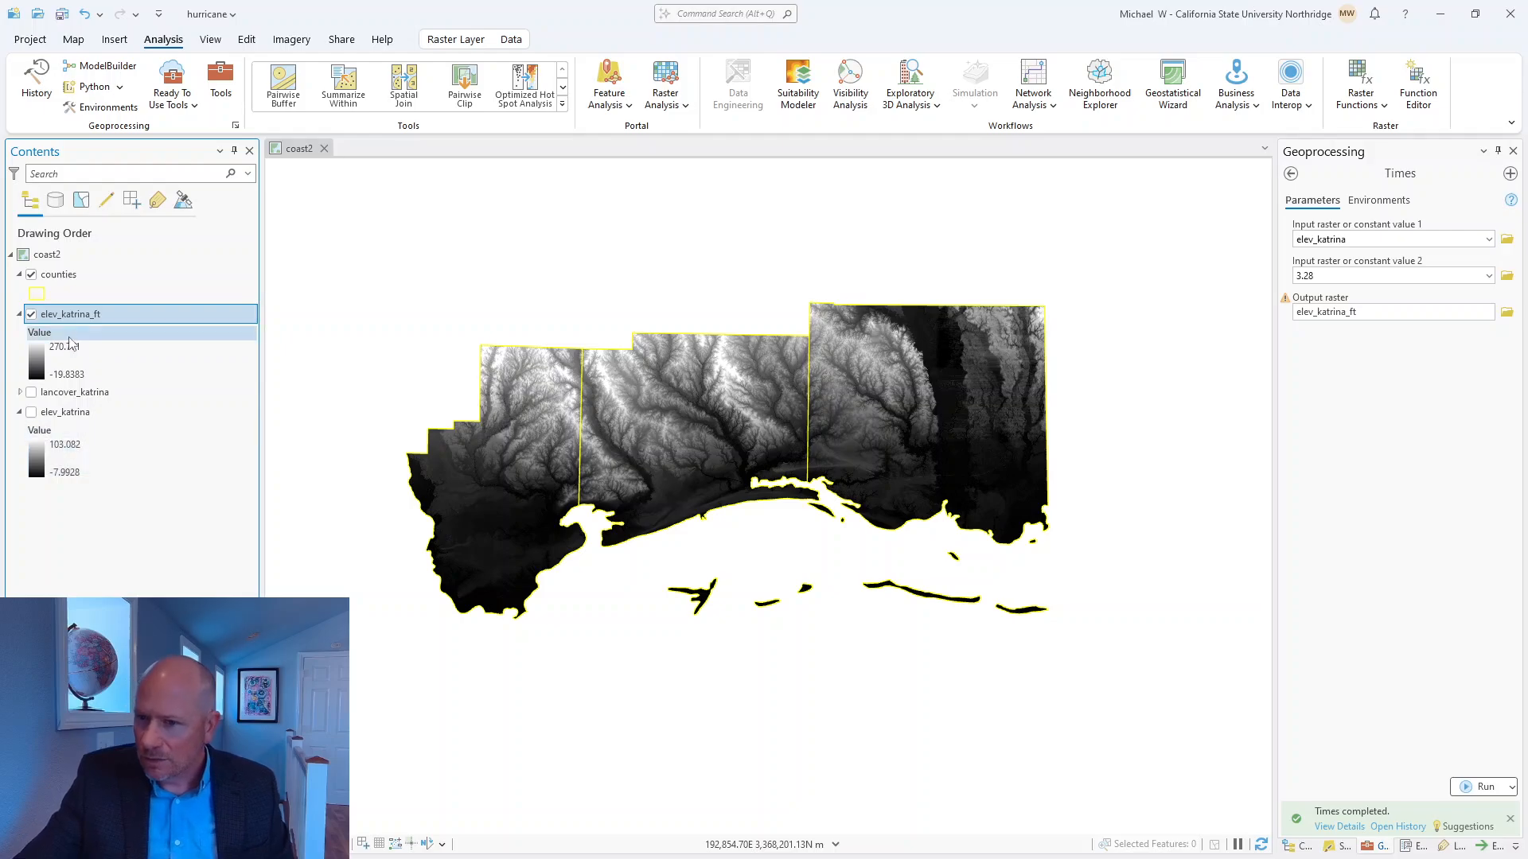
left_click(32, 412)
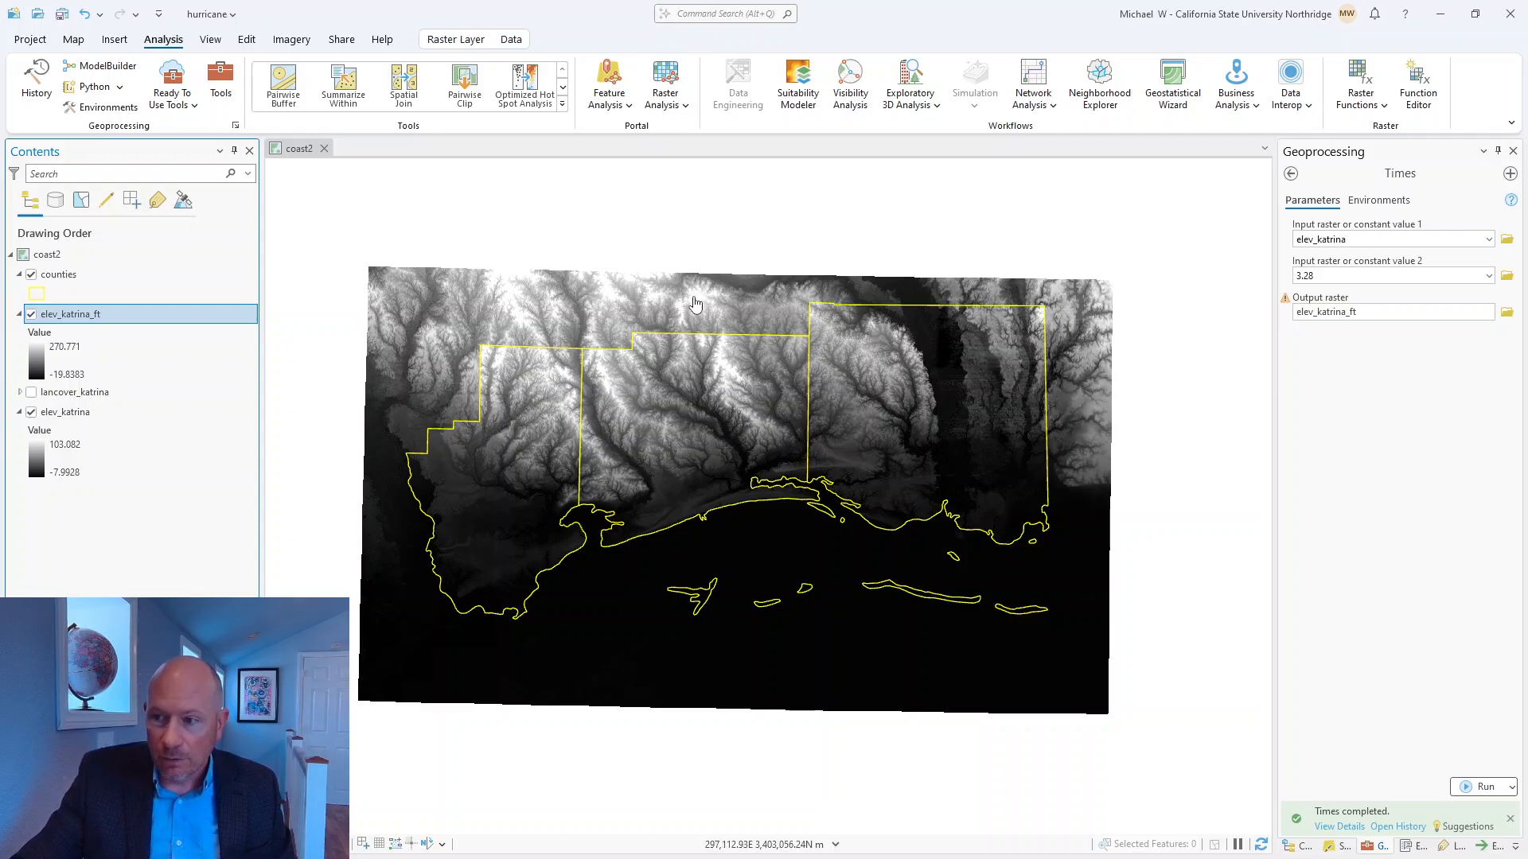
left_click(31, 413)
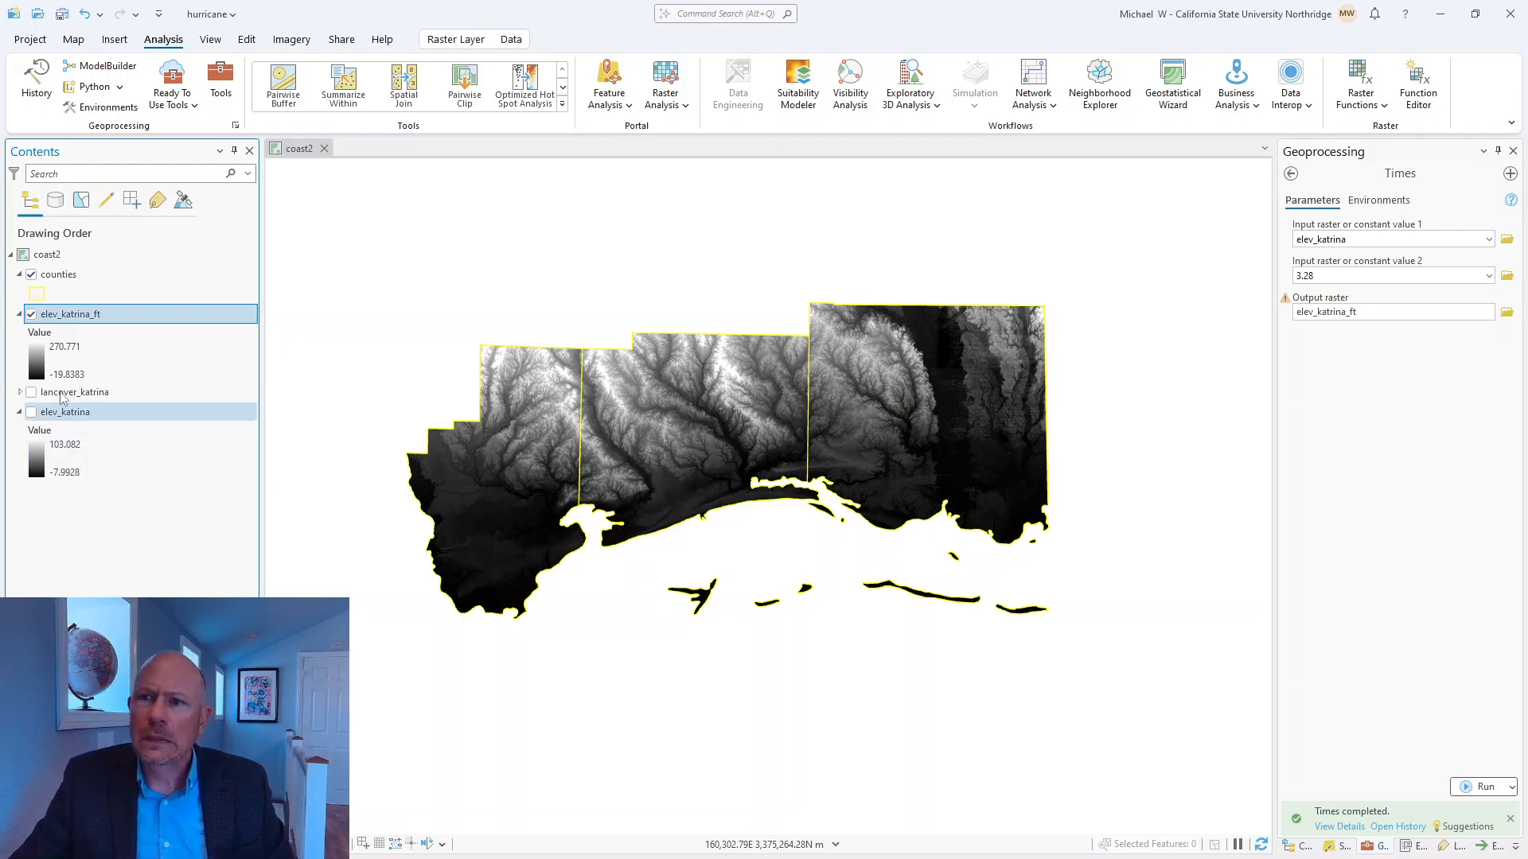
left_click(61, 13)
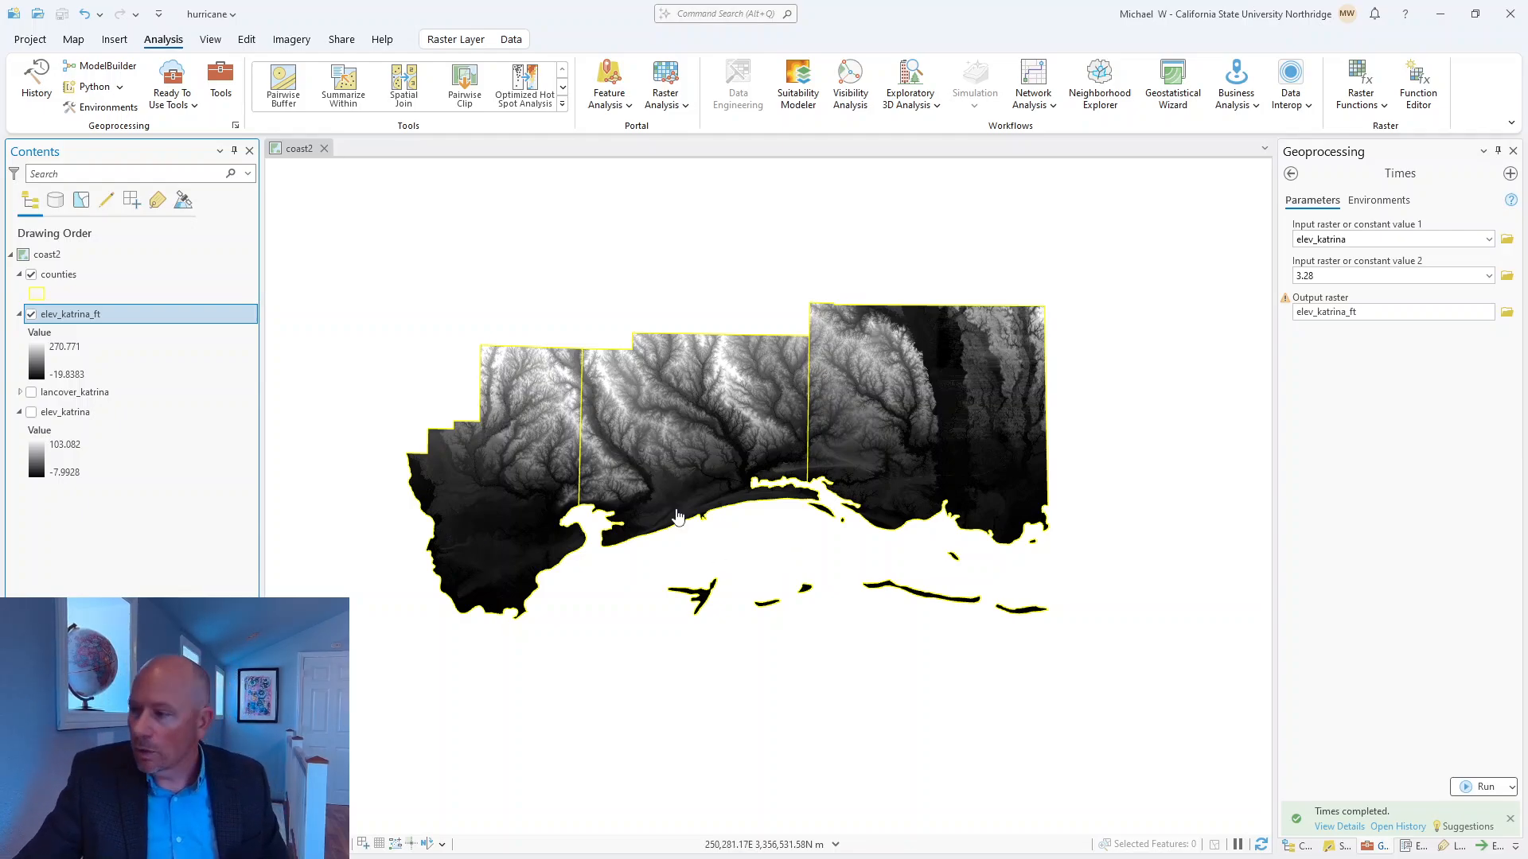
Open the Less Than Equal tool from the Logical toolset within Math in Spatial Analyst Tools.
left_click(1373, 846)
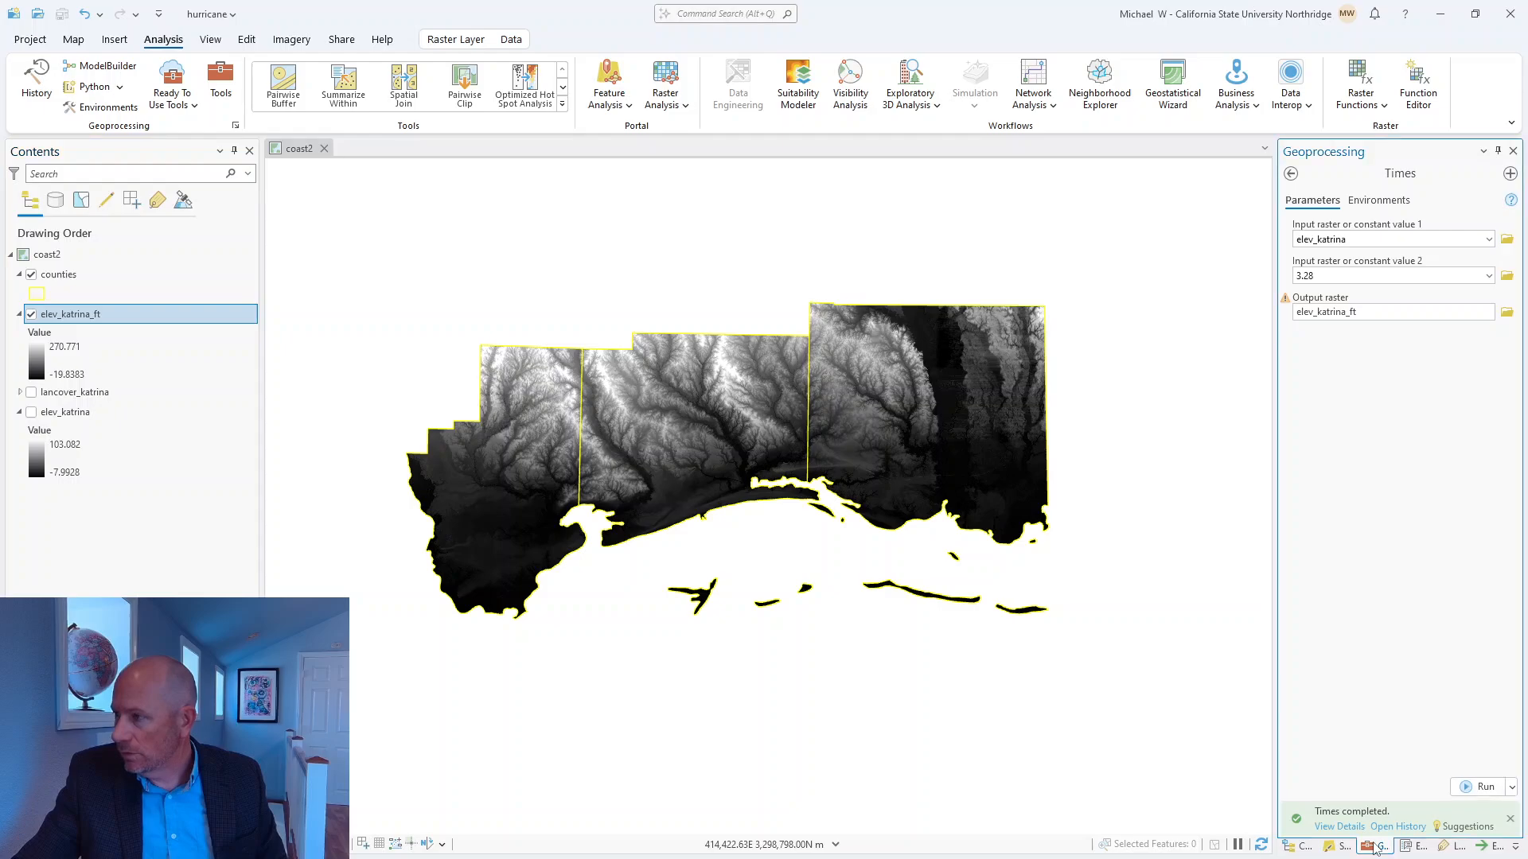
left_click(1291, 174)
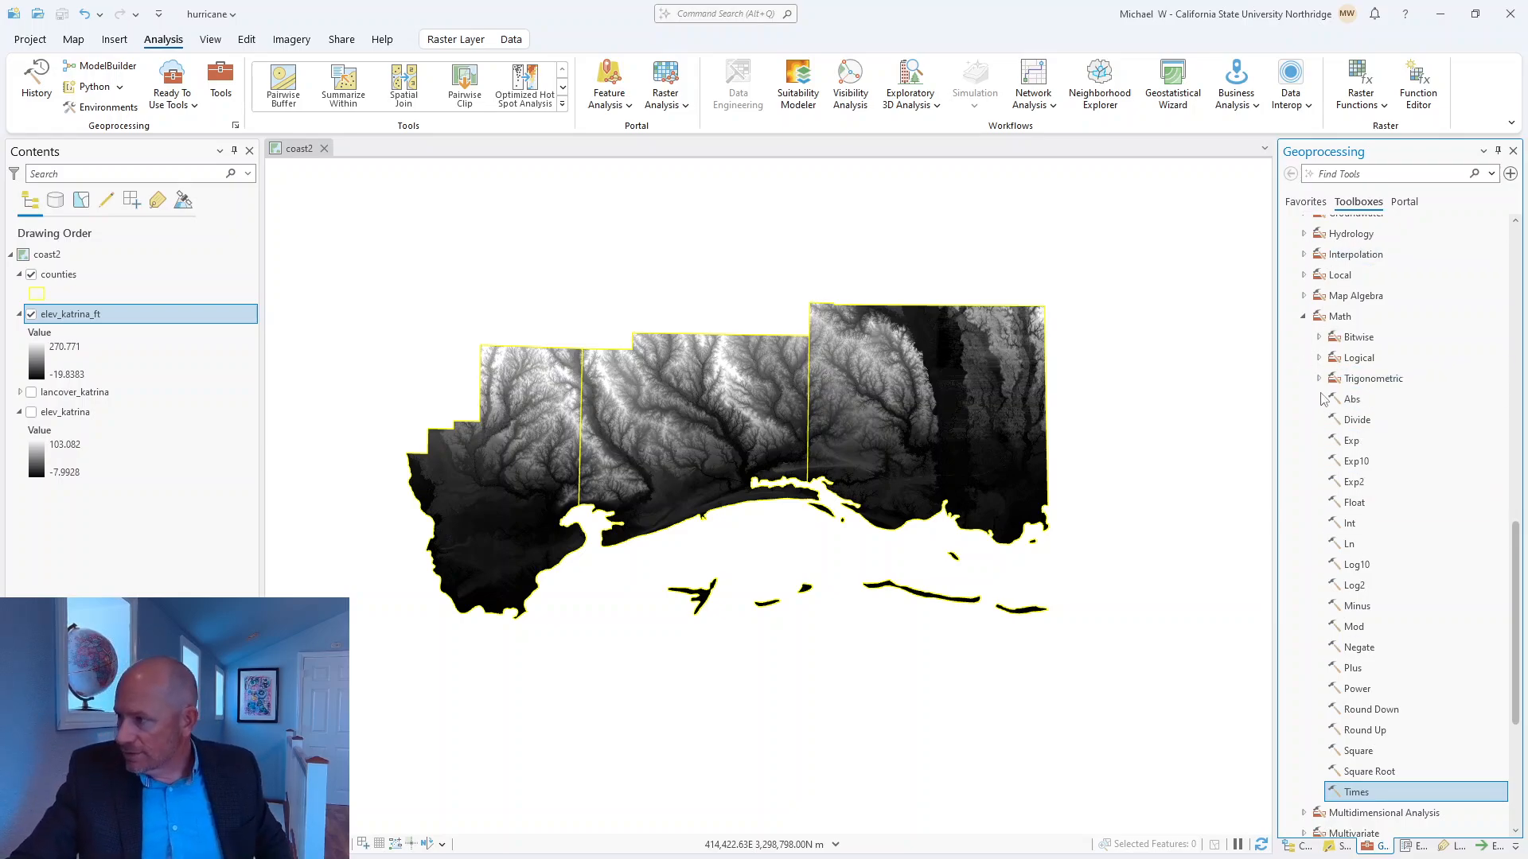
scroll(1366, 338, "up", 2)
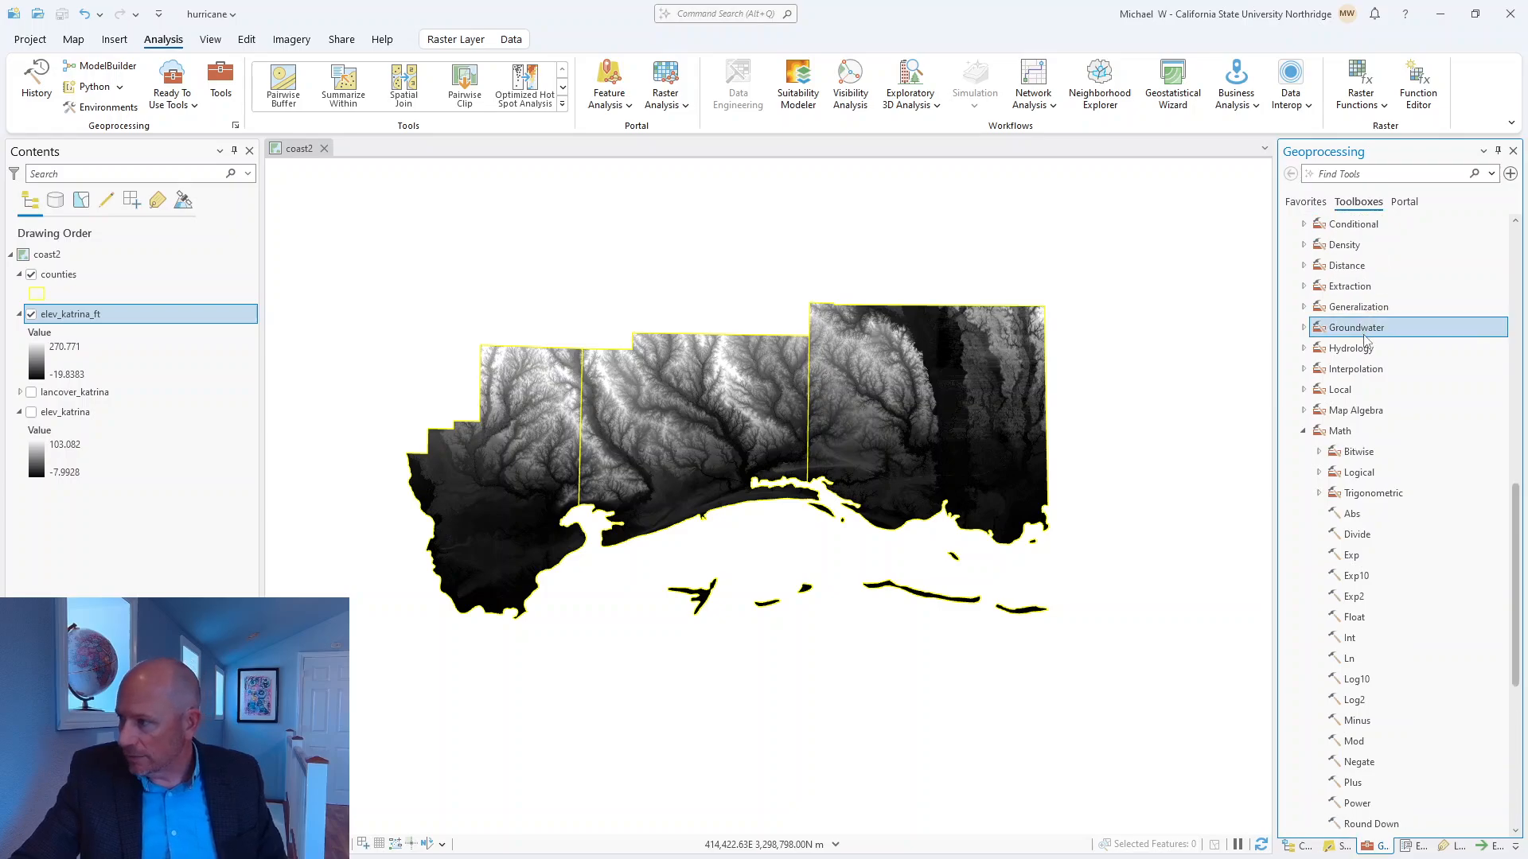
scroll(1365, 337, "up", 2)
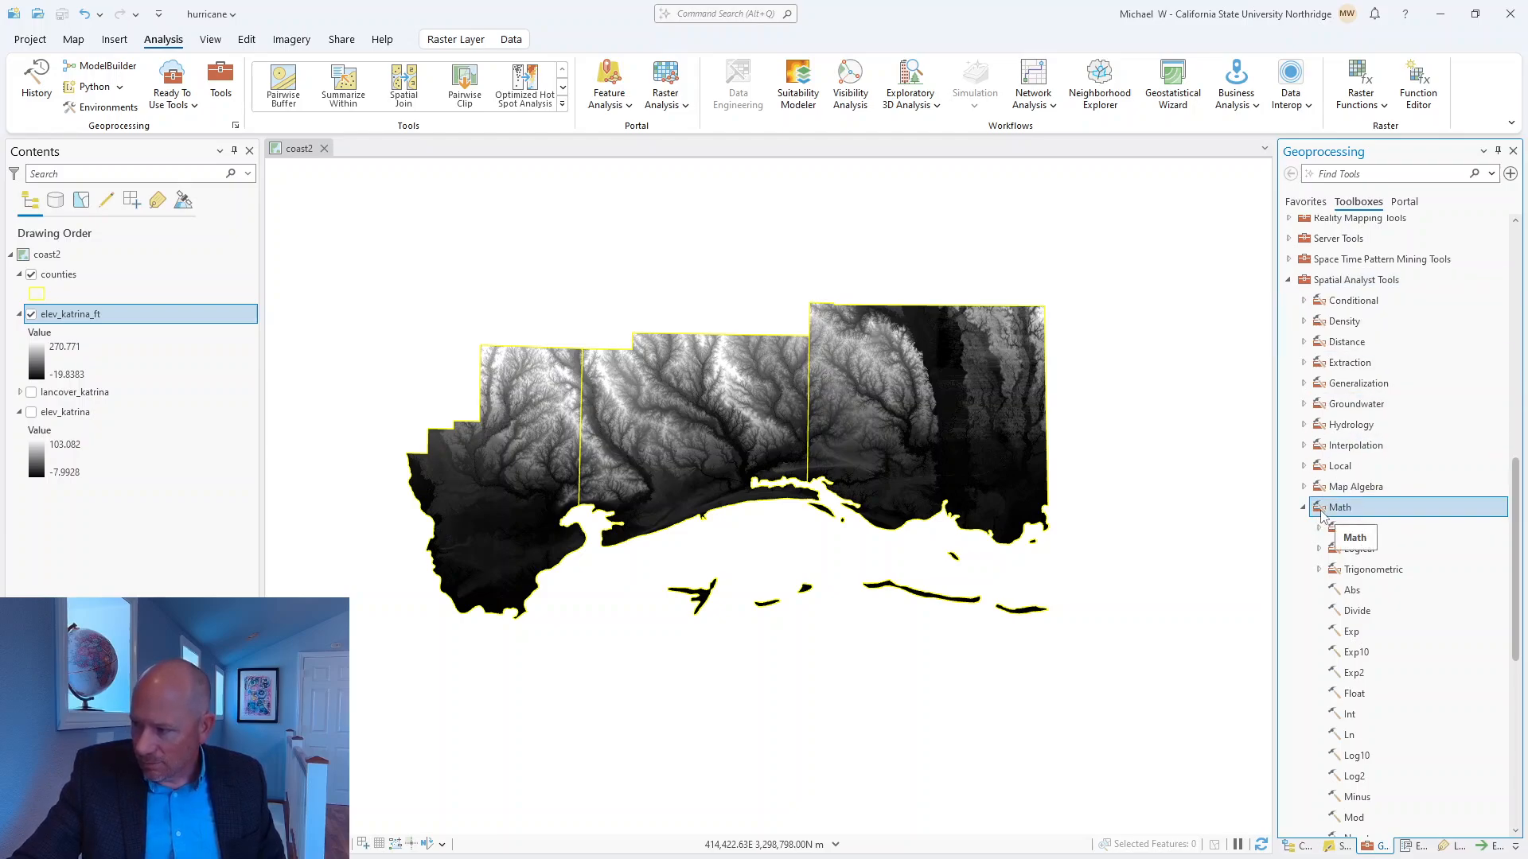
scroll(1321, 516, "down", 2)
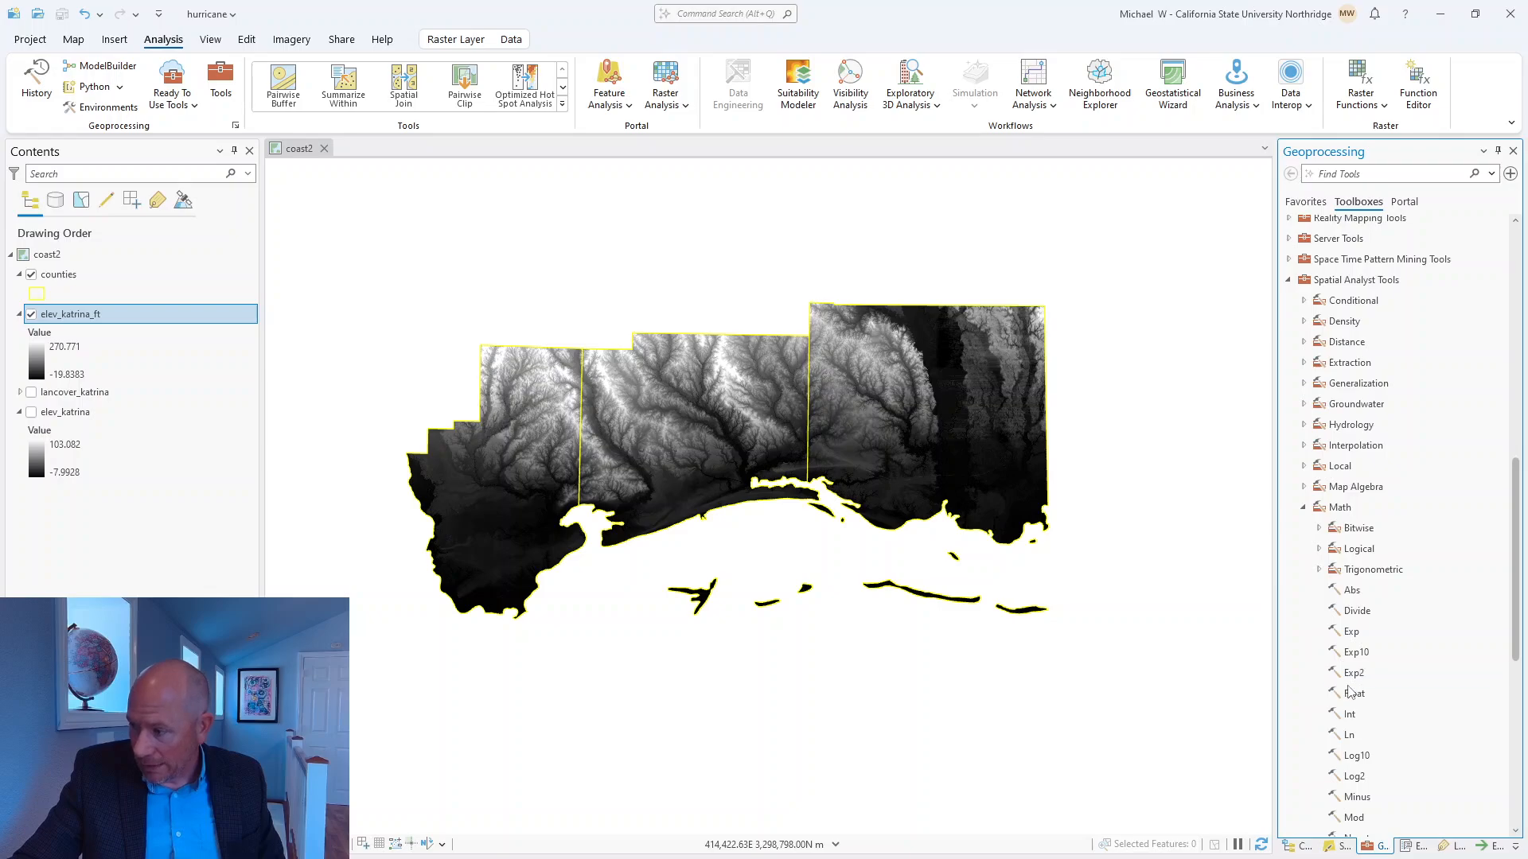
scroll(1351, 689, "down", 6)
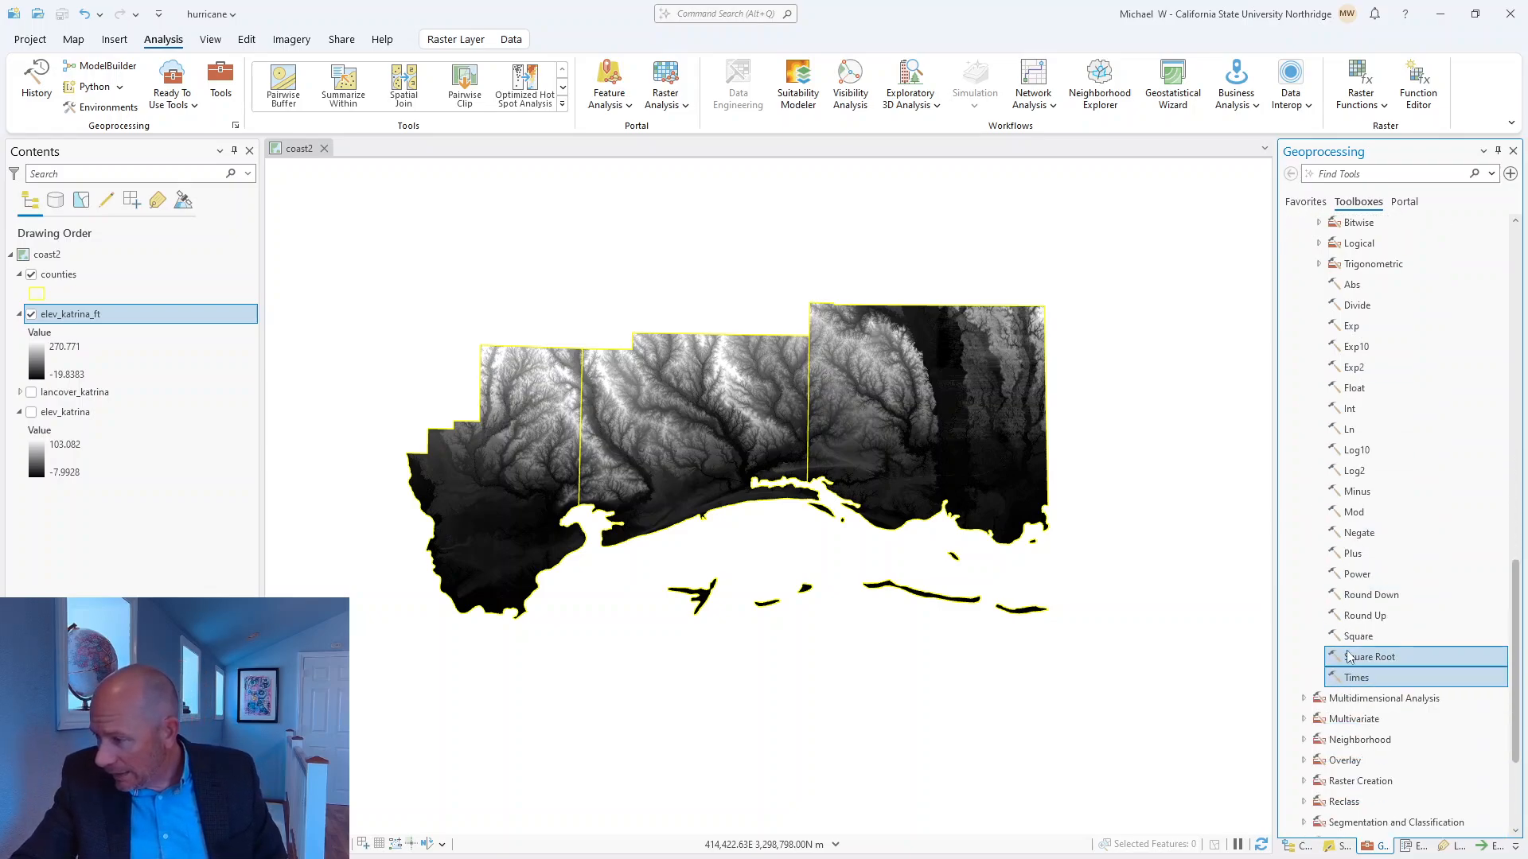
left_click(1319, 244)
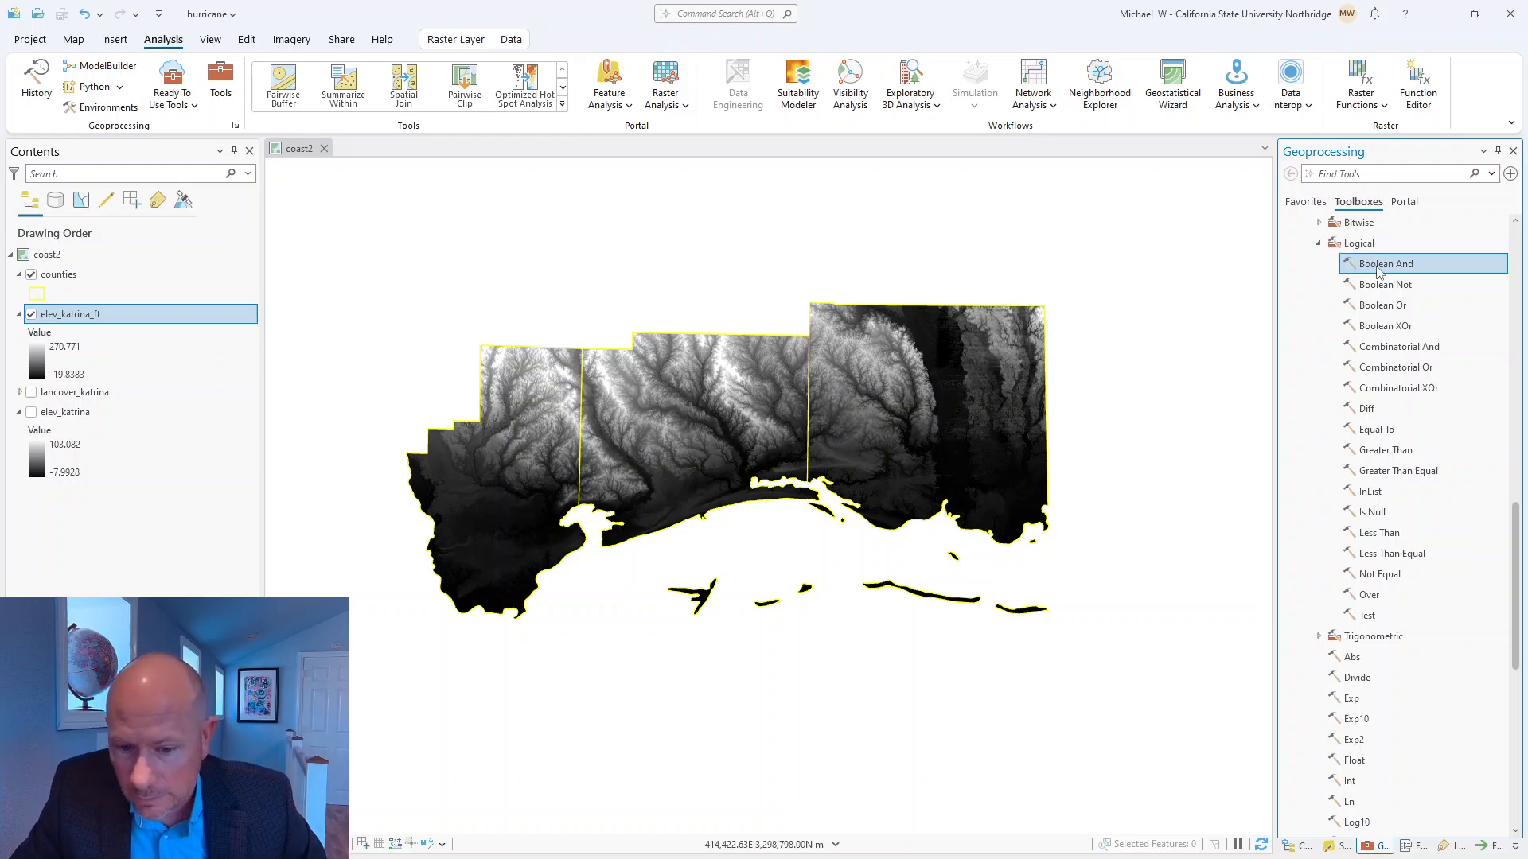
left_click(1382, 305)
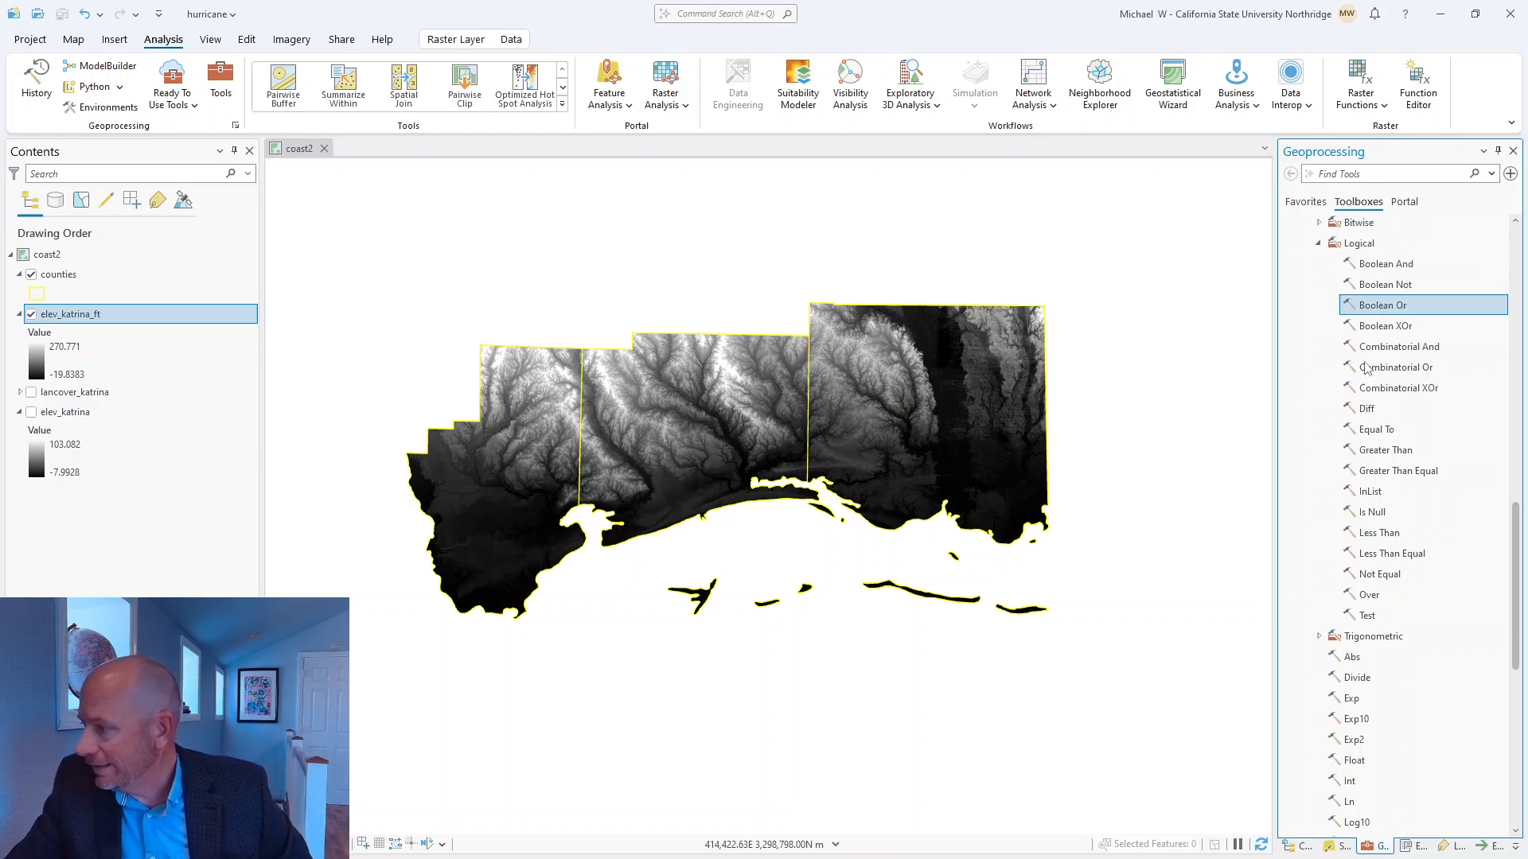
left_click(1391, 557)
double_click(1390, 557)
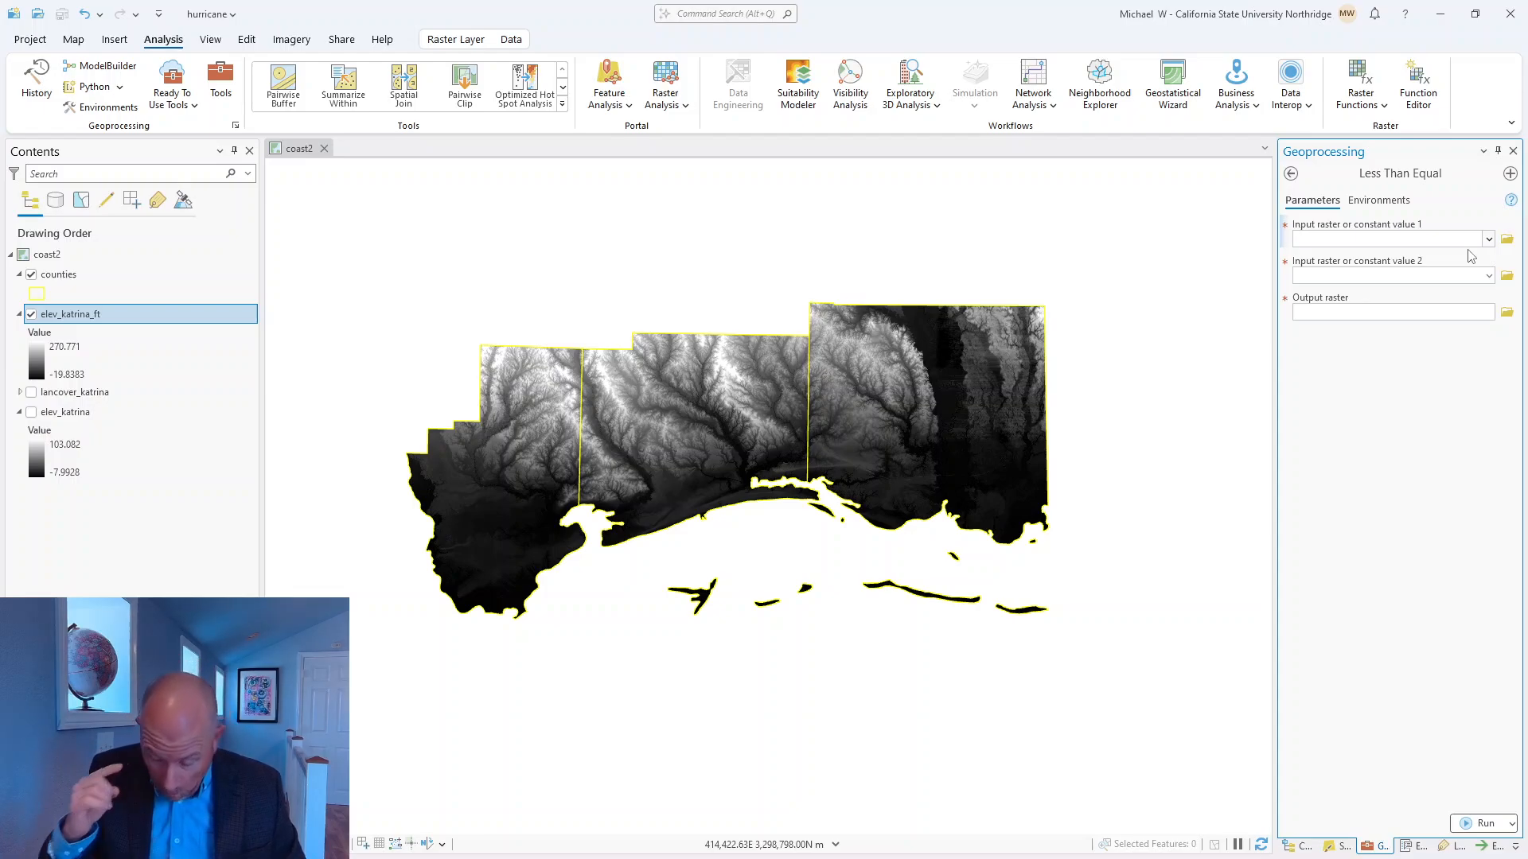
Set the Less Than Equal inputs to the elev_katrina_ft raster and the constant 15.
left_click(1402, 240)
left_click(1489, 240)
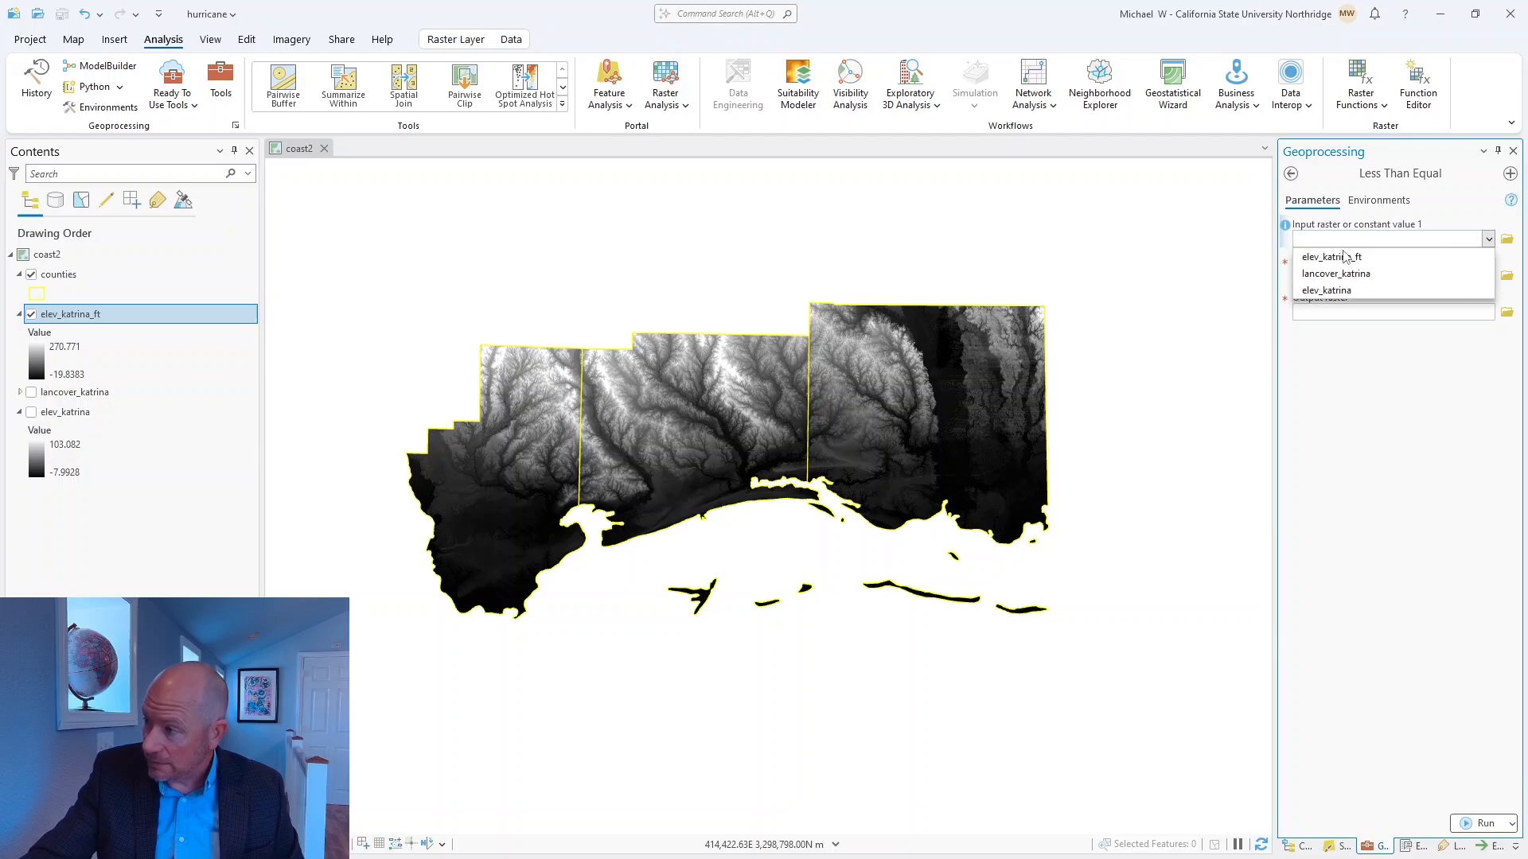
left_click(1333, 259)
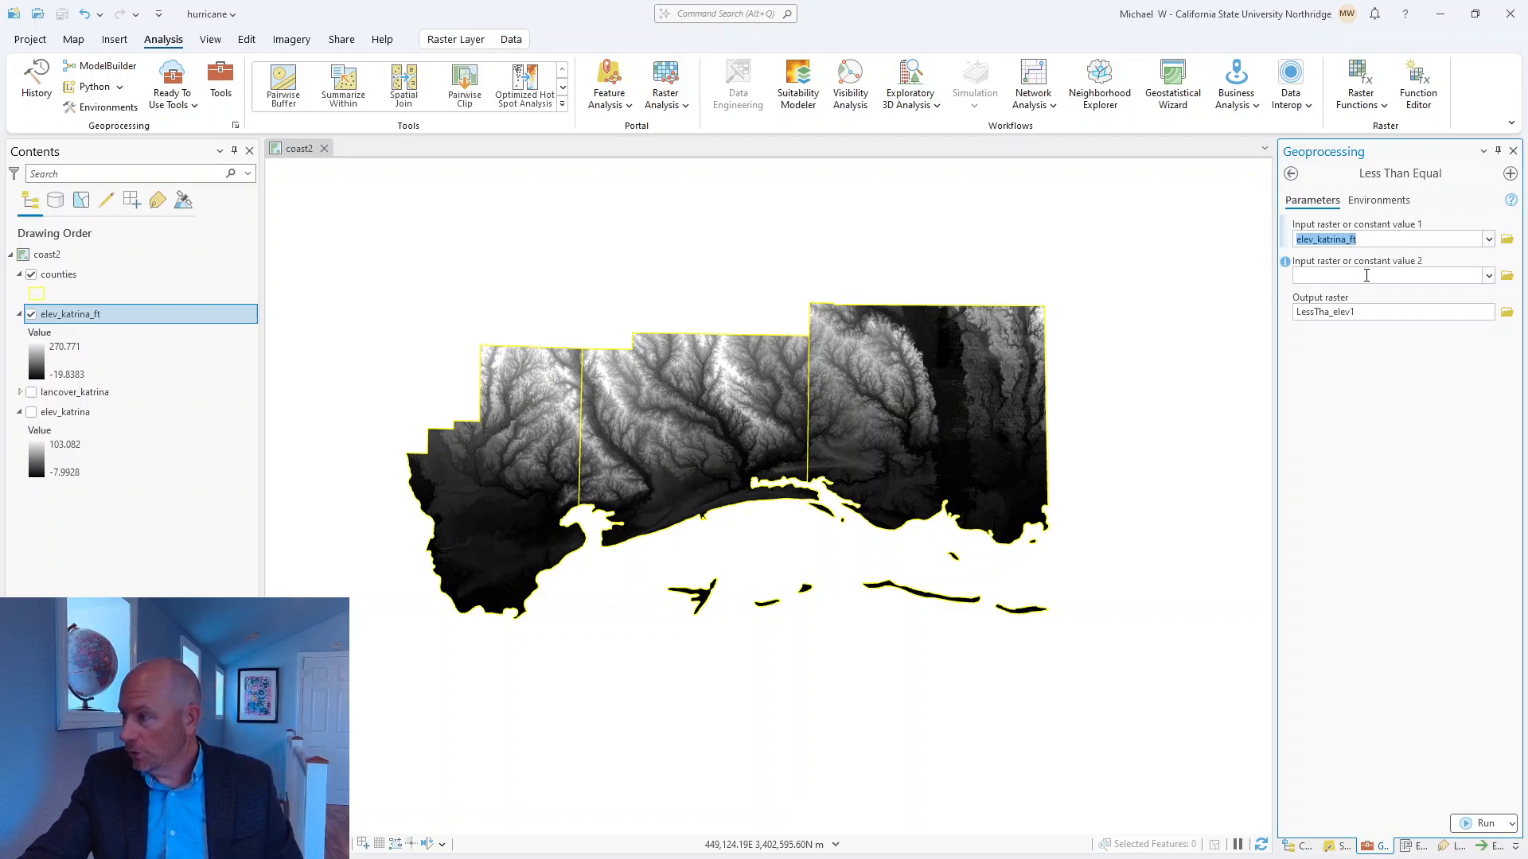
left_click(1367, 275)
type("15")
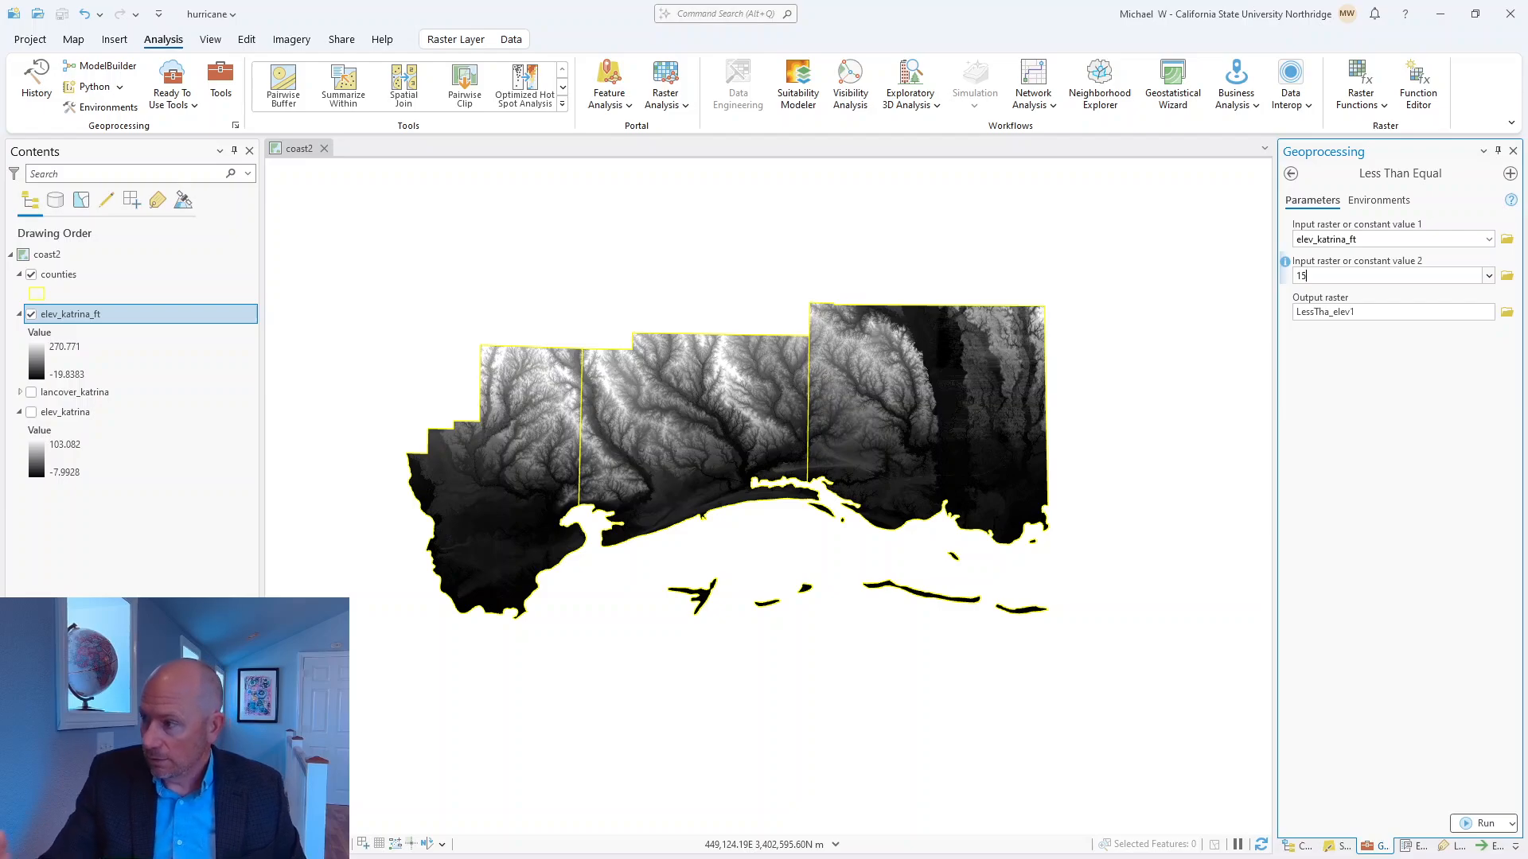
Name the output raster flooded_land_katrina in the hurricane geodatabase and run the Less Than Equal tool.
left_click(1412, 312)
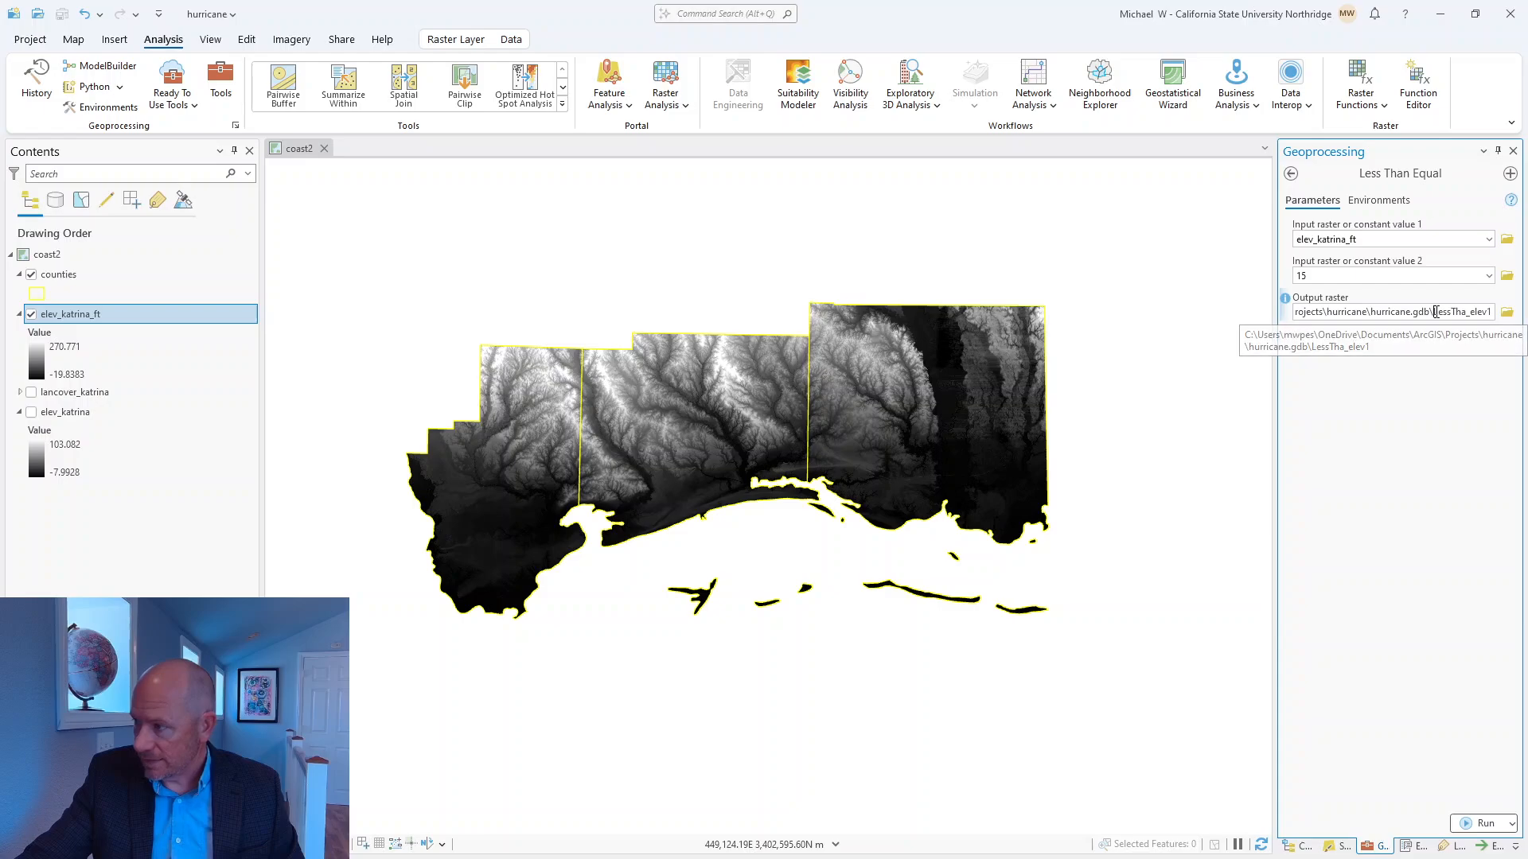
left_click_drag(1433, 312, 1492, 311)
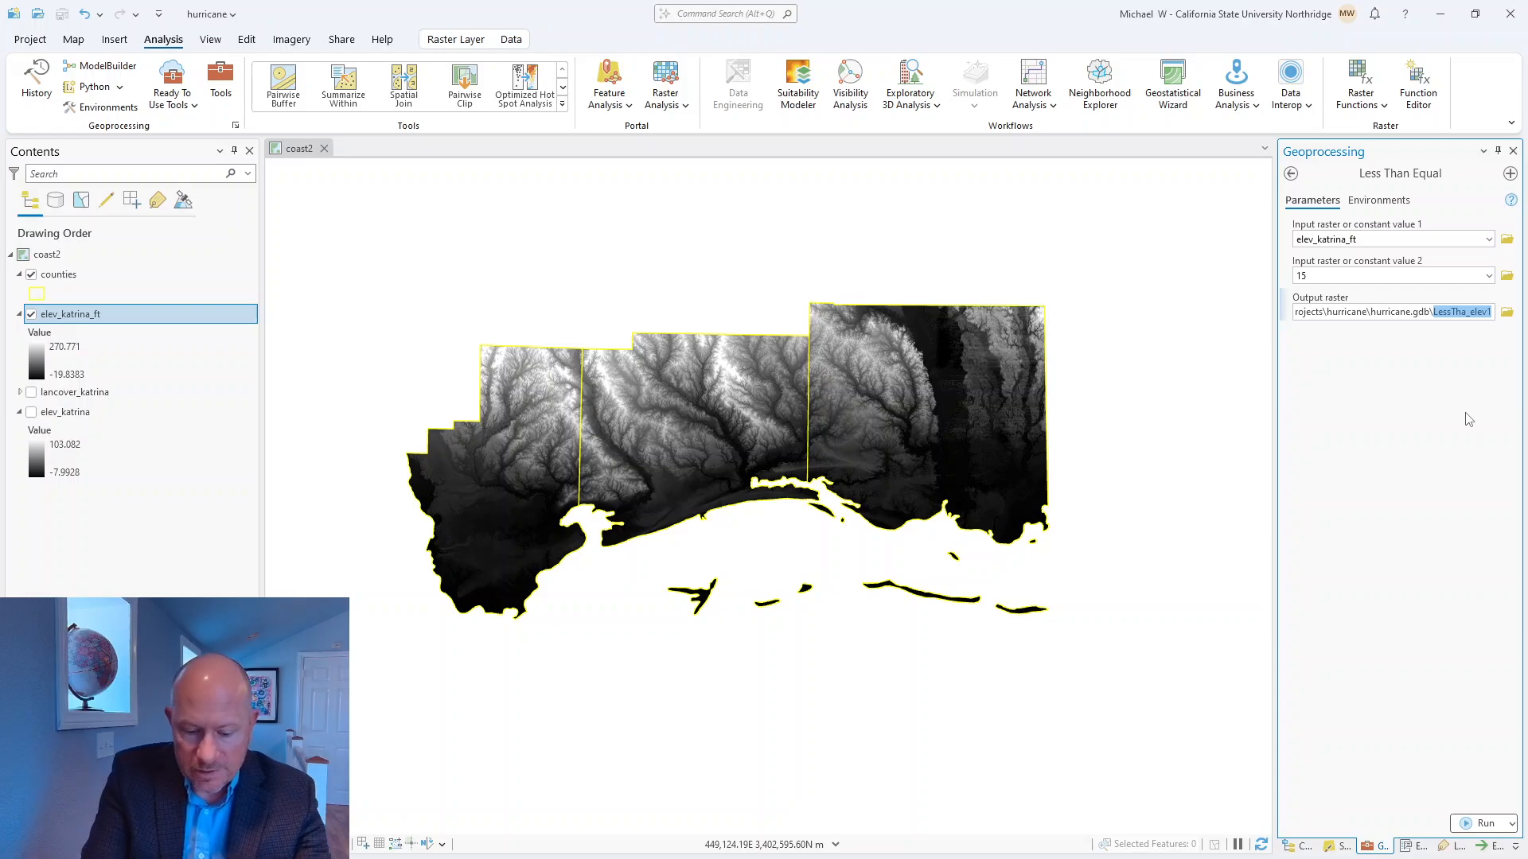
type("flooded")
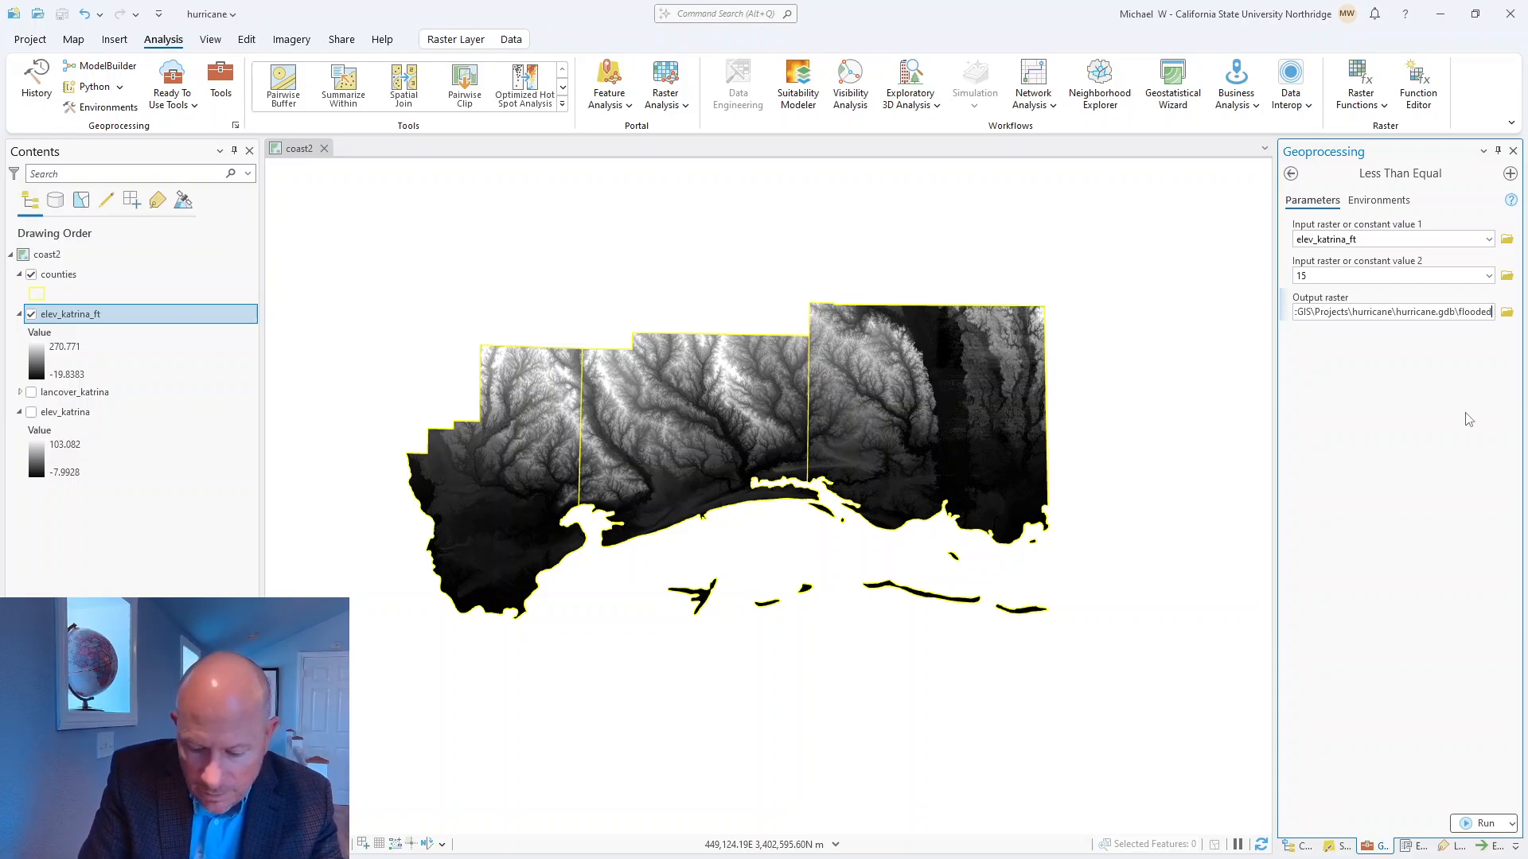
type("_land")
type("_katrina")
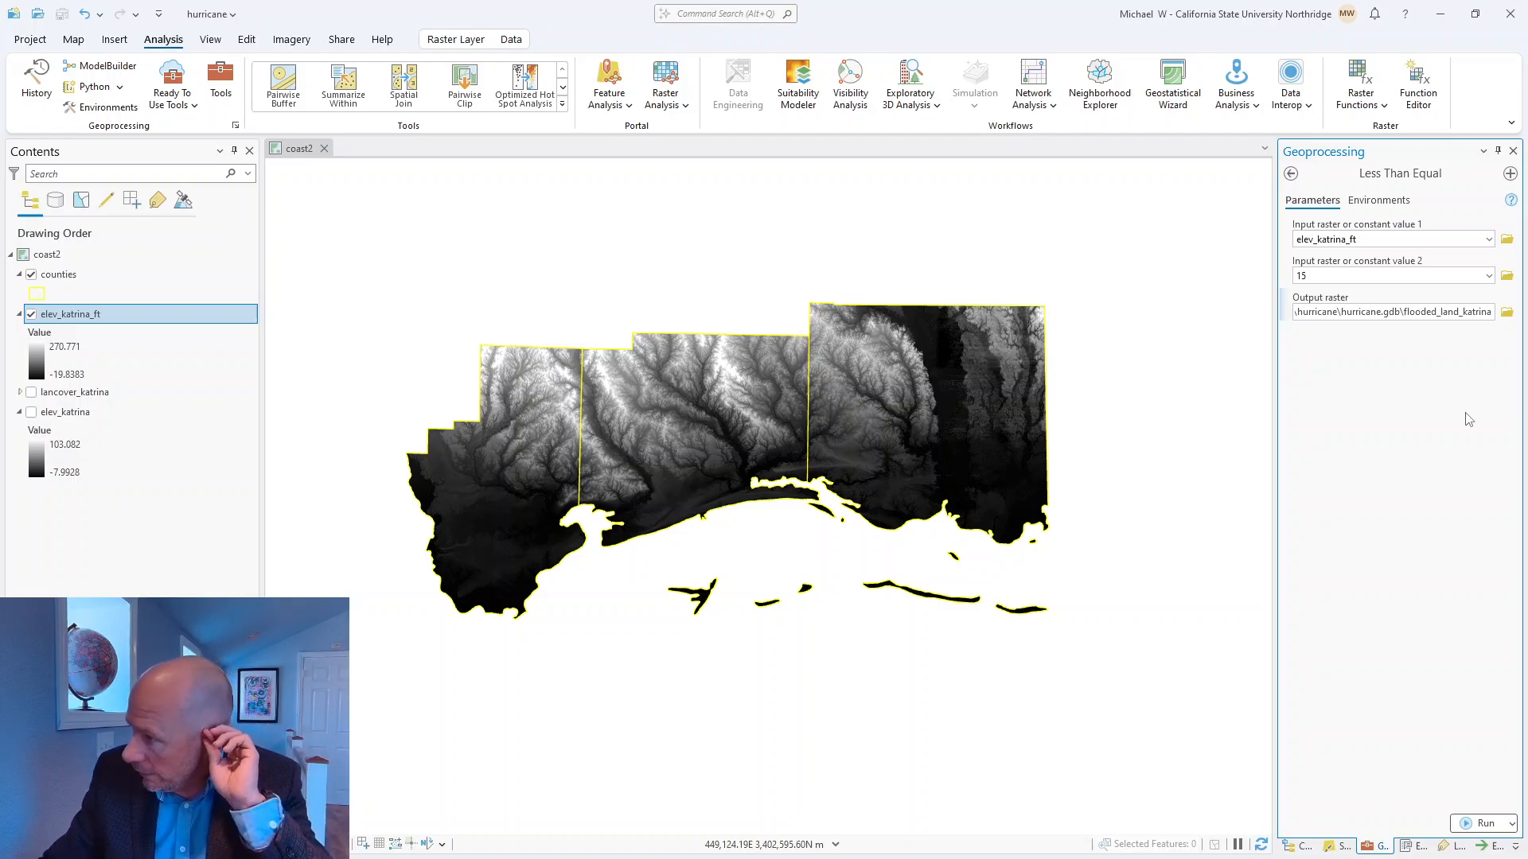
left_click(1382, 431)
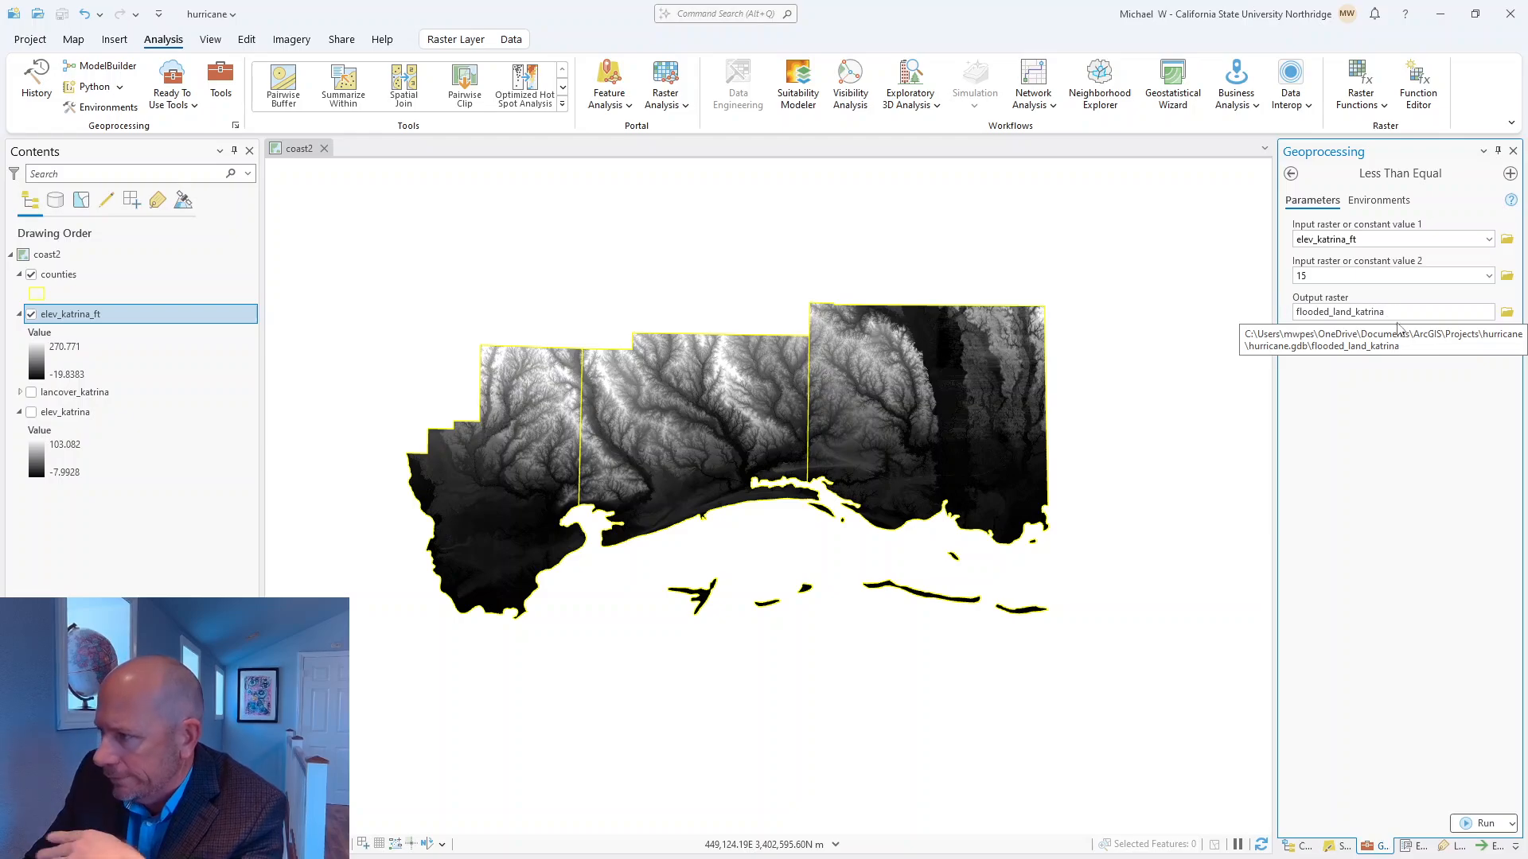
left_click(1482, 824)
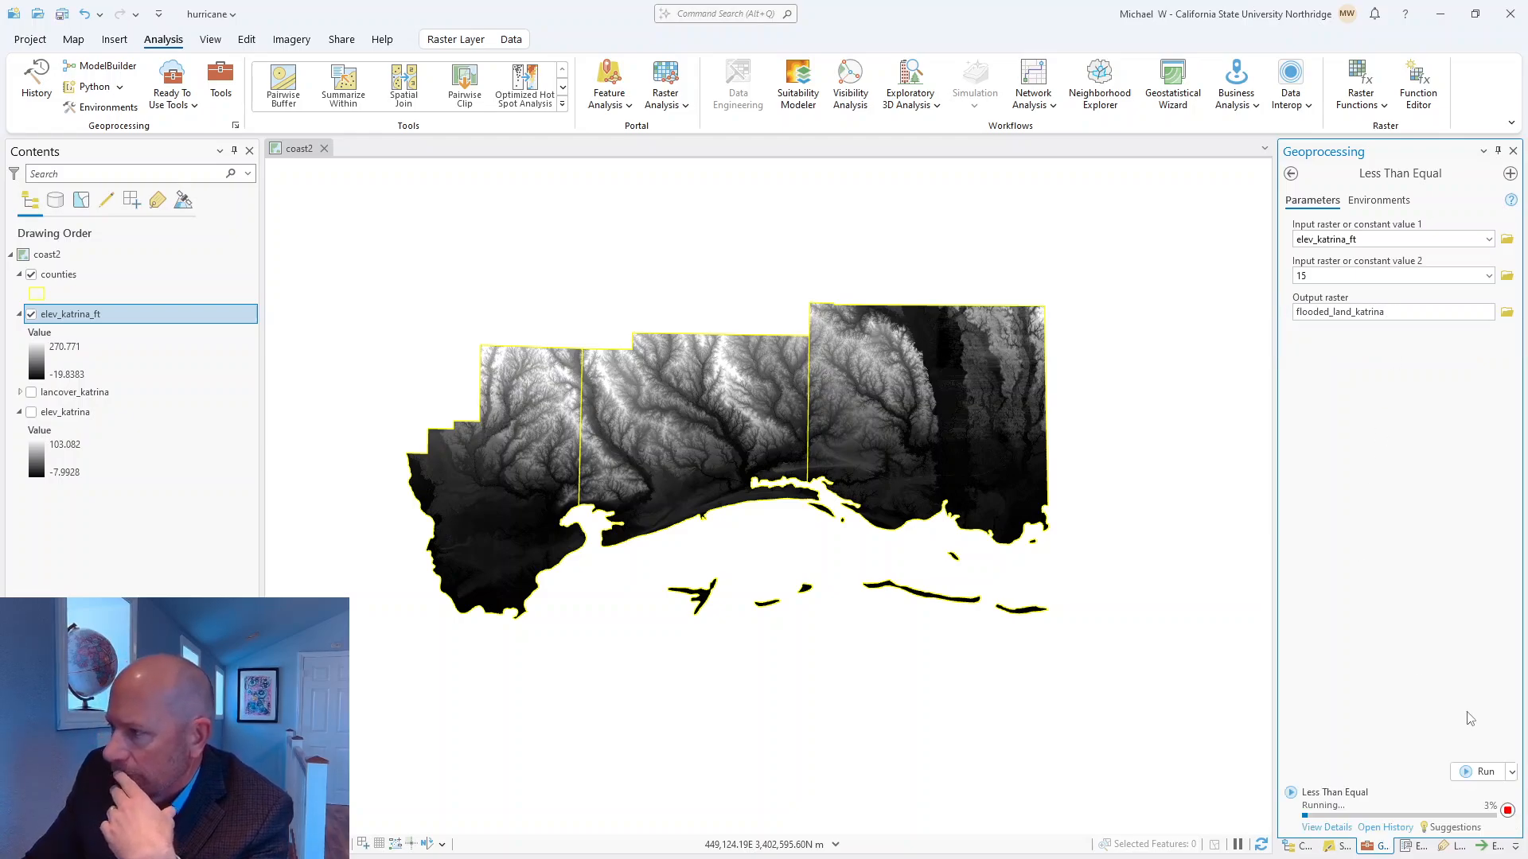
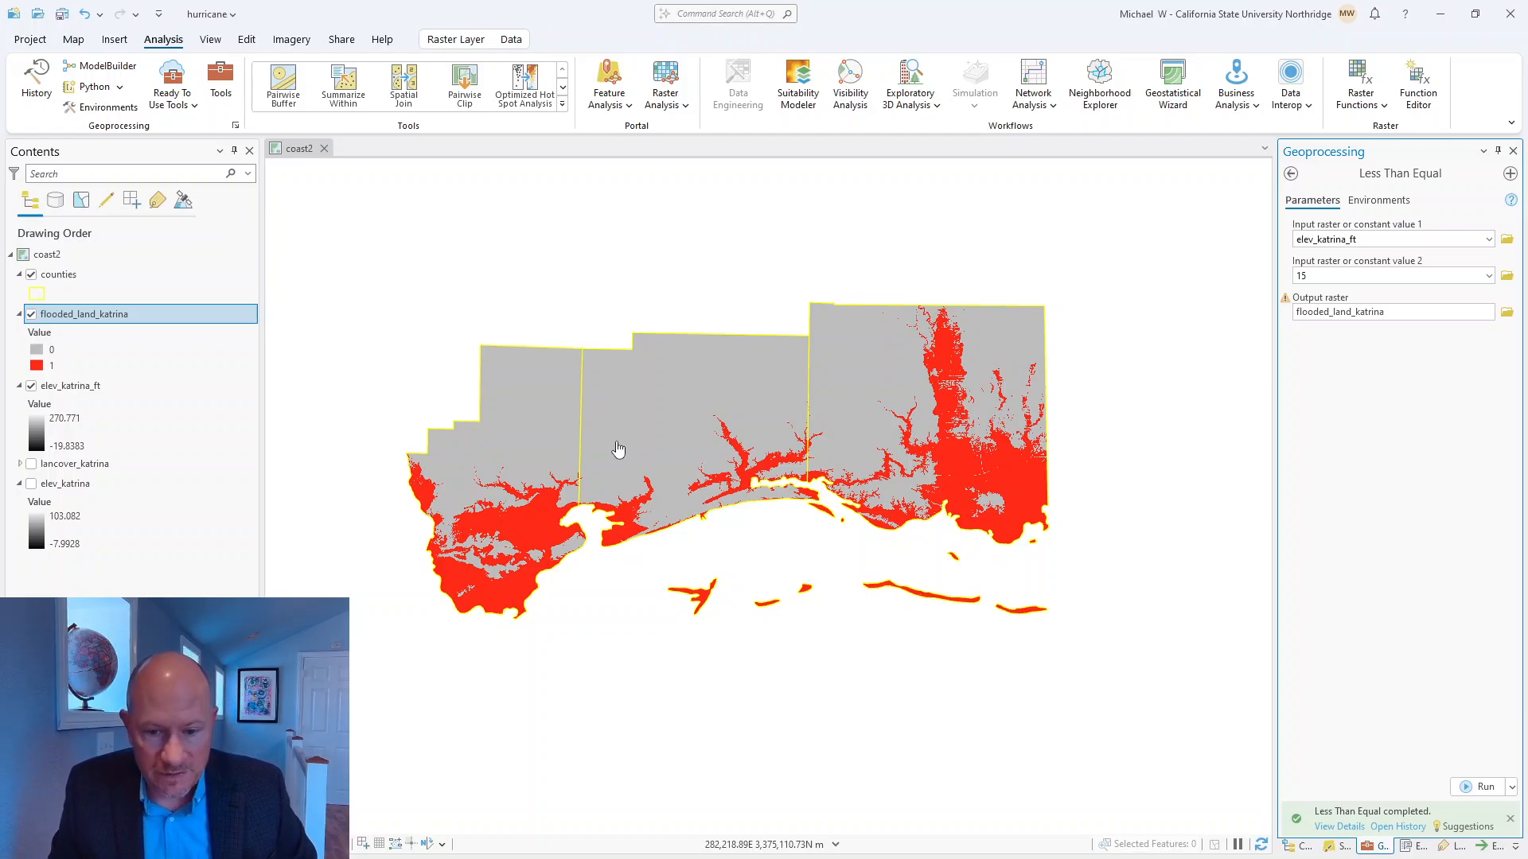
Save the project with the flooded_land_katrina raster added to the coast2 map.
left_click(62, 14)
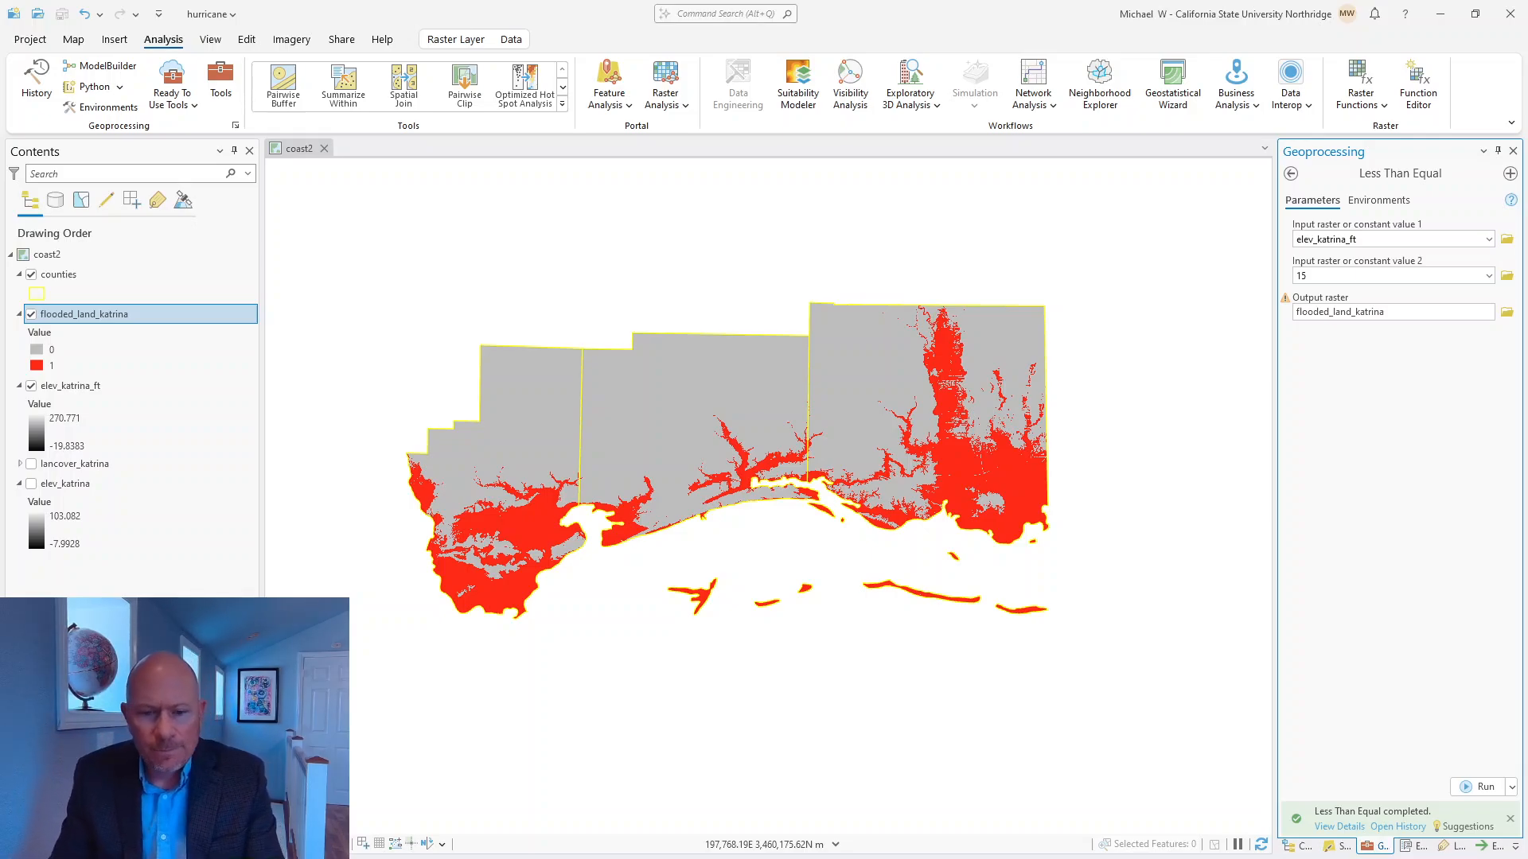
Switch to the PDF instructions in Acrobat and read the end of Step 2 and the Step 3 land-cover reclassification table.
key("alt+Tab")
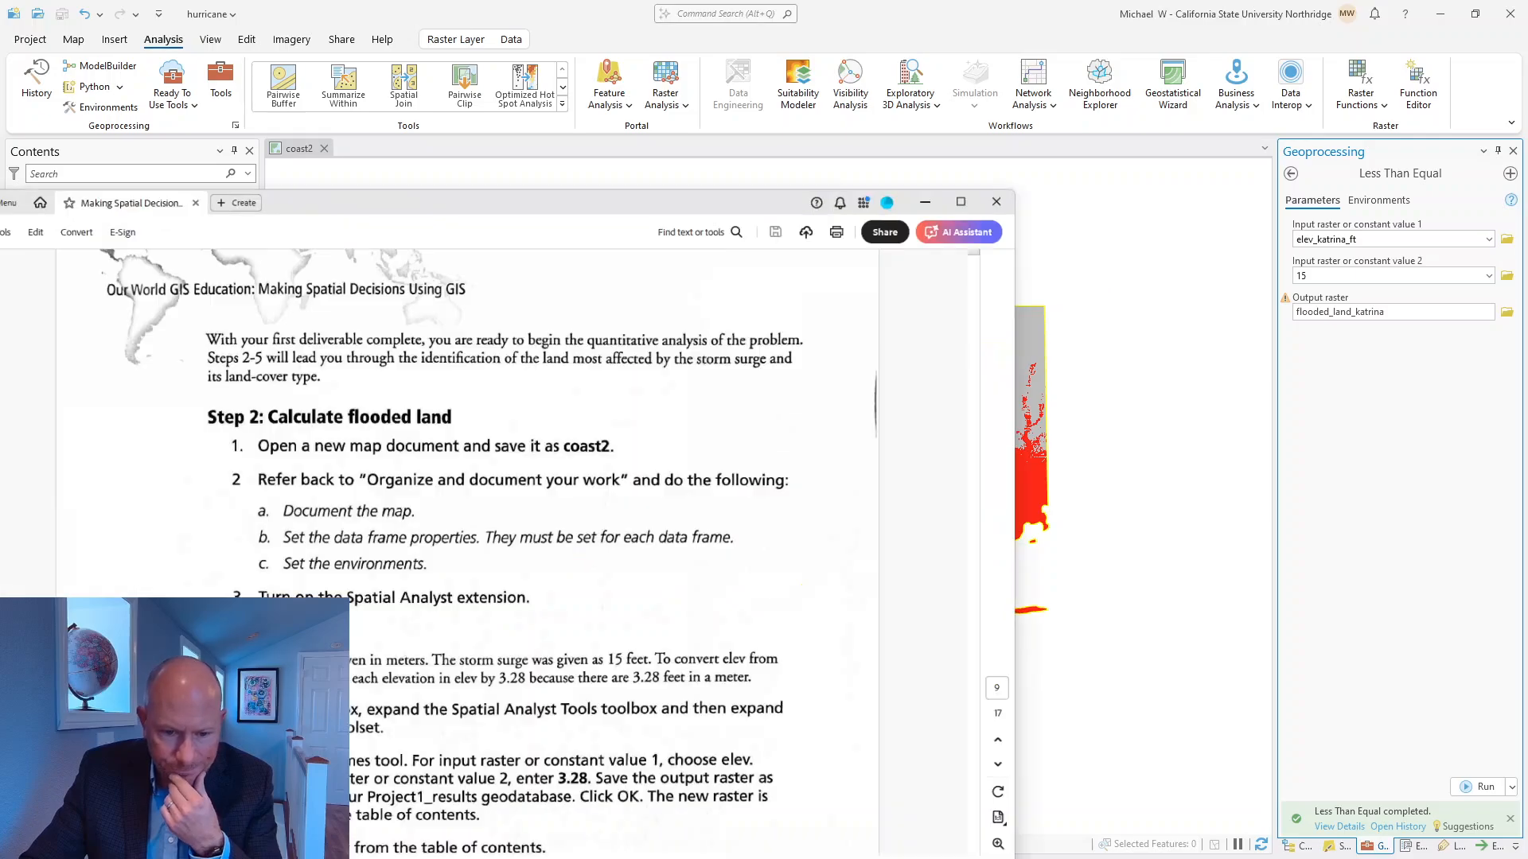
scroll(591, 530, "down", 7)
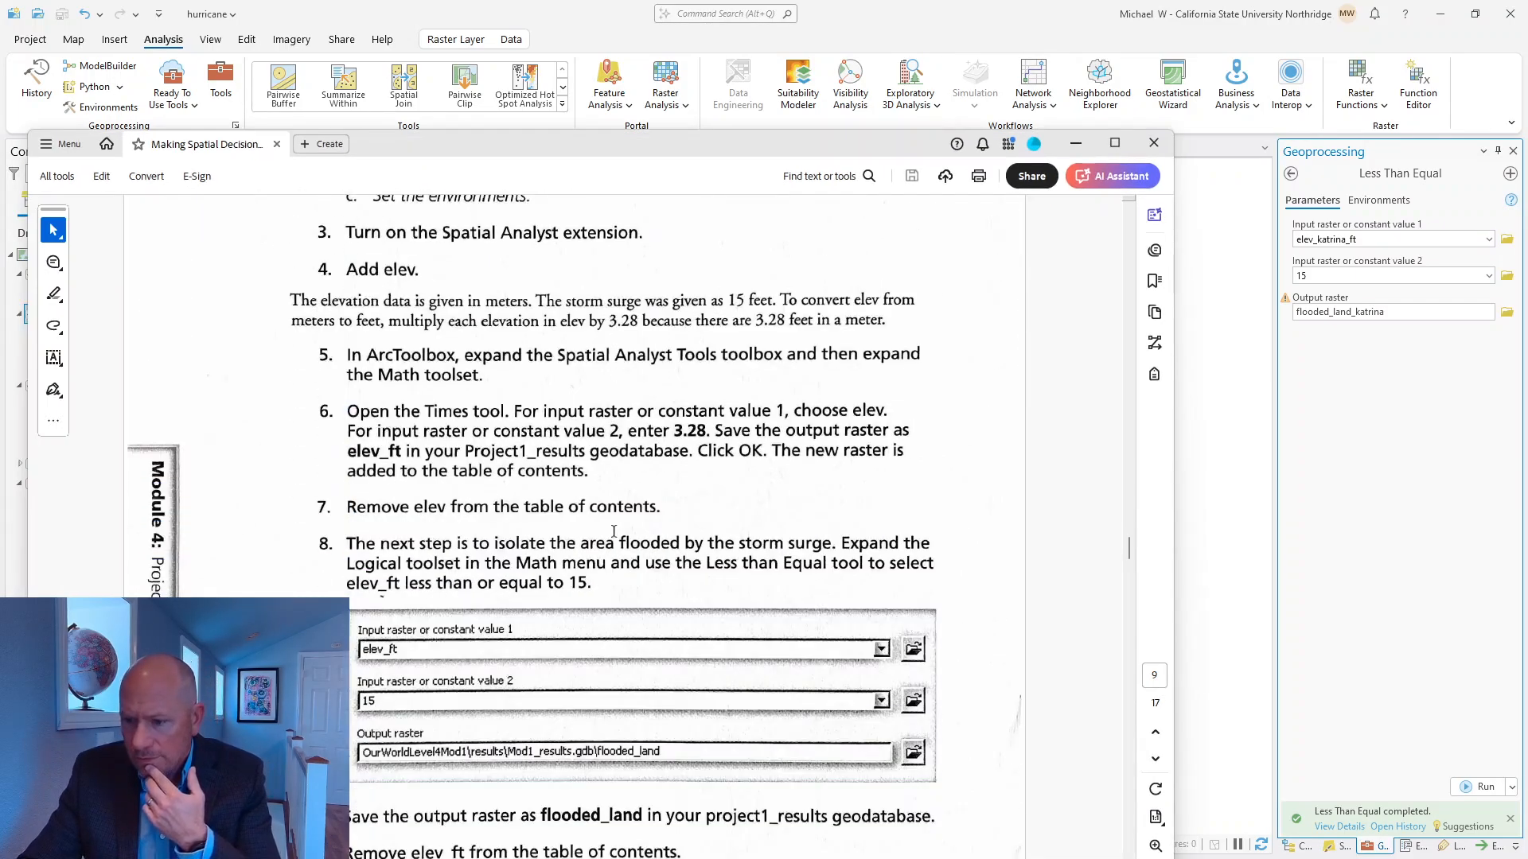
scroll(607, 633, "up", 2)
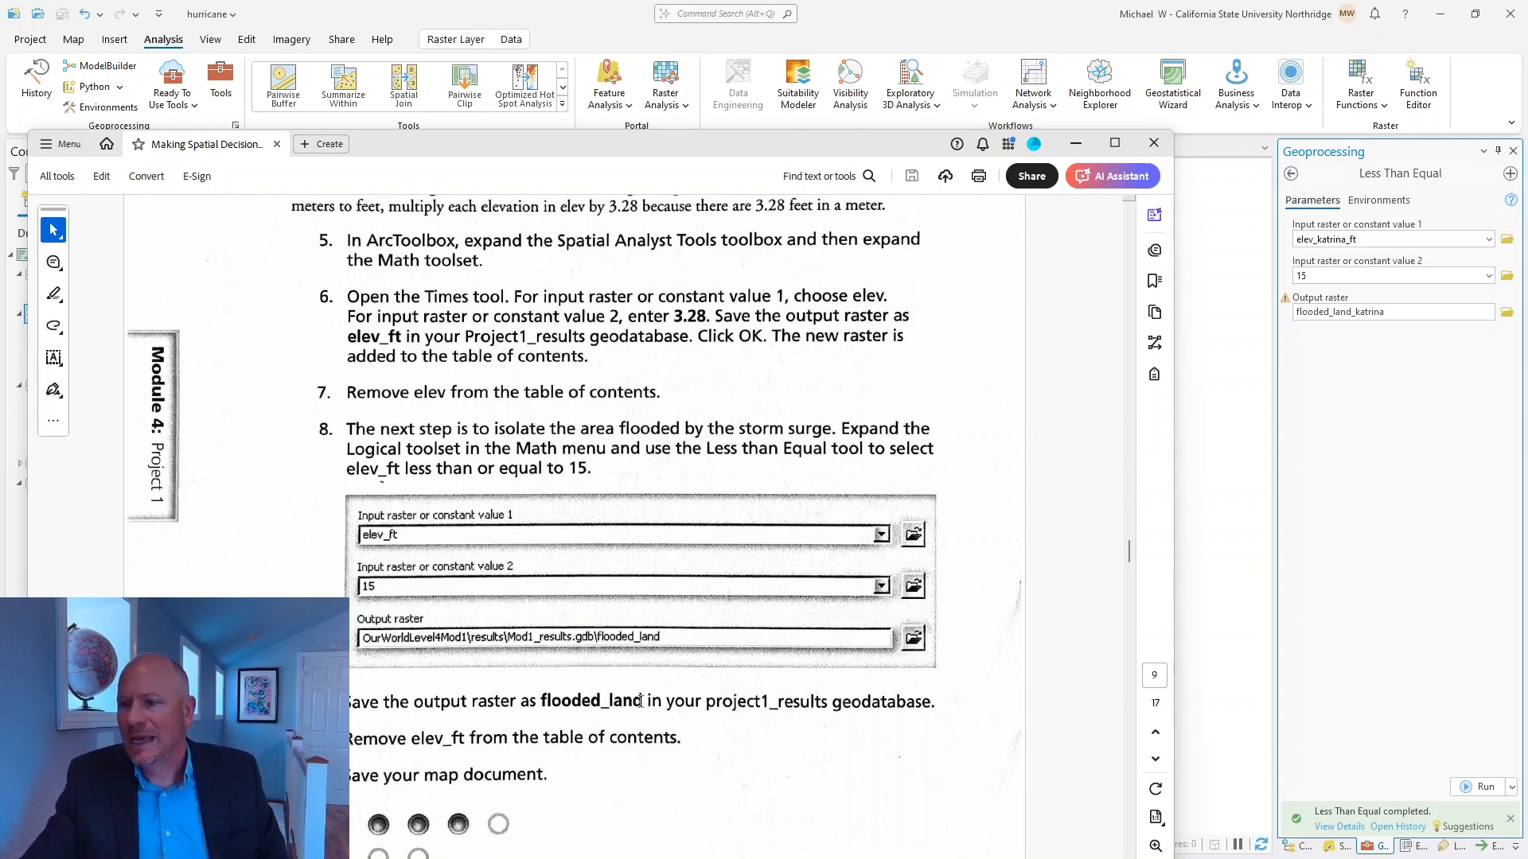
scroll(697, 647, "down", 6)
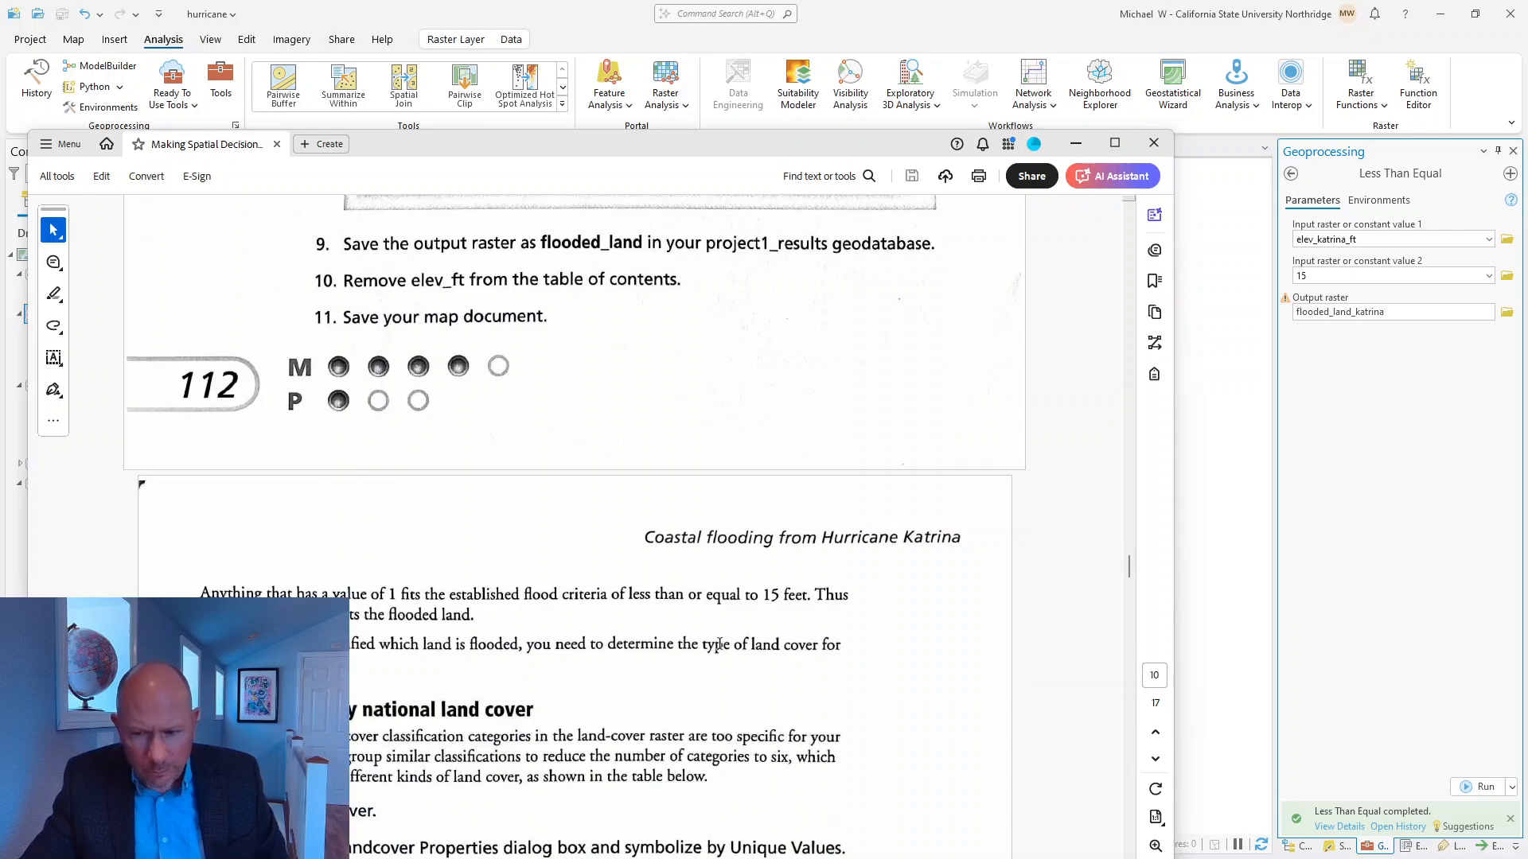
scroll(719, 646, "down", 4)
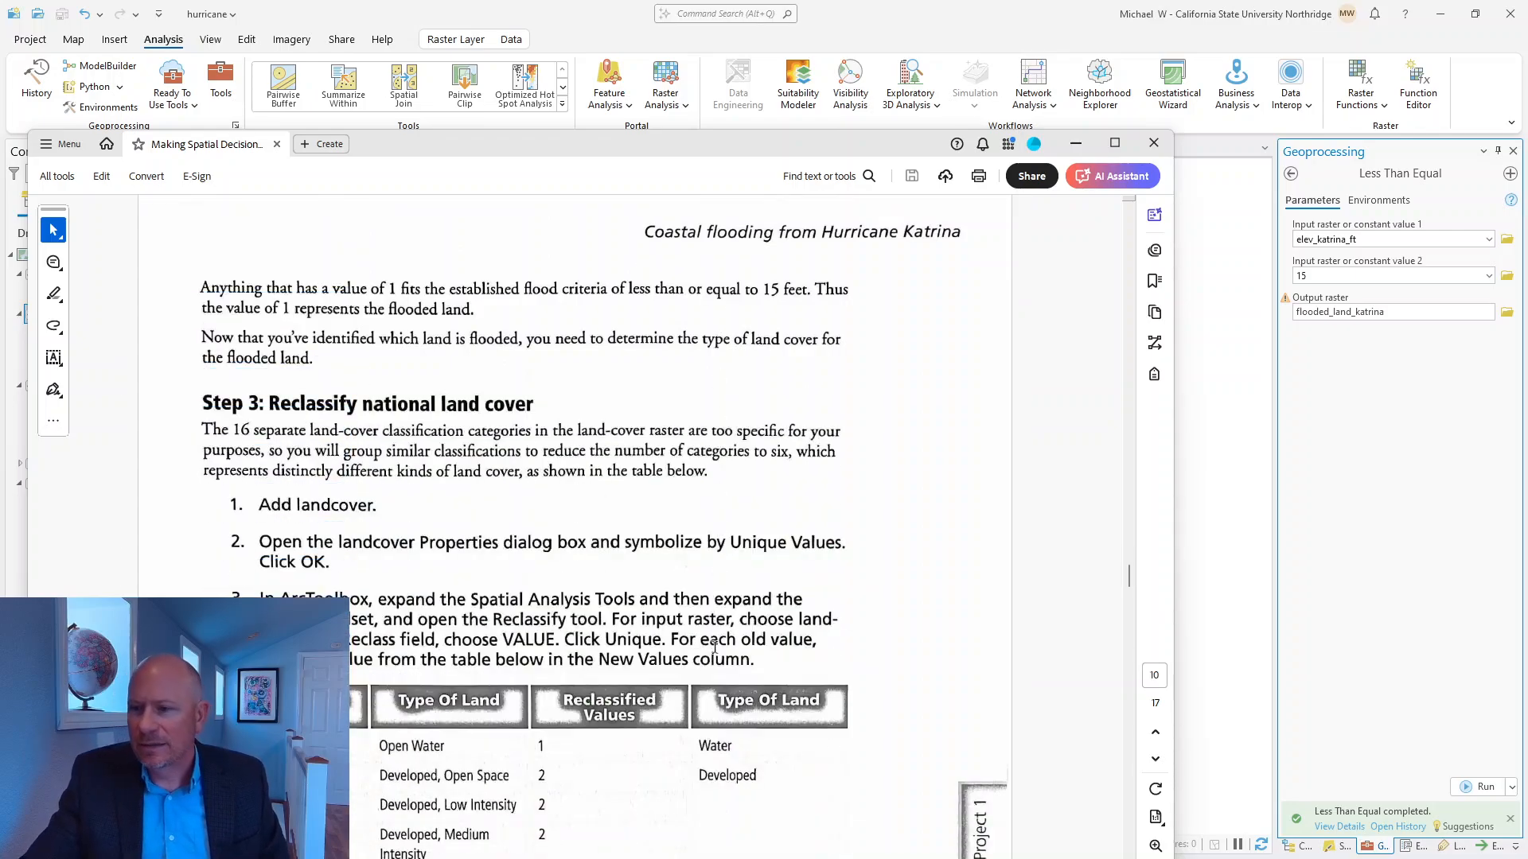
scroll(712, 648, "down", 2)
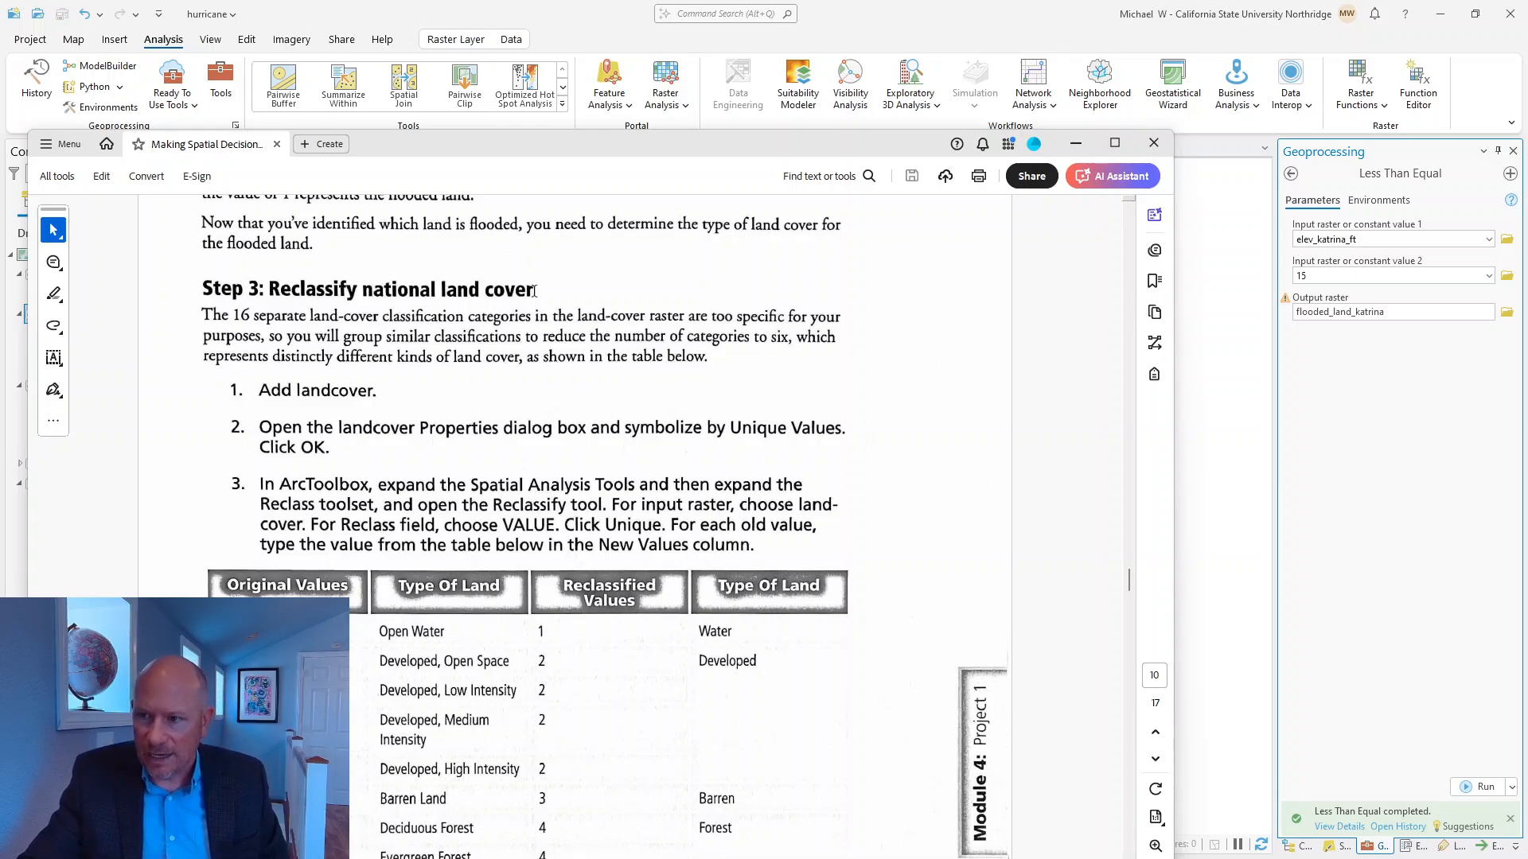
scroll(662, 680, "down", 2)
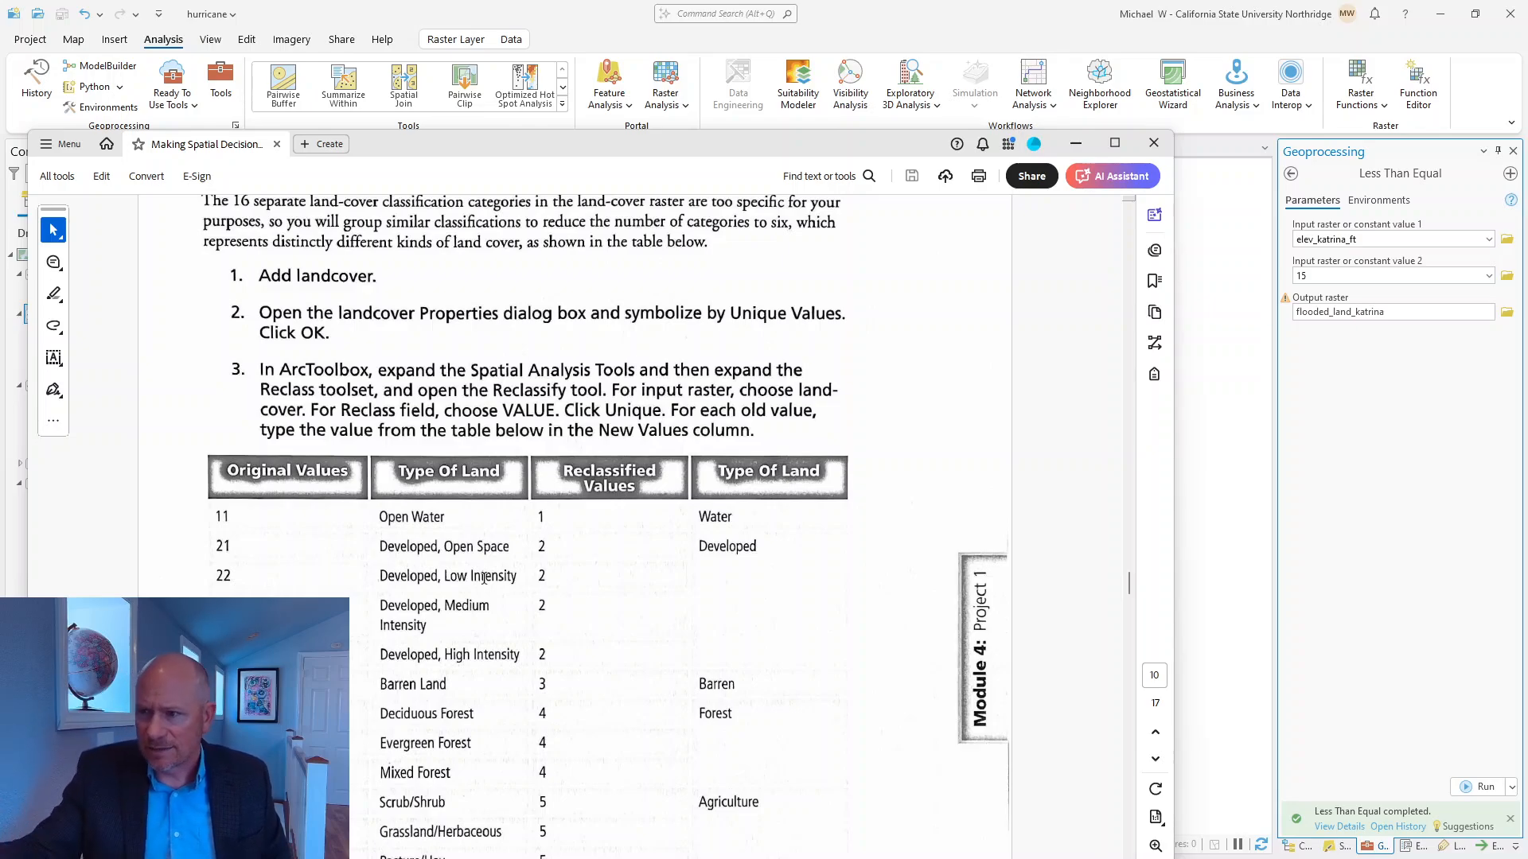
scroll(504, 386, "down", 2)
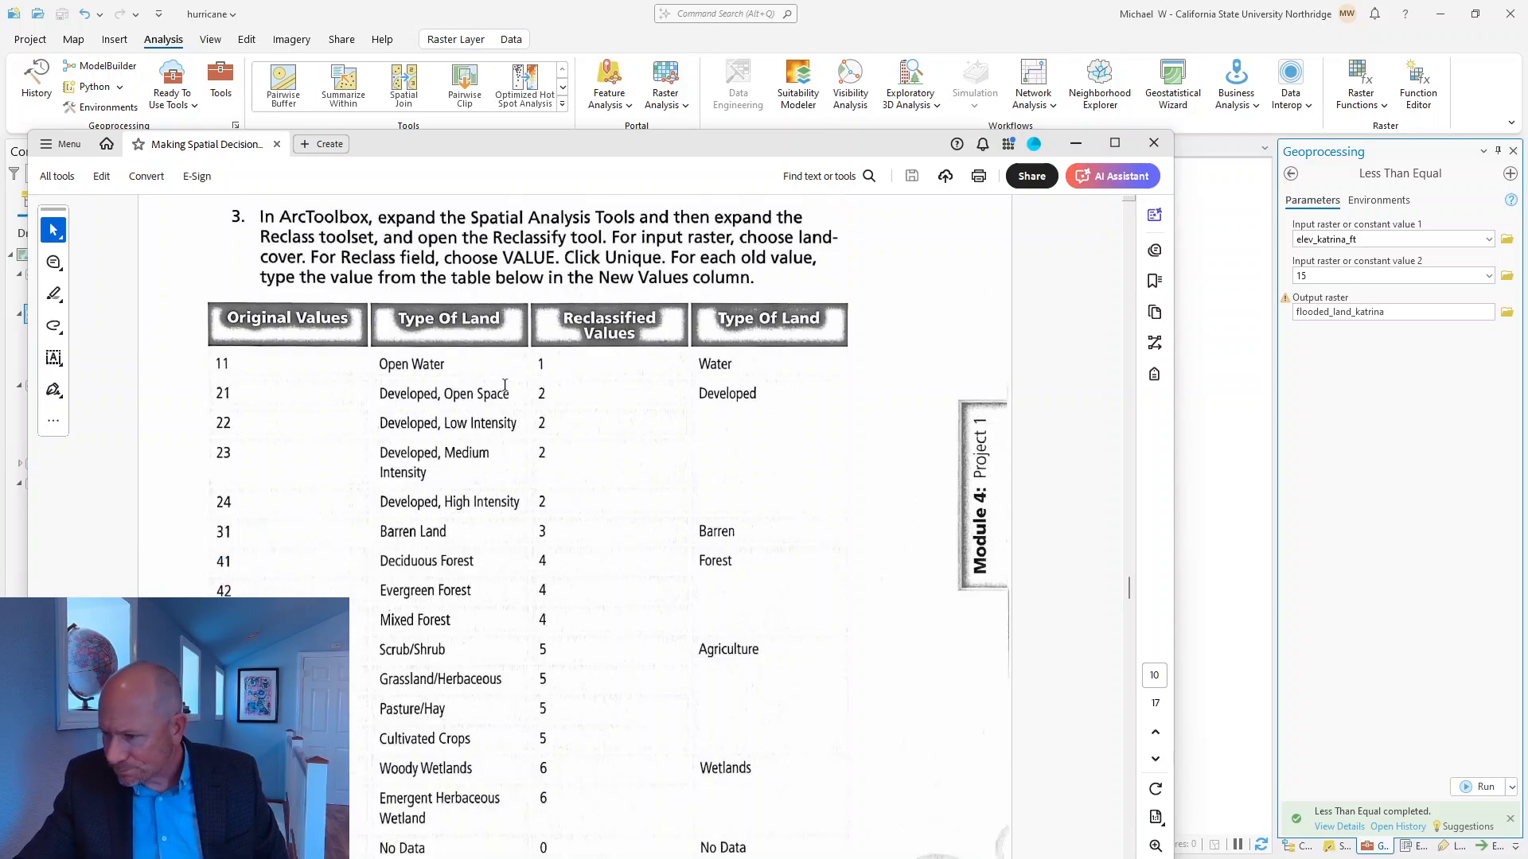
scroll(480, 456, "up", 1)
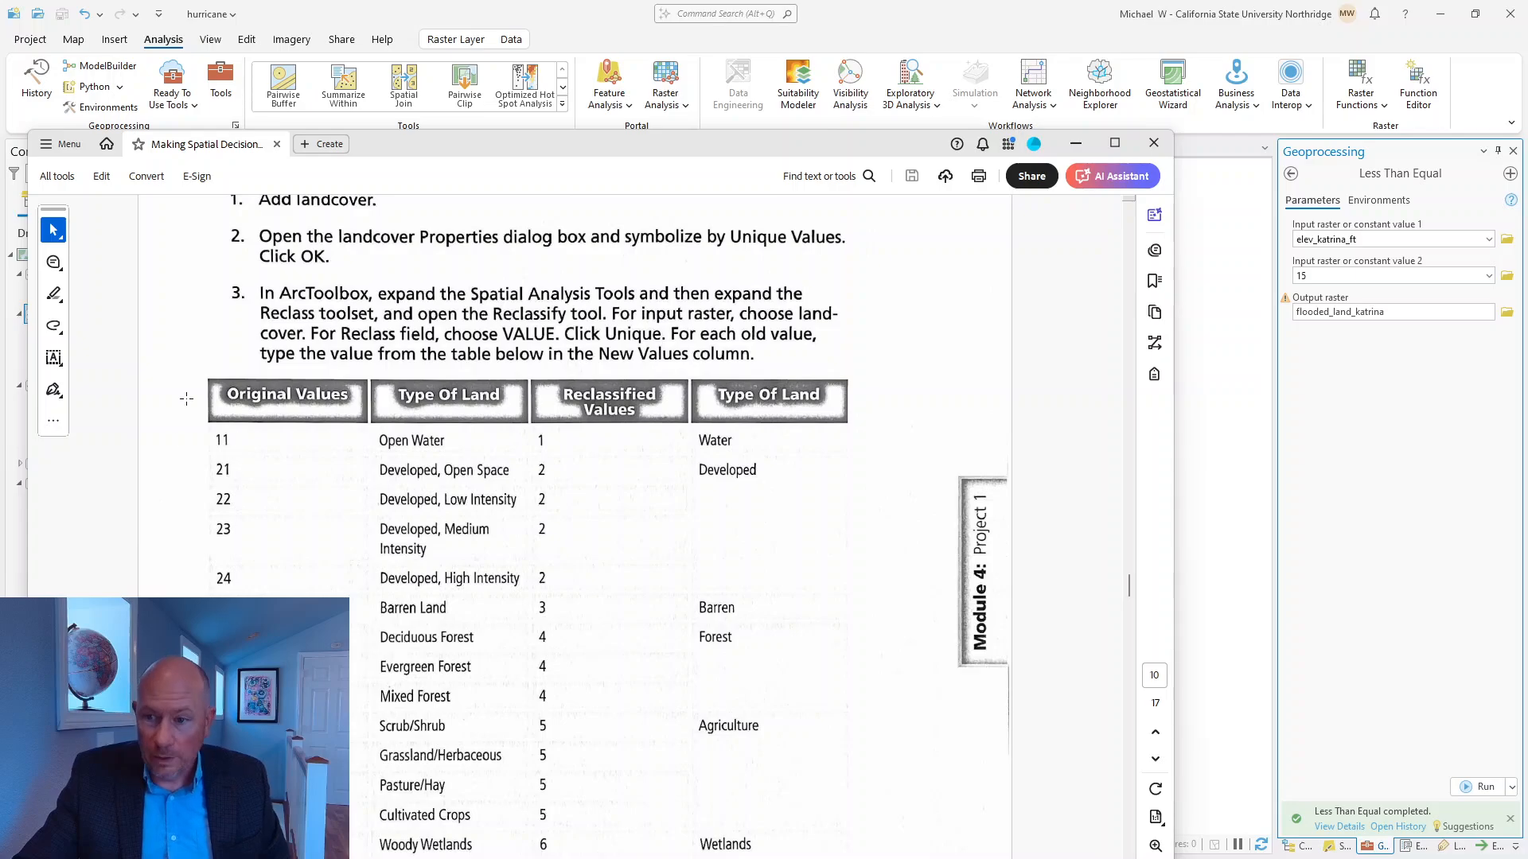
scroll(291, 443, "down", 3)
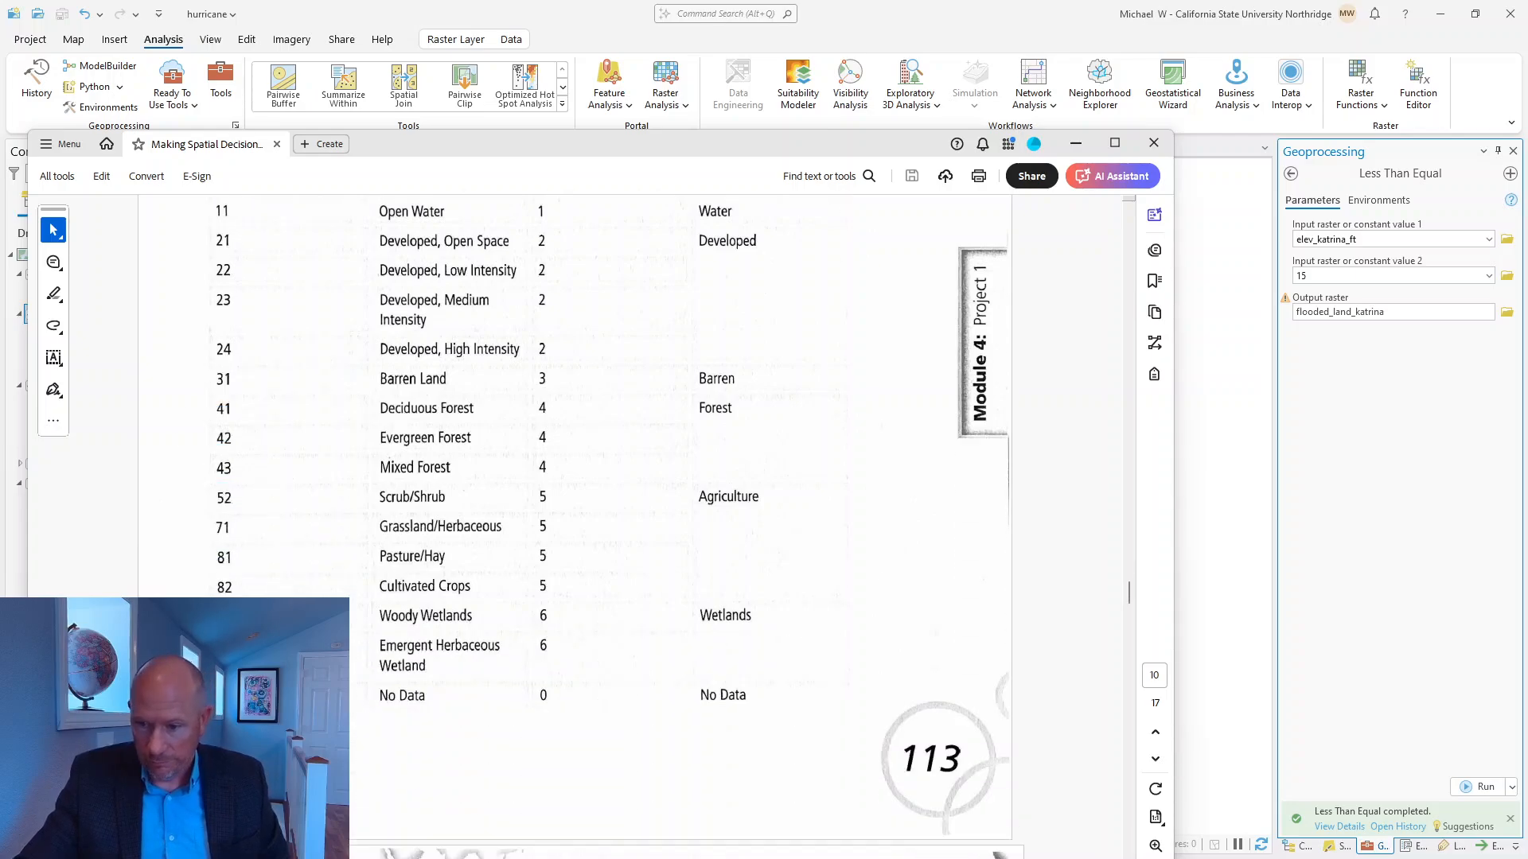
left_click_drag(893, 142, 1277, 186)
left_click(1459, 187)
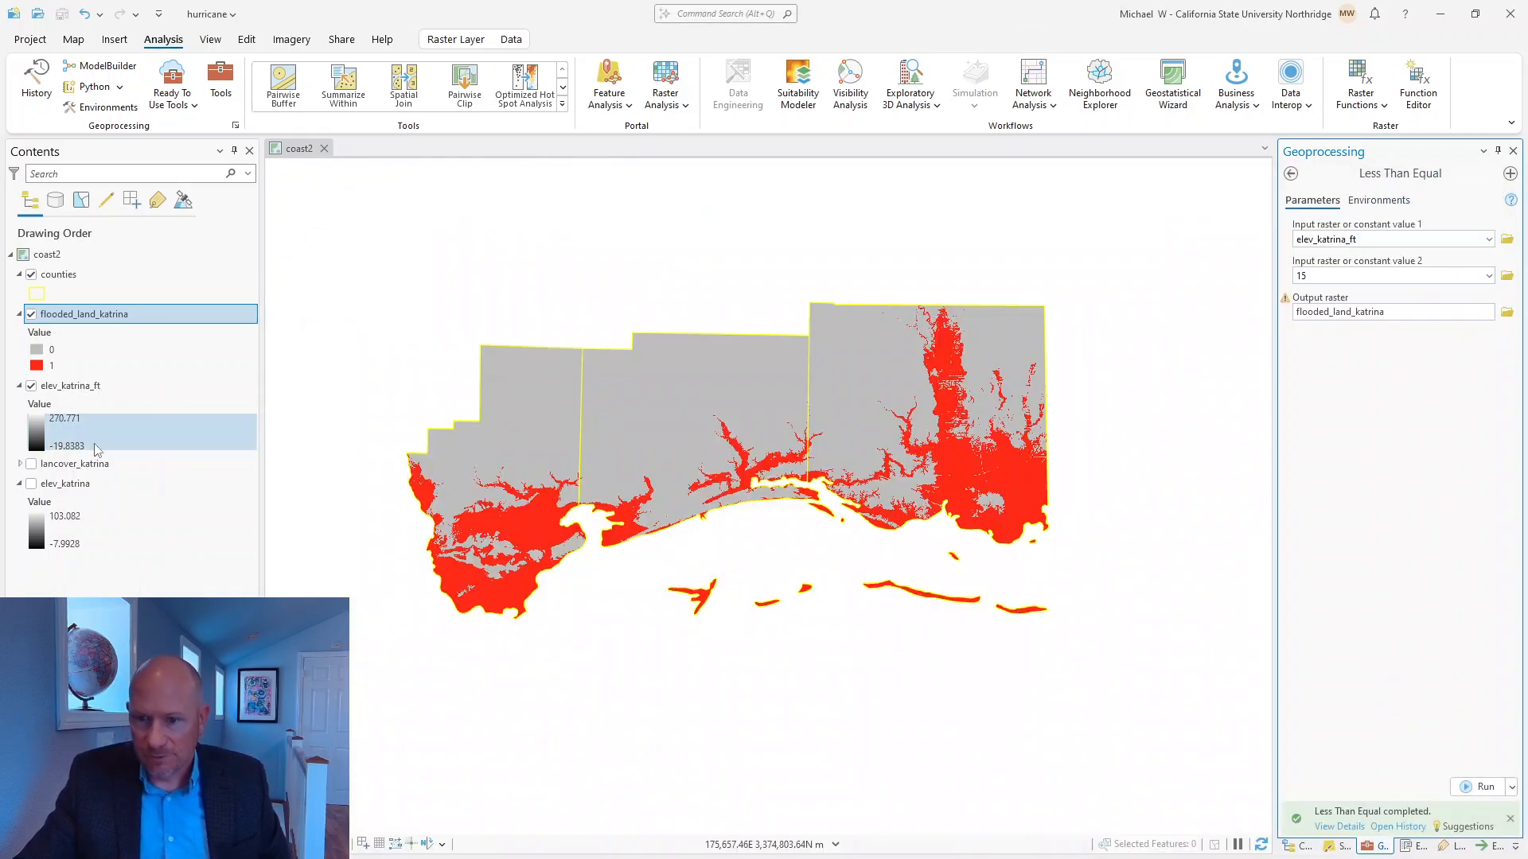
Turn on the lancover_katrina layer and compare its legend classes with the original values in the PDF's reclassification table.
left_click(31, 464)
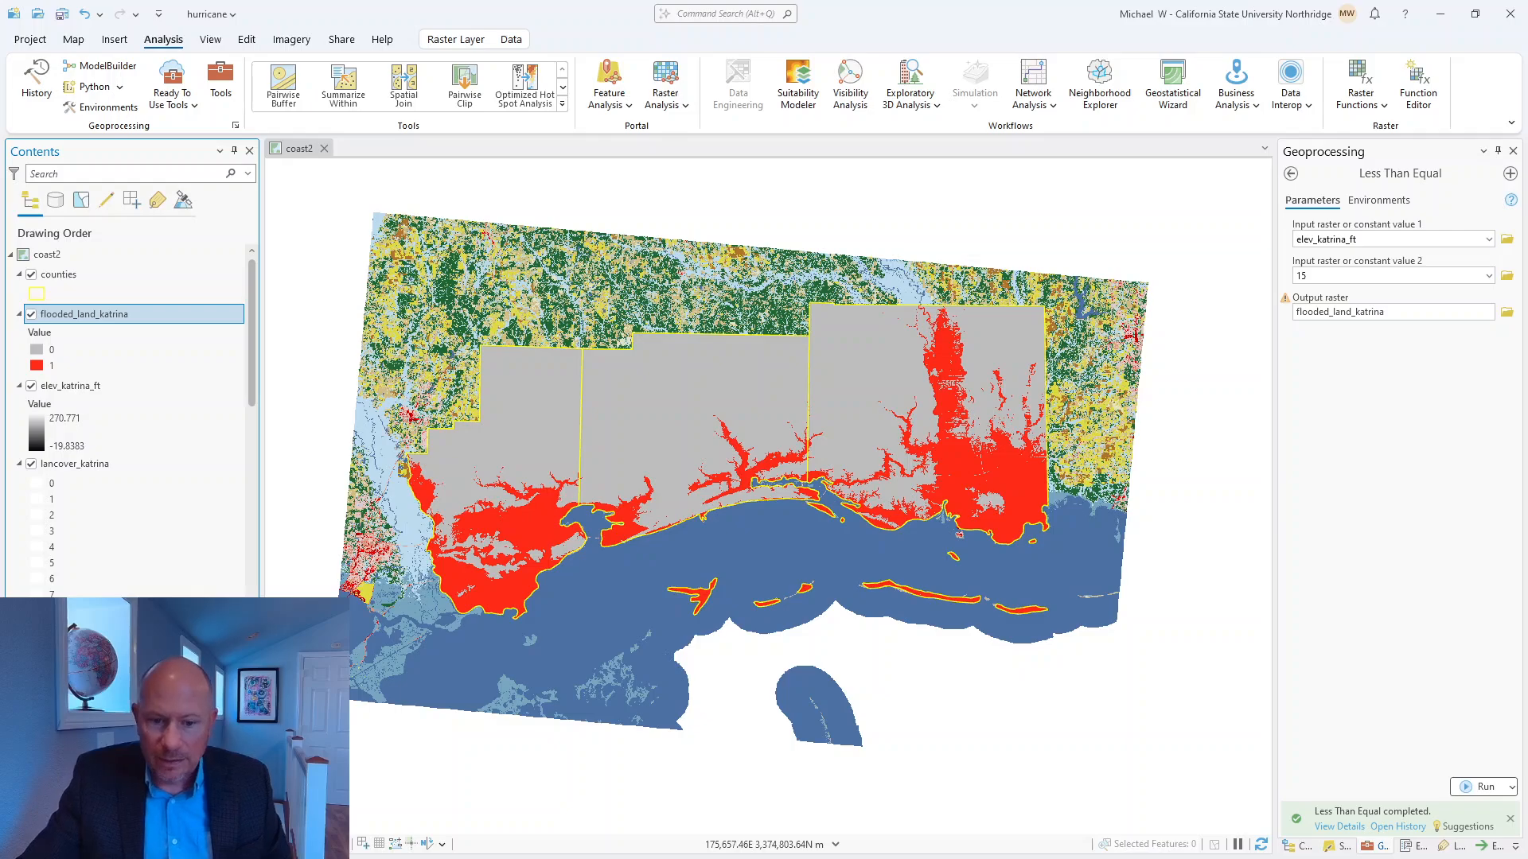
key("alt+Tab")
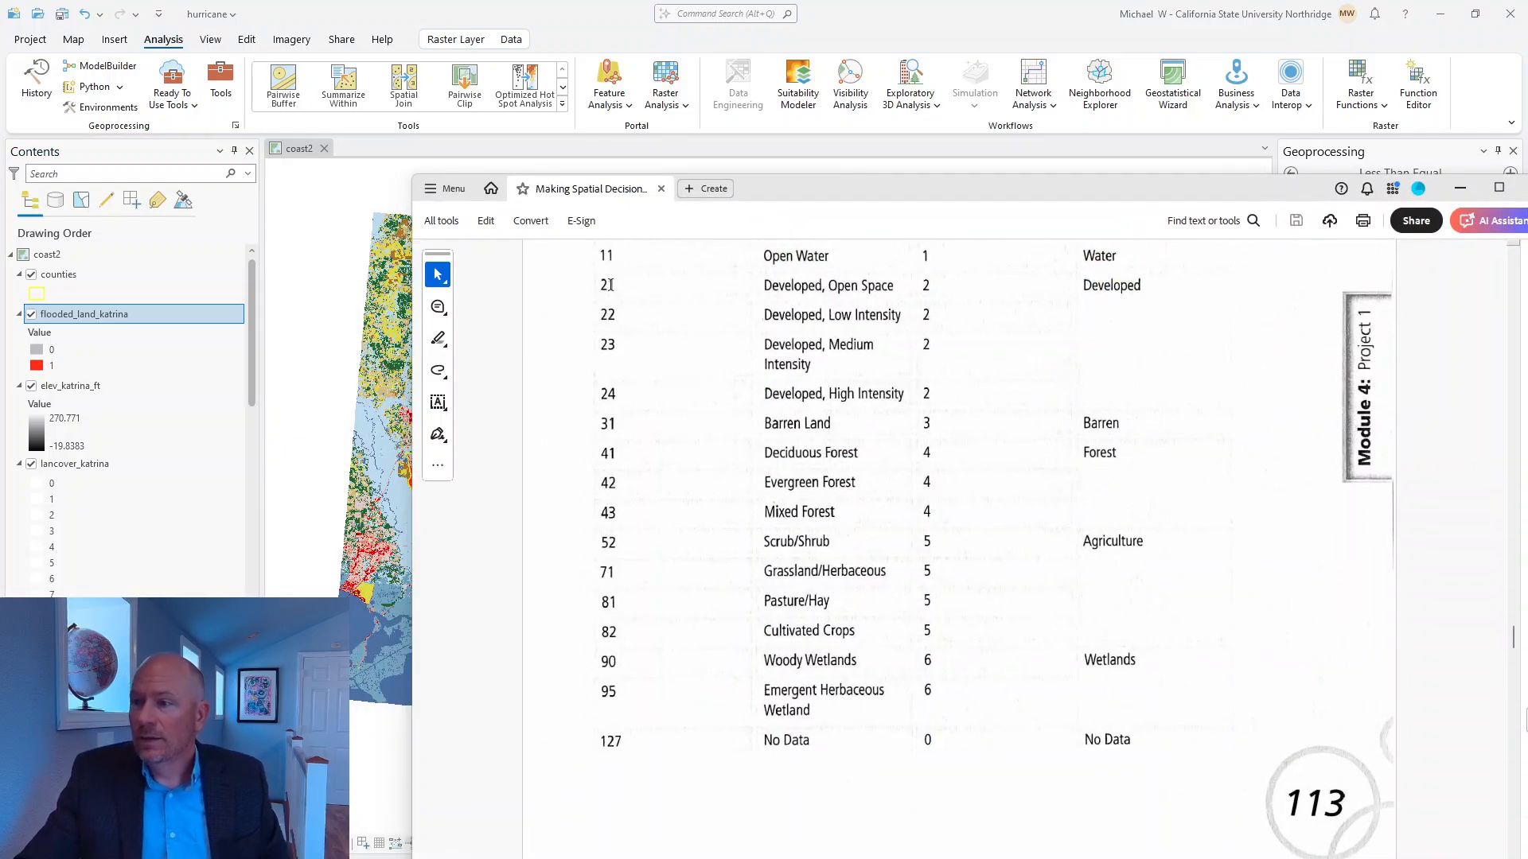
scroll(610, 284, "up", 2)
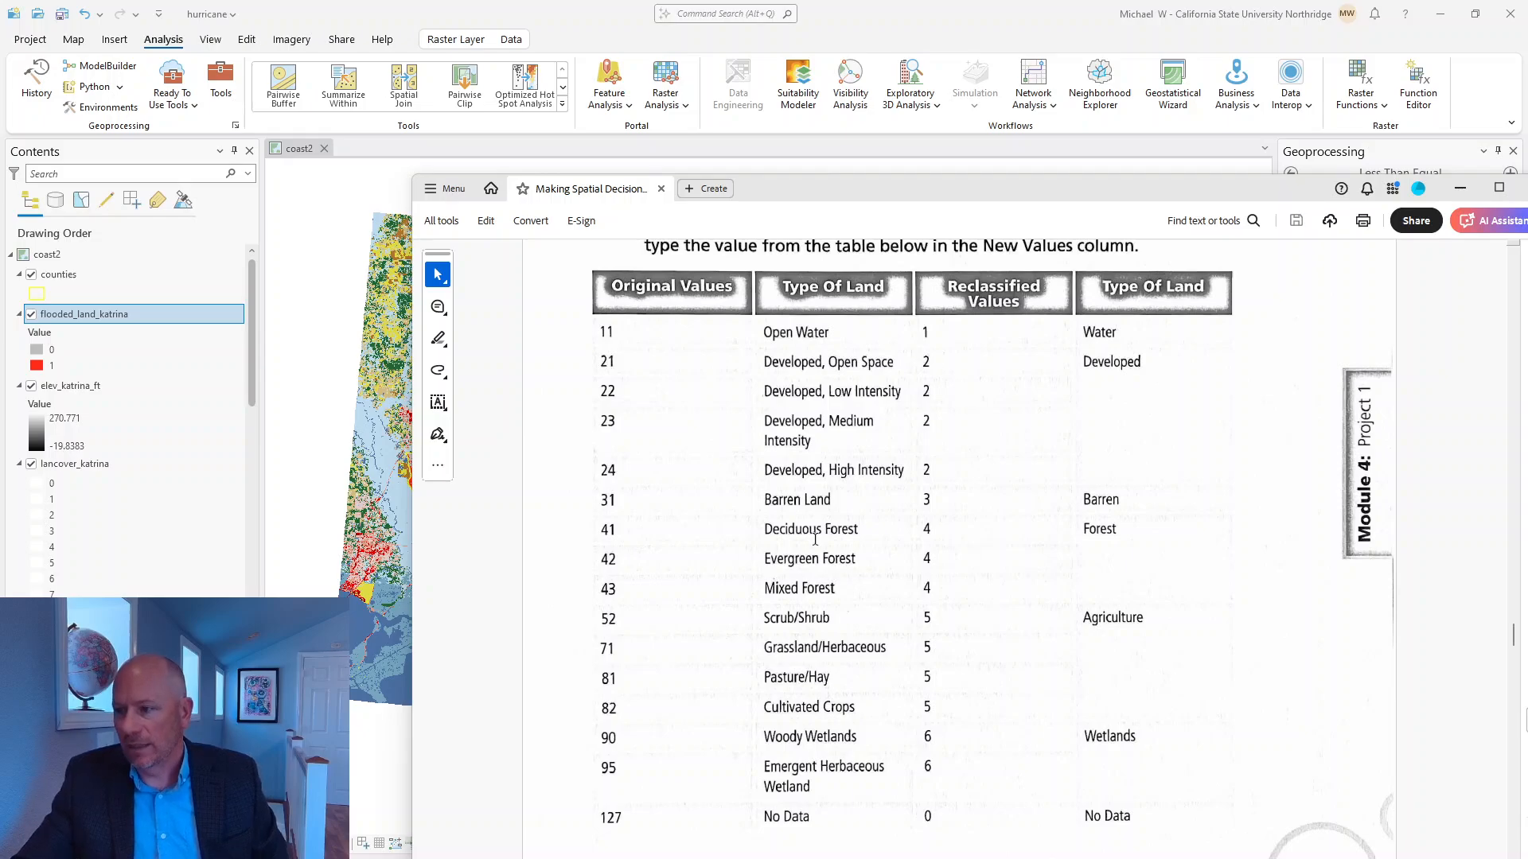
left_click(1459, 188)
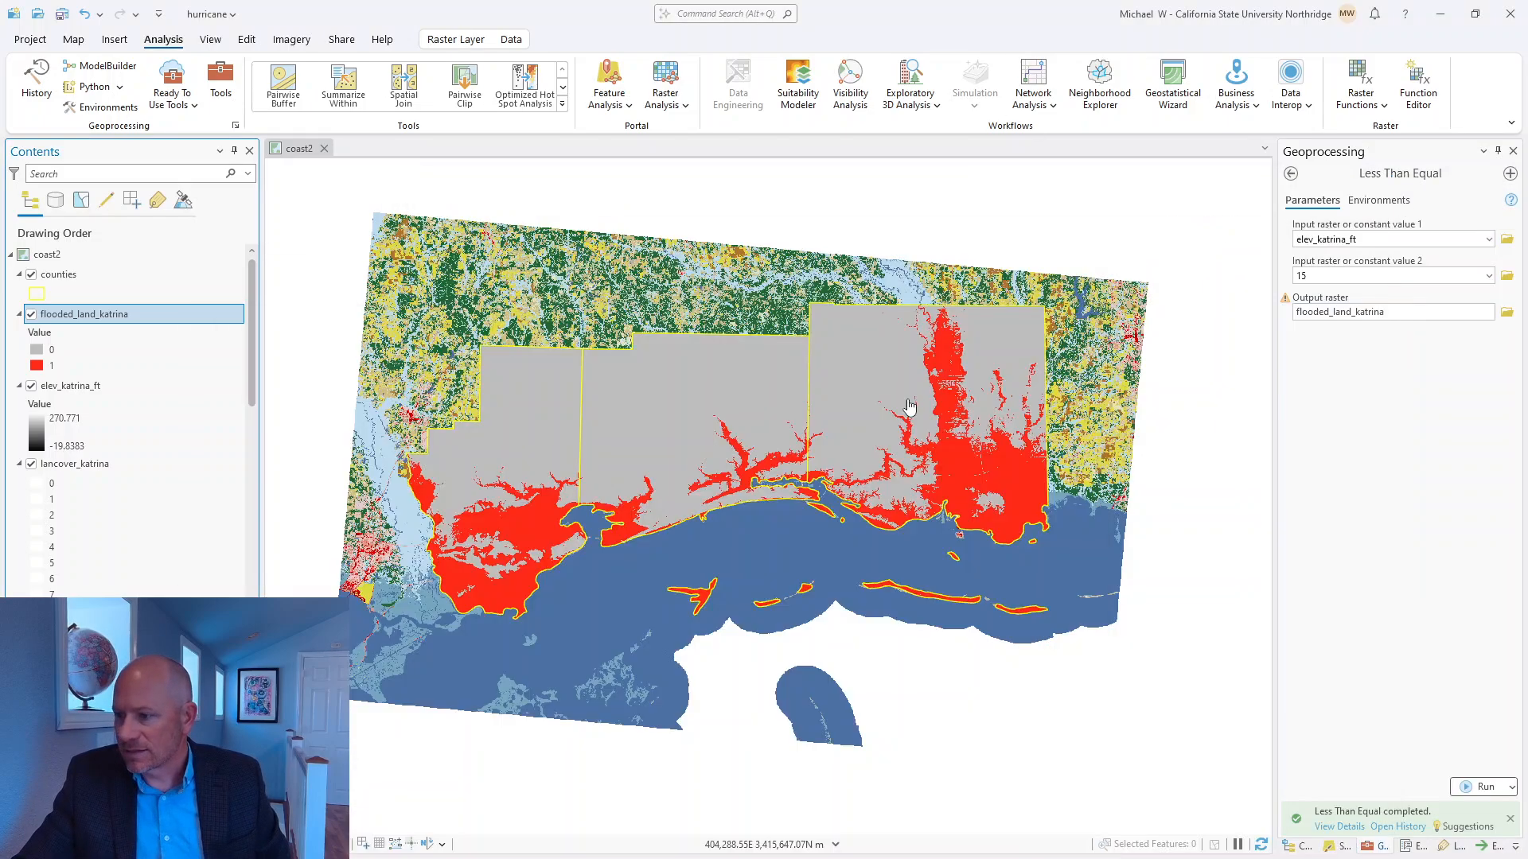
scroll(132, 421, "down", 15)
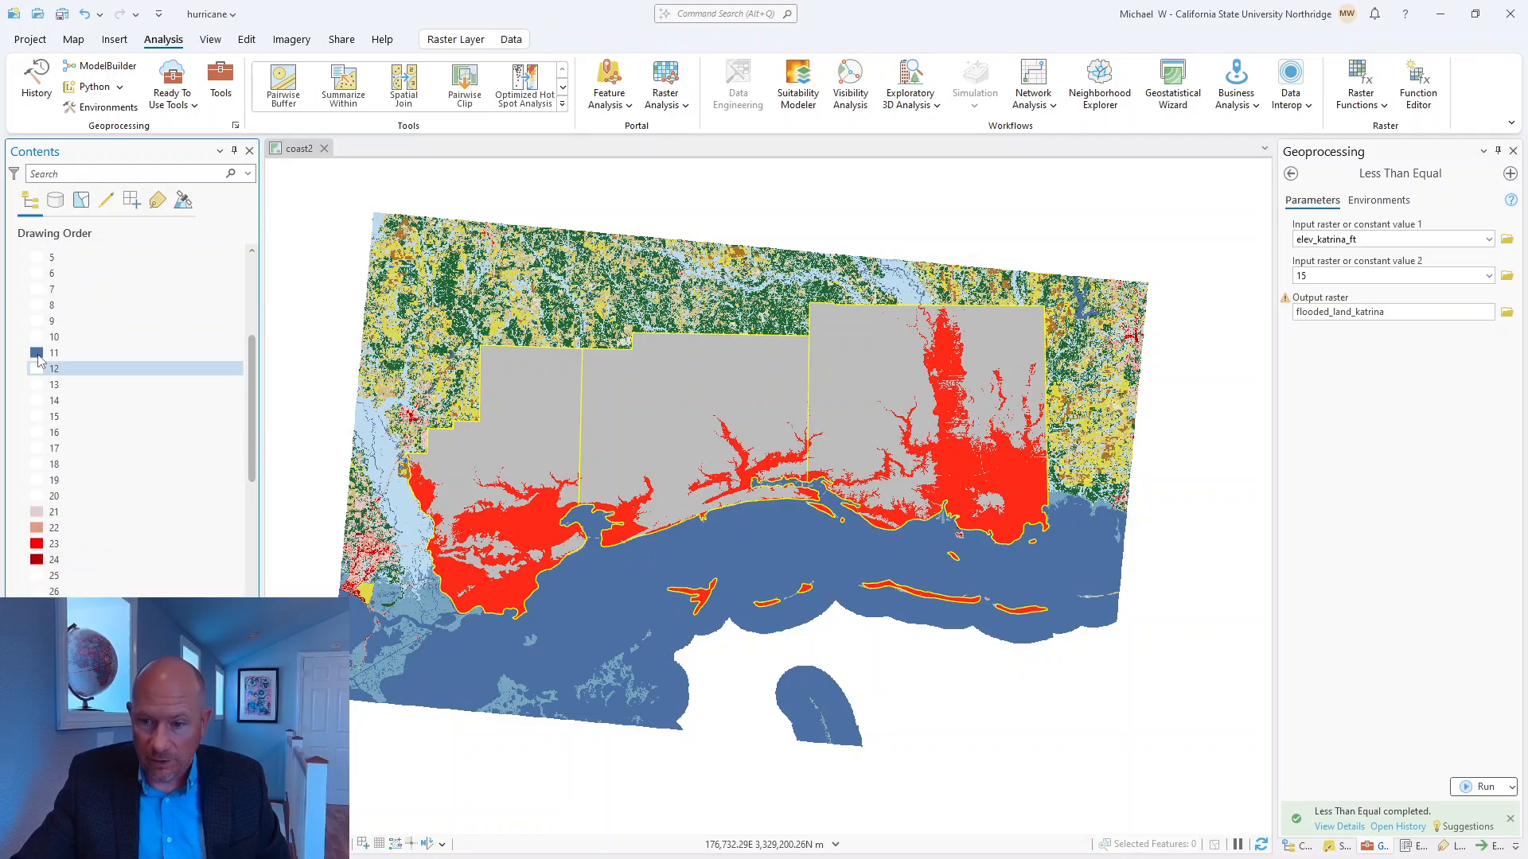
scroll(131, 422, "down", 4)
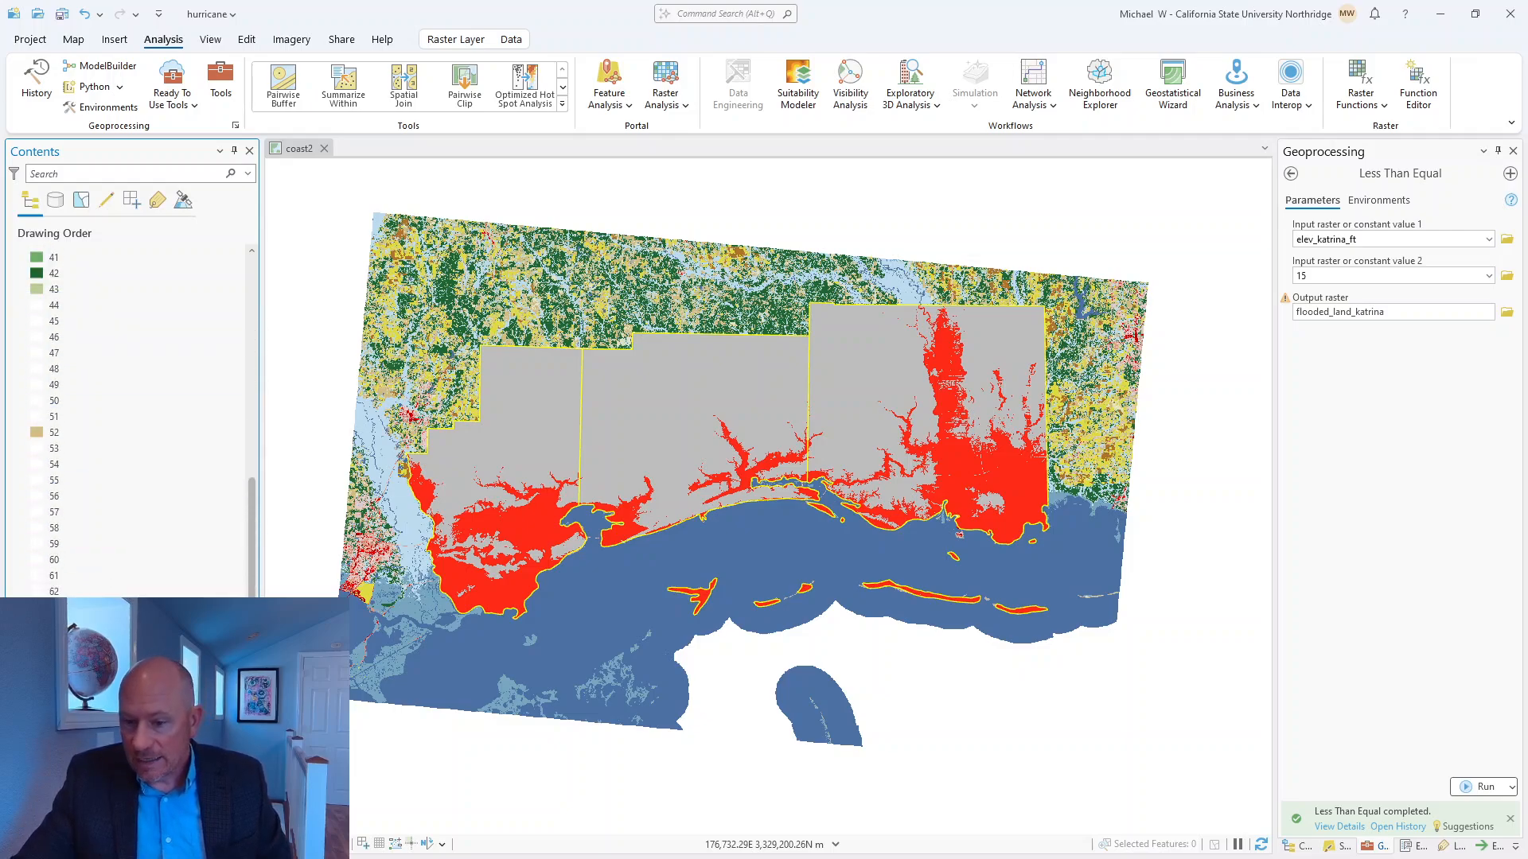
scroll(132, 421, "up", 8)
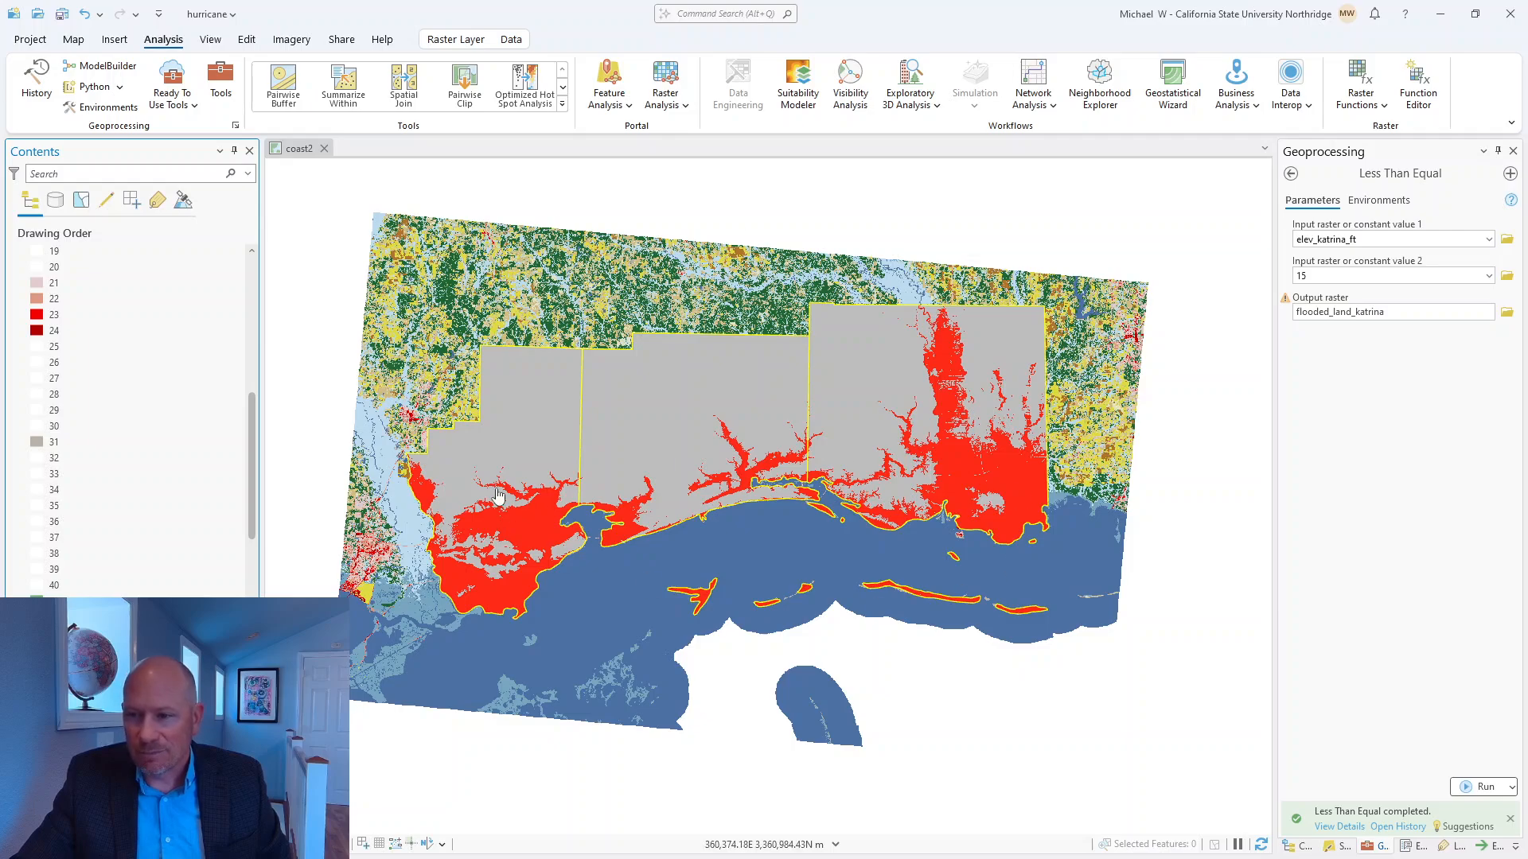
scroll(497, 495, "up", 4)
scroll(512, 529, "down", 4)
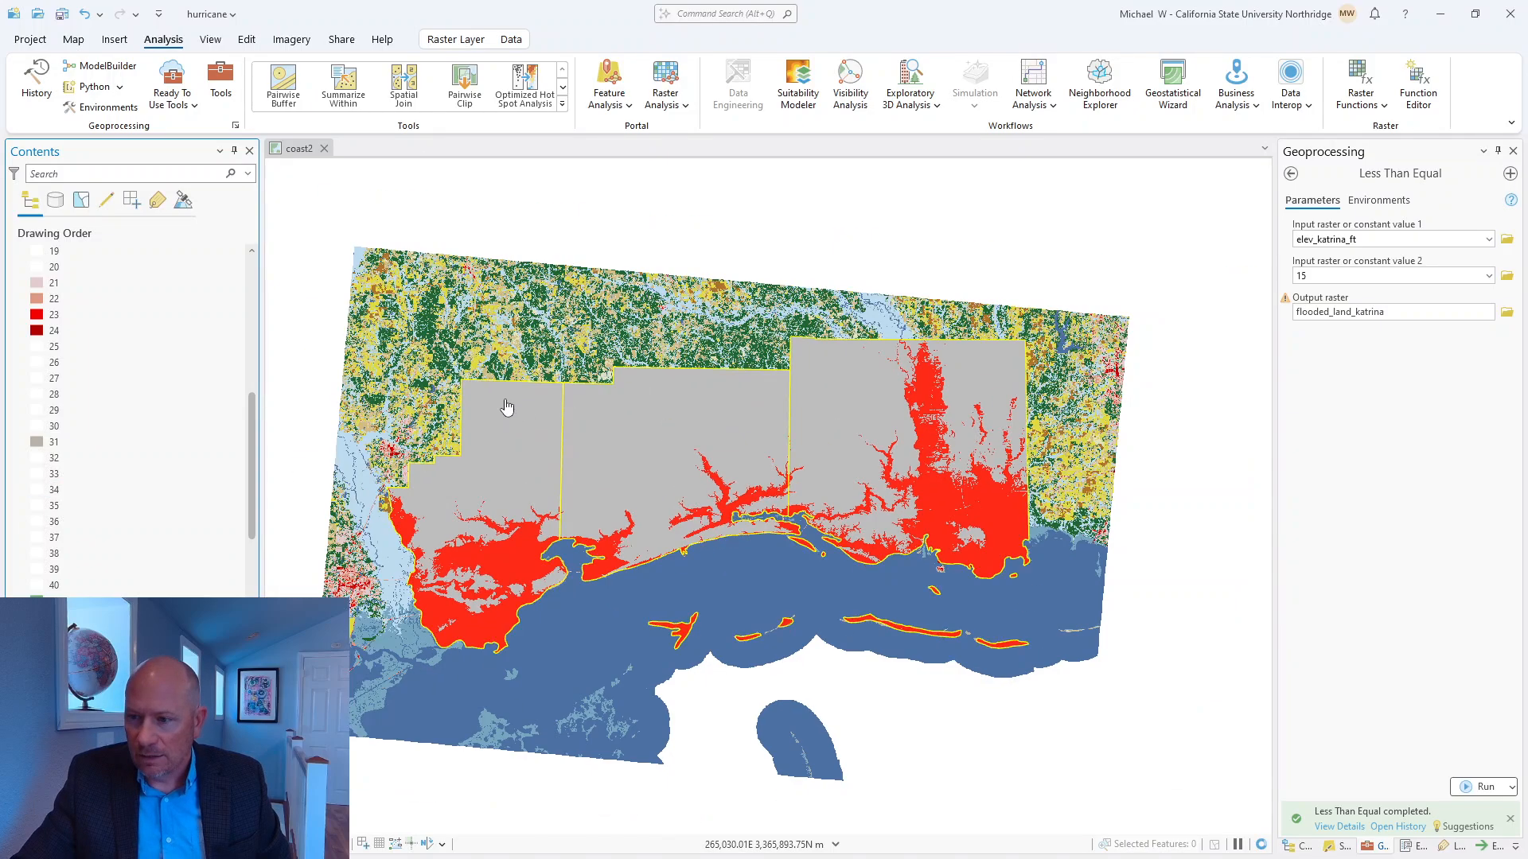
left_click_drag(506, 407, 570, 373)
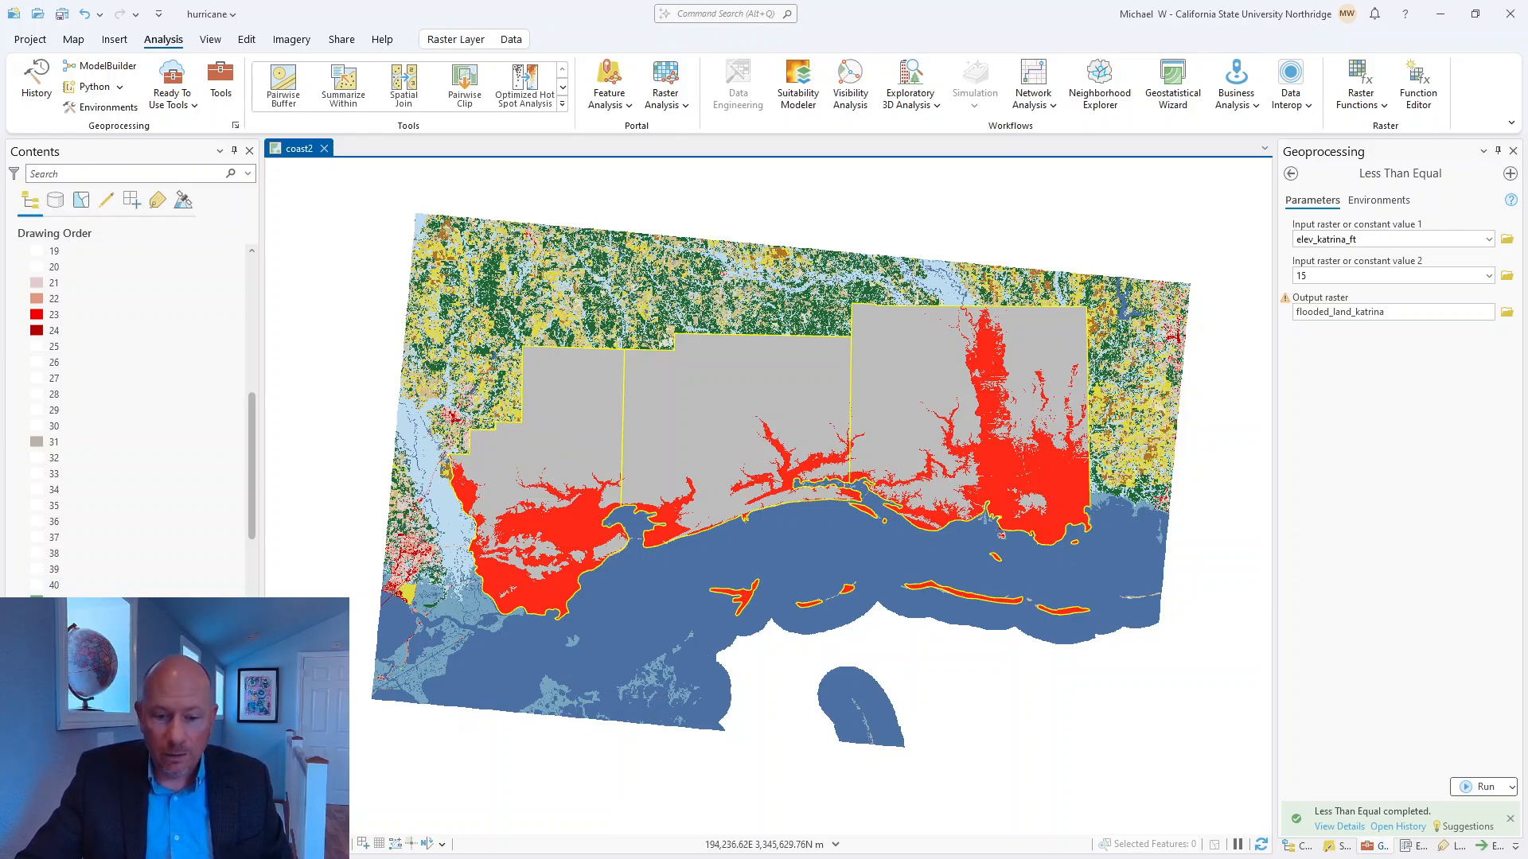
Read the PDF's Reclassify settings, the output raster instructions, and Step 4 on isolating the flooded land cover.
key("alt+Tab")
scroll(834, 503, "up", 2)
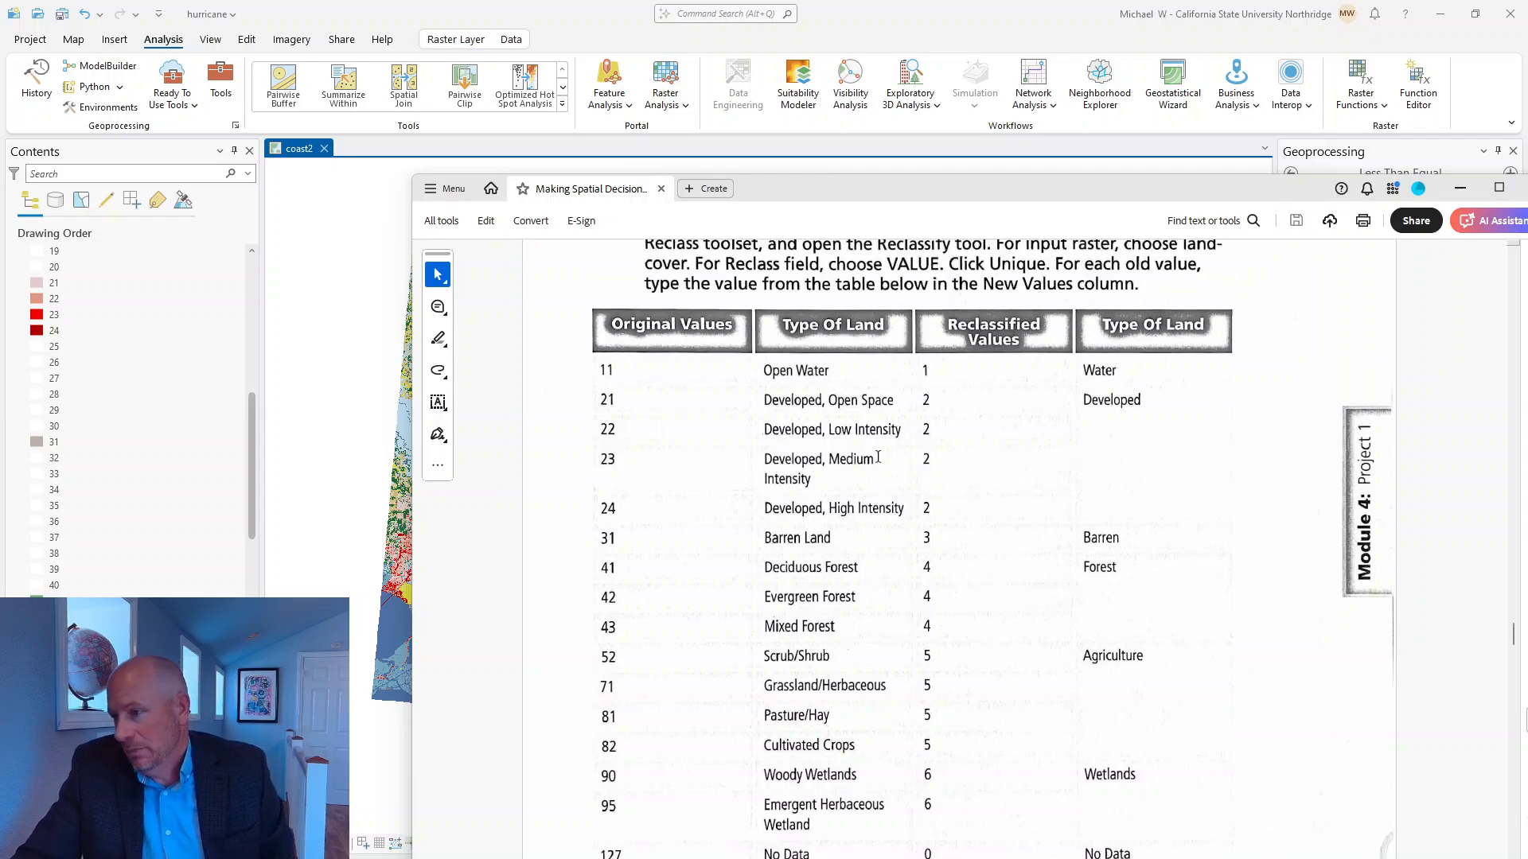
scroll(883, 509, "down", 6)
scroll(883, 529, "down", 2)
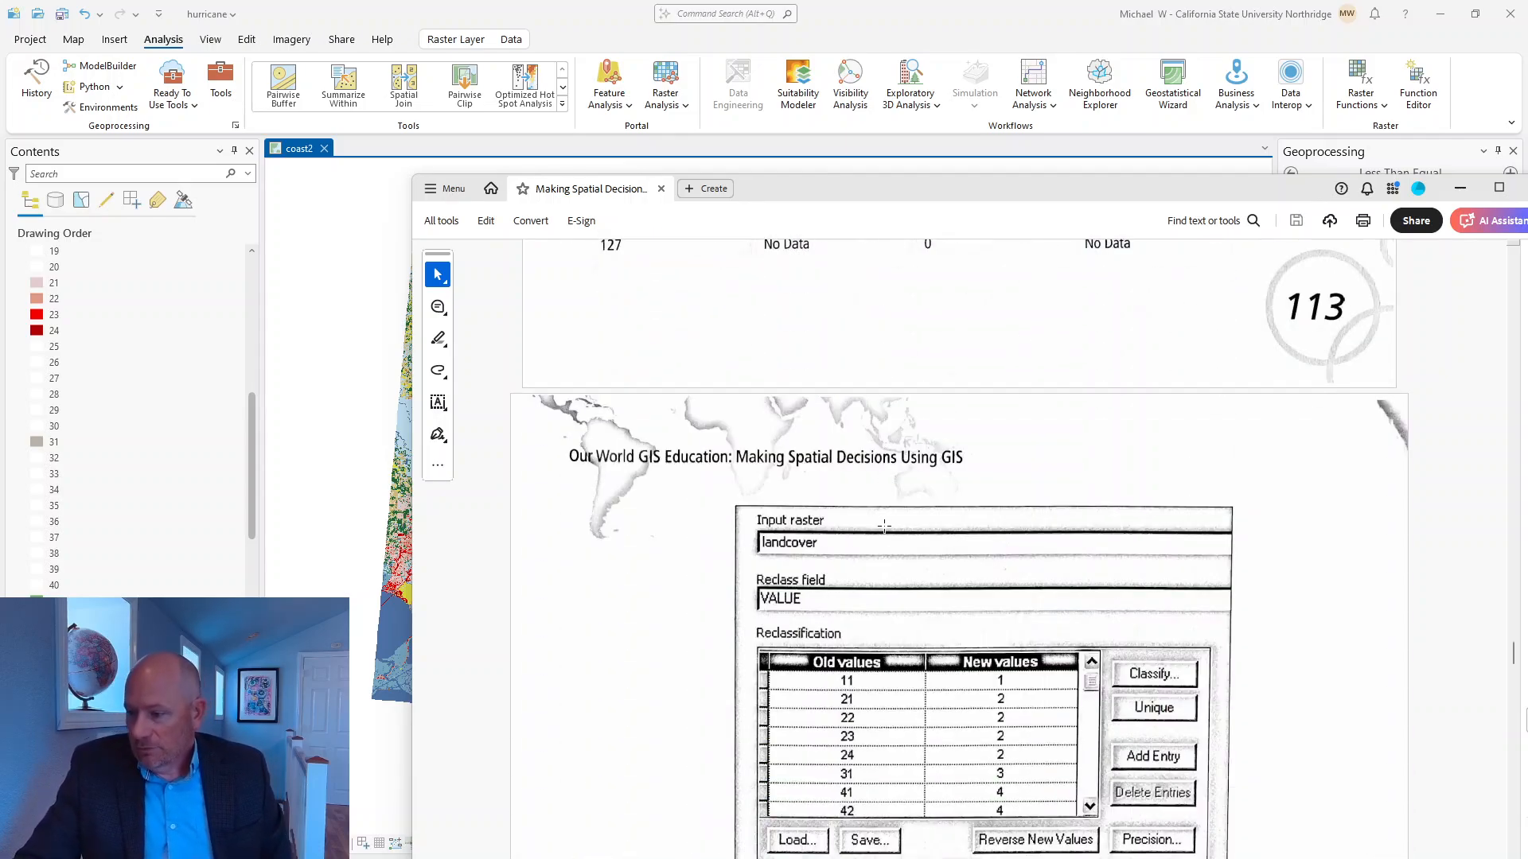
scroll(983, 689, "down", 4)
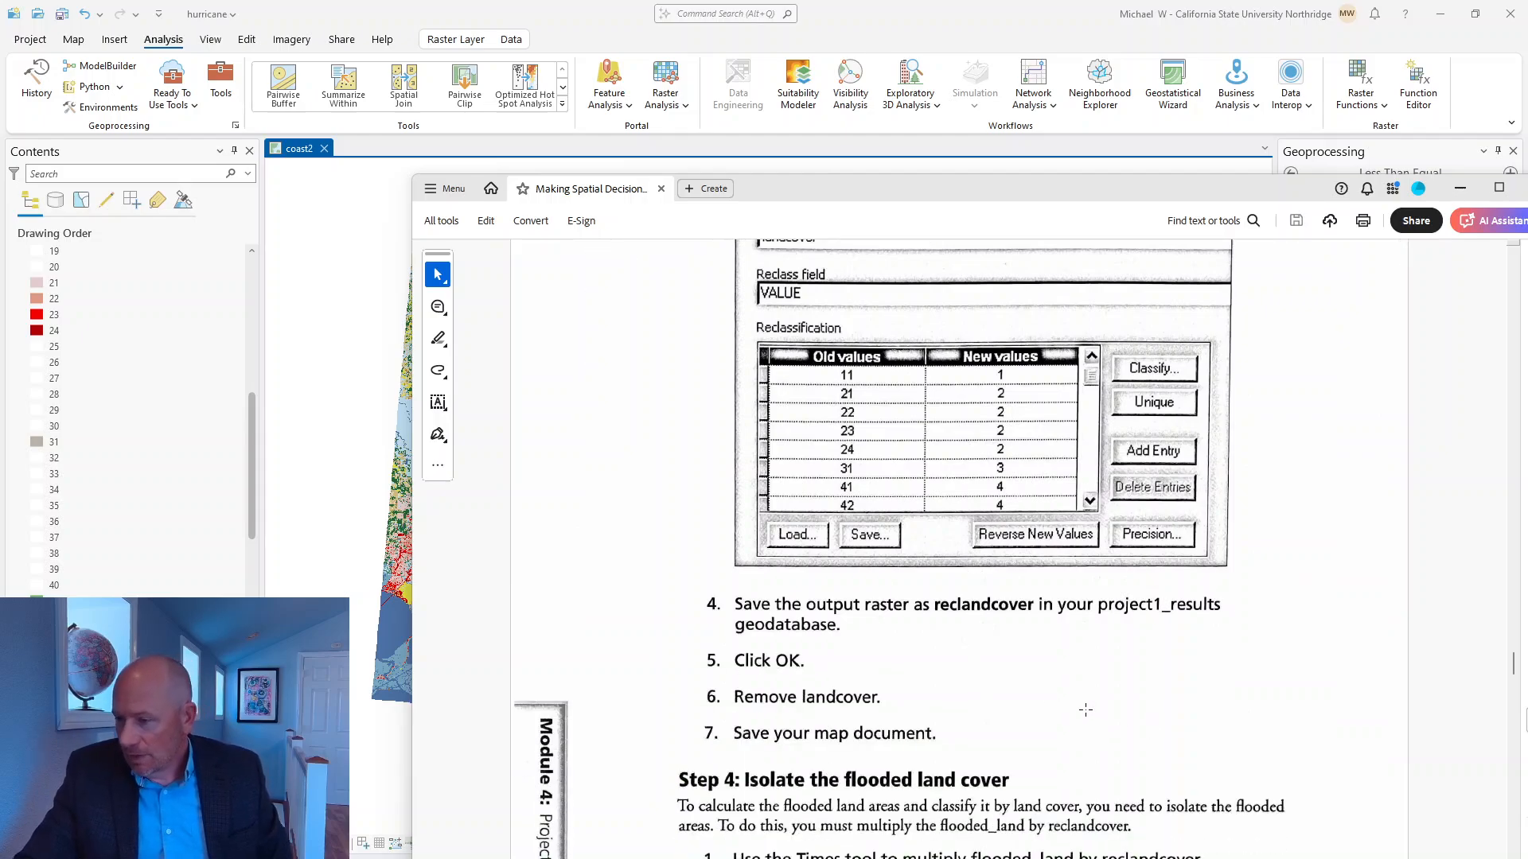
scroll(928, 665, "down", 3)
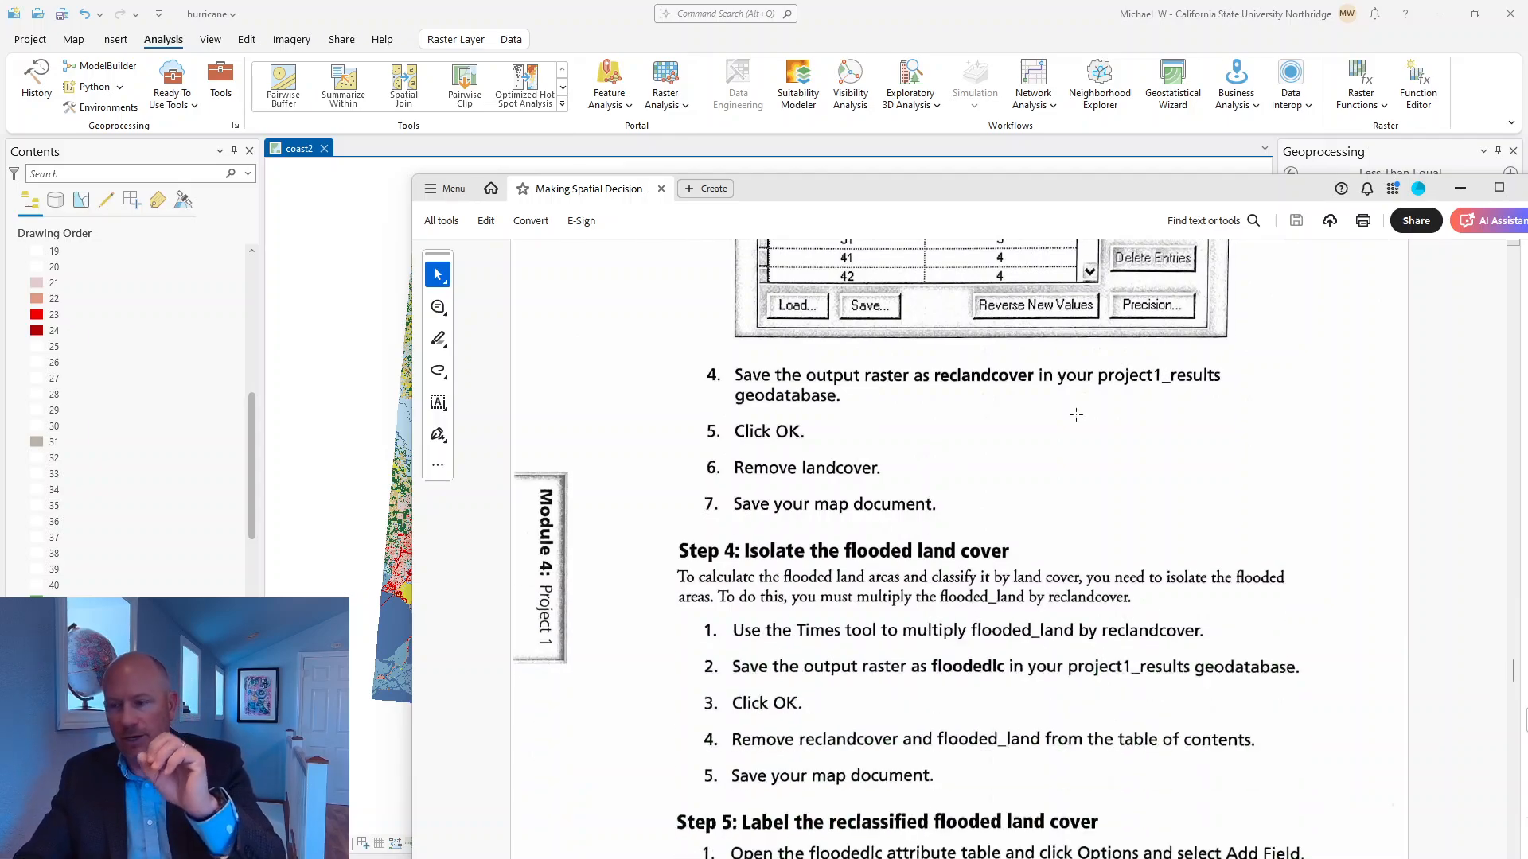
left_click(1460, 188)
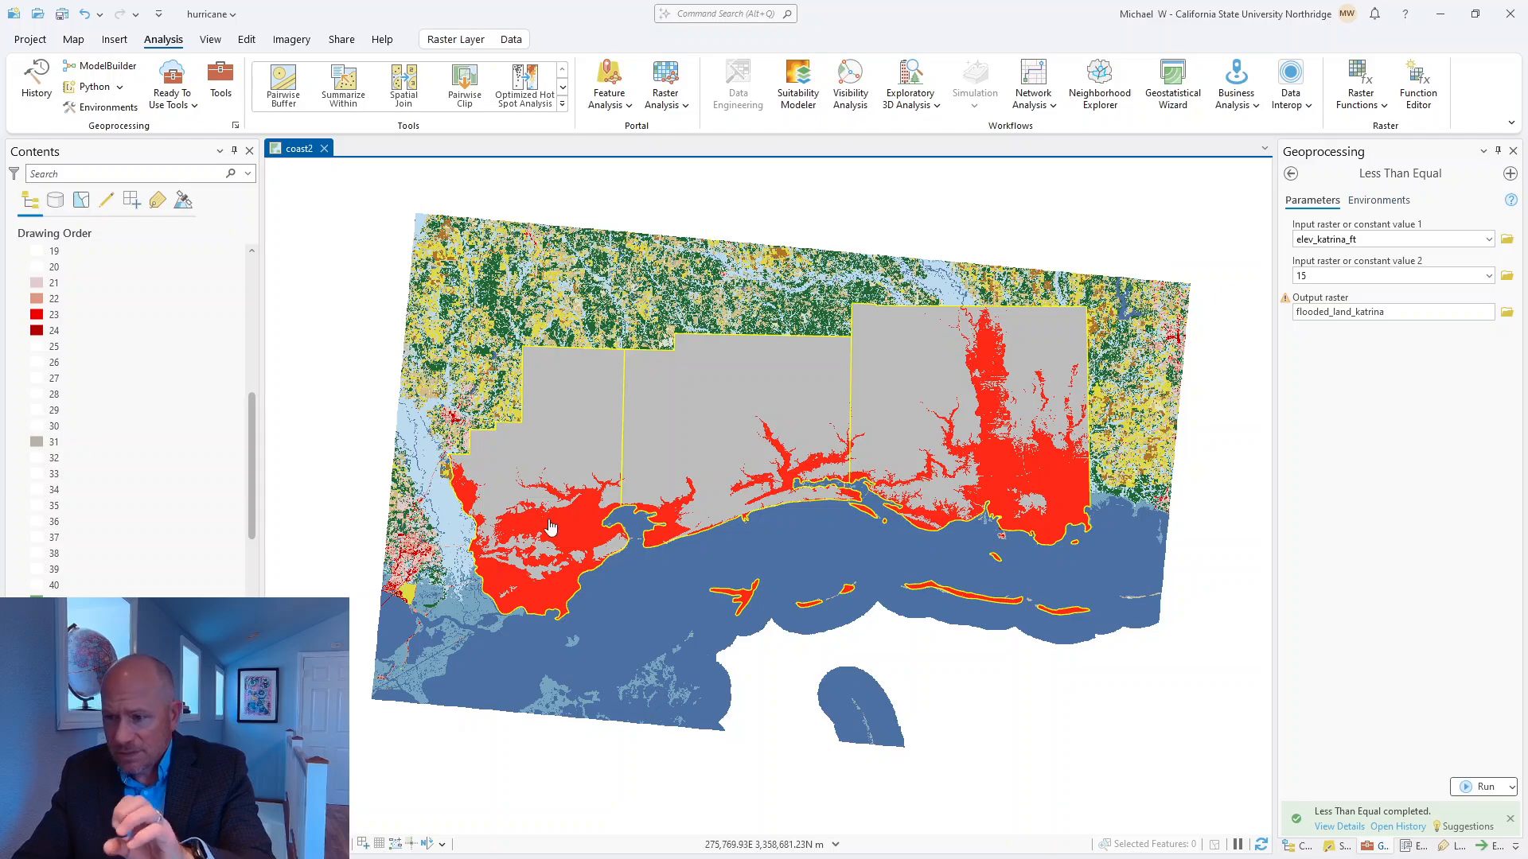